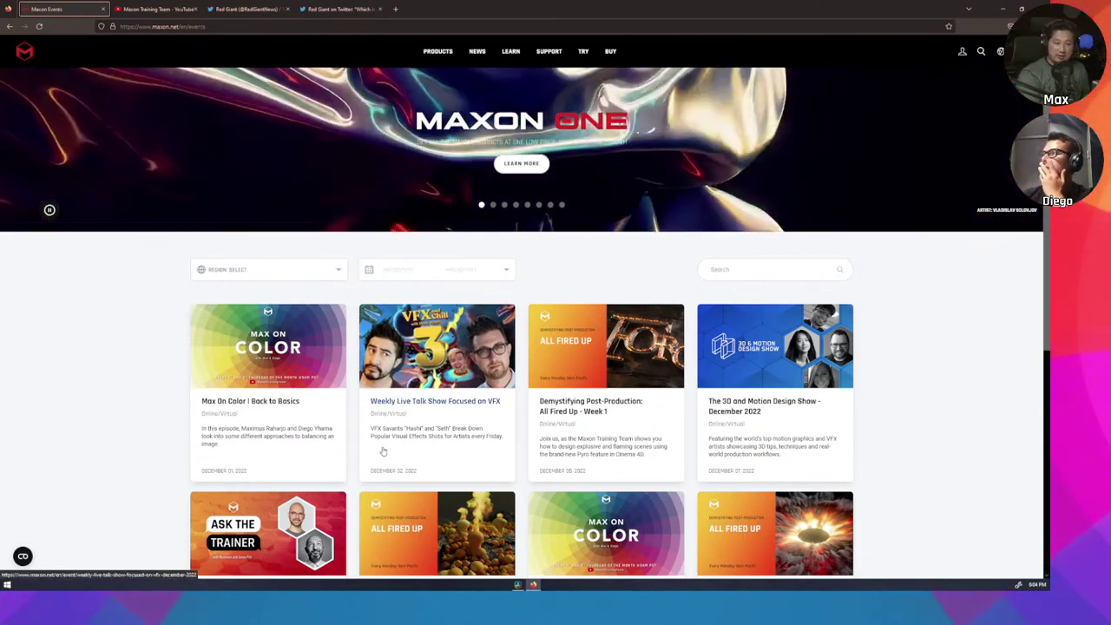
- Switch to the Maxon Training Team YouTube tab to play the Max On Color video
scroll(133, 481, down, 2)
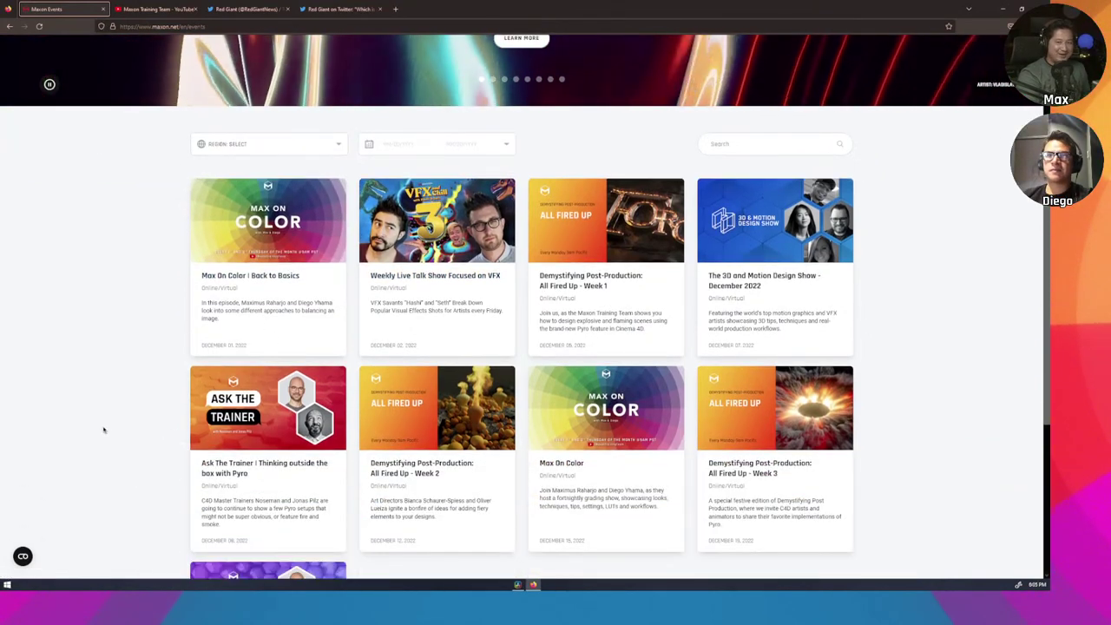
scroll(103, 429, up, 1)
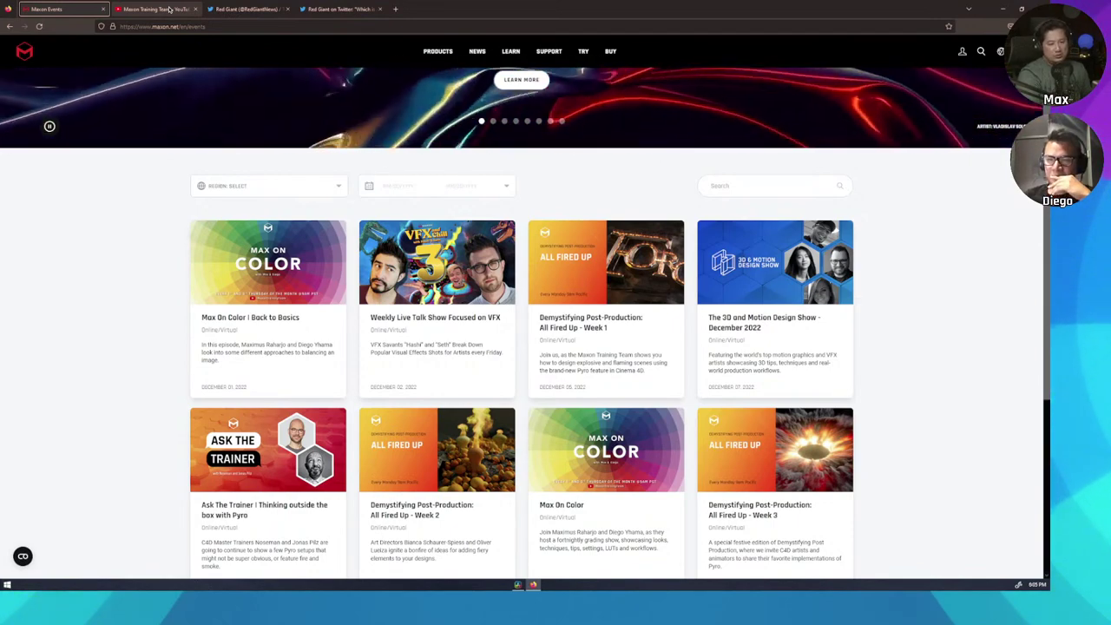
click(170, 9)
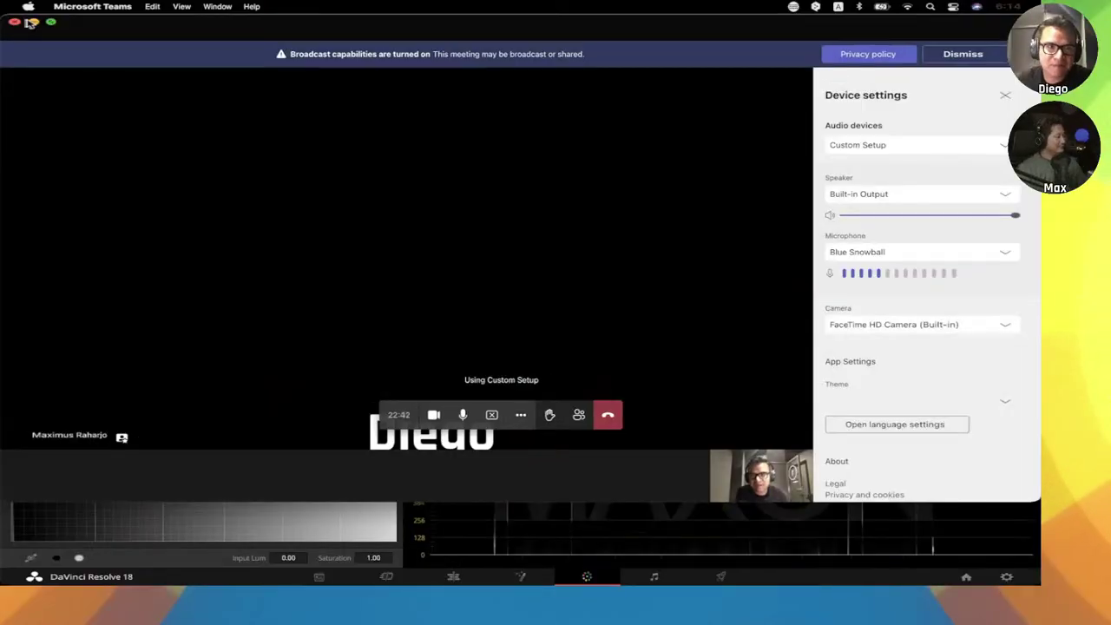
- Minimize the Microsoft Teams call window to reveal DaVinci Resolve's Color page
click(31, 21)
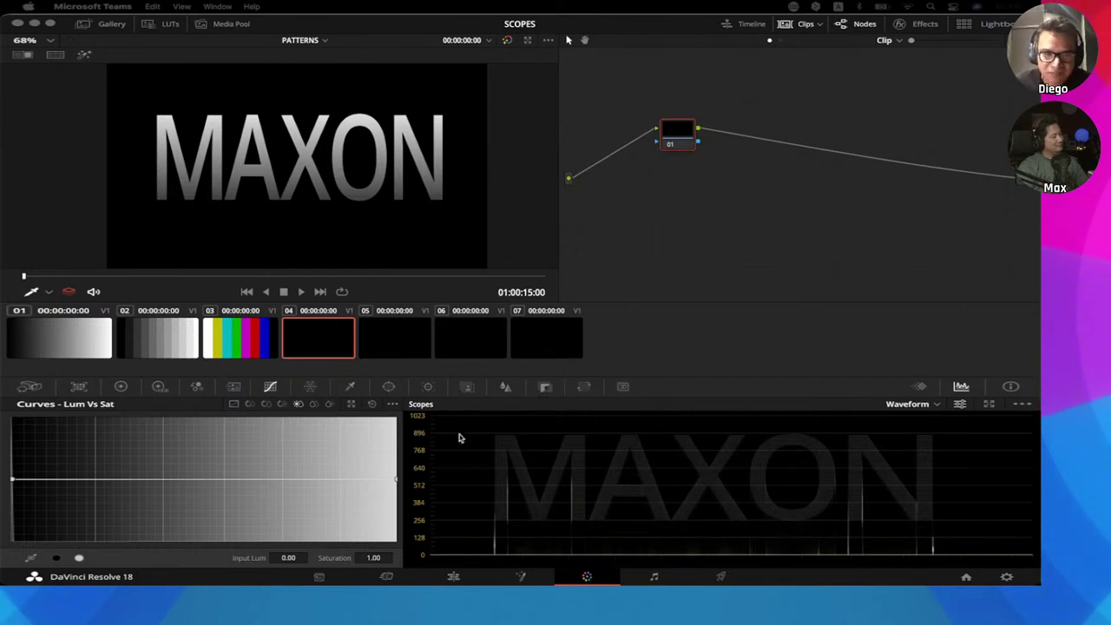
- Pan the MAXON image in the Sizing controls, then switch to gradient clip 01
click(584, 386)
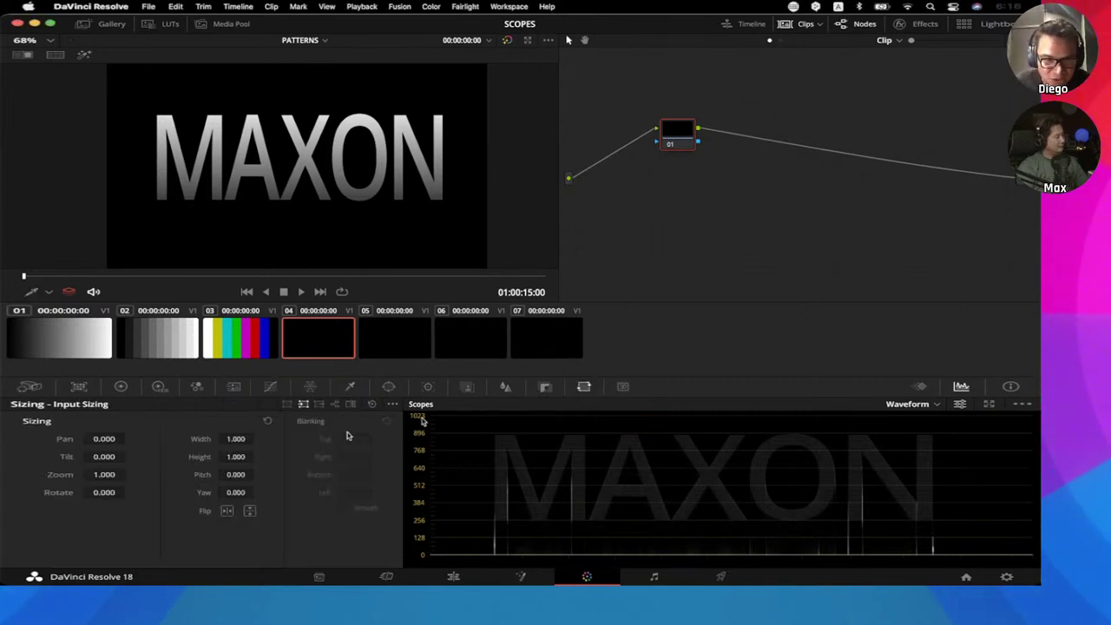
mouse_move(104, 441)
mouse_down()
mouse_move(157, 441)
mouse_move(70, 440)
mouse_move(102, 438)
mouse_move(106, 457)
mouse_move(144, 458)
mouse_move(38, 458)
mouse_move(104, 458)
mouse_up()
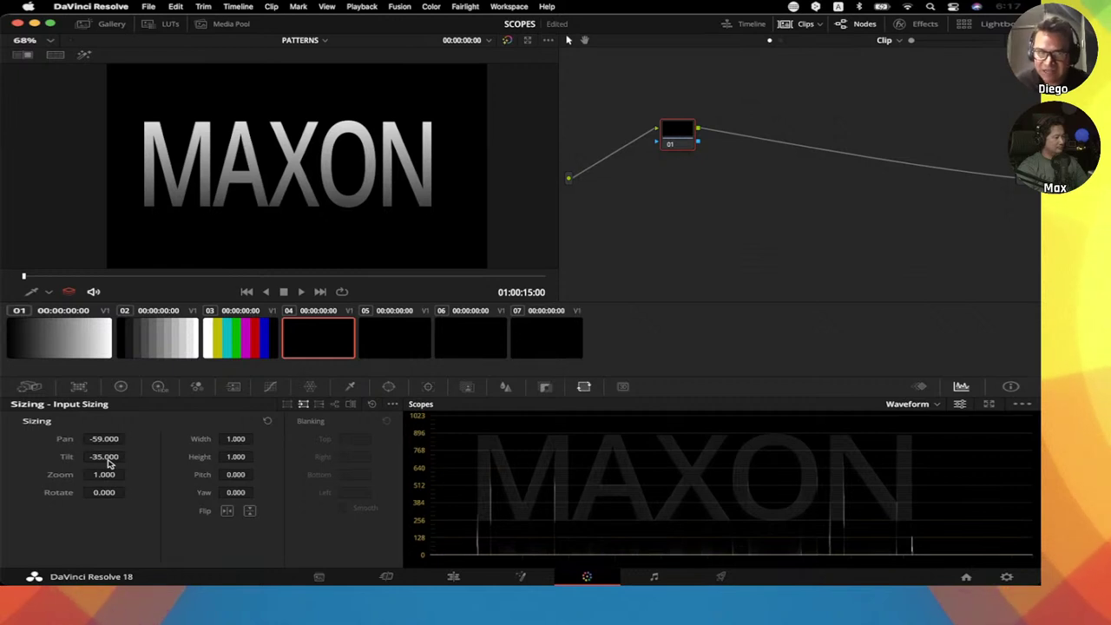
click(72, 343)
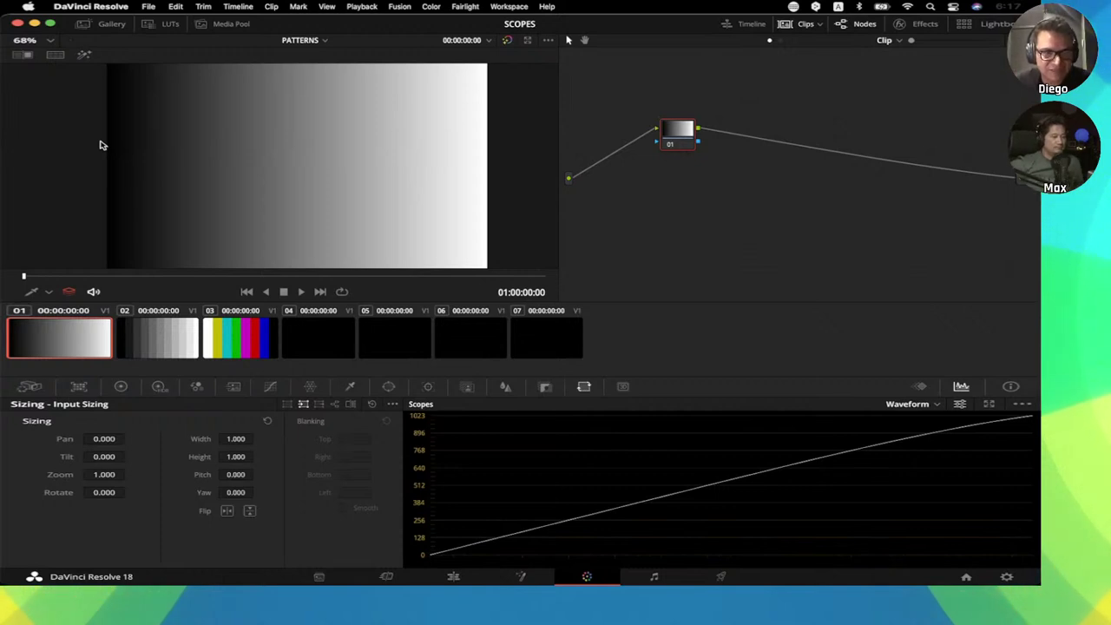
- Show grey step-chart clip 02 with its staircase waveform from 0 to 1023
click(162, 333)
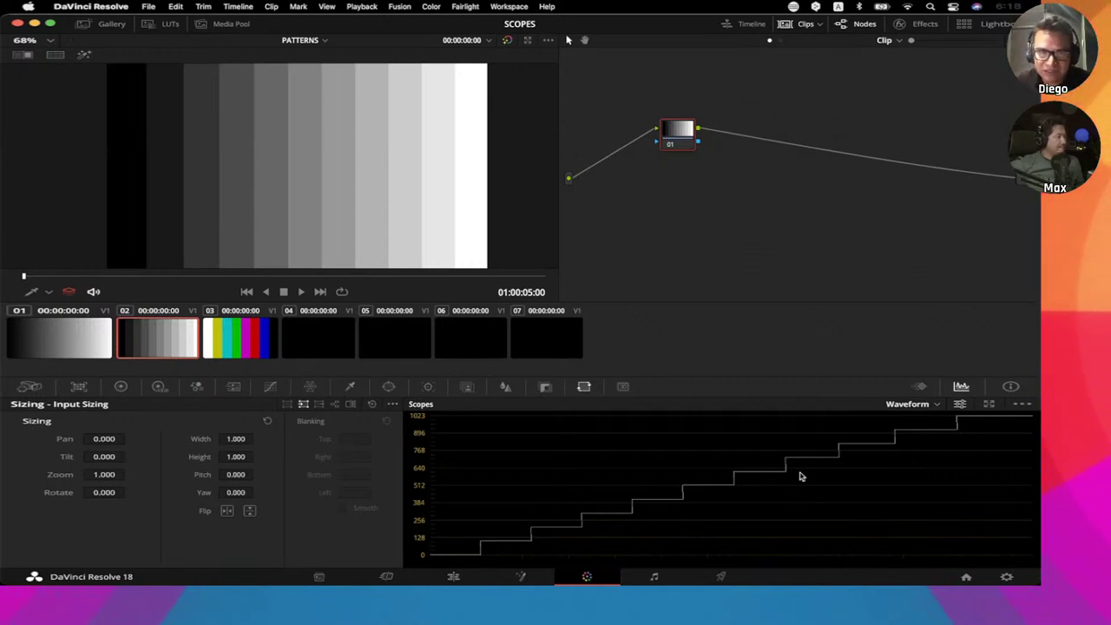
click(313, 40)
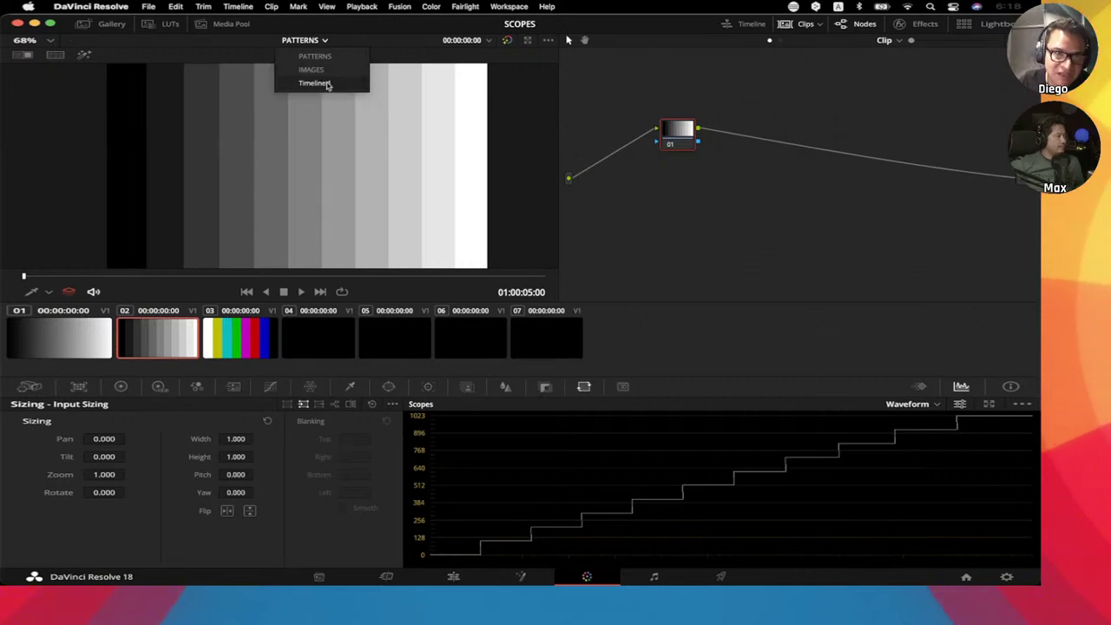
- Switch to Timeline 1, select motorcycle sunset clip 07, and turn off waveform Colorize
click(326, 83)
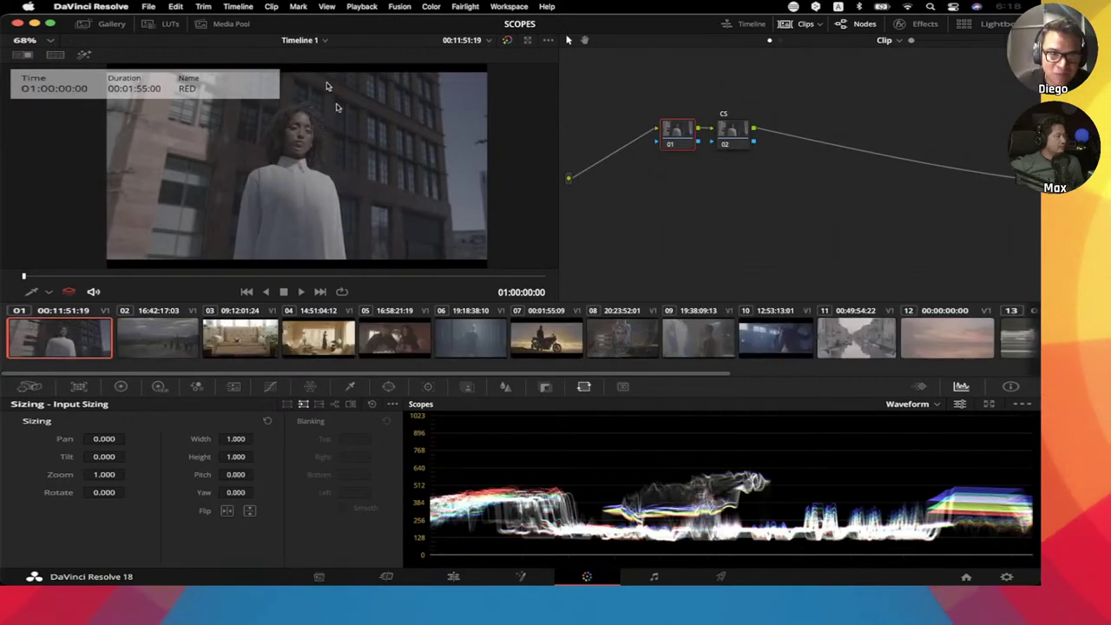
click(552, 347)
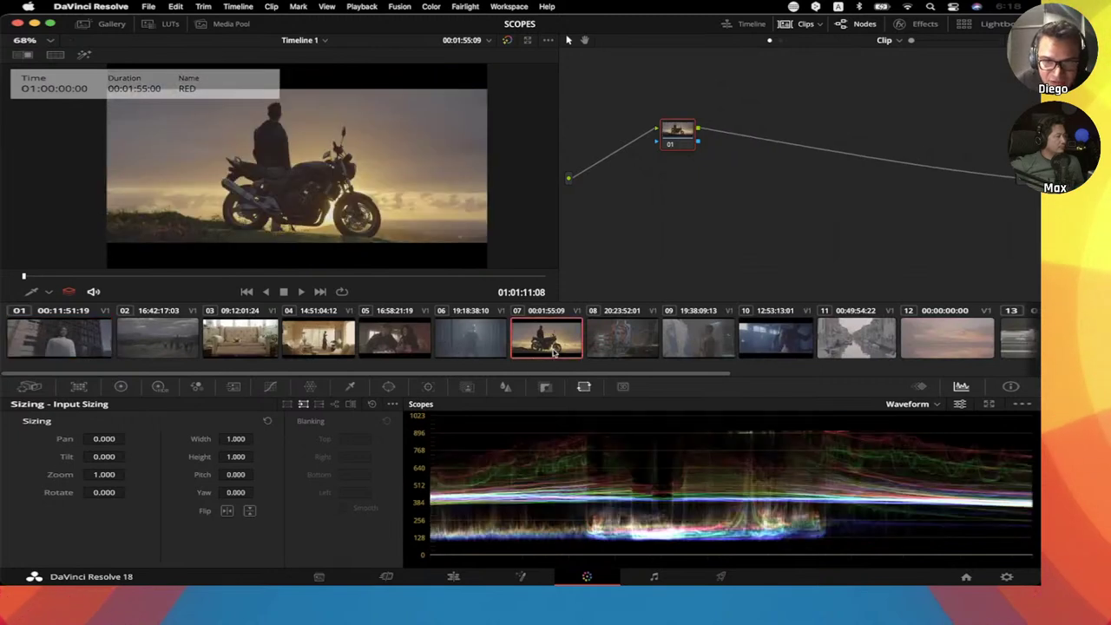
click(961, 404)
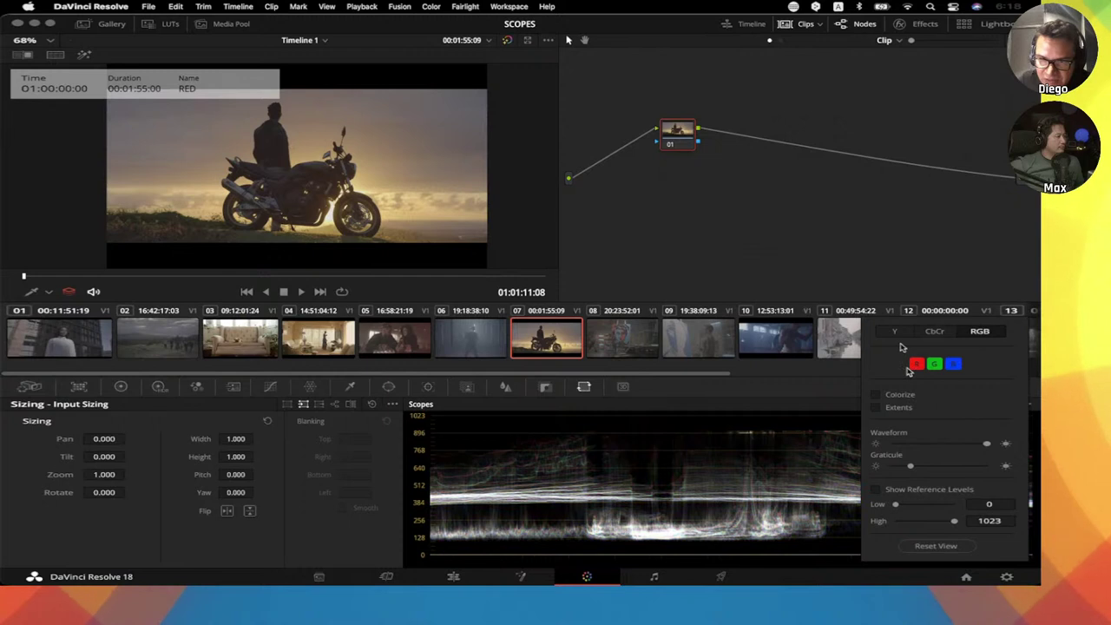
click(914, 393)
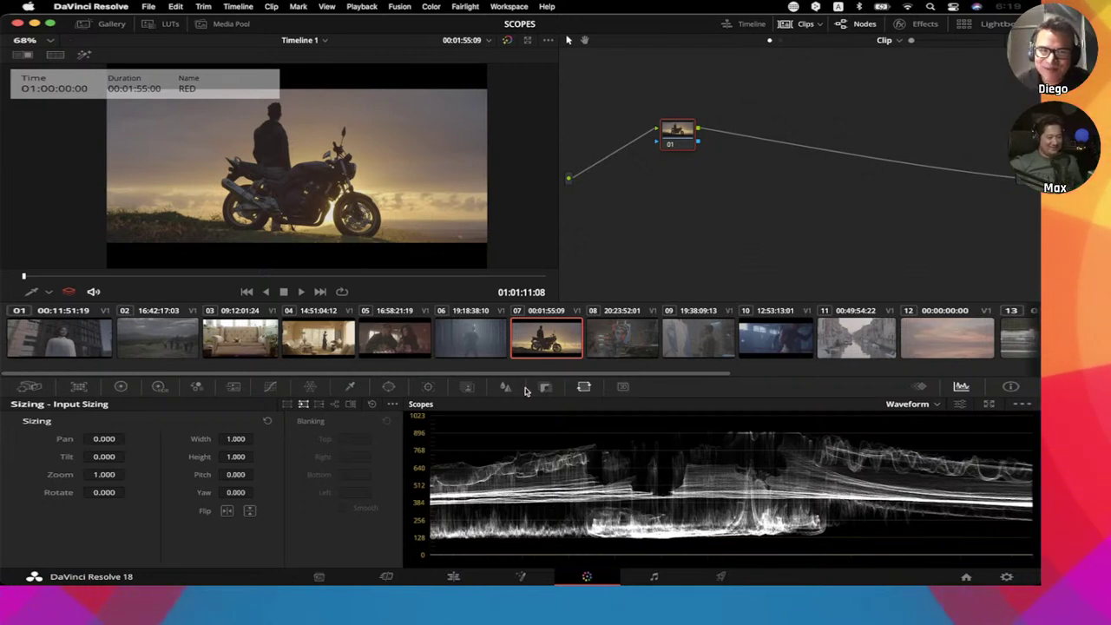
- Select the Venice canal clip 11 in the thumbnail strip
scroll(645, 339, right, 5)
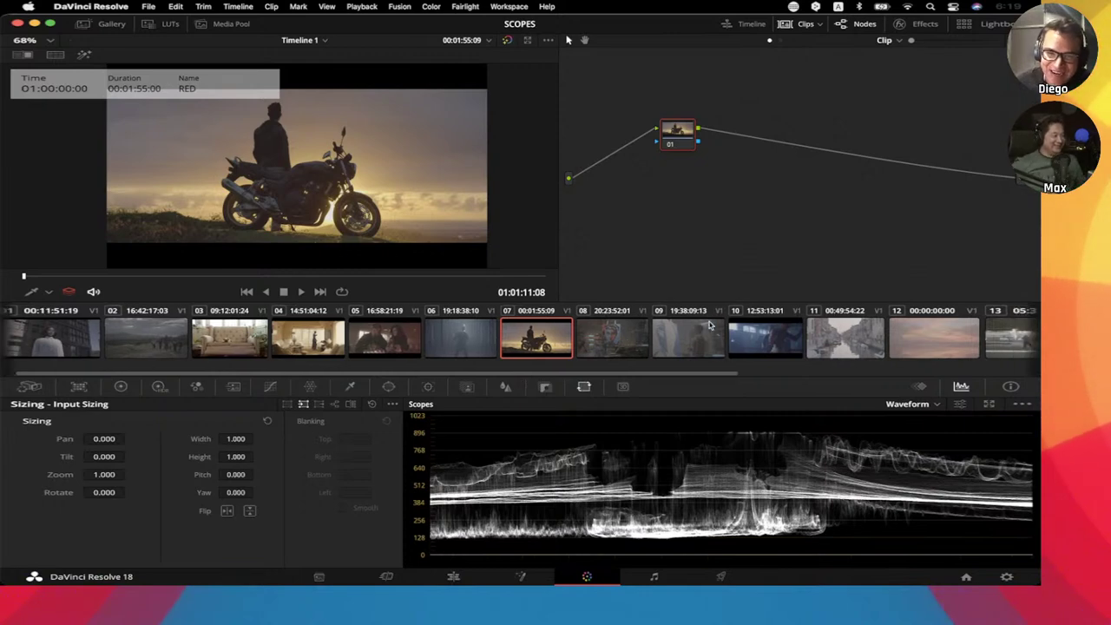
scroll(711, 334, left, 5)
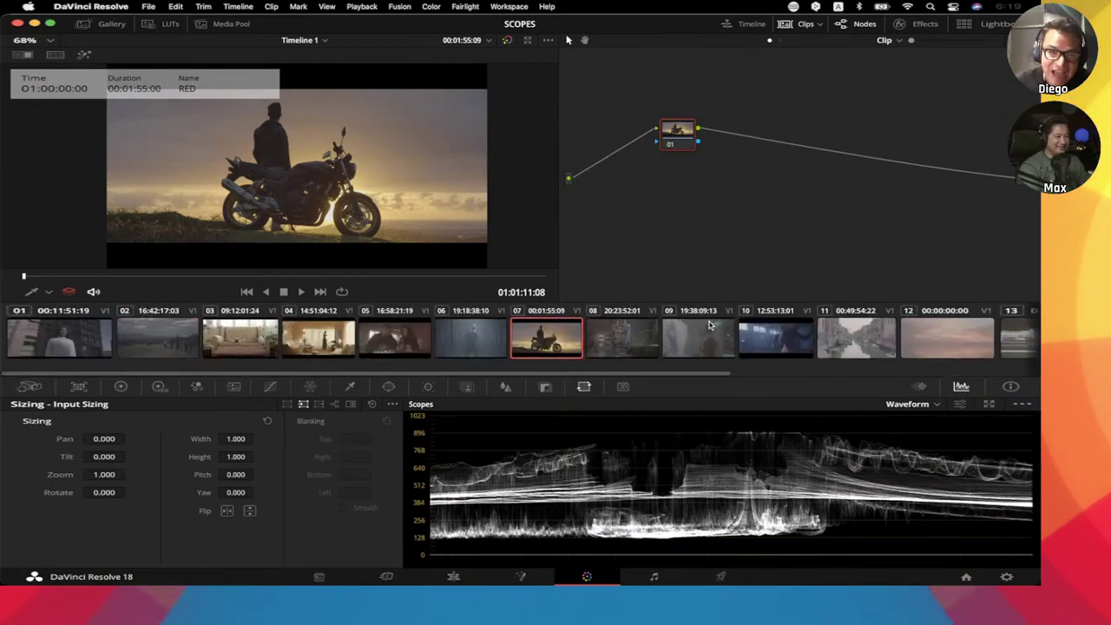
click(873, 337)
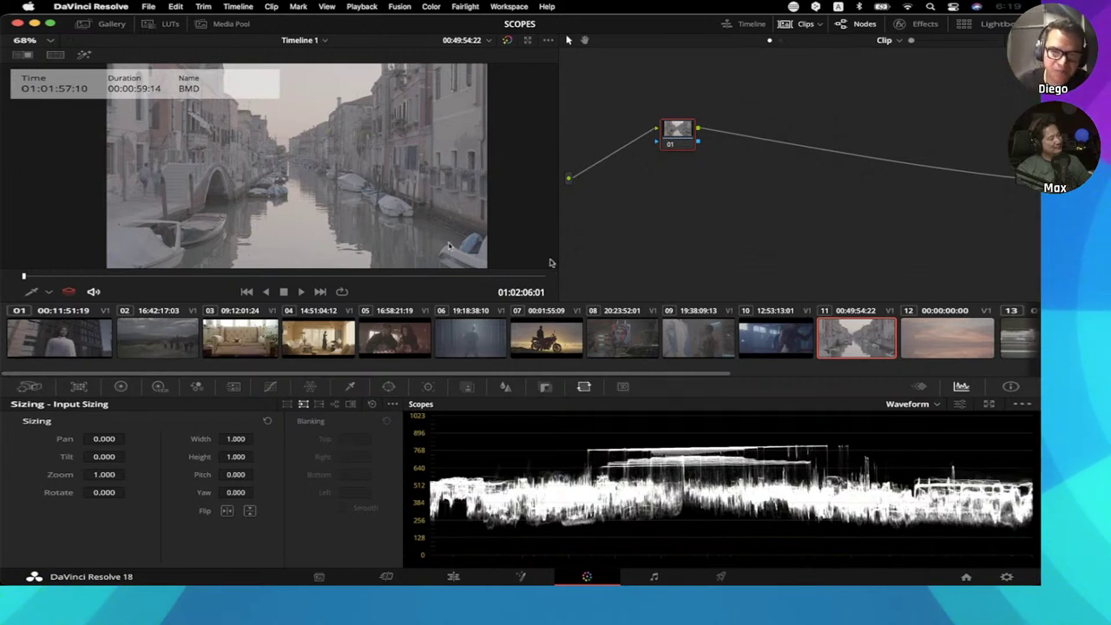
- Enable Display Qualifier Focus, set the viewer overlay to Qualifier, then view clips 07 and 03
click(1023, 405)
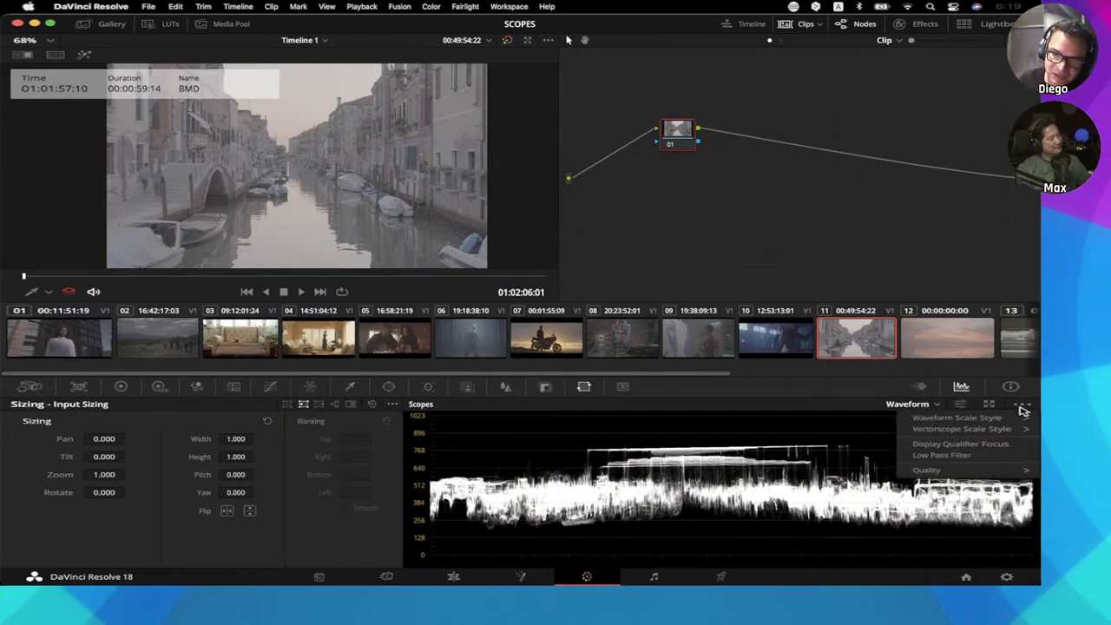
click(989, 443)
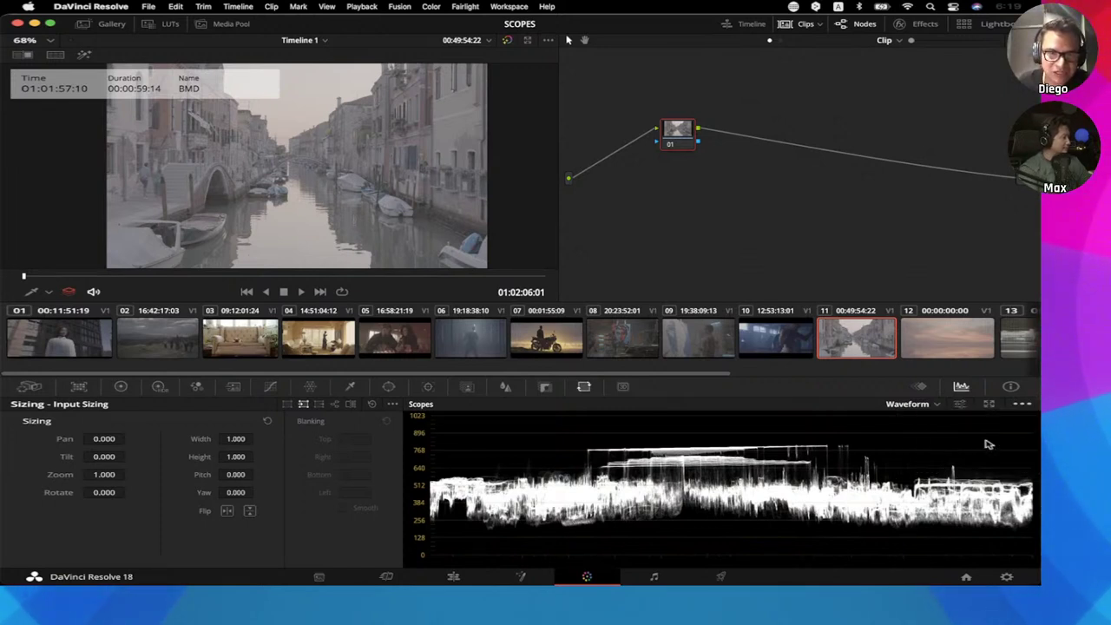
click(28, 295)
click(62, 323)
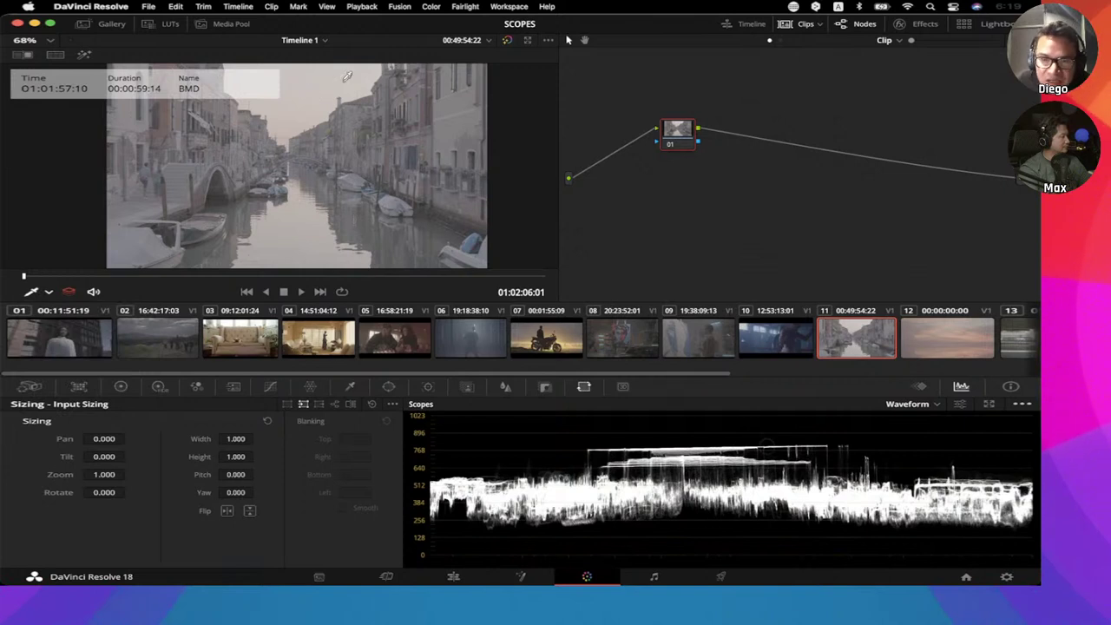
click(560, 352)
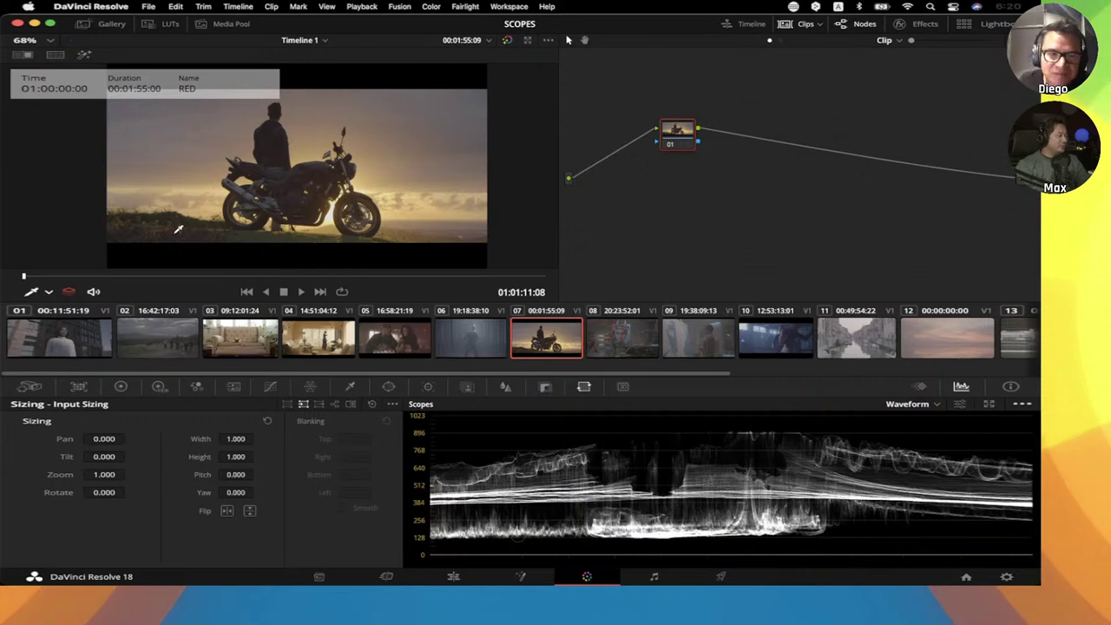
click(256, 351)
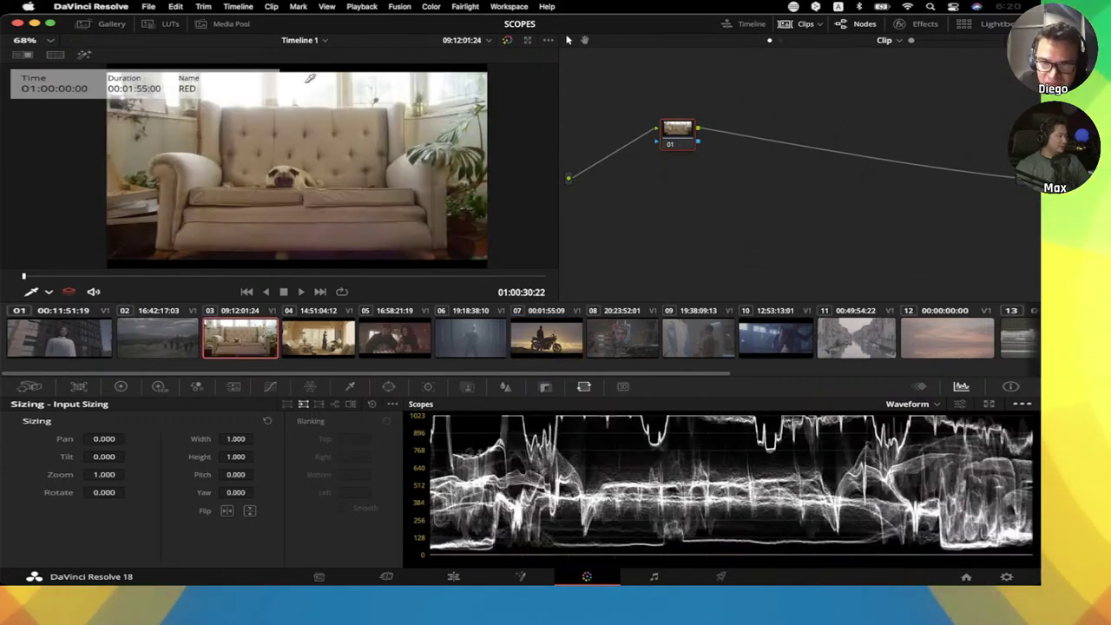
- Compare the colorized and plain white waveform on clip 03 by toggling Colorize
click(959, 405)
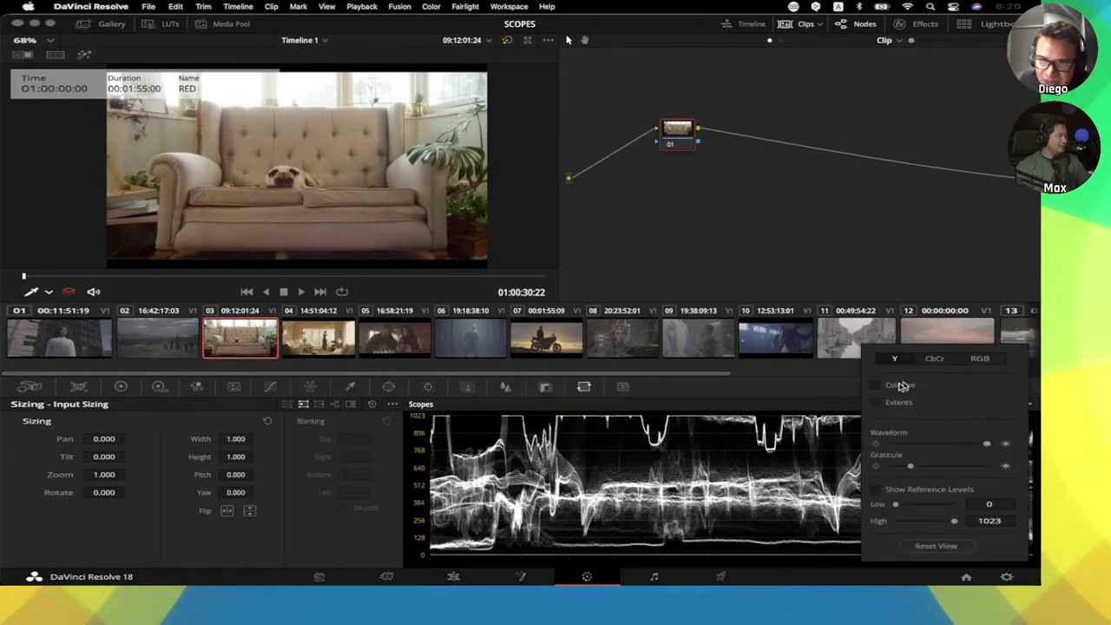
click(902, 387)
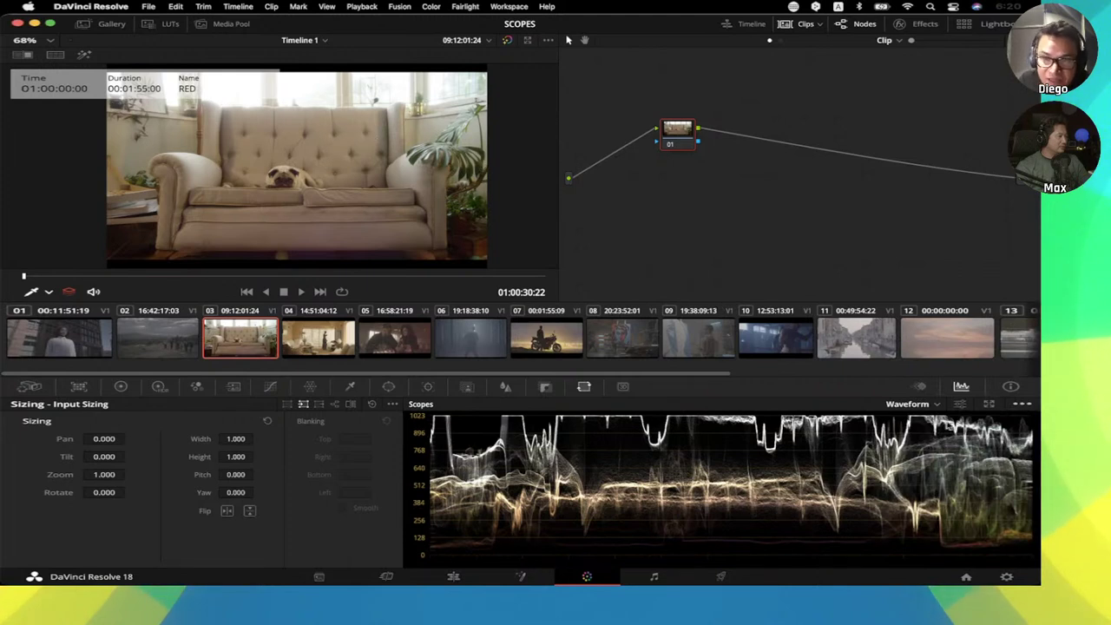
click(961, 406)
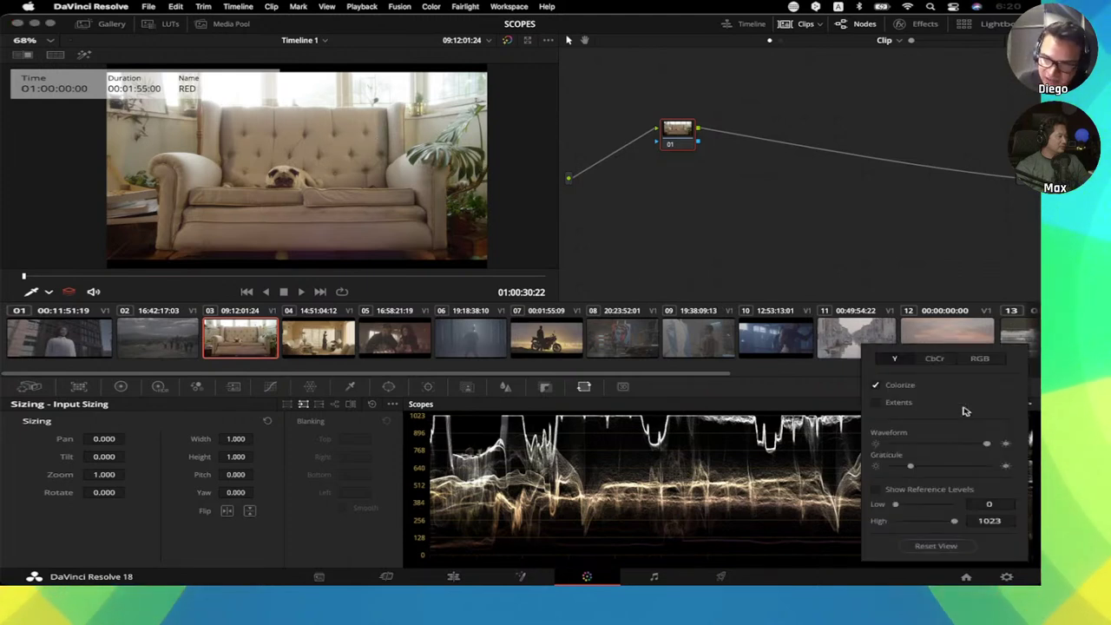
click(899, 393)
click(898, 392)
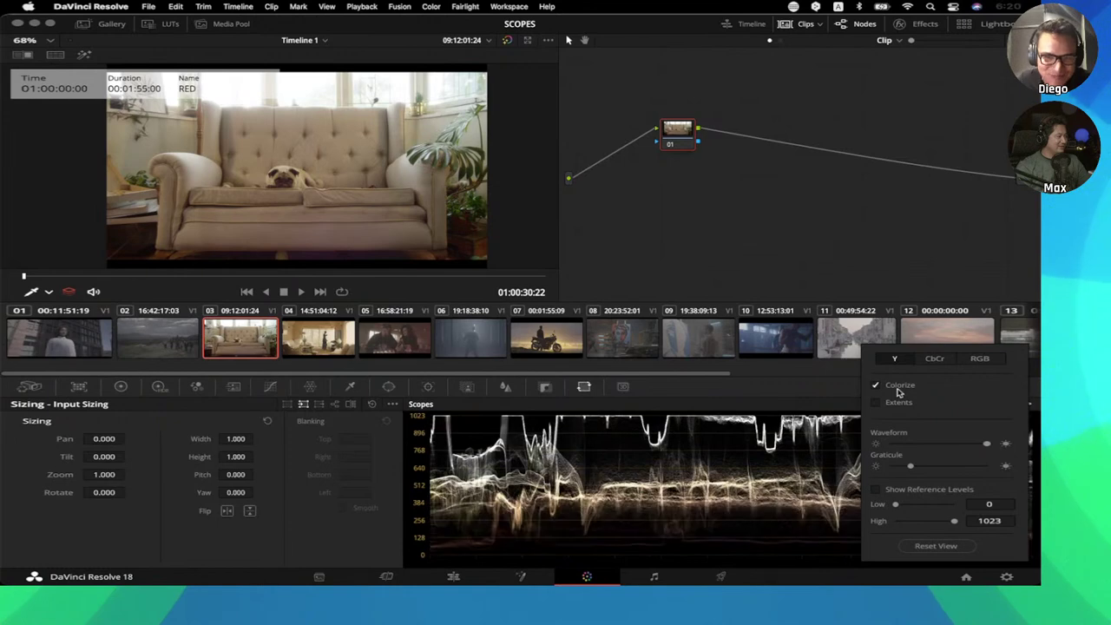
click(899, 393)
click(898, 393)
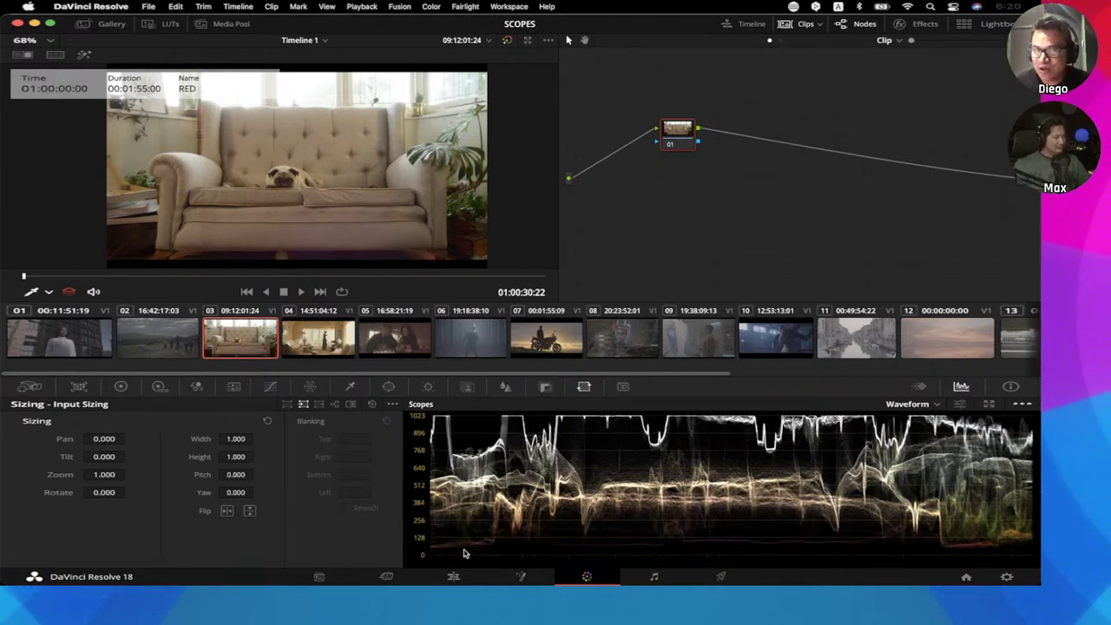
click(959, 404)
click(876, 385)
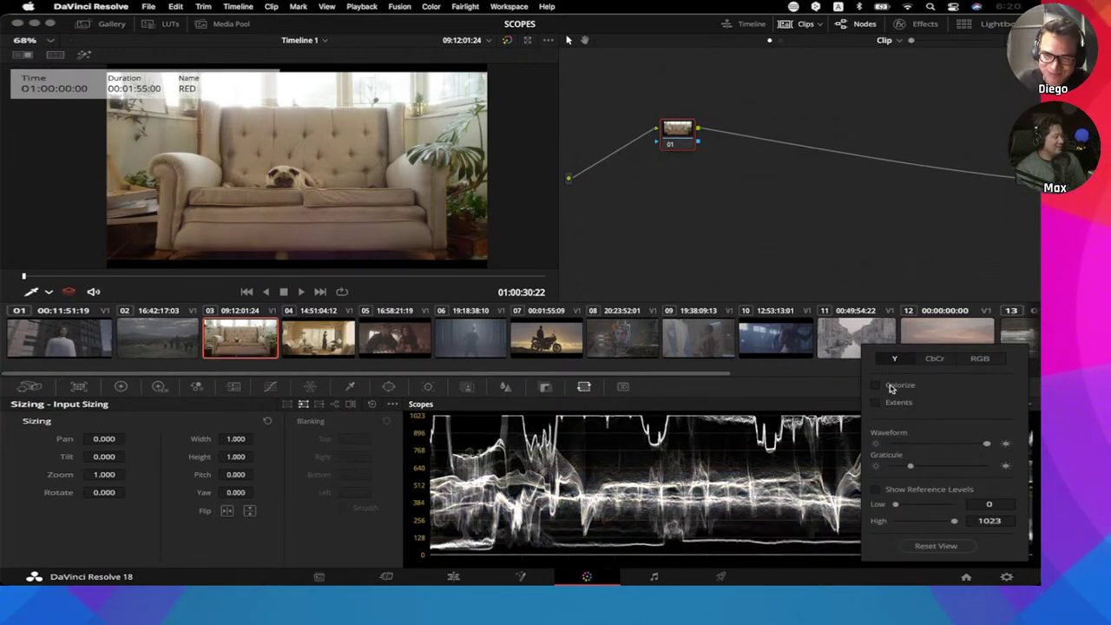
click(890, 388)
click(890, 388)
click(890, 387)
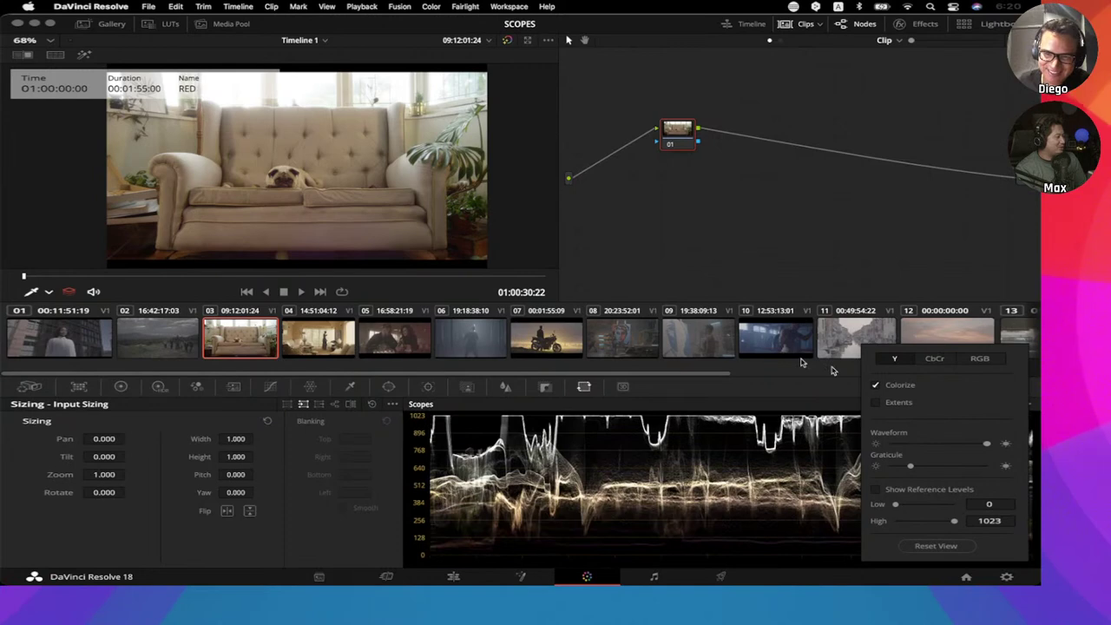
- Compare tinted and white waveforms on mural clip 08 and boxing clip 10
click(628, 337)
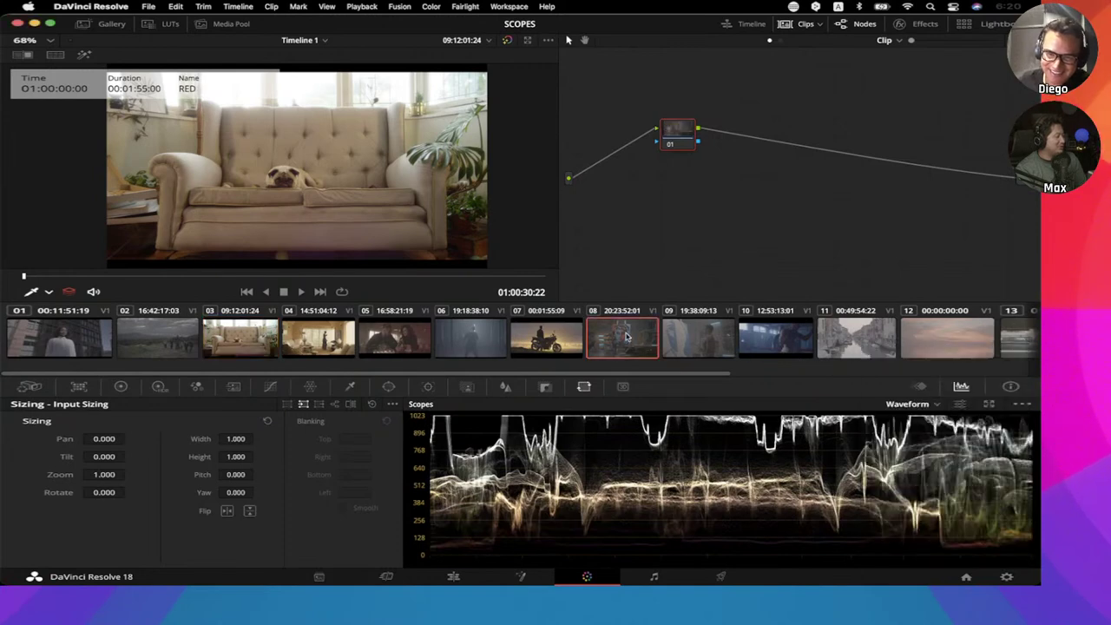
click(961, 405)
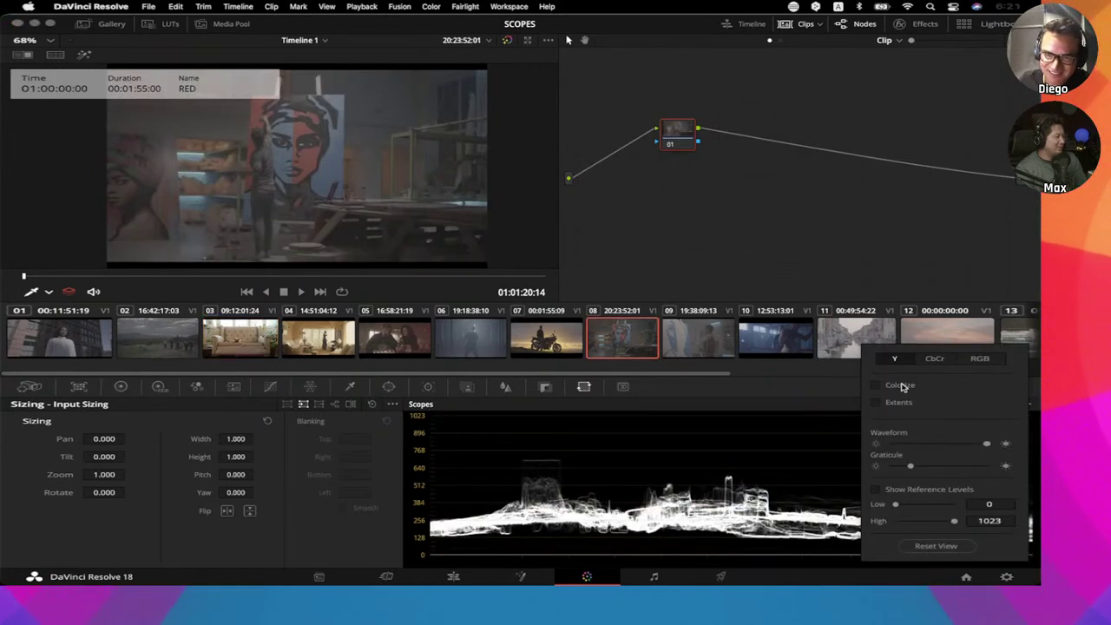
click(784, 344)
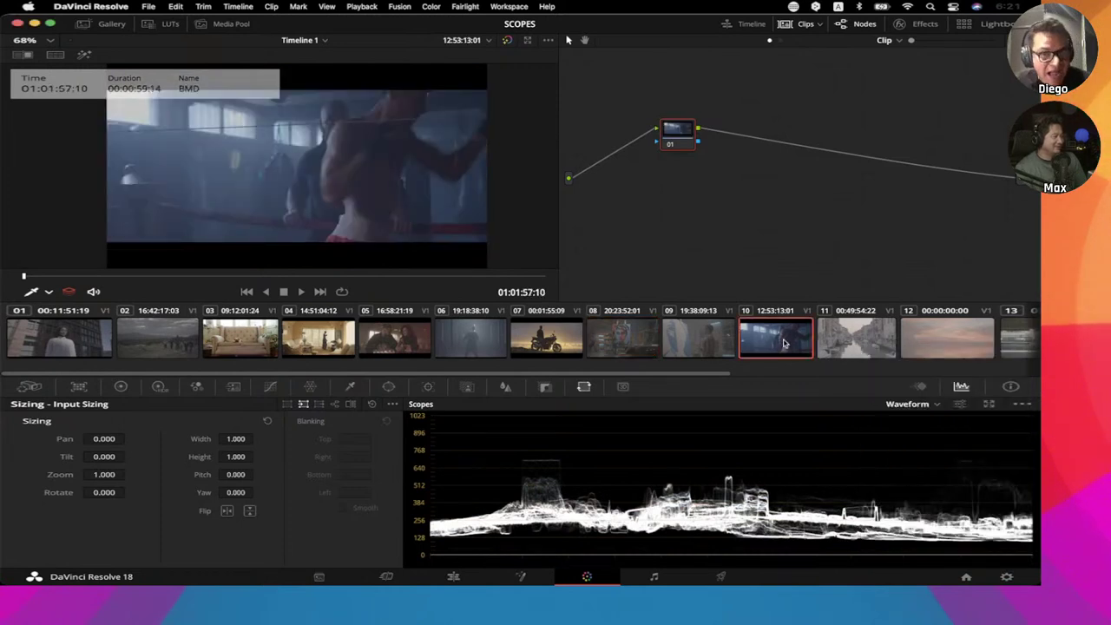
click(962, 406)
click(876, 384)
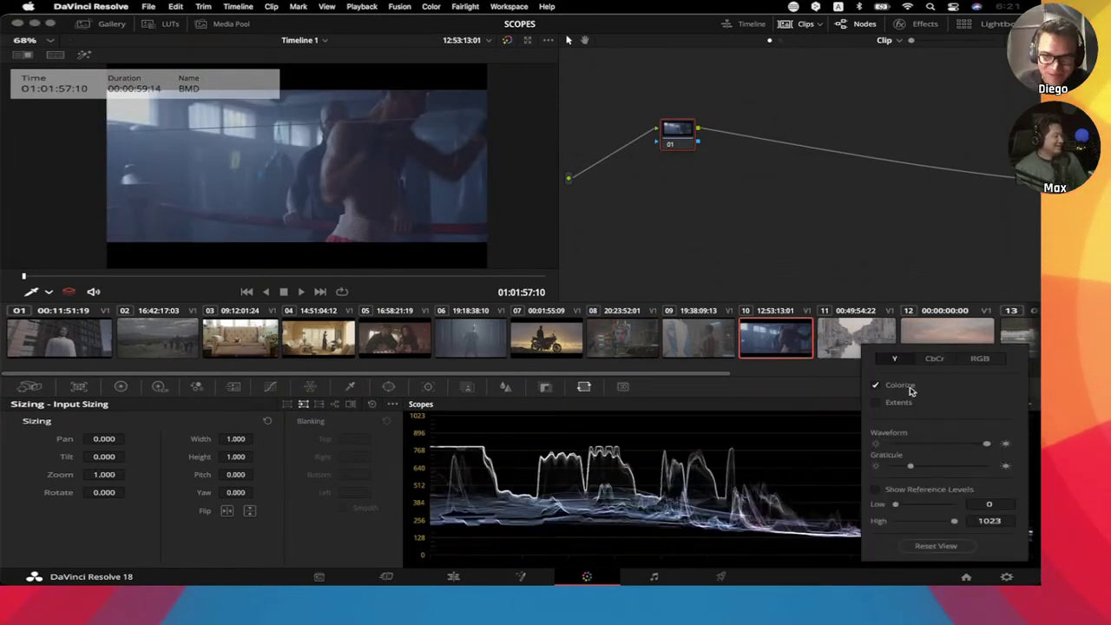
click(876, 385)
click(876, 385)
click(910, 388)
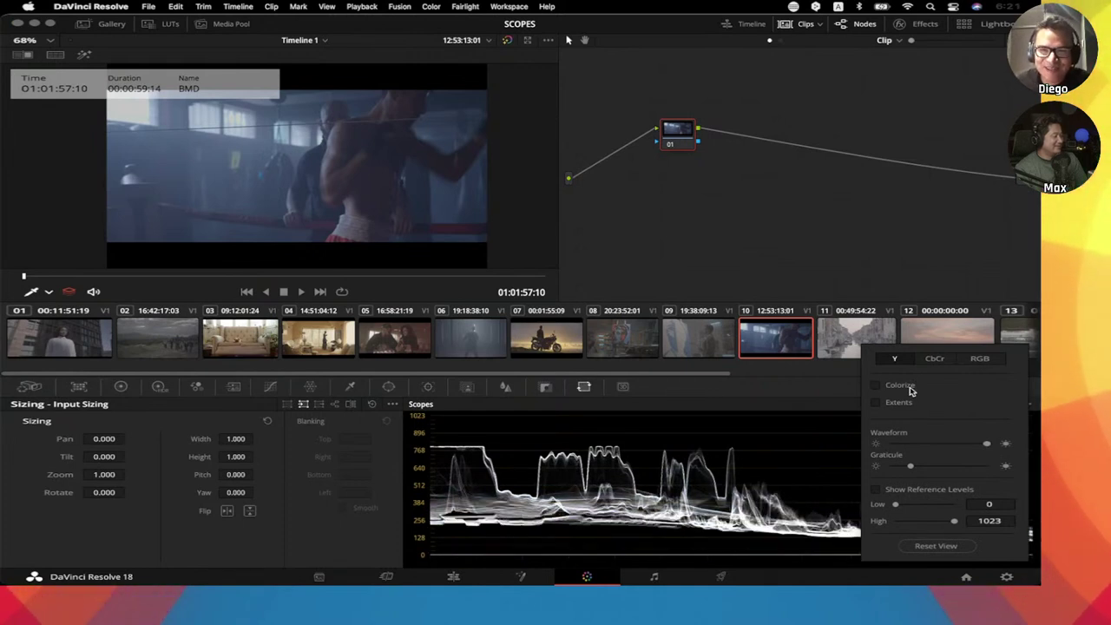
click(910, 388)
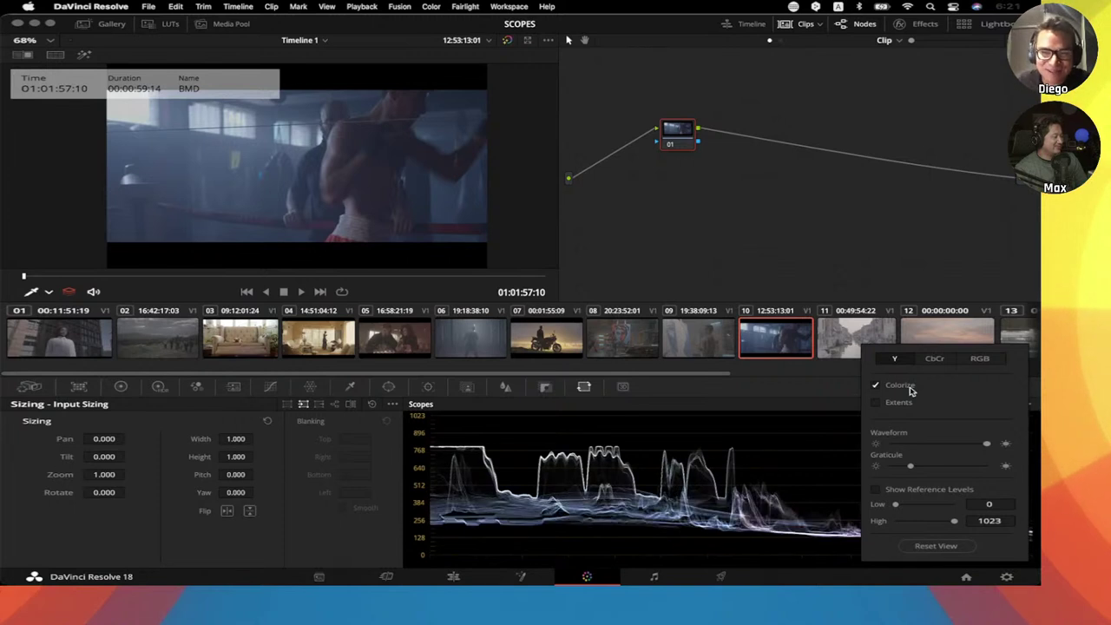
click(911, 388)
click(910, 388)
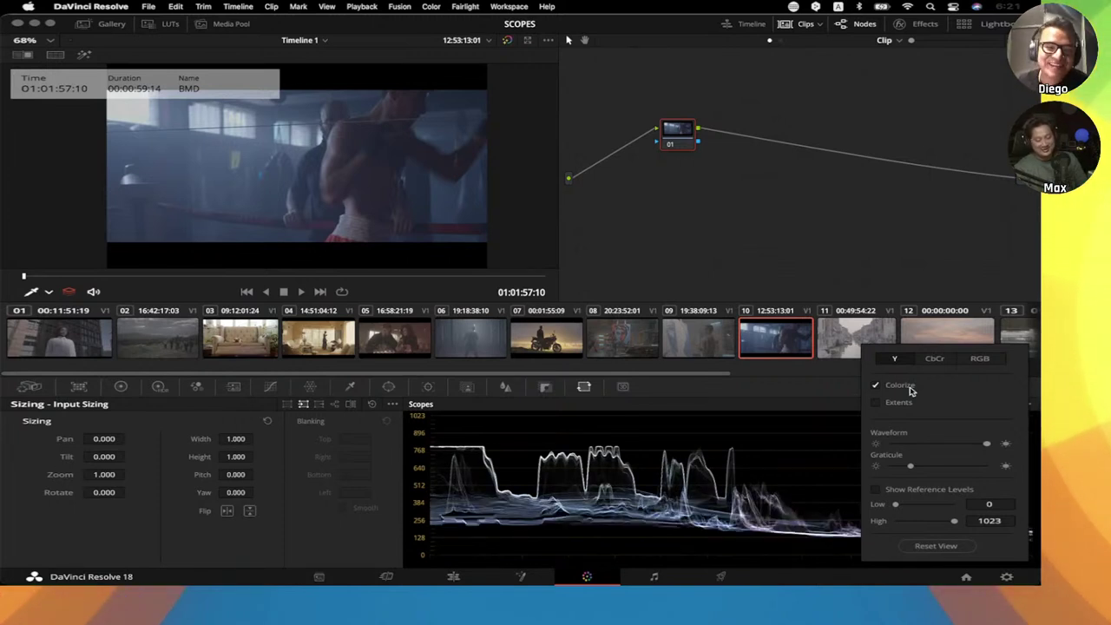
click(910, 388)
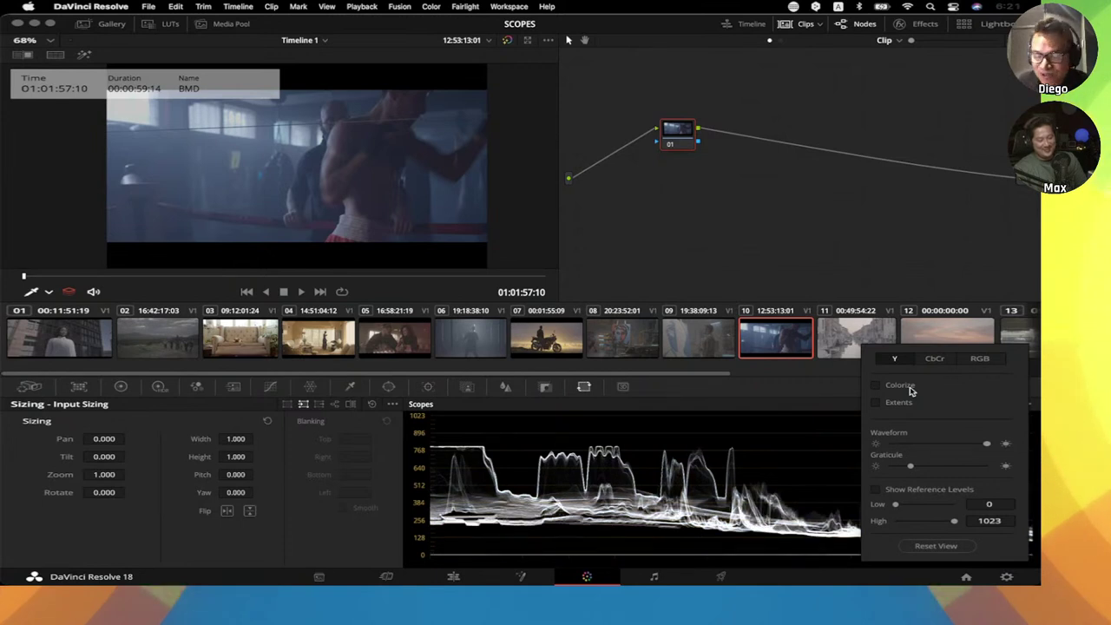
click(910, 391)
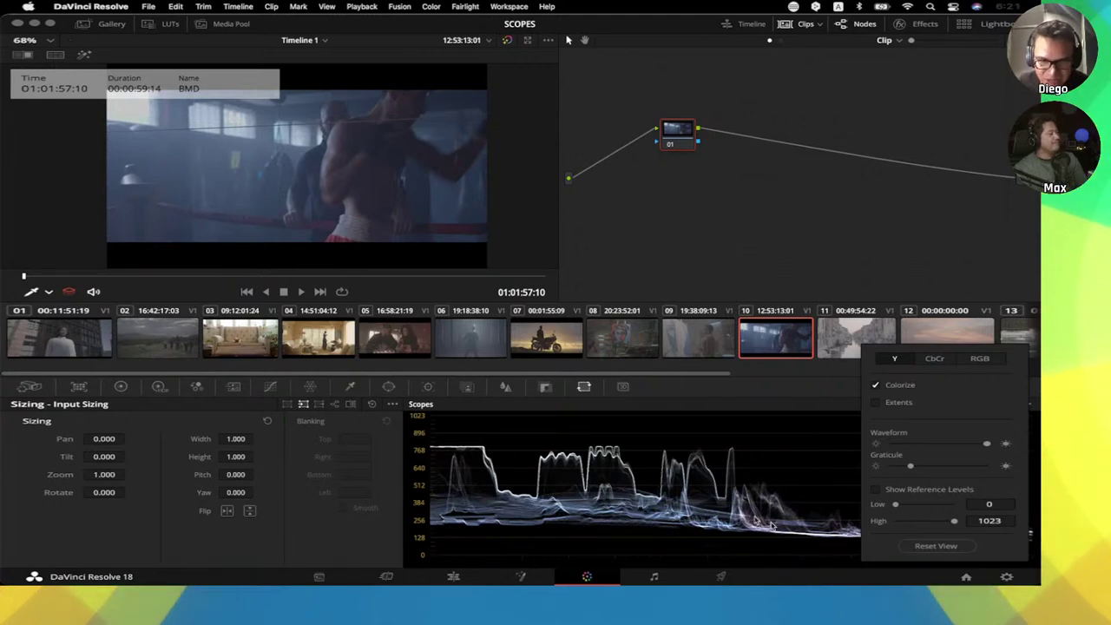
- On mural clip 08, leave Colorize off for a plain white waveform and close the settings
click(641, 345)
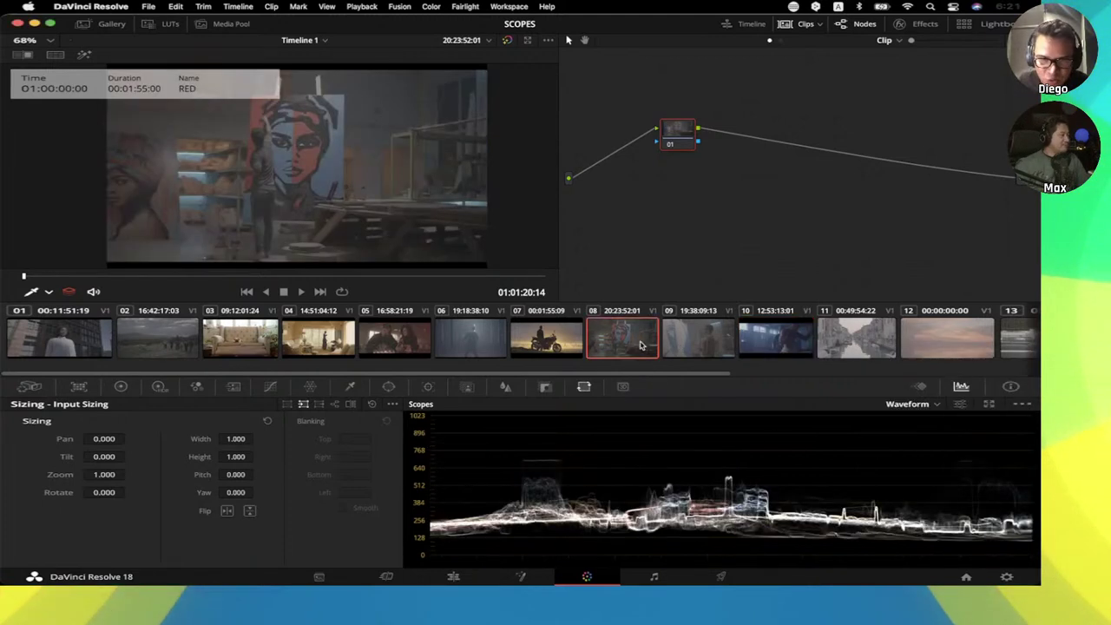
click(959, 406)
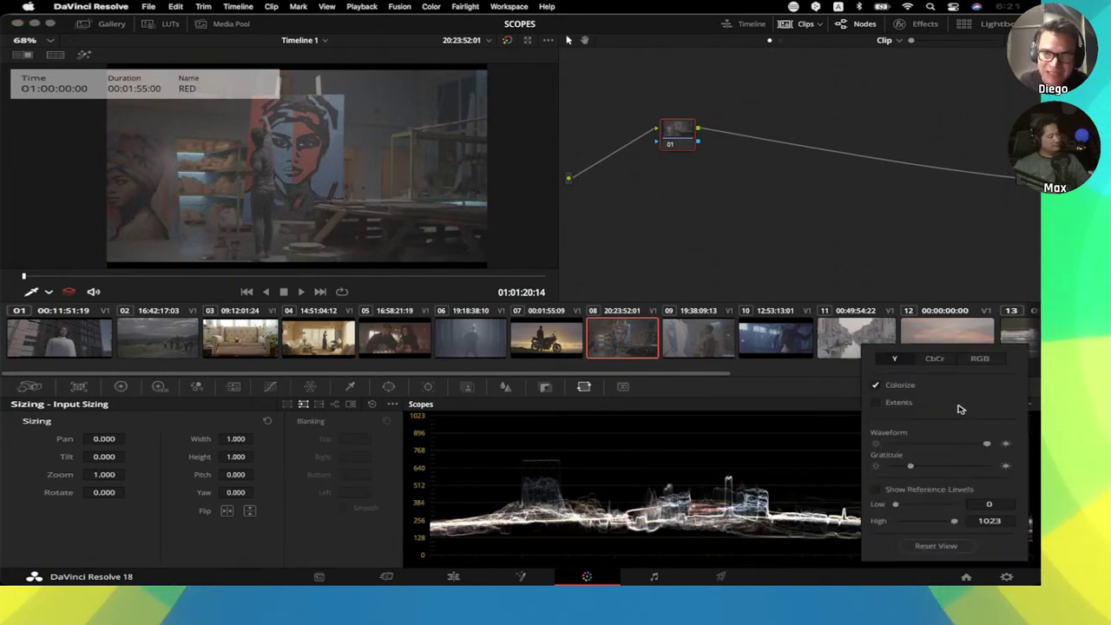
click(900, 386)
click(901, 386)
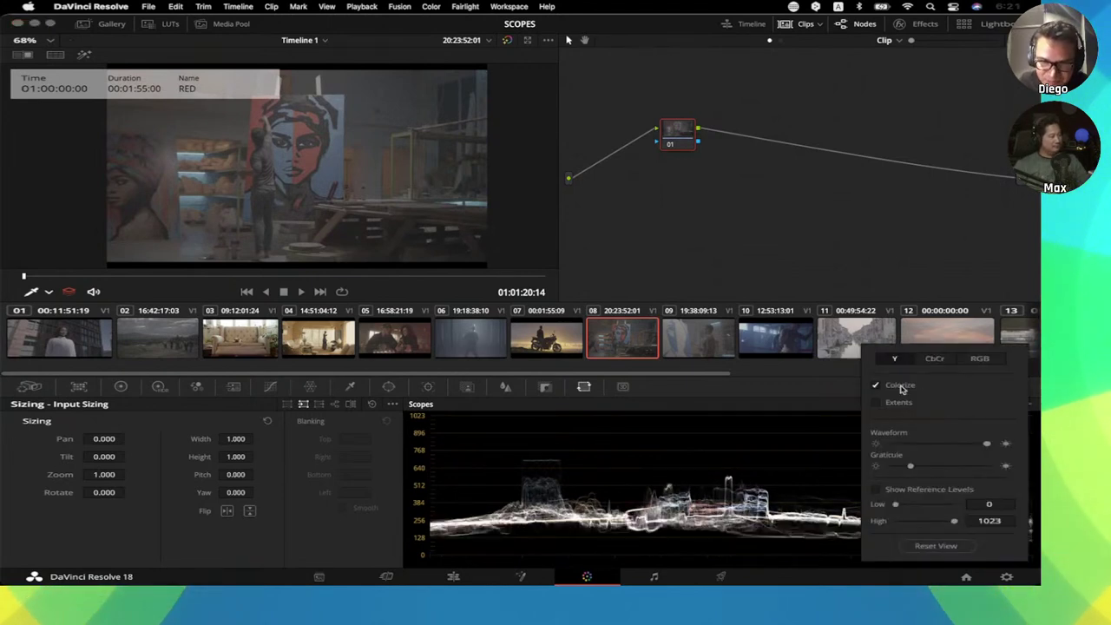
click(900, 387)
click(901, 387)
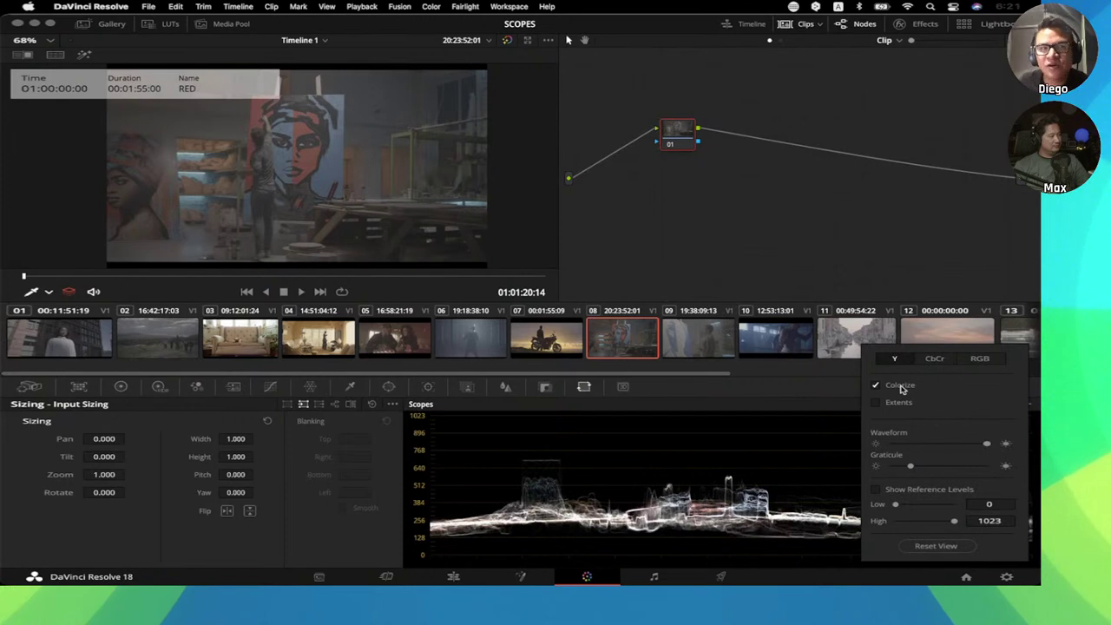
click(900, 387)
click(900, 386)
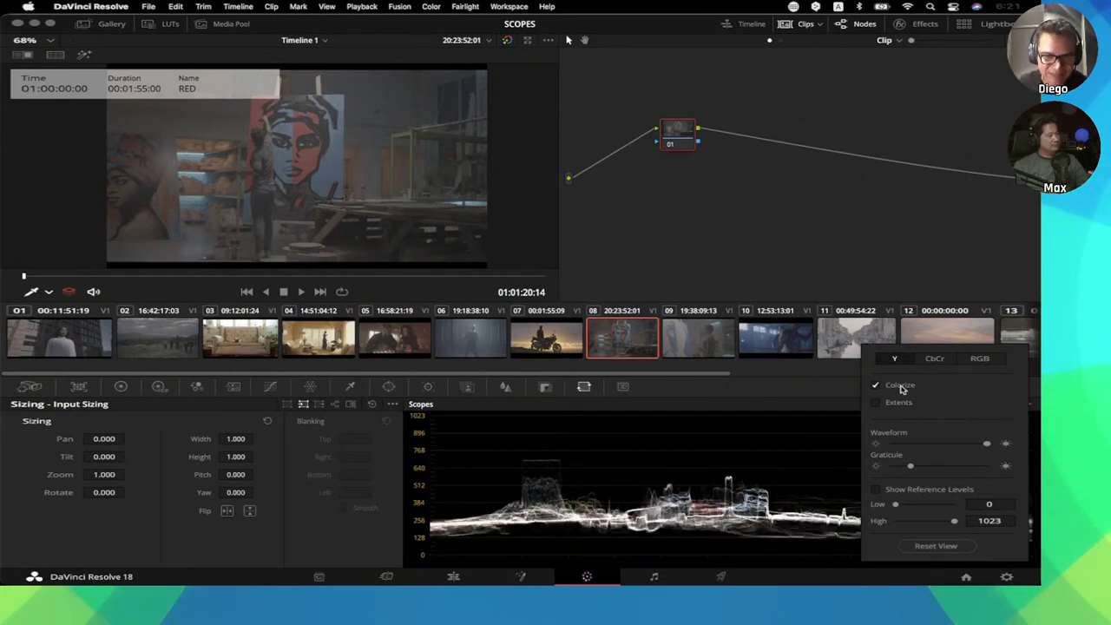
click(901, 387)
click(900, 387)
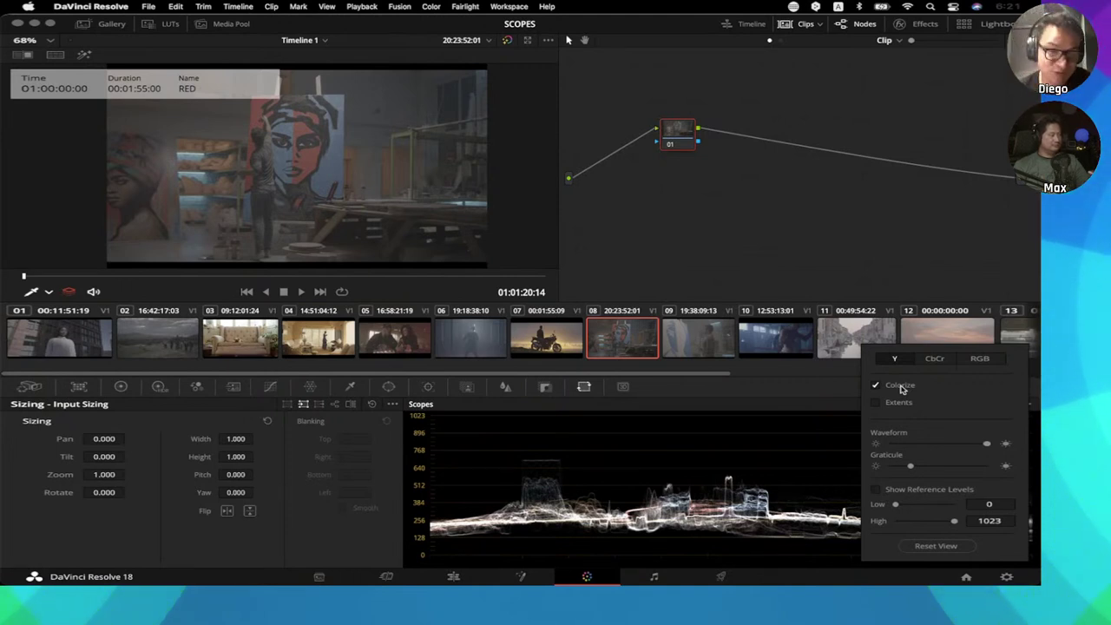
click(901, 386)
click(900, 386)
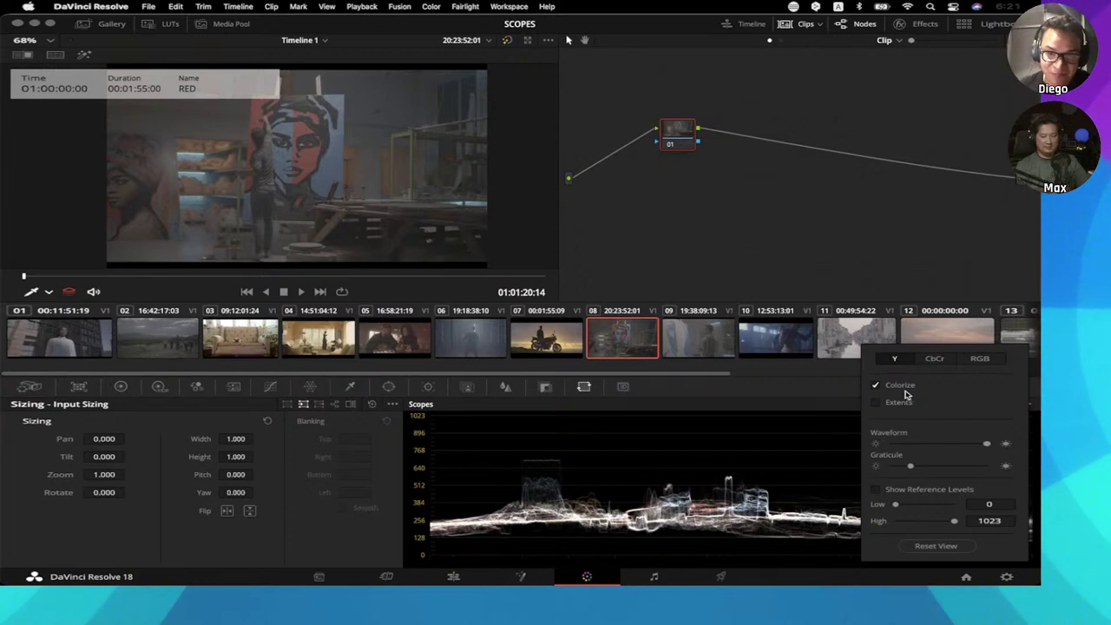
click(901, 386)
click(813, 303)
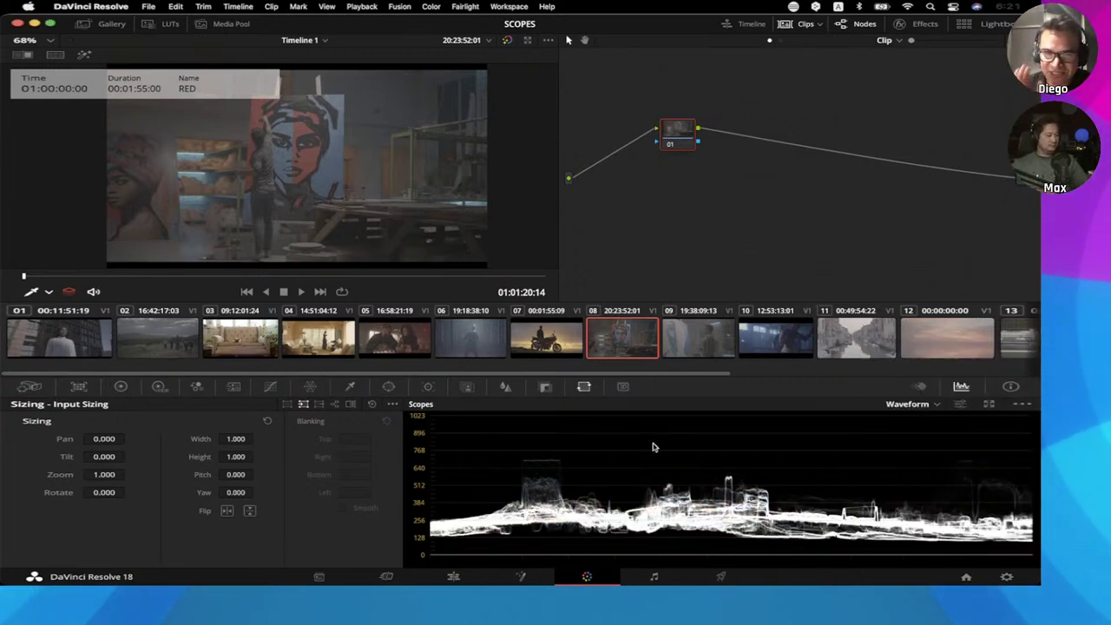
- Display clip 05, the couple at a dim warmly lit bar, with its white waveform
click(395, 339)
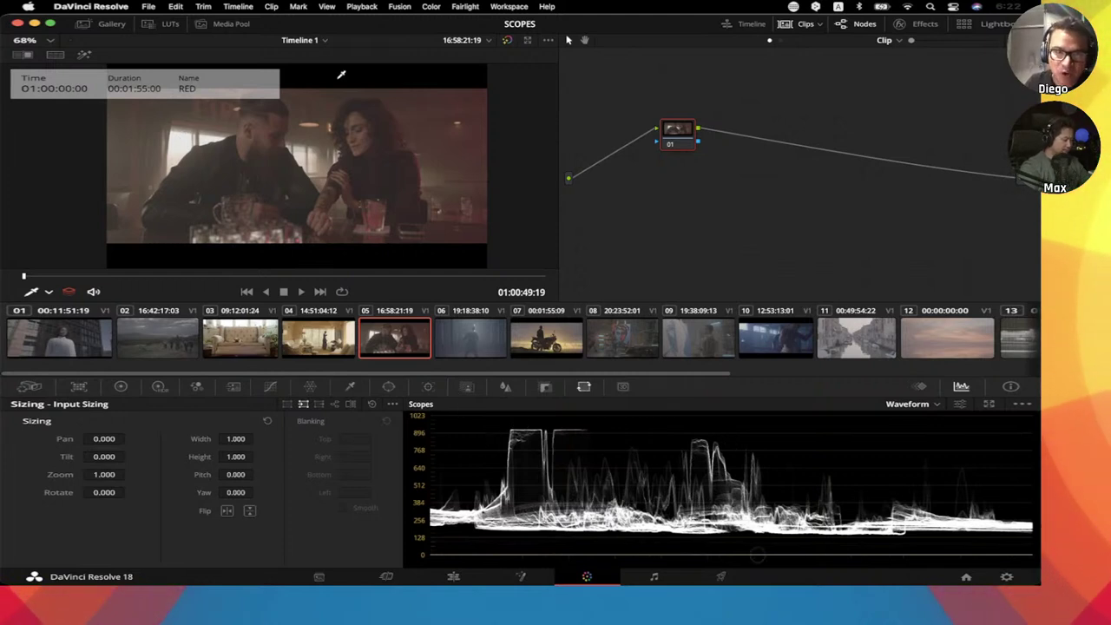
click(318, 40)
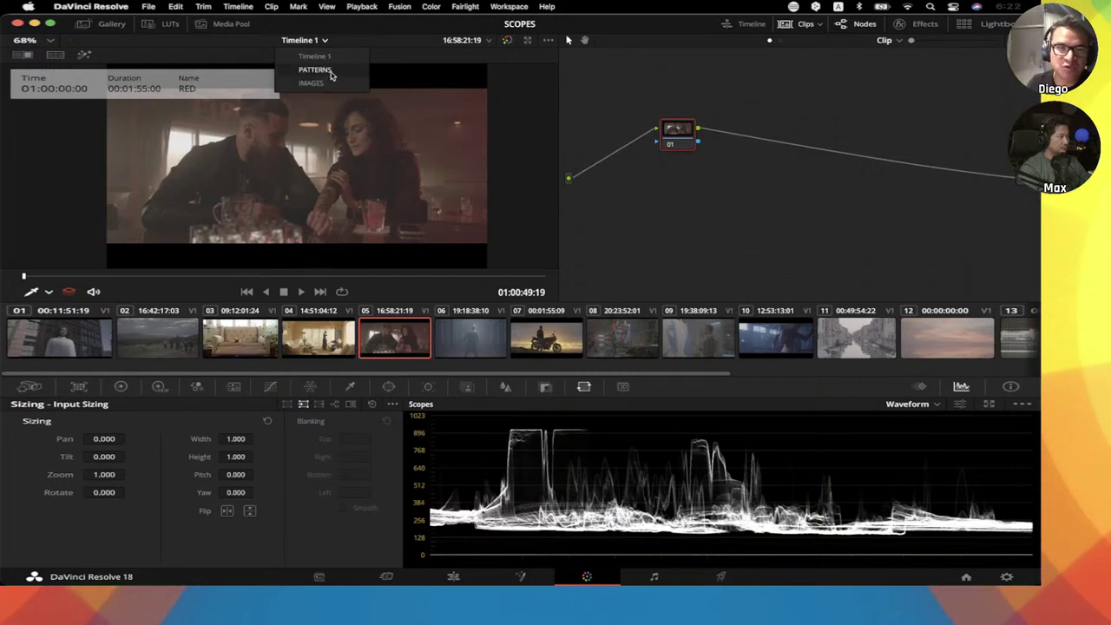
- Switch to the PATTERNS timeline, view gradient clip 01, and show the primary color wheels
click(328, 71)
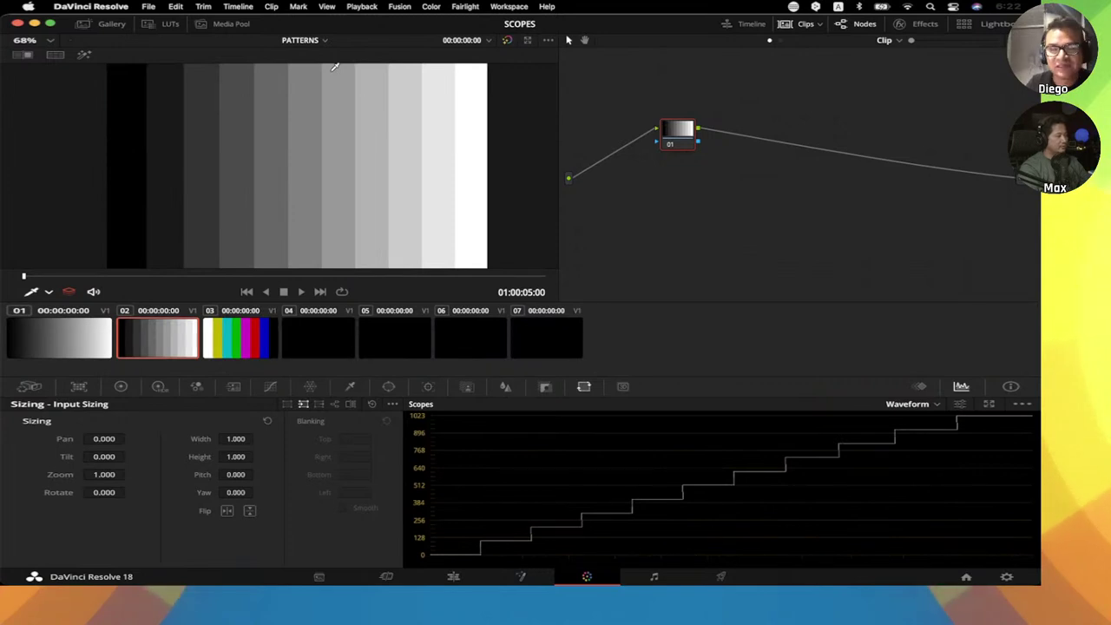
click(102, 334)
click(121, 388)
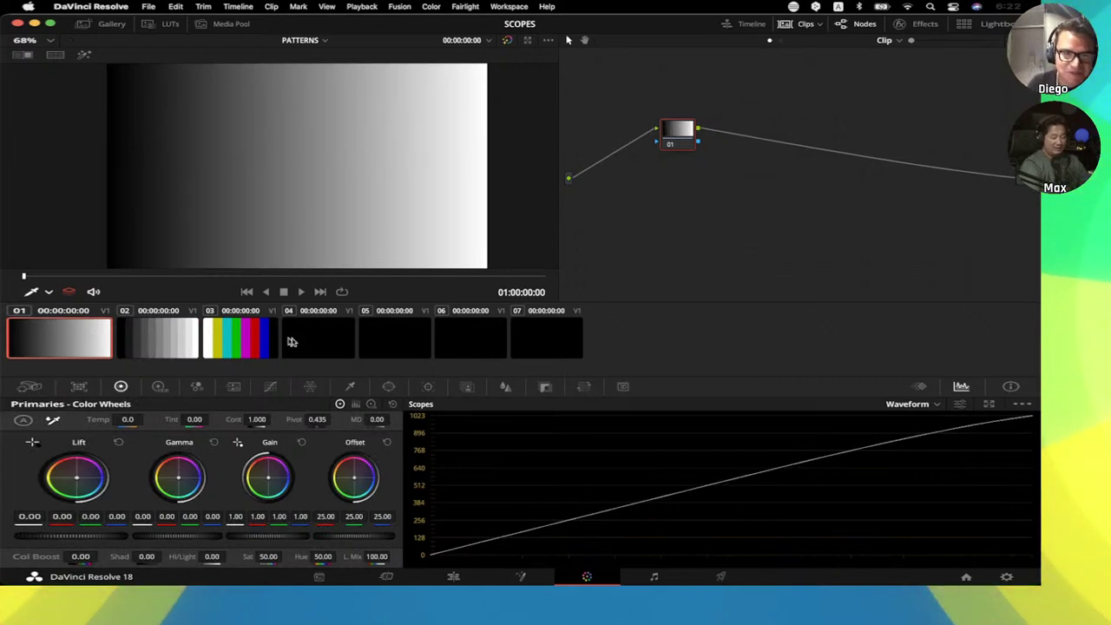
- Select clip 04 to show the MAXON gradient-lettering pattern and its waveform
click(322, 340)
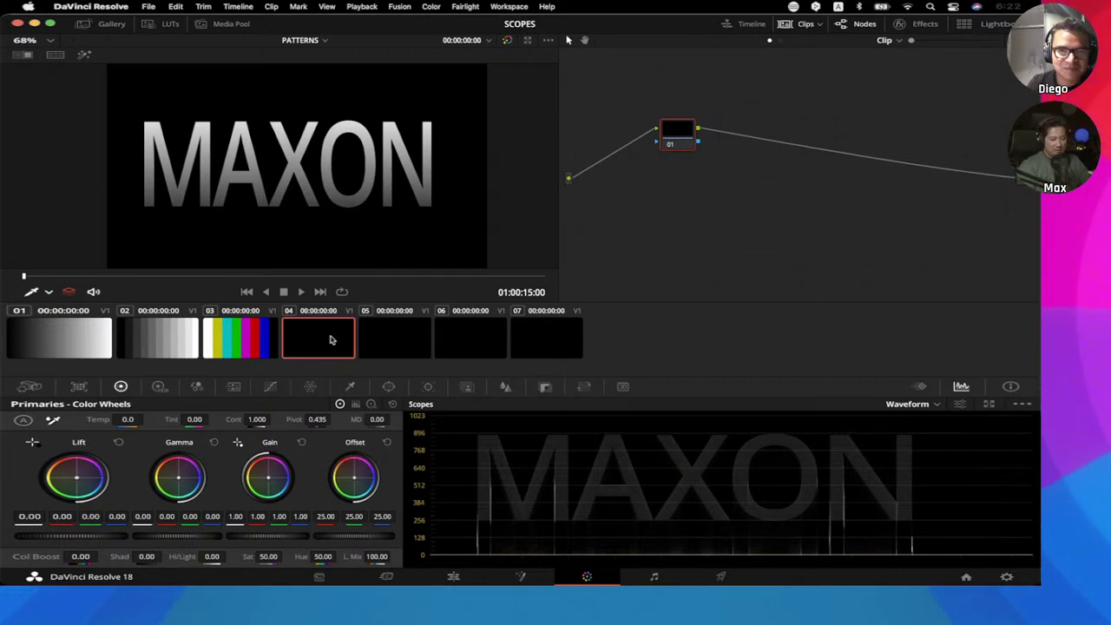
- Brighten gradient clip 01 with the Offset master wheel, then reset its Offset
click(90, 339)
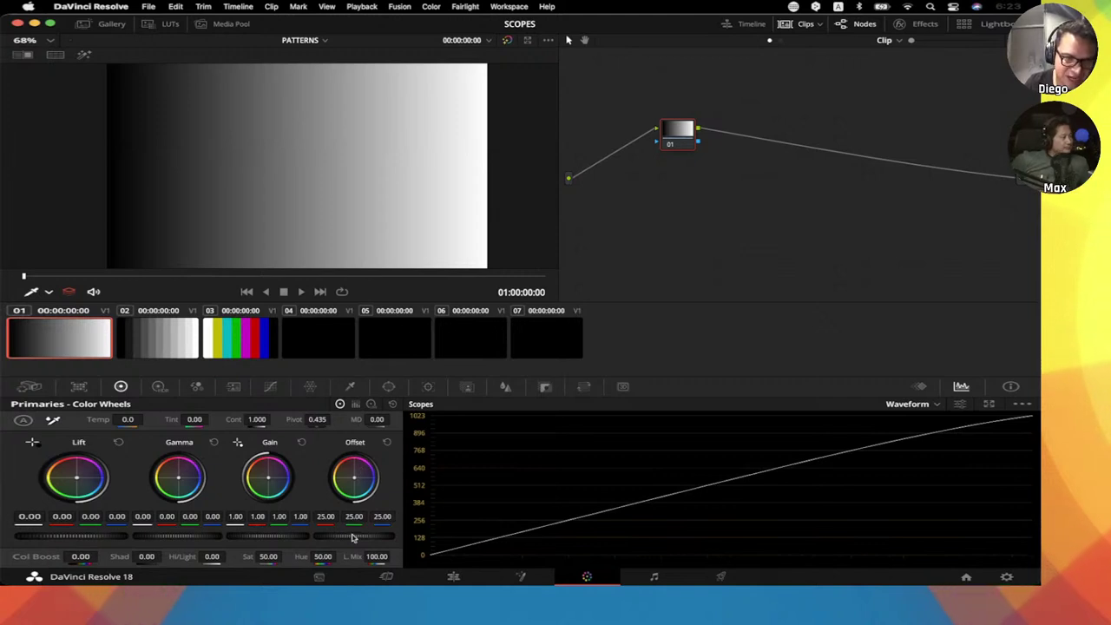
mouse_move(354, 539)
mouse_down()
mouse_move(390, 539)
mouse_move(343, 539)
mouse_move(408, 539)
mouse_move(365, 538)
mouse_up()
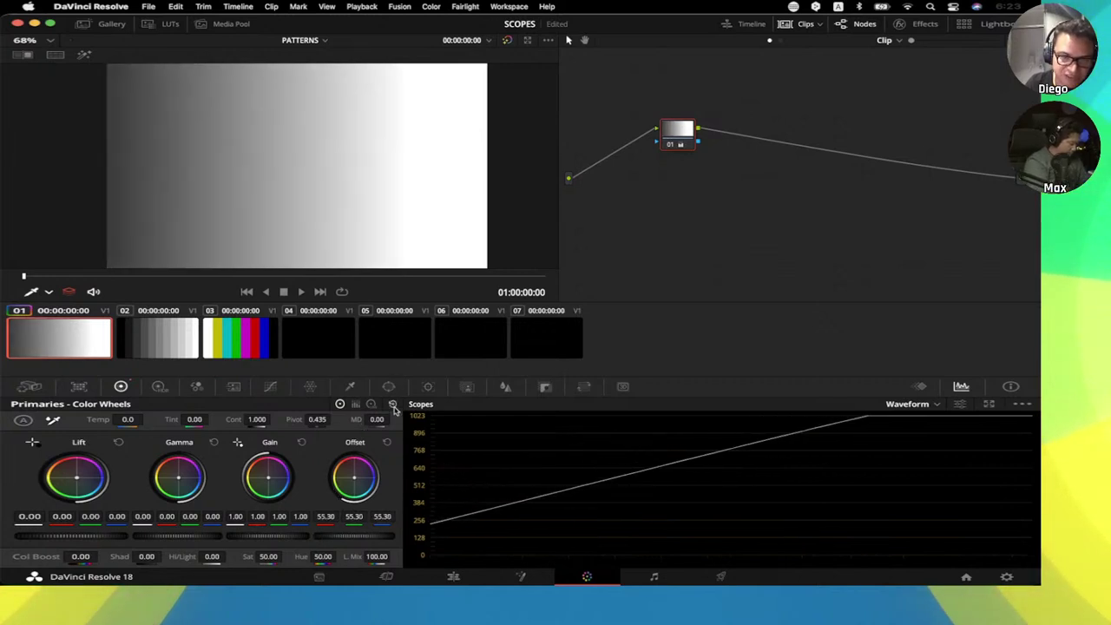
click(392, 406)
- Brighten MAXON clip 04 with Offset, then go back to gradient clip 01
click(322, 337)
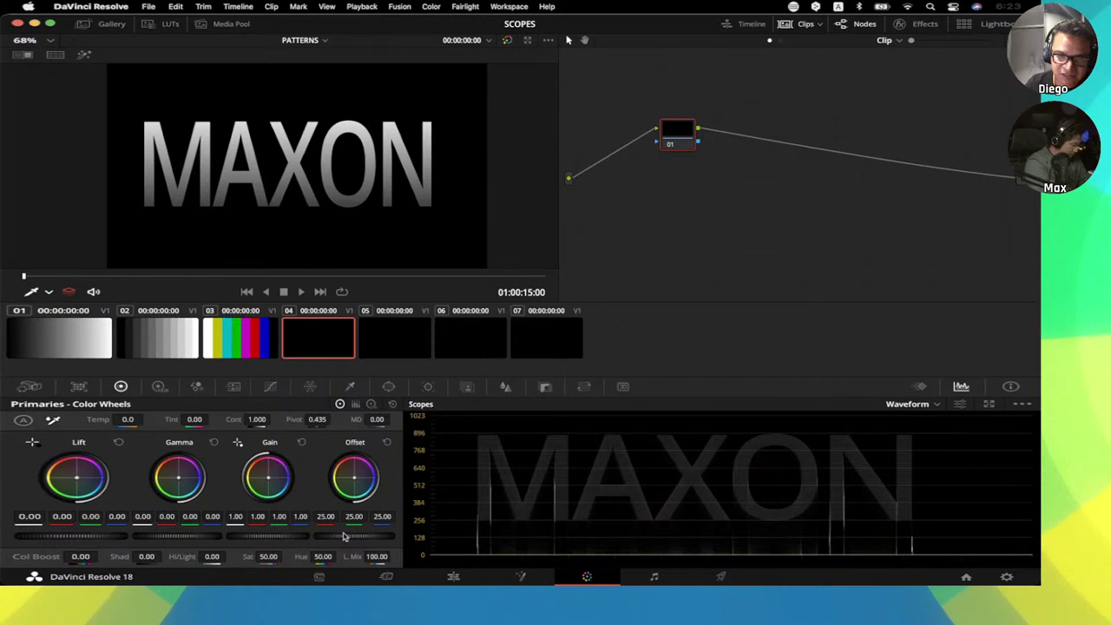
drag(345, 537, 379, 540)
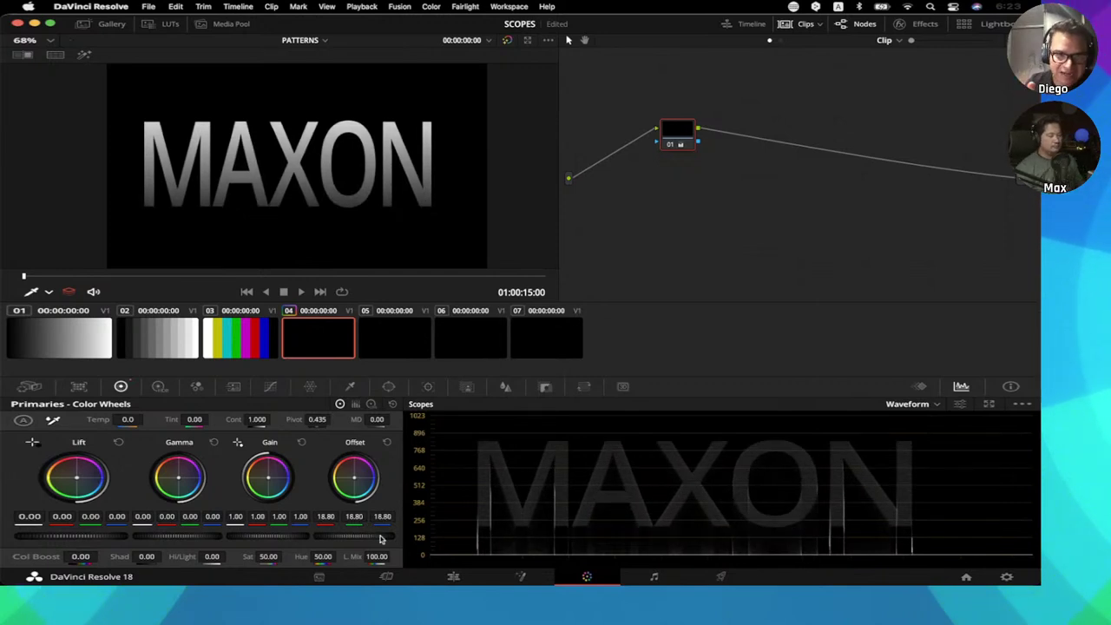
click(88, 343)
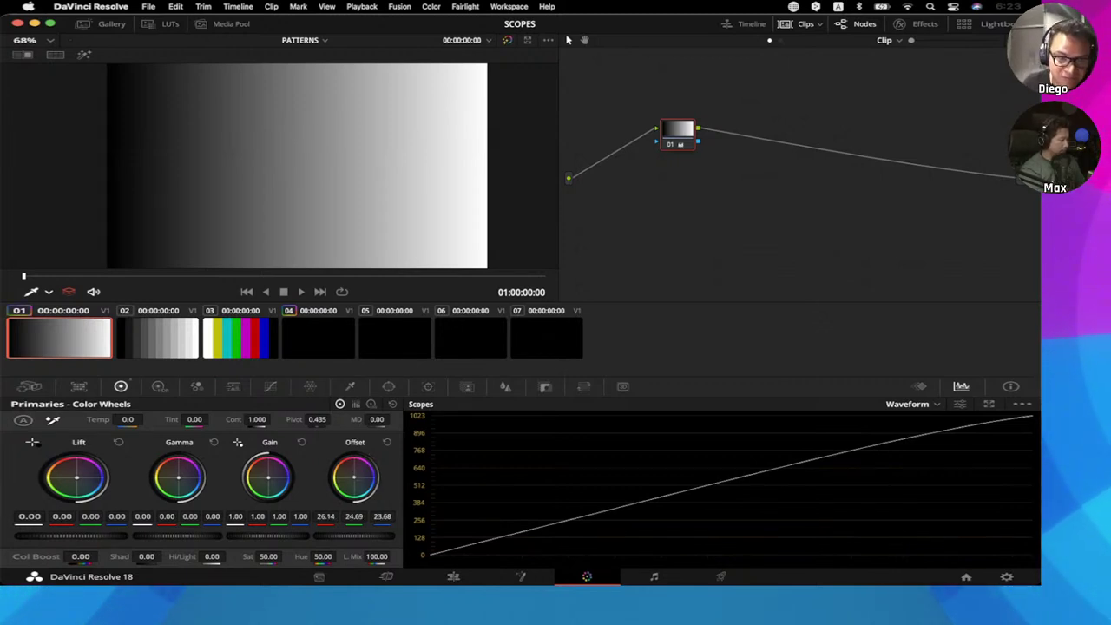
drag(353, 475, 345, 469)
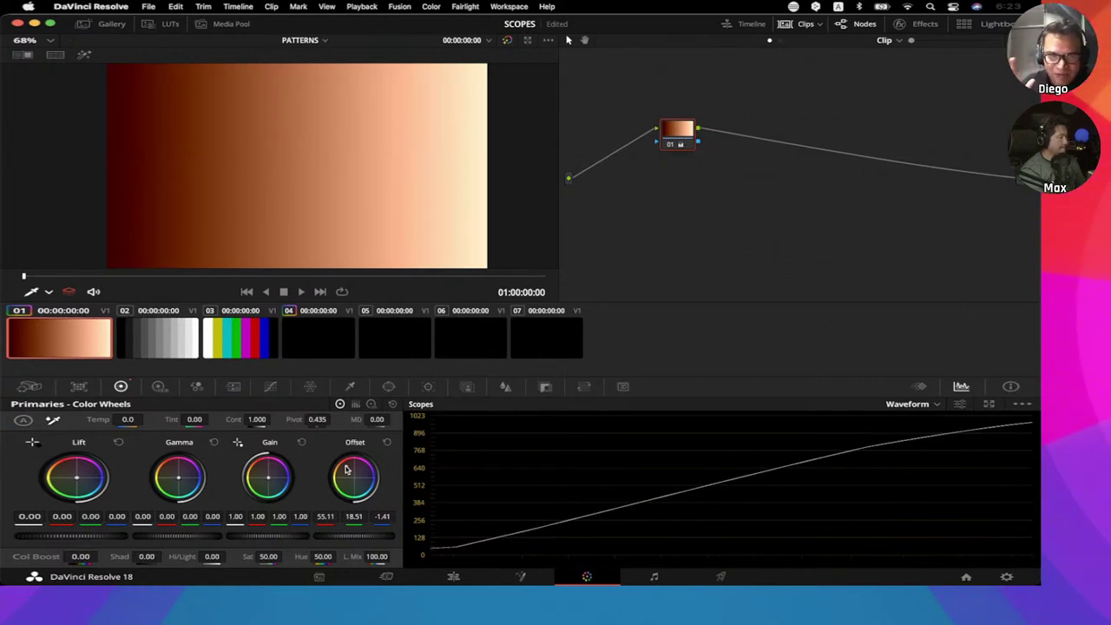
click(392, 406)
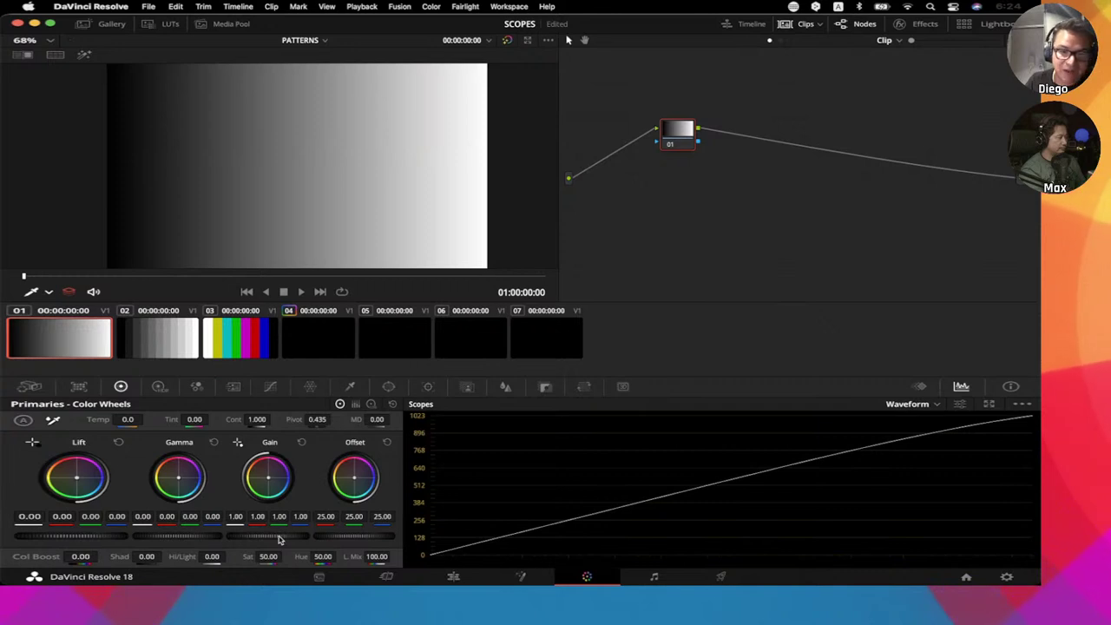
drag(278, 538, 304, 539)
drag(78, 537, 548, 322)
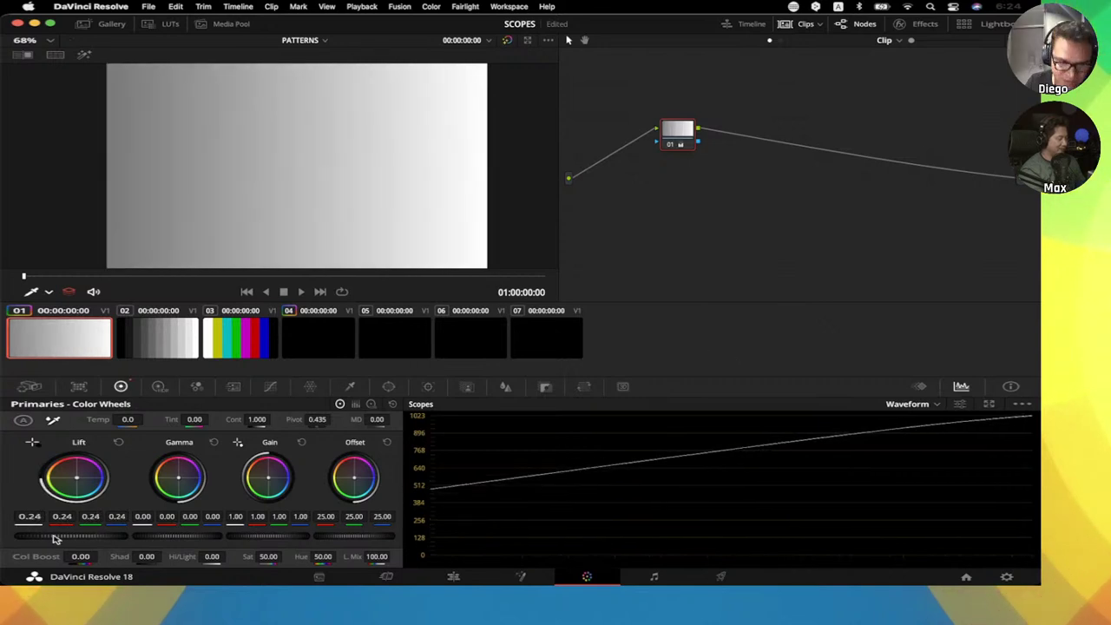
click(120, 442)
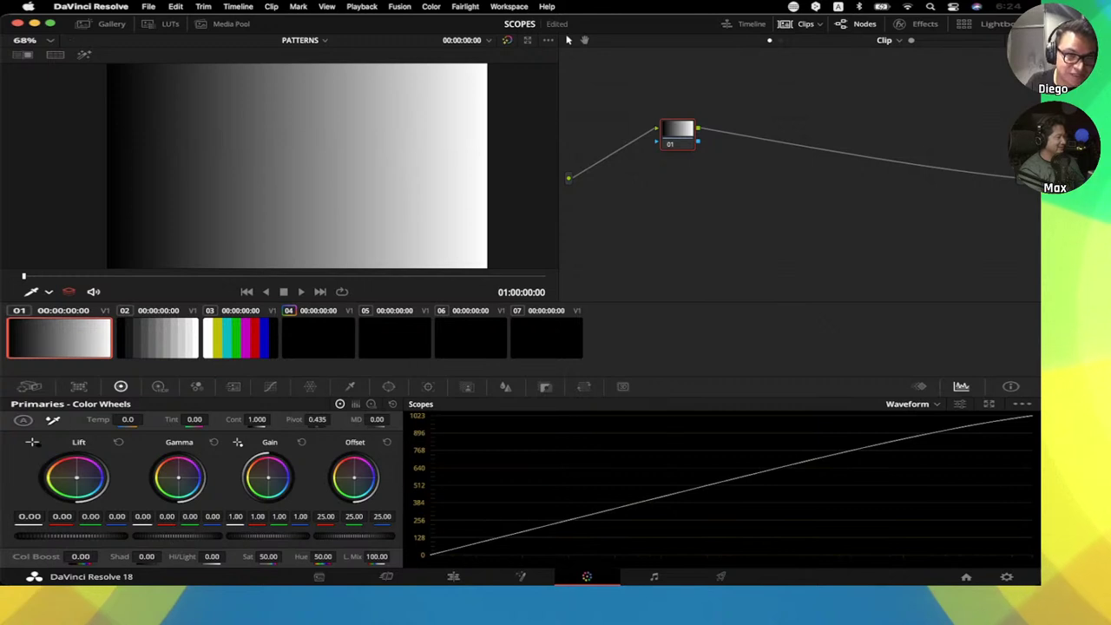
drag(167, 524, 208, 524)
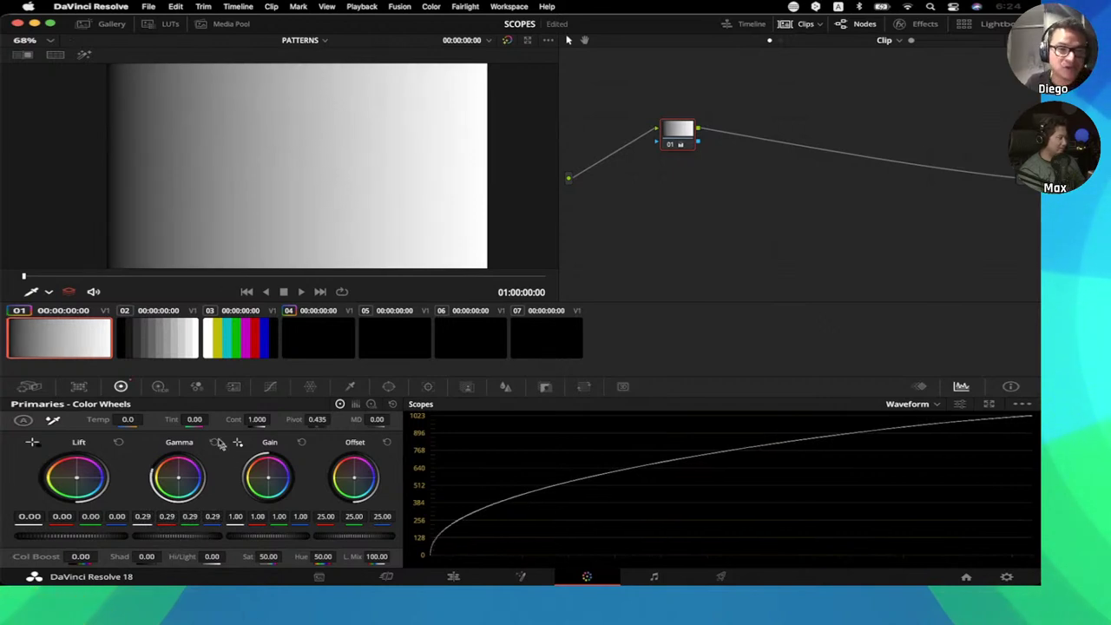
- Load grey step chart clip 02, try an Offset adjustment, and reset it
click(178, 340)
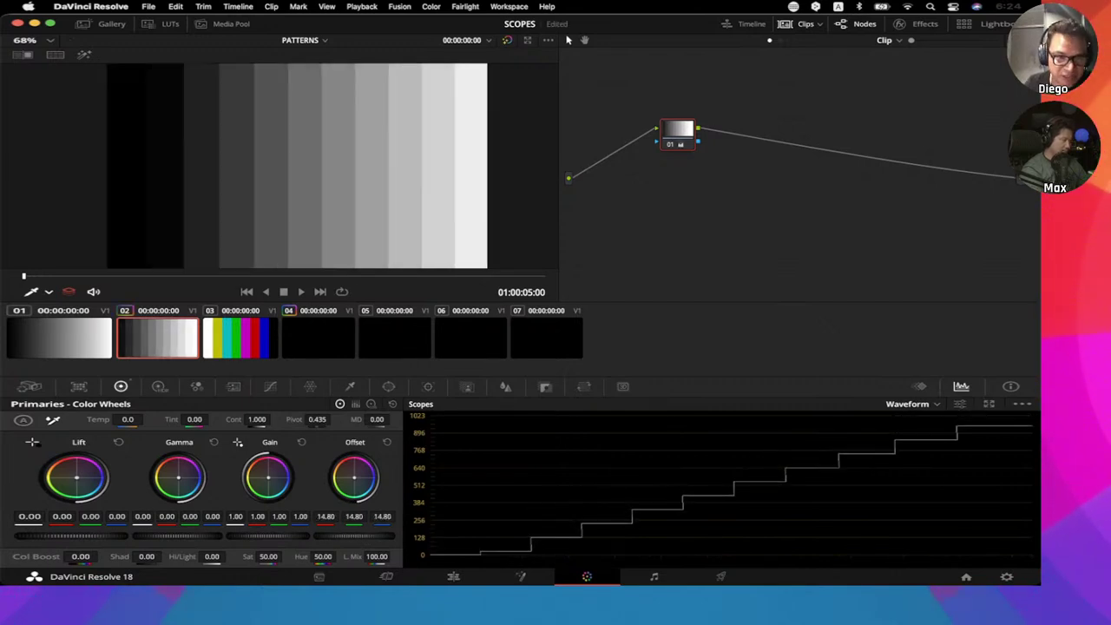
drag(370, 537, 382, 540)
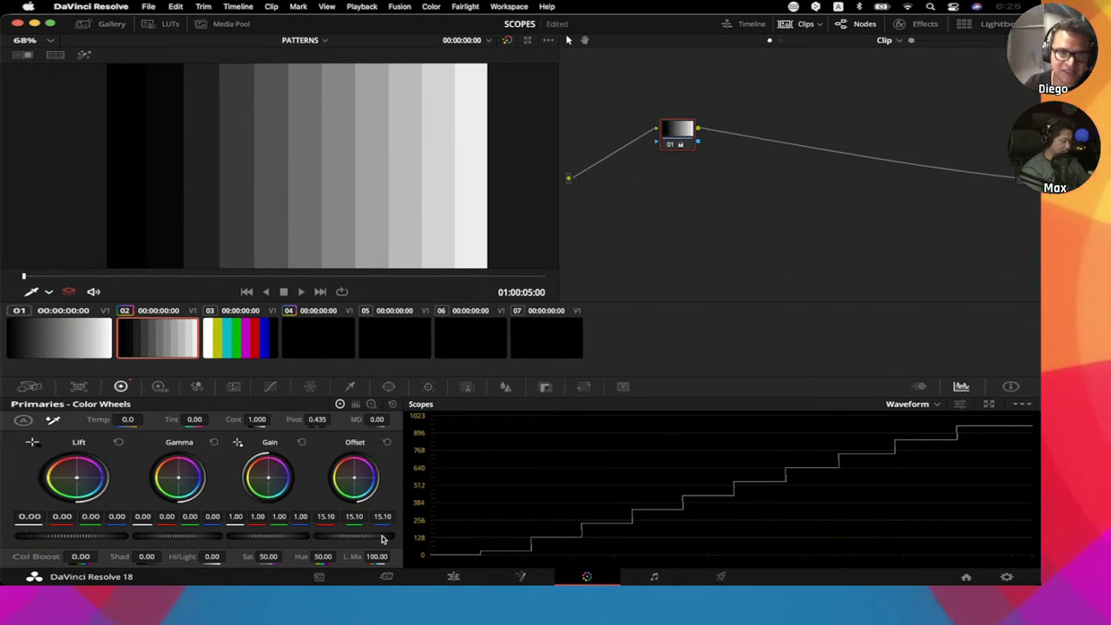
click(388, 443)
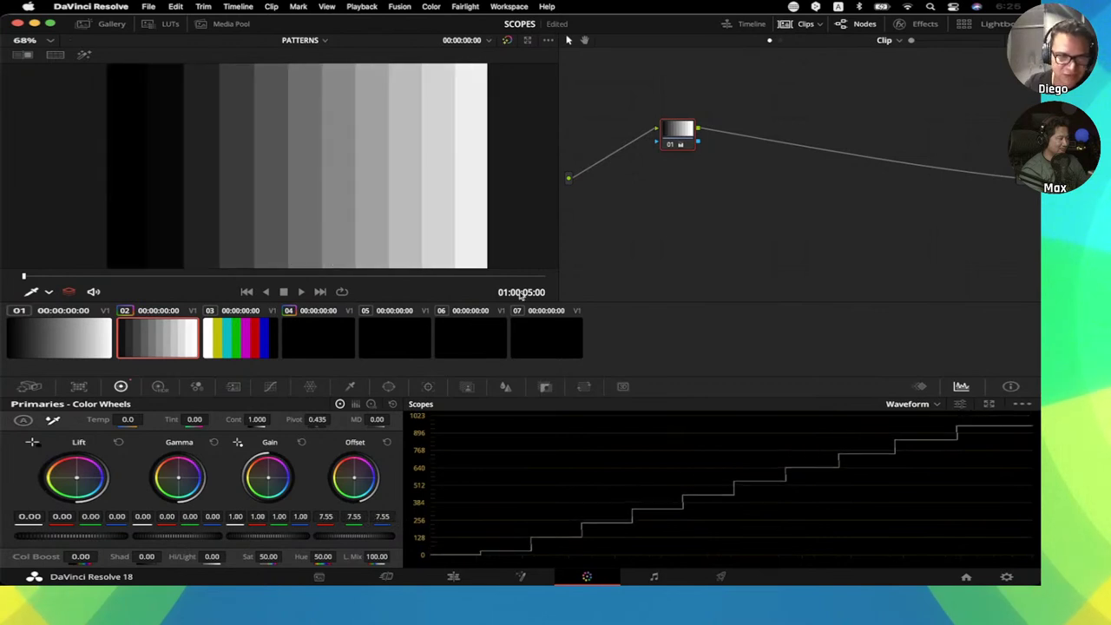
- Darken the step chart with Offset, reset it to neutral, and view colour bars clip 03
drag(396, 537, 384, 542)
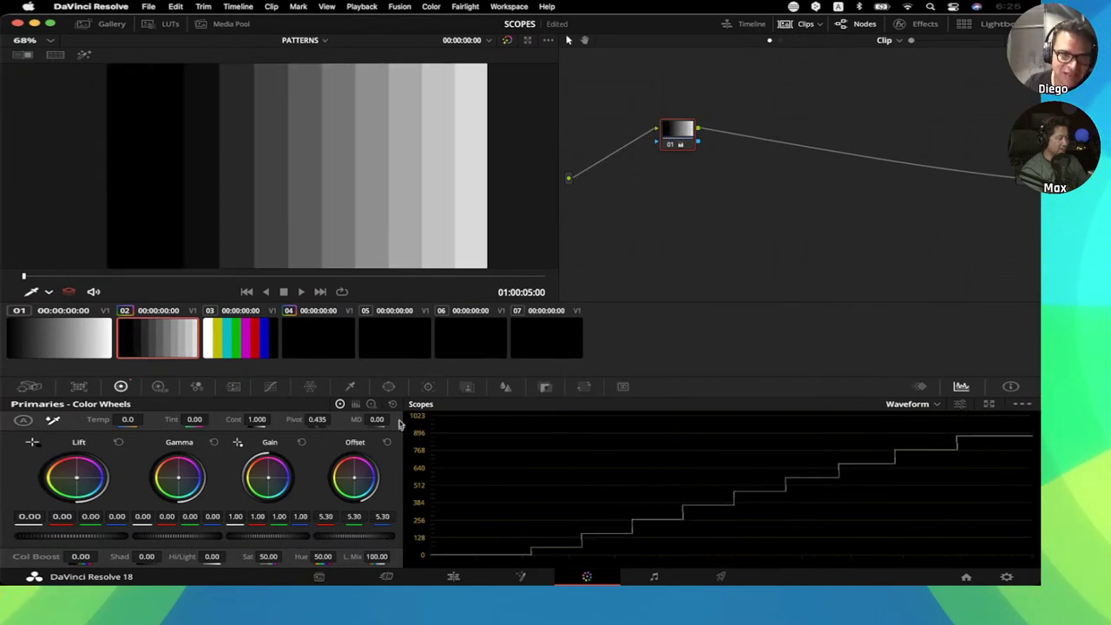
click(393, 406)
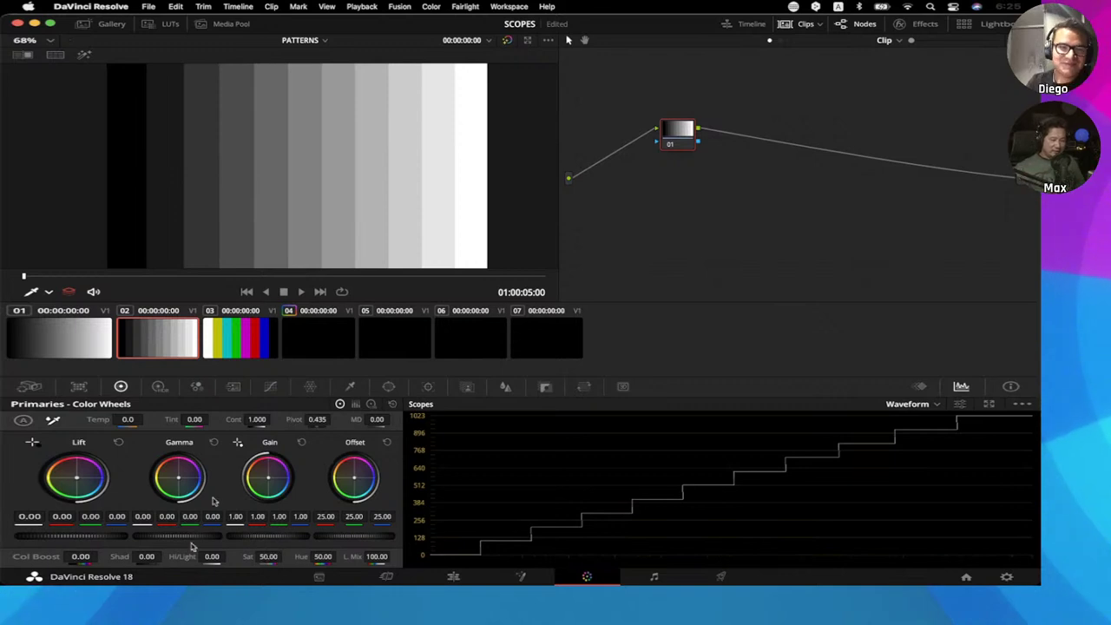
click(249, 347)
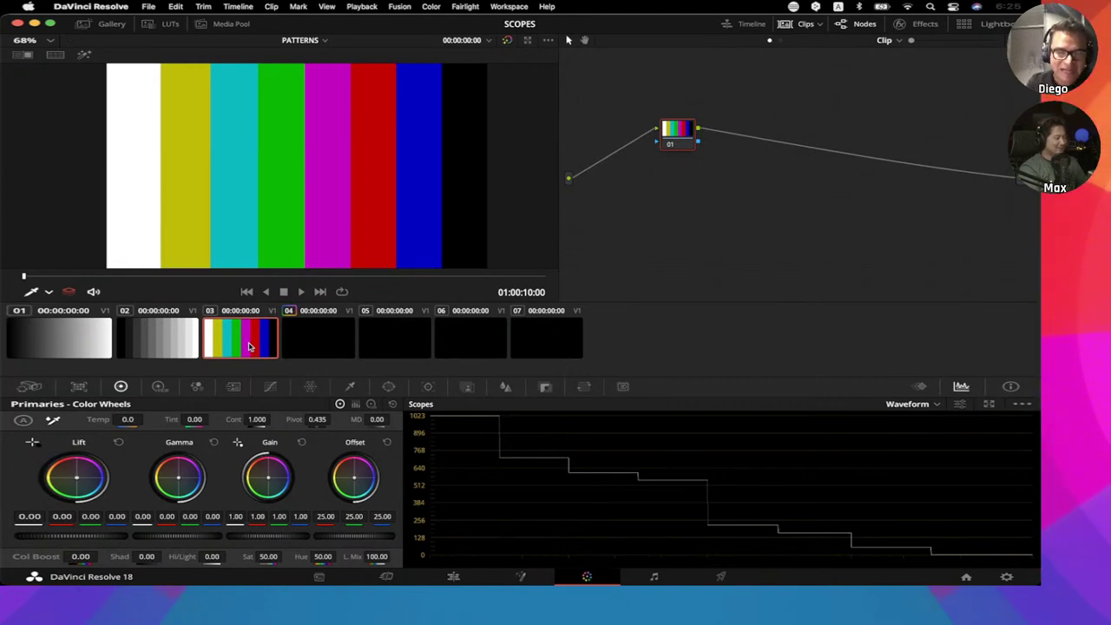
- Show one large vectorscope in a floating scopes window at the top right, with gradient clip 01 loaded
click(938, 405)
click(949, 445)
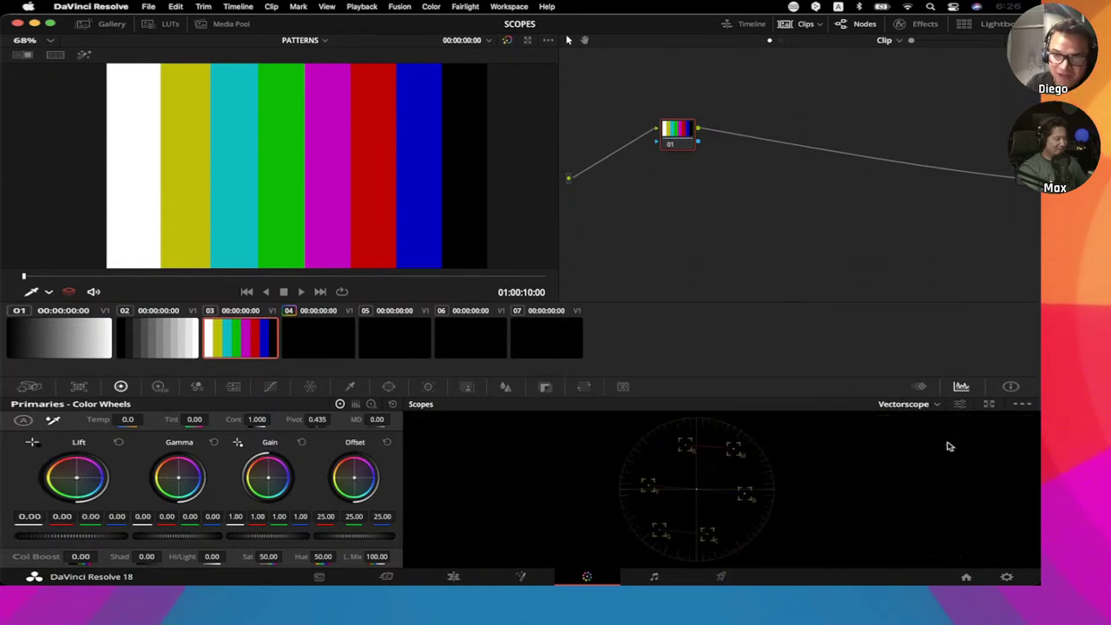
click(989, 404)
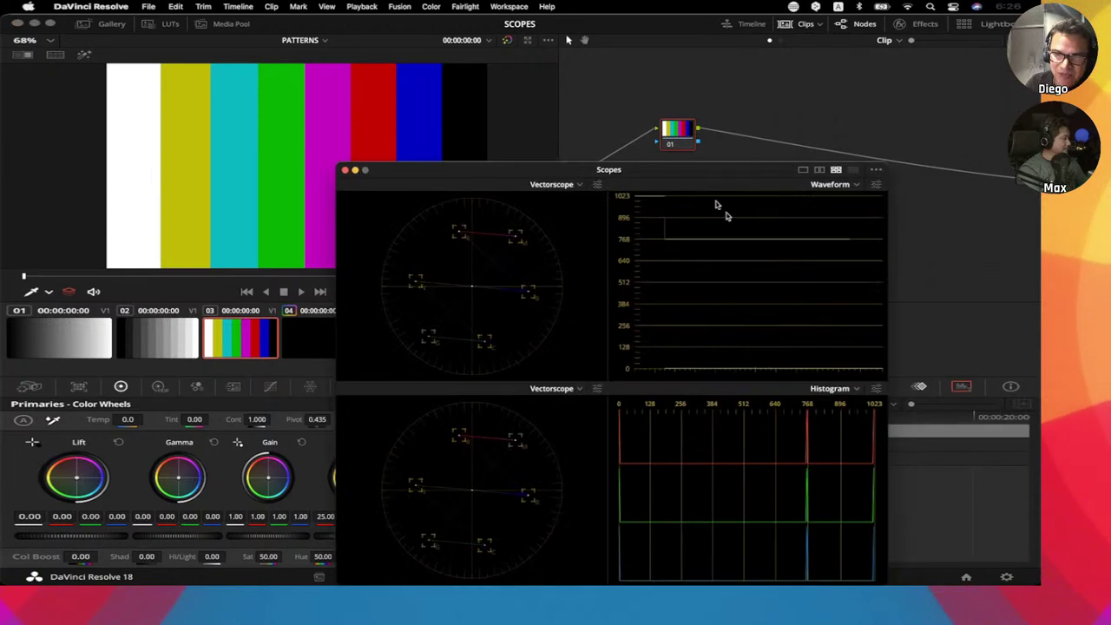
click(803, 169)
drag(804, 169, 875, 122)
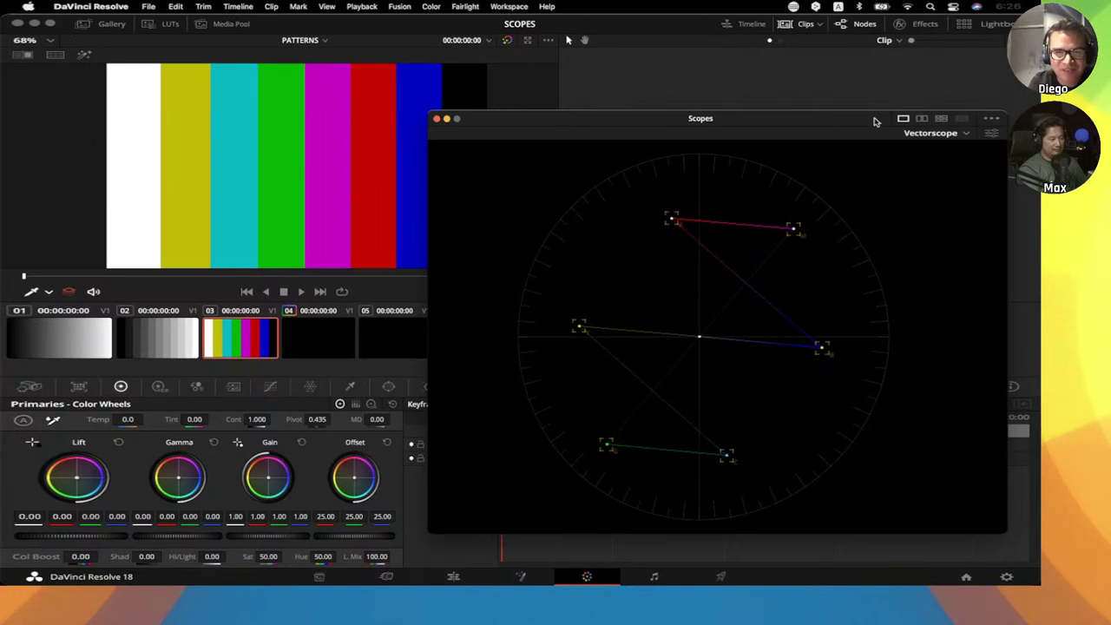
click(90, 327)
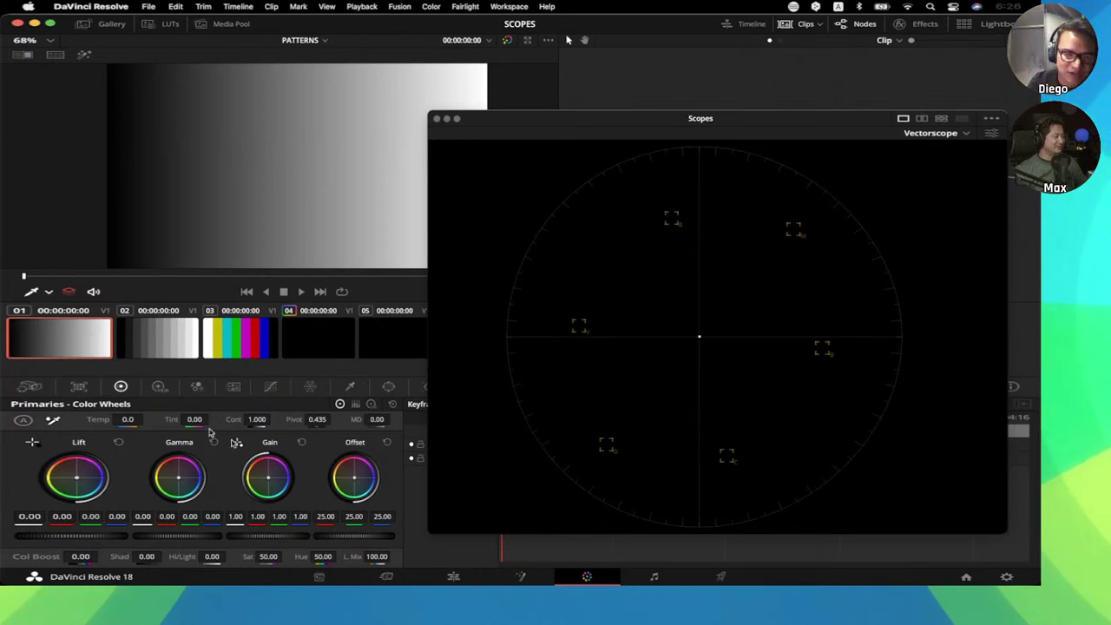
- Push the gradient's Offset toward orange, then purple, on the vectorscope, reset it, and view colour bars clip 03
drag(356, 490, 341, 465)
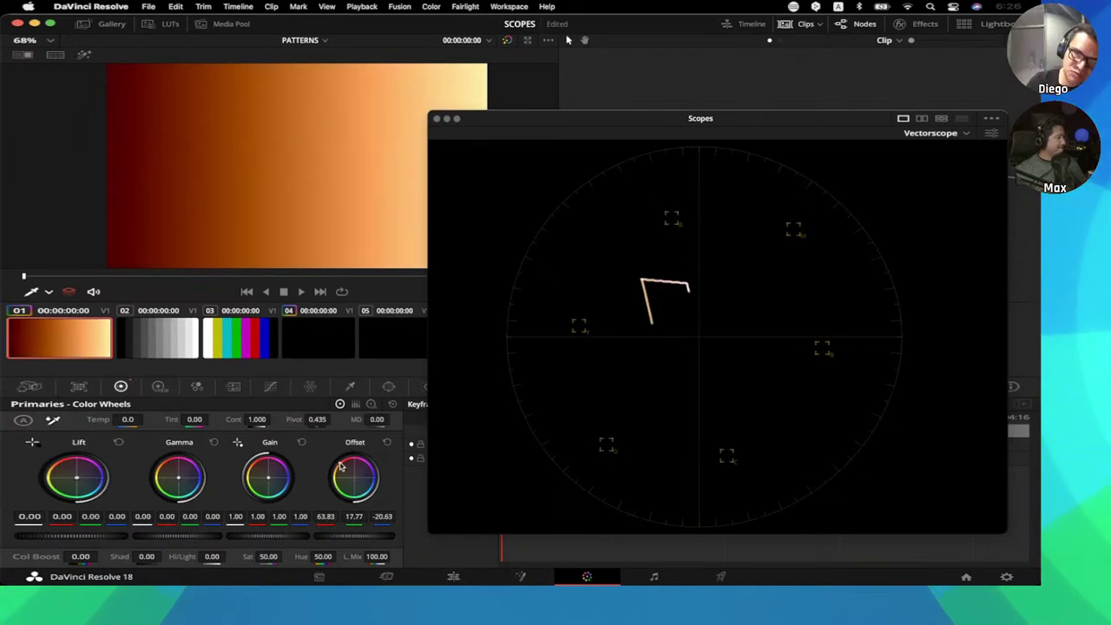
mouse_move(340, 465)
mouse_down()
mouse_move(356, 476)
mouse_move(372, 467)
mouse_move(364, 482)
mouse_move(452, 365)
mouse_move(518, 303)
mouse_move(510, 386)
mouse_move(509, 303)
mouse_up()
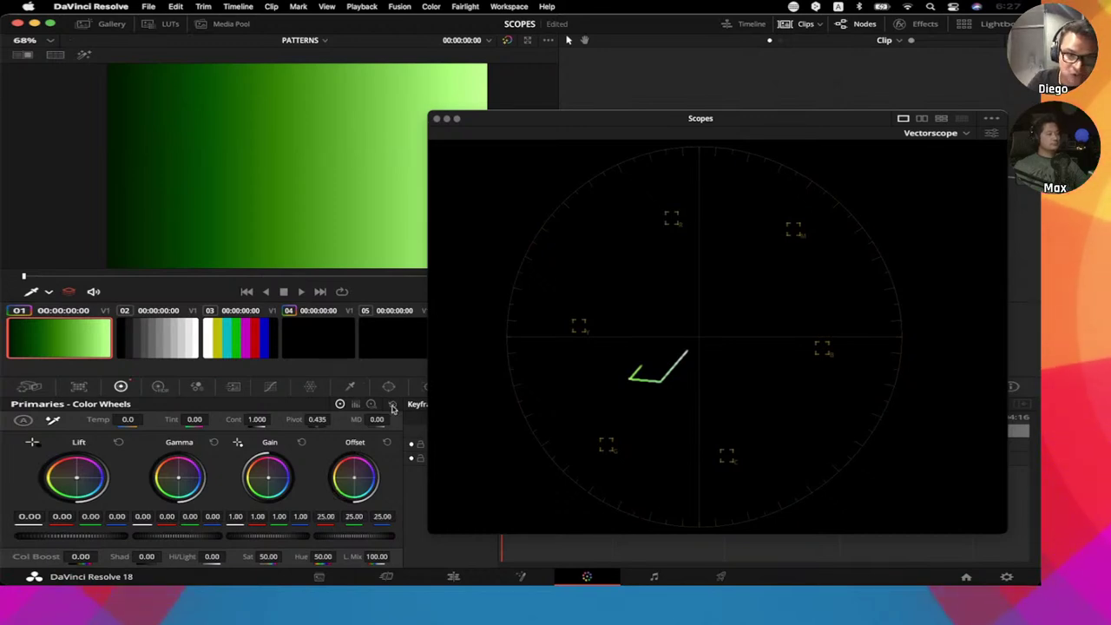
click(392, 406)
click(254, 341)
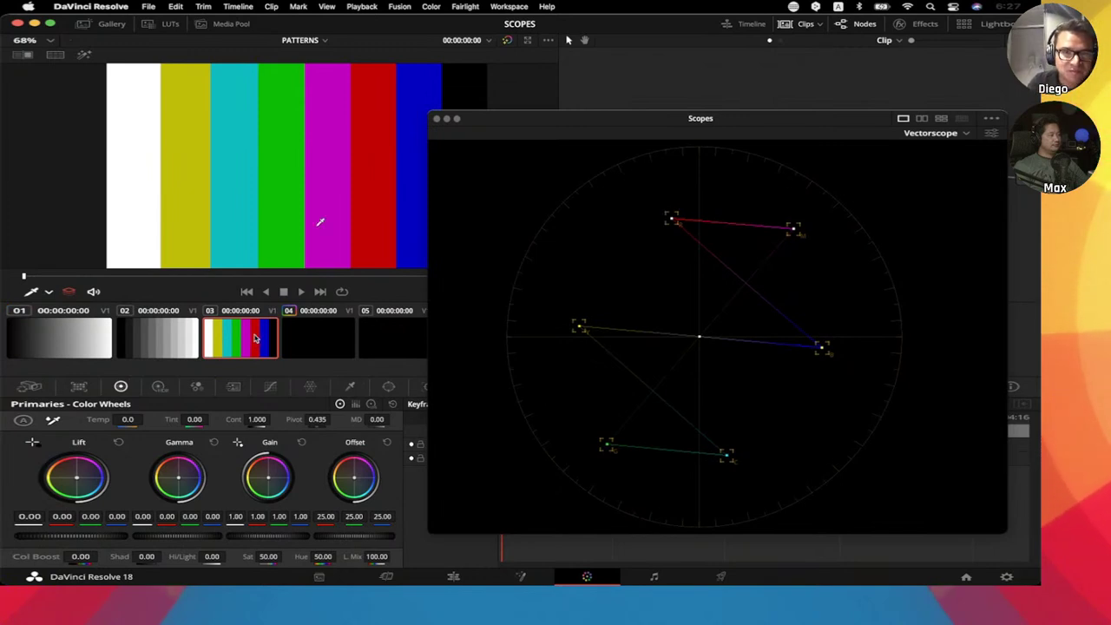
- Nudge the scopes window right and switch the gallery to the IMAGES collection
drag(512, 117, 550, 124)
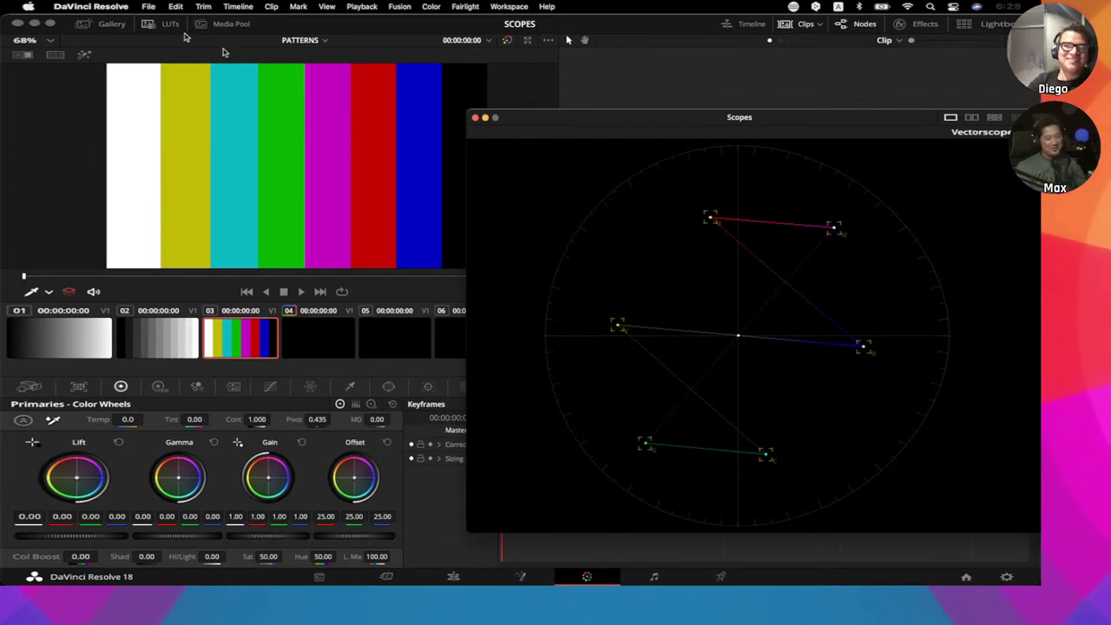
click(324, 42)
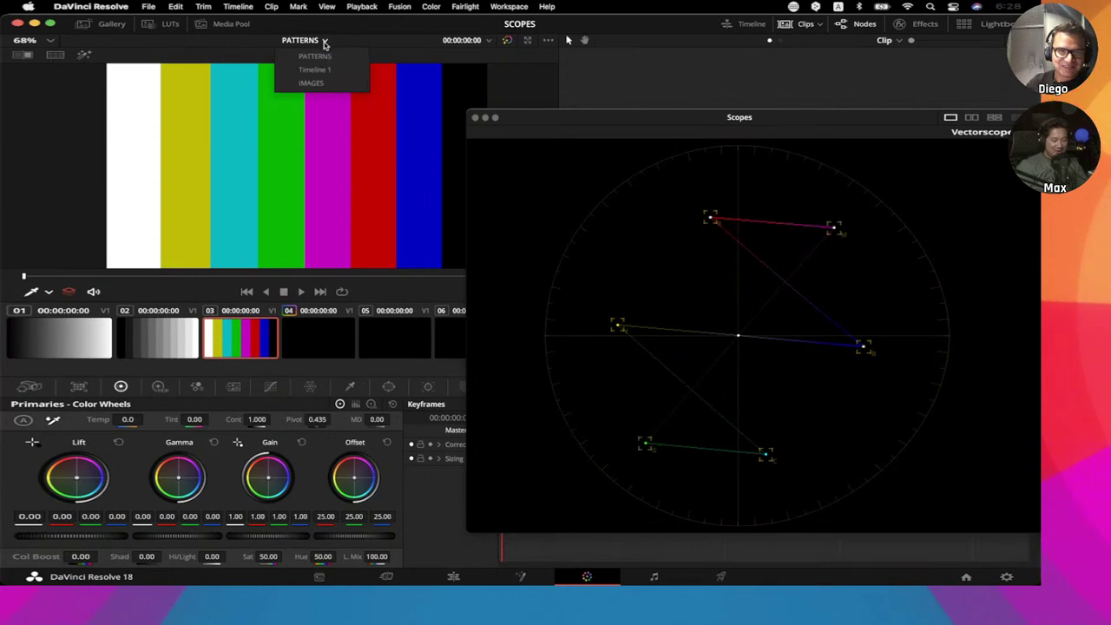
click(313, 83)
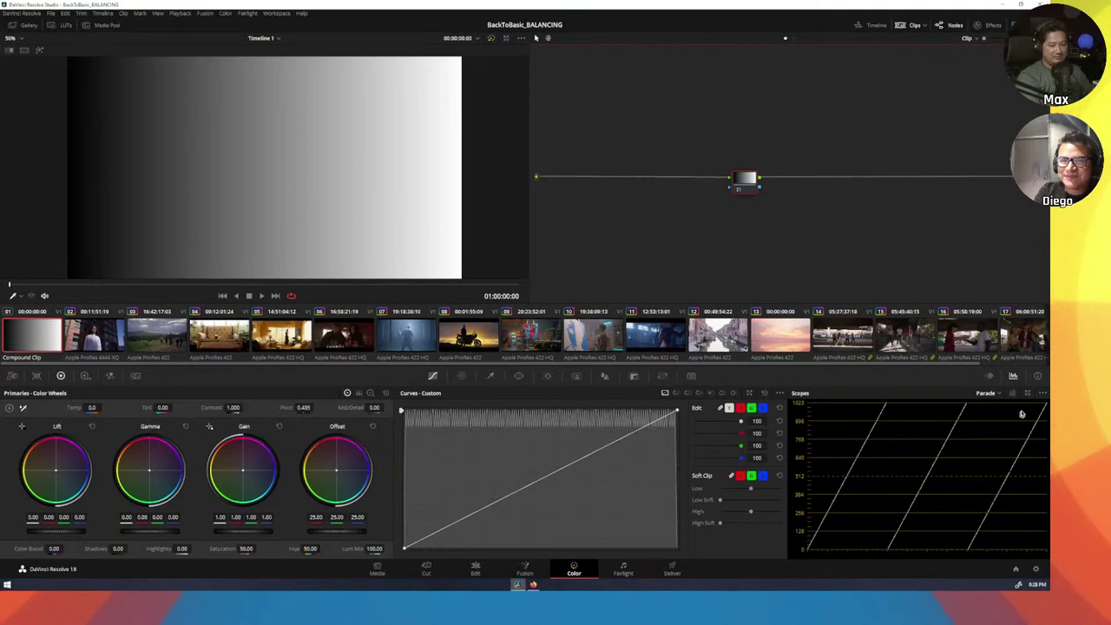
- Undock the scopes as a single-view vectorscope window and drag it to the upper right
click(1028, 395)
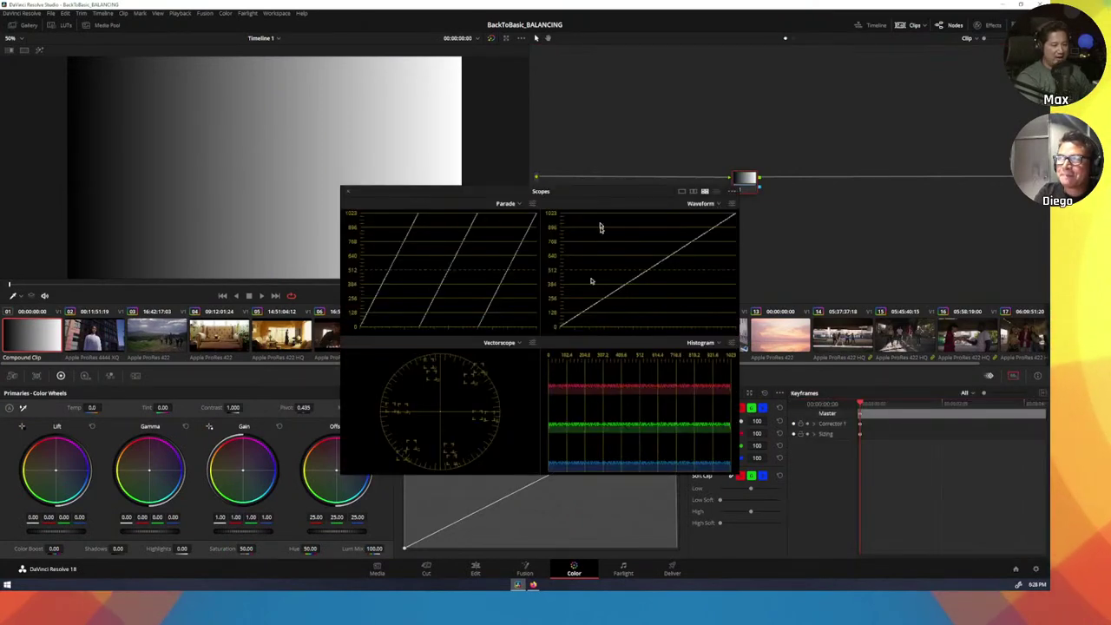
click(682, 192)
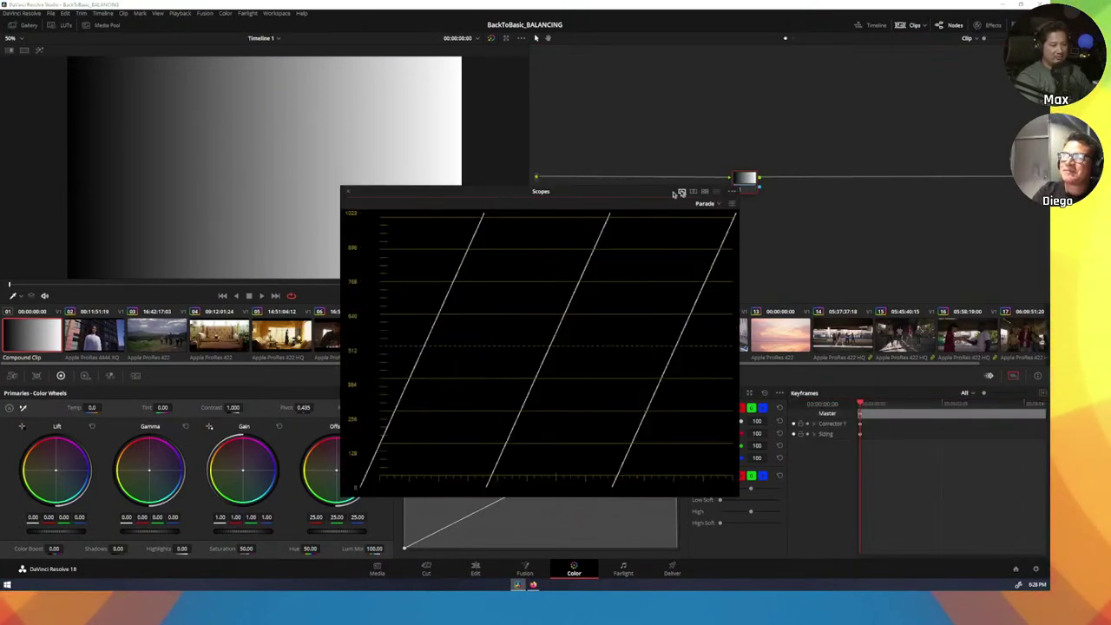
click(716, 205)
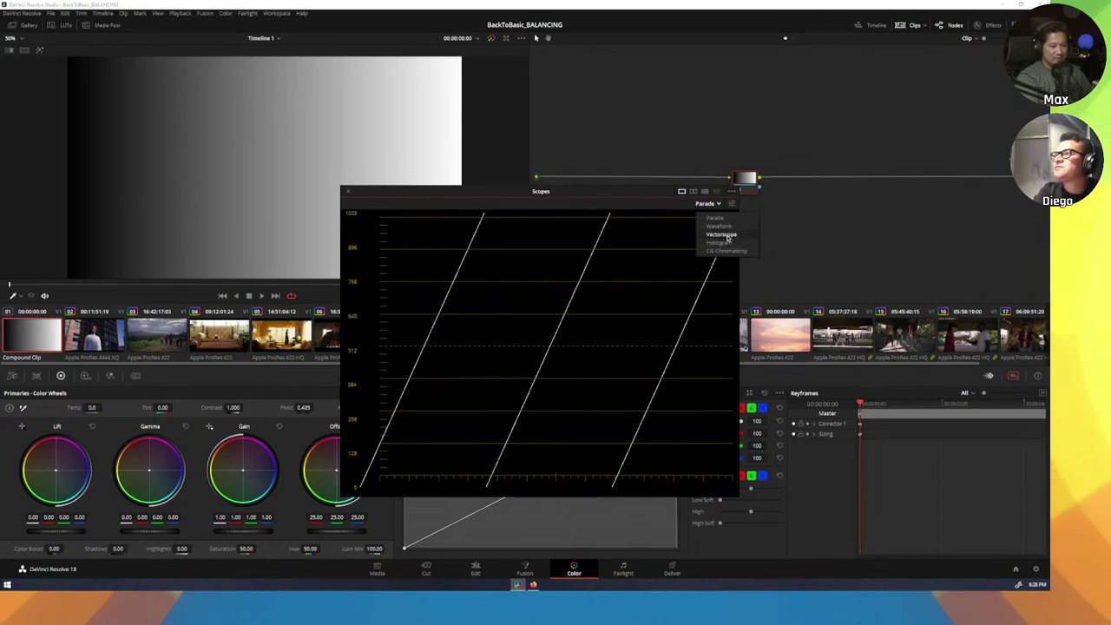
click(728, 236)
drag(584, 191, 803, 106)
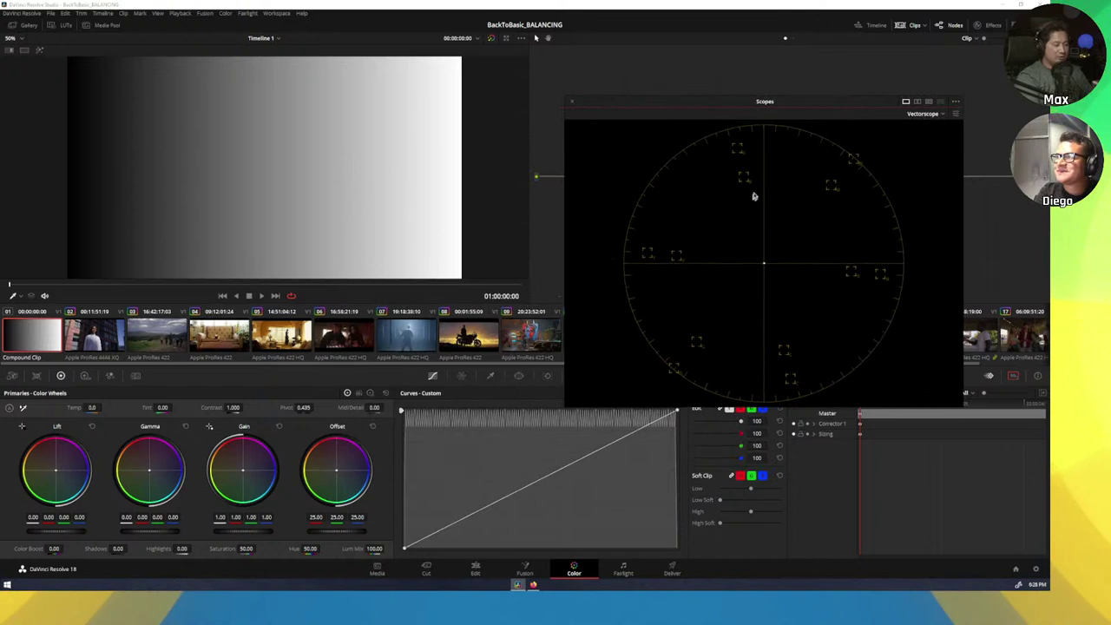
drag(731, 101, 789, 52)
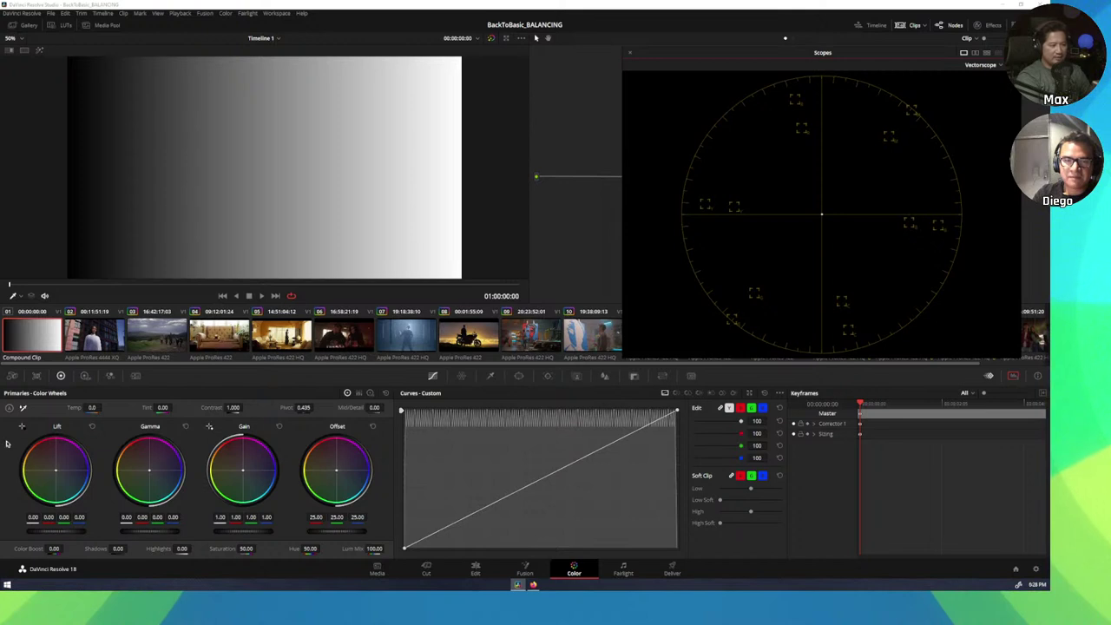
click(981, 65)
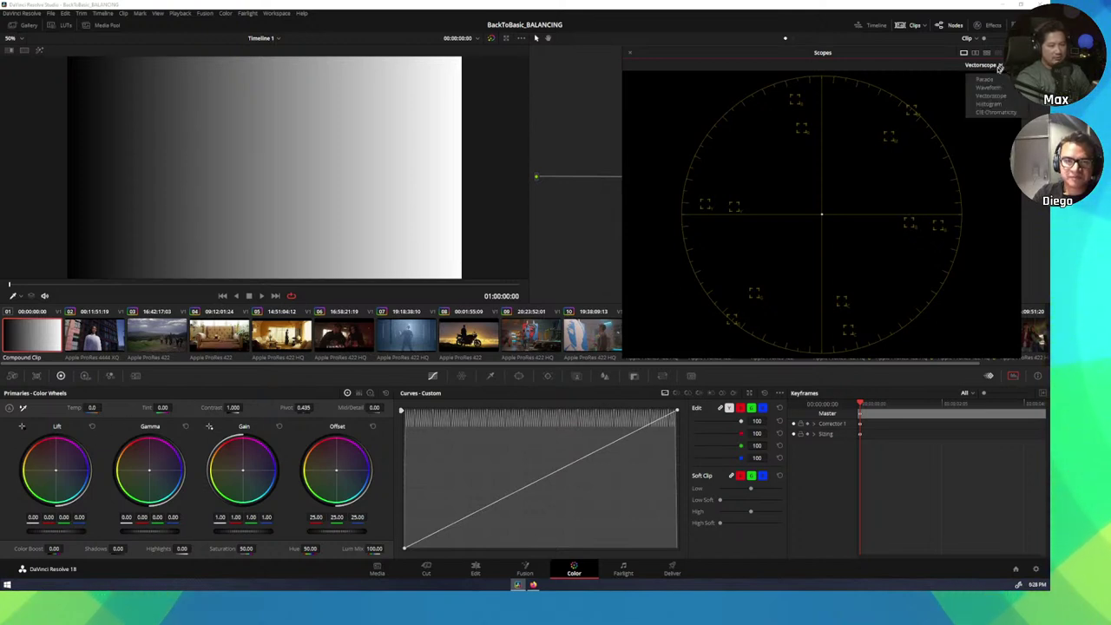
- On the waveform, preview raised Gain and Offset, reset them to 1.00 and 25.00, then return to the vectorscope
click(996, 90)
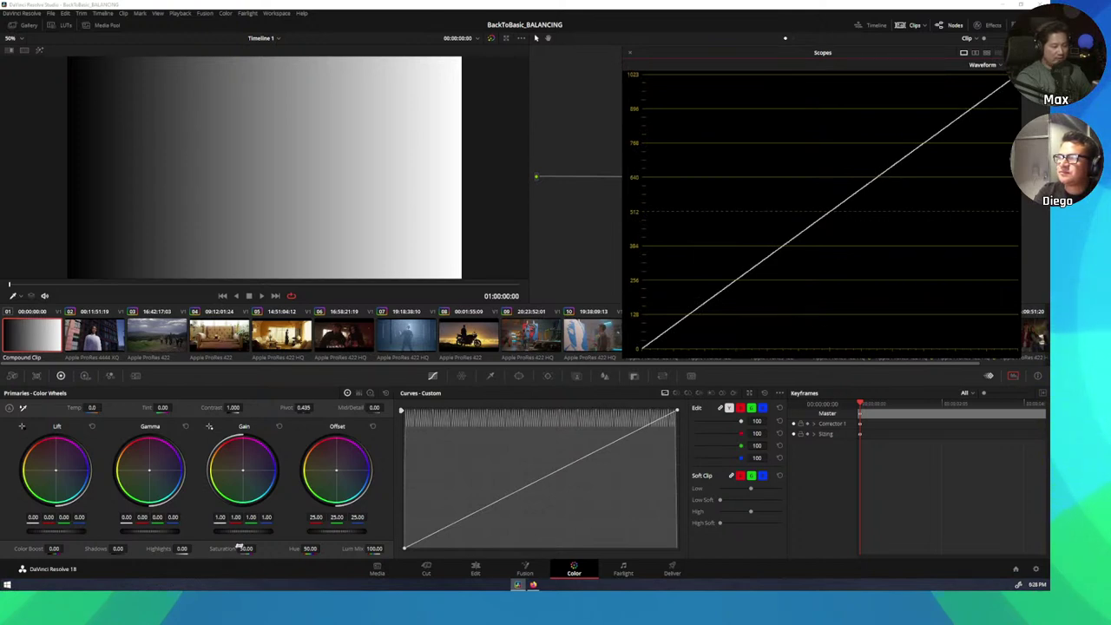
mouse_move(231, 533)
mouse_down()
mouse_move(261, 533)
mouse_move(236, 533)
mouse_up()
click(279, 426)
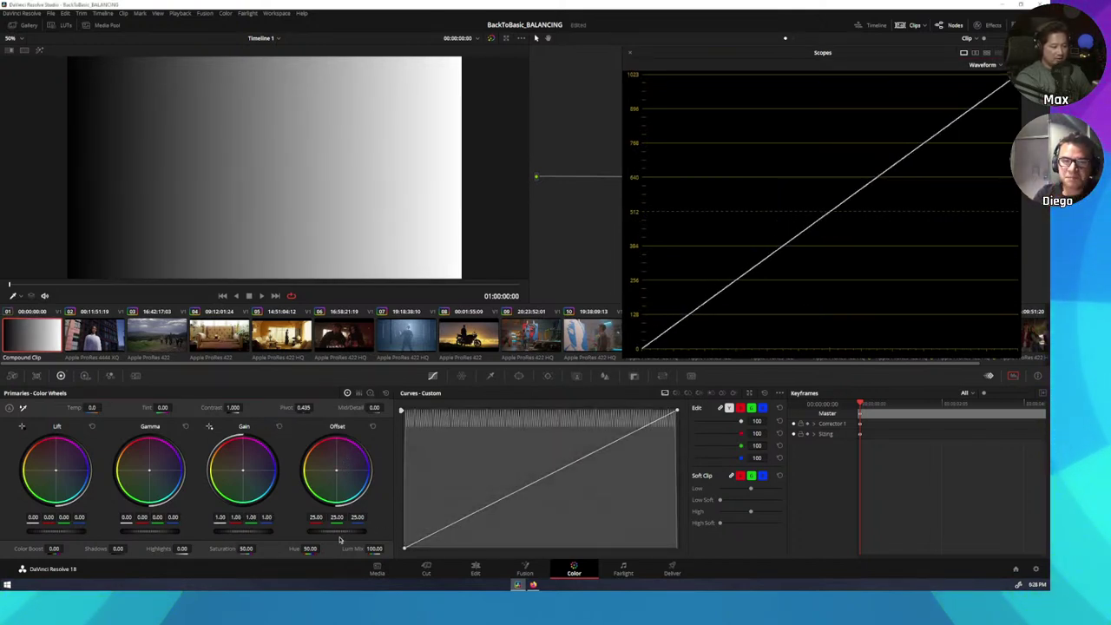
drag(337, 531, 373, 532)
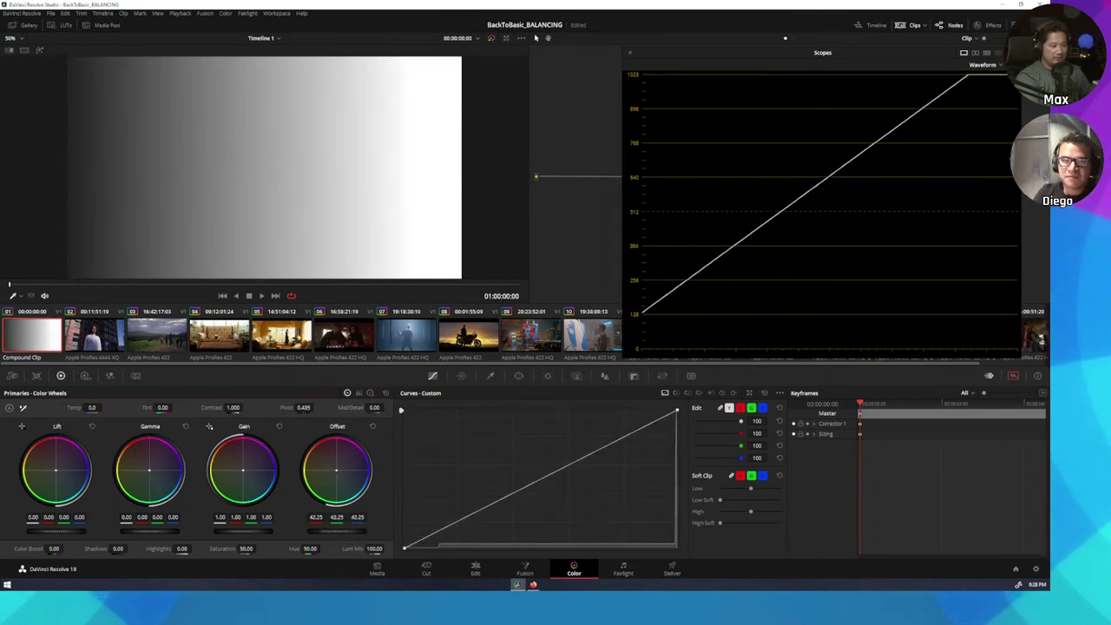
click(372, 426)
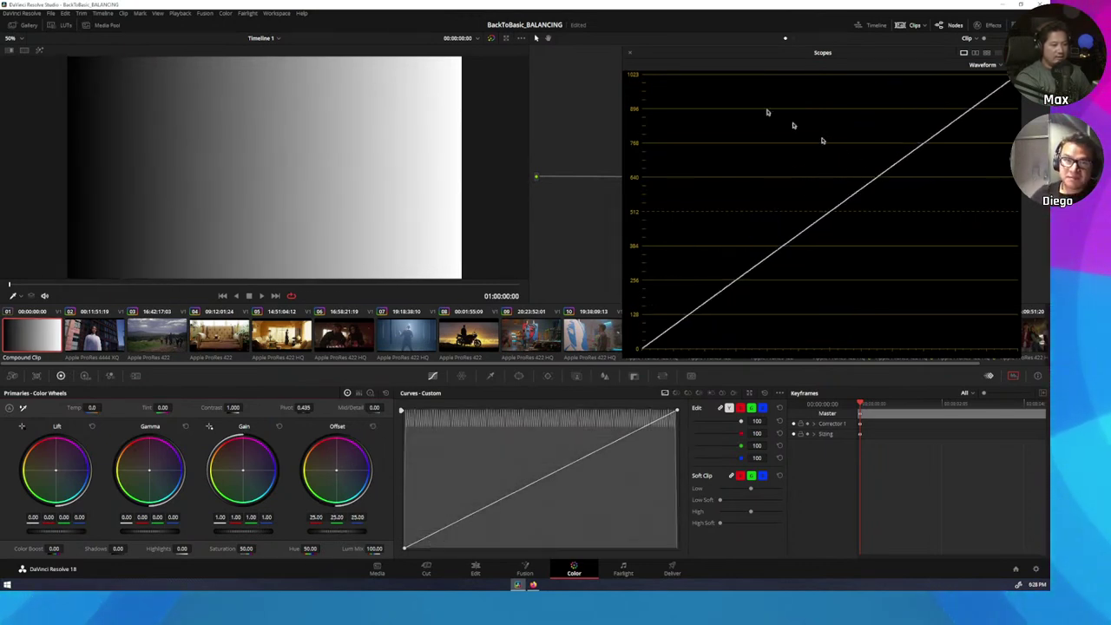
click(1000, 65)
click(1000, 95)
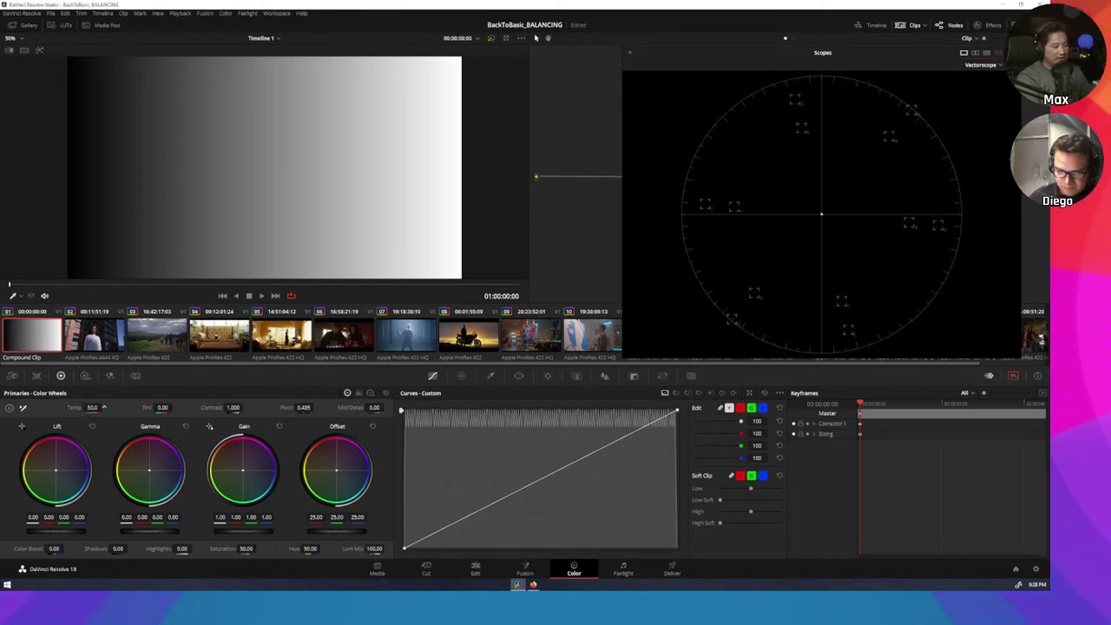
- Sweep Temp warm and cool, push Tint toward pink, then reset Temp to 0.0 and Tint to 0.00
drag(103, 407, 103, 407)
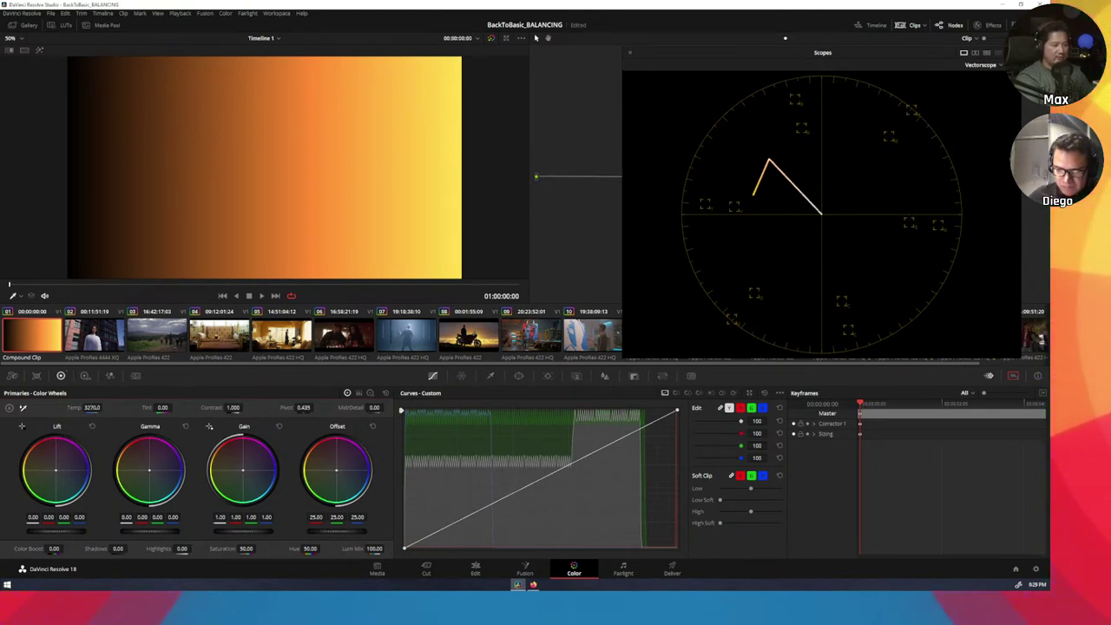
drag(93, 407, 93, 407)
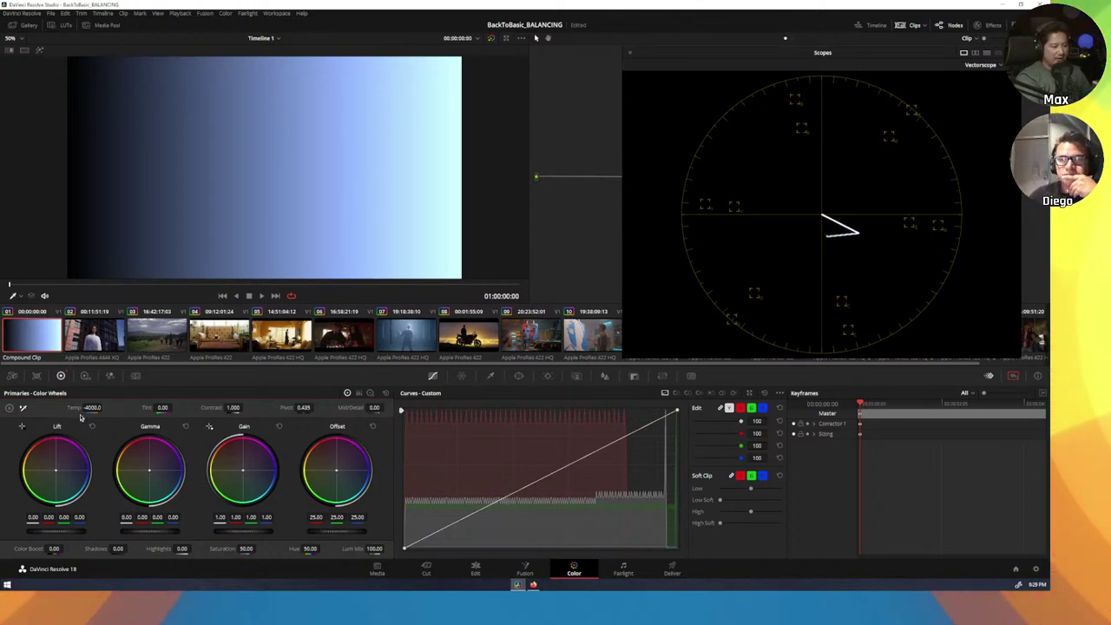
drag(92, 407, 173, 407)
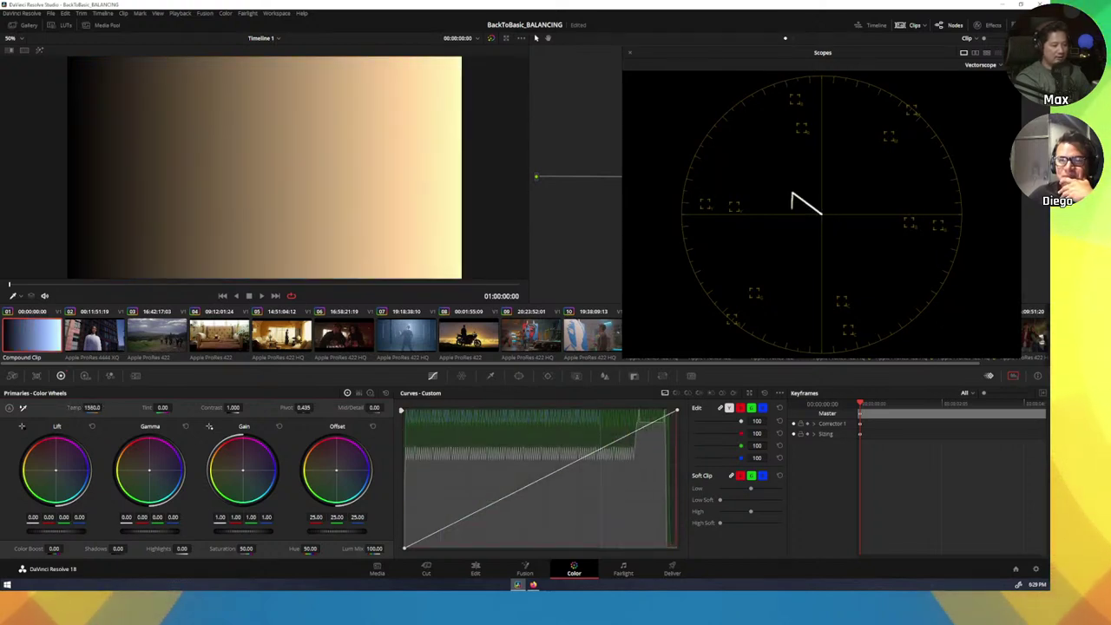
double_click(77, 408)
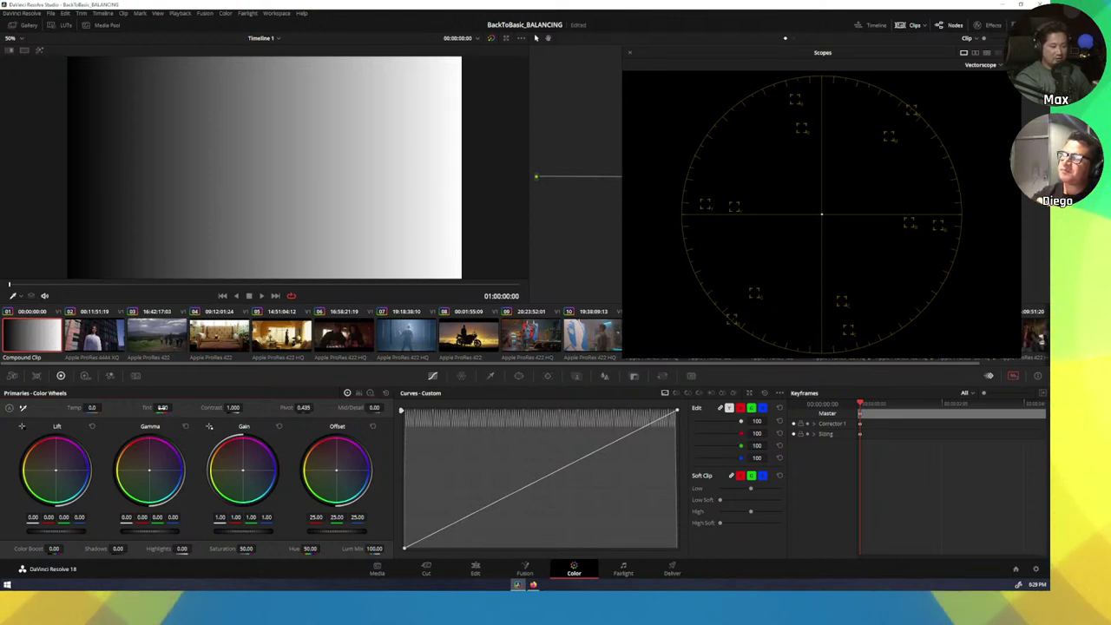
mouse_move(162, 407)
mouse_down()
mouse_move(175, 407)
mouse_move(139, 408)
mouse_move(174, 407)
mouse_move(143, 407)
mouse_move(165, 407)
mouse_up()
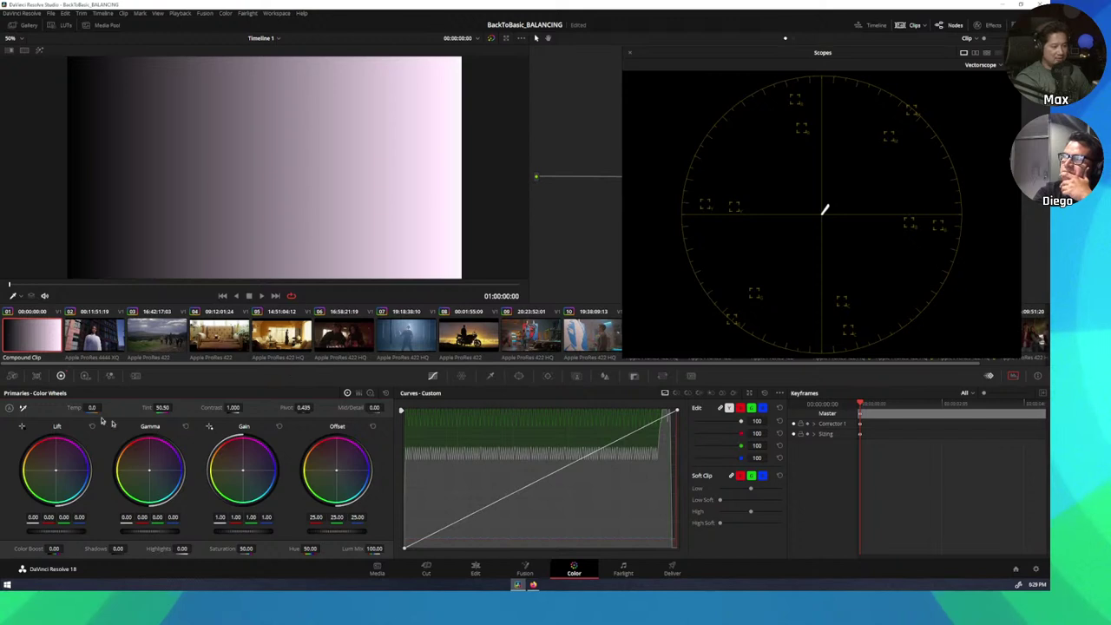
double_click(147, 410)
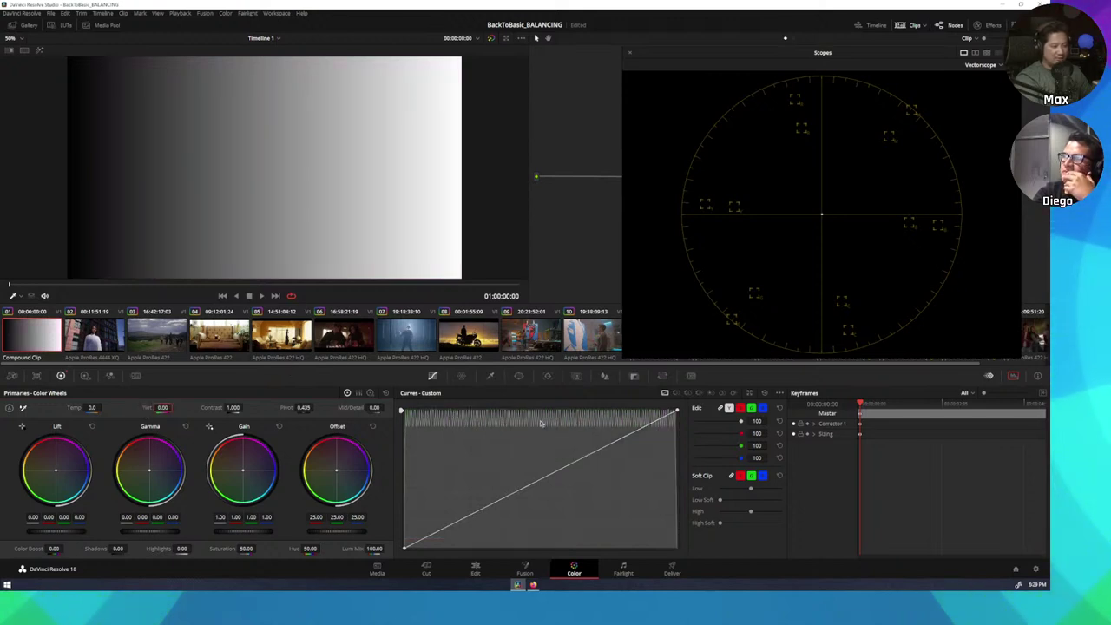
- Switch the scope to Waveform, scrub Temp and Tint to split the RGB traces, then reset both
click(1000, 66)
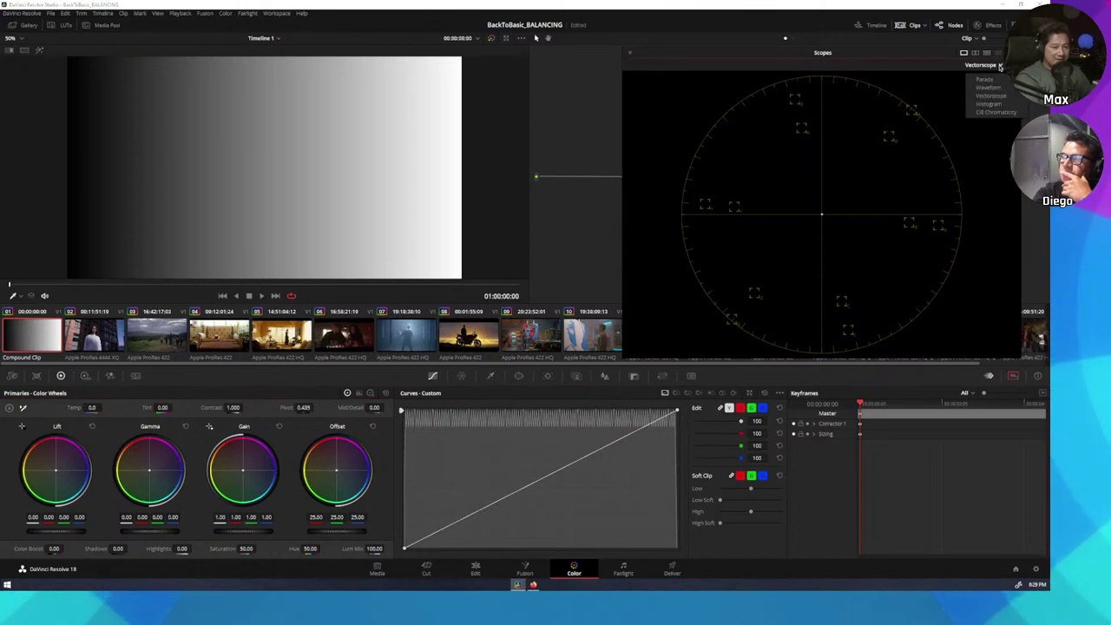
click(990, 88)
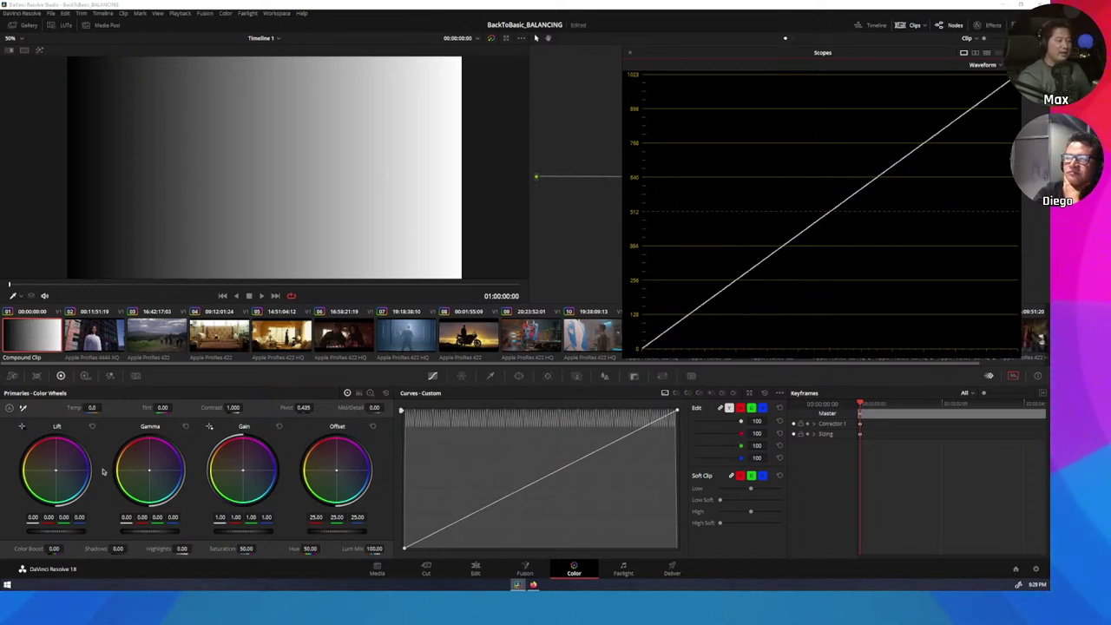
mouse_move(91, 408)
mouse_down()
mouse_move(139, 407)
mouse_move(65, 407)
mouse_move(126, 407)
mouse_move(74, 419)
mouse_up()
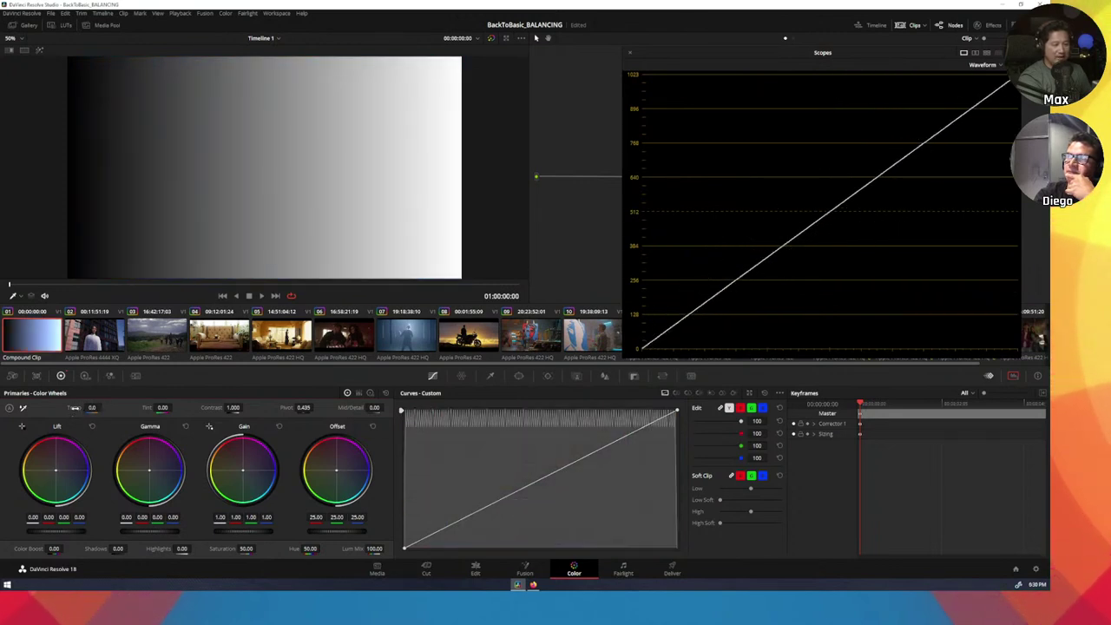
double_click(75, 408)
drag(163, 408, 186, 407)
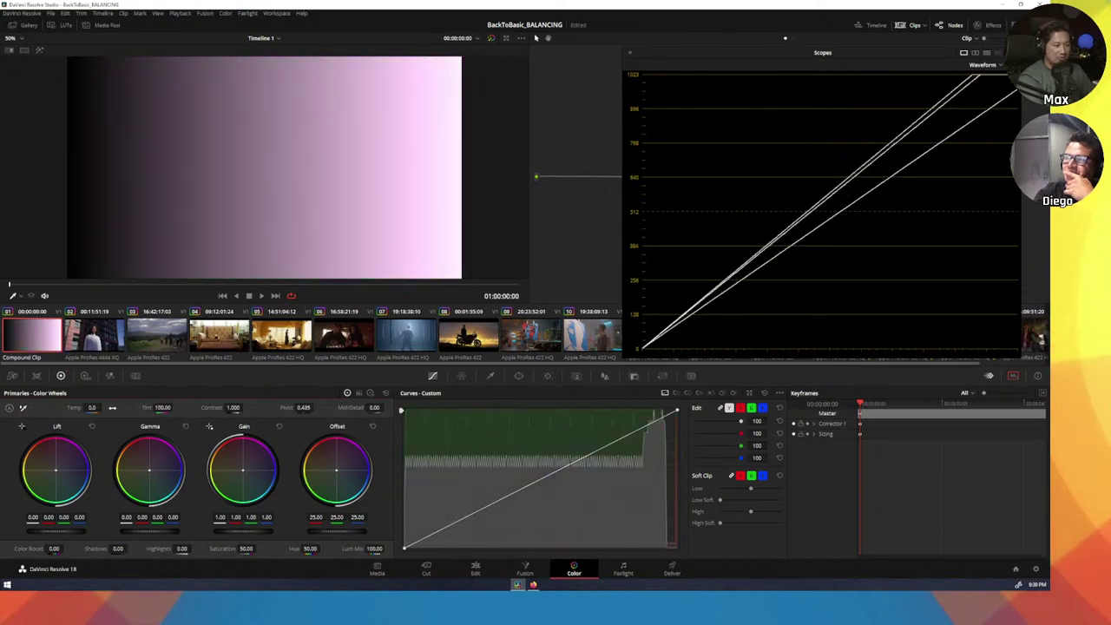
double_click(145, 408)
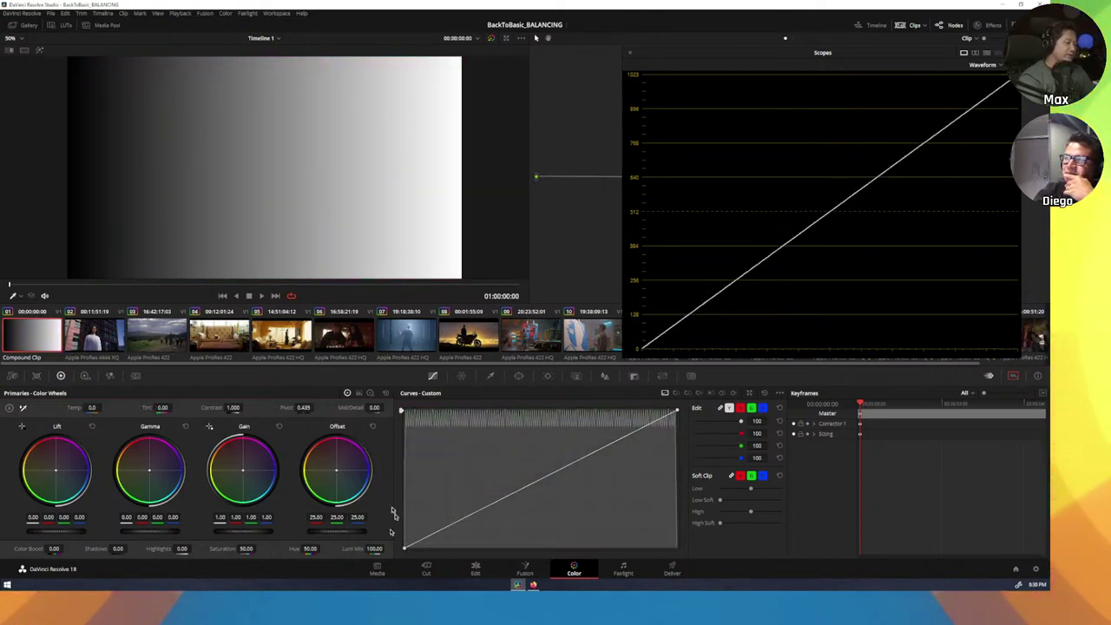
- In the HDR wheels, warm the ramp with Temp, undo a stray click, and reset Temp to zero
click(85, 376)
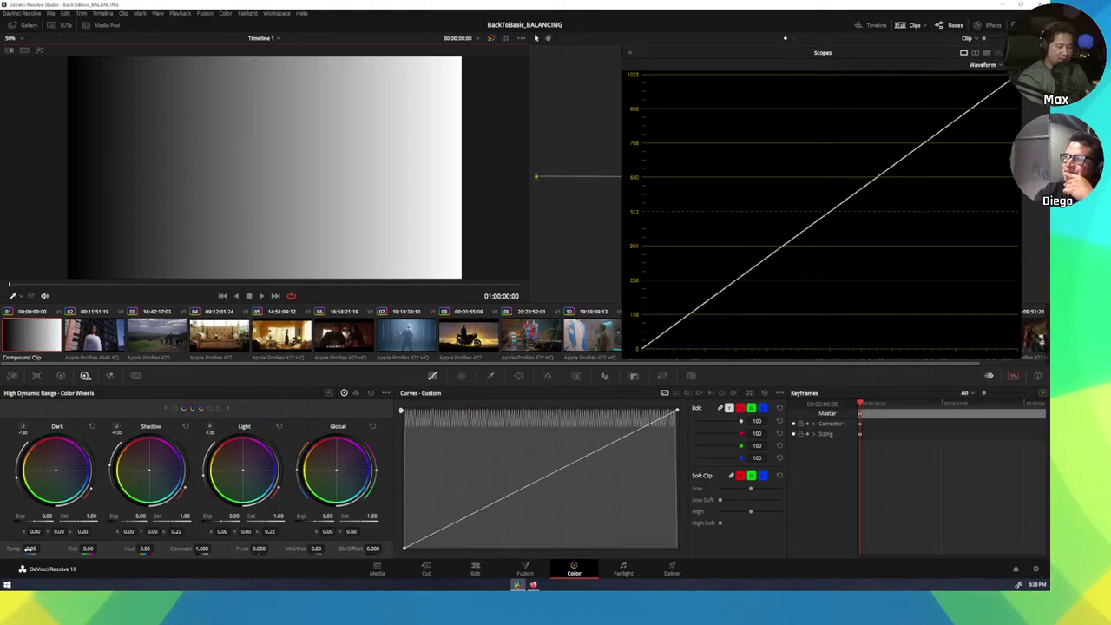
drag(31, 549, 41, 549)
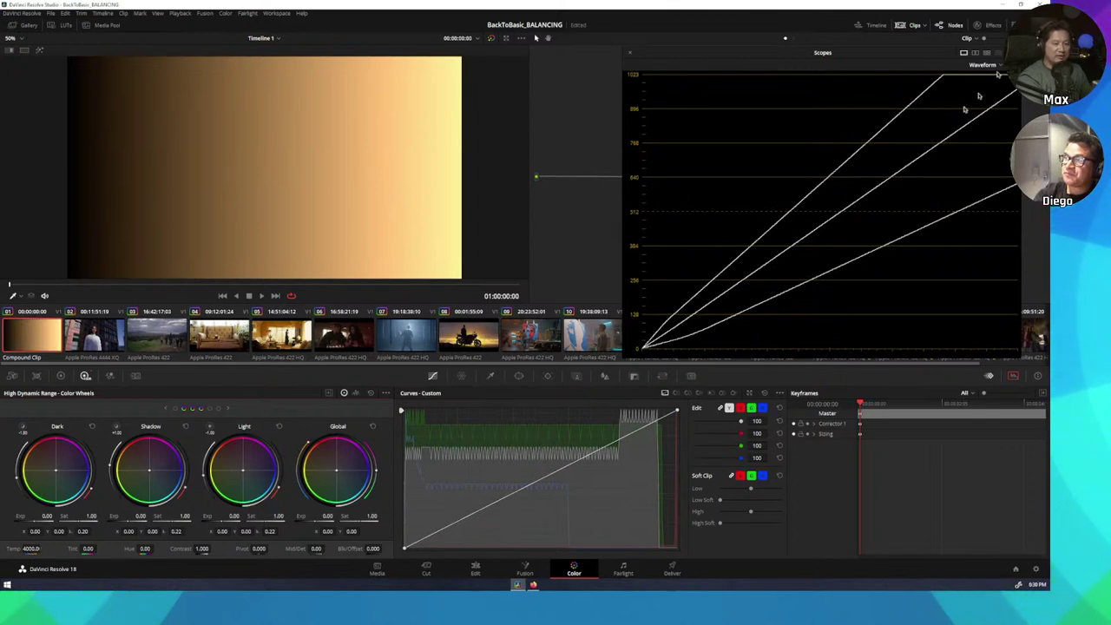
click(694, 352)
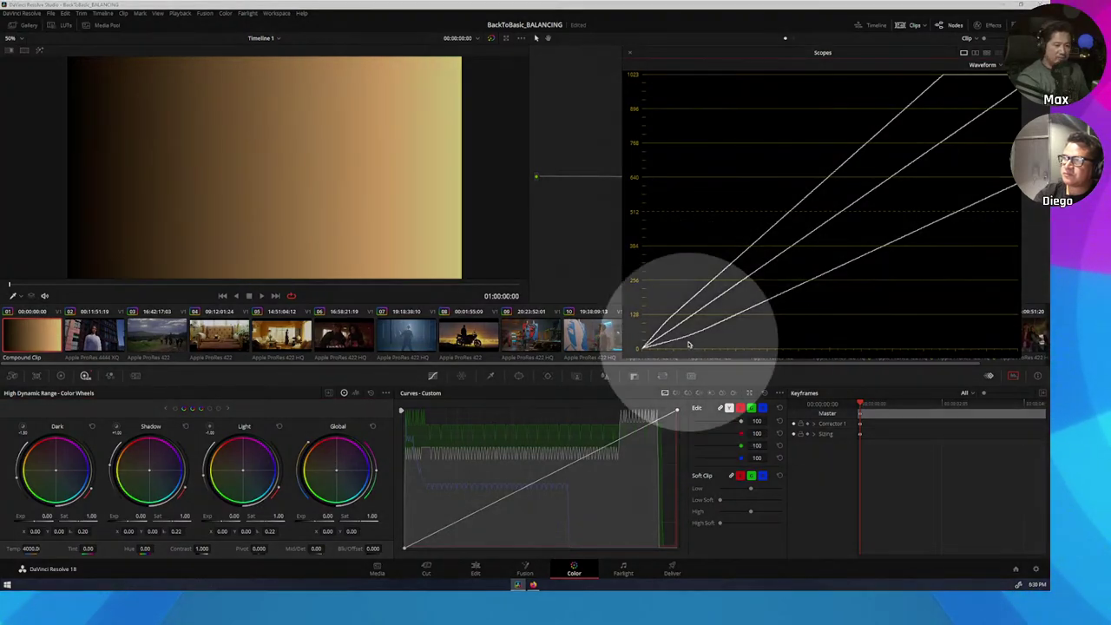
key(ctrl+z)
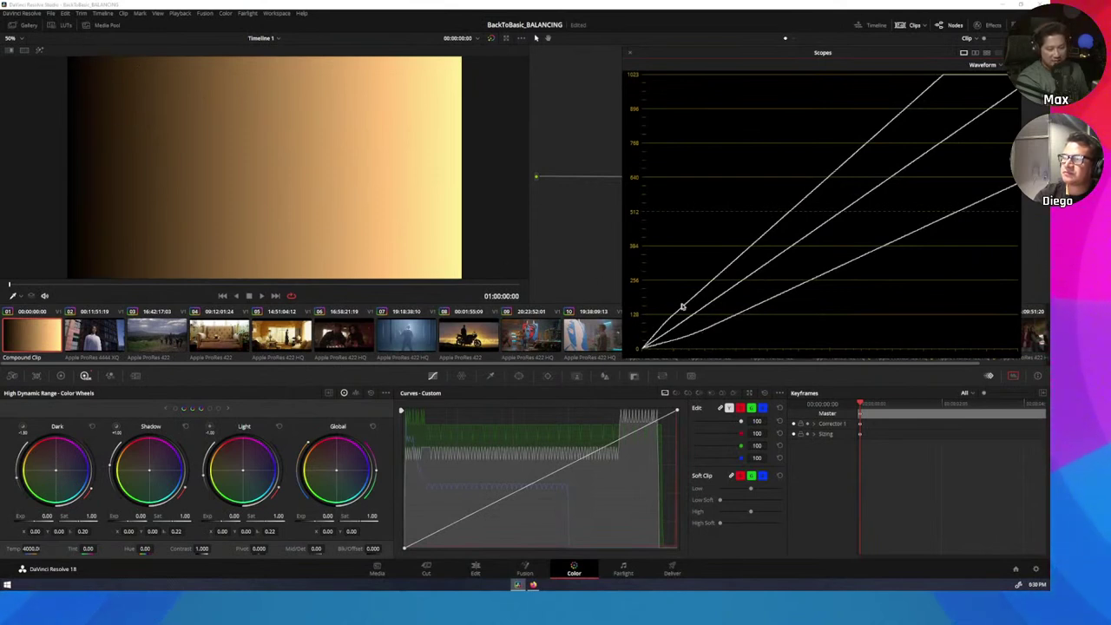
double_click(11, 549)
- Swing HDR Tint from magenta to green, reset it, return to Primaries, and re-dock the scopes
drag(87, 549, 99, 549)
drag(99, 549, 99, 548)
double_click(67, 550)
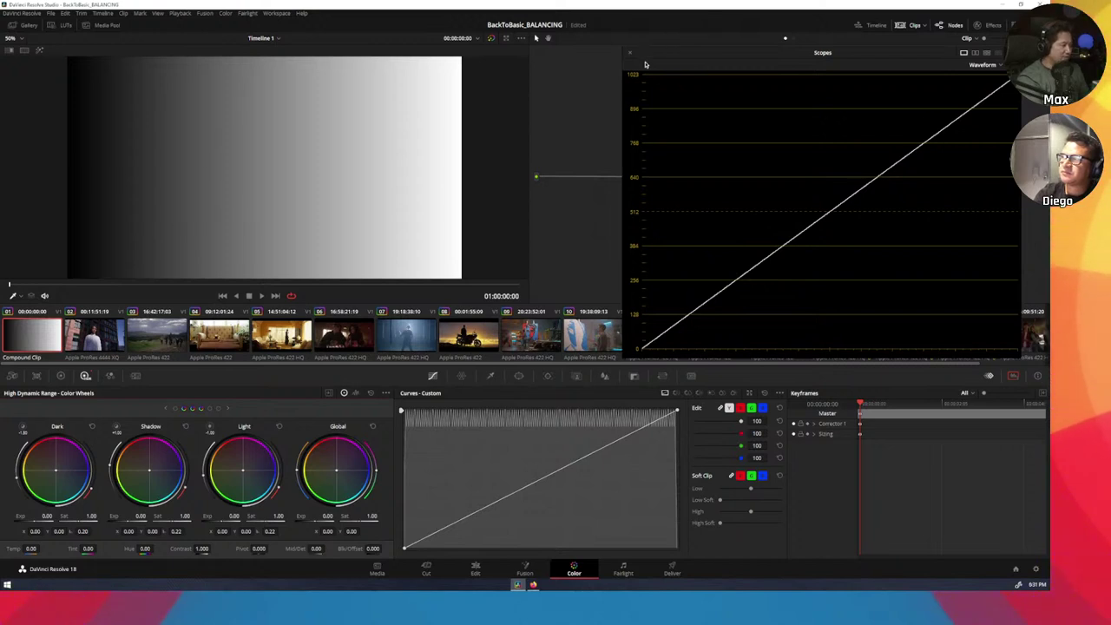
click(61, 377)
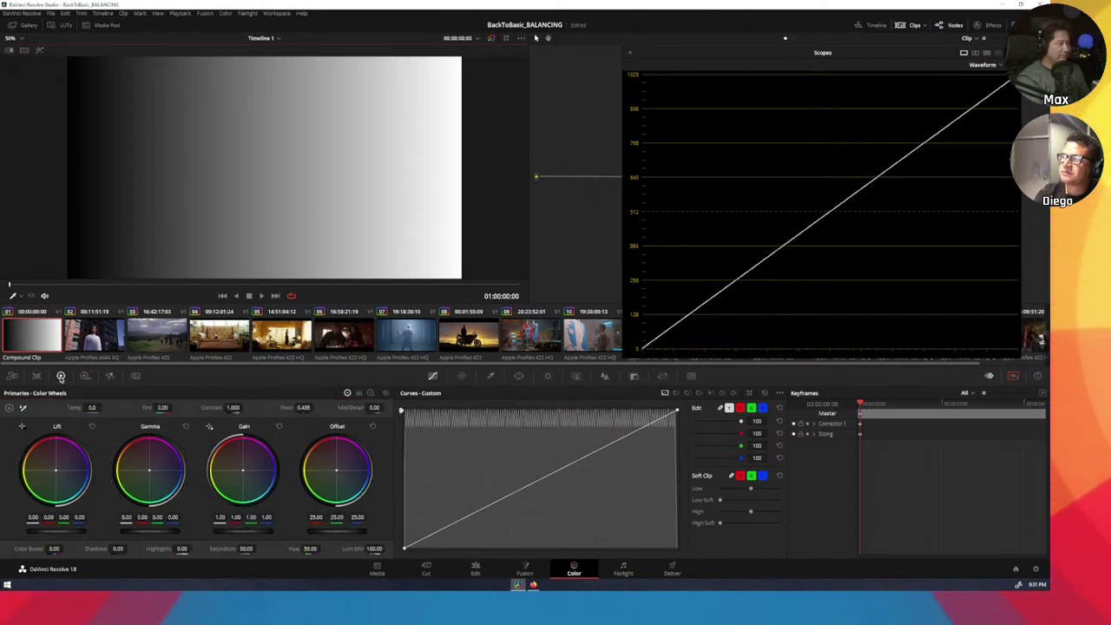
click(632, 55)
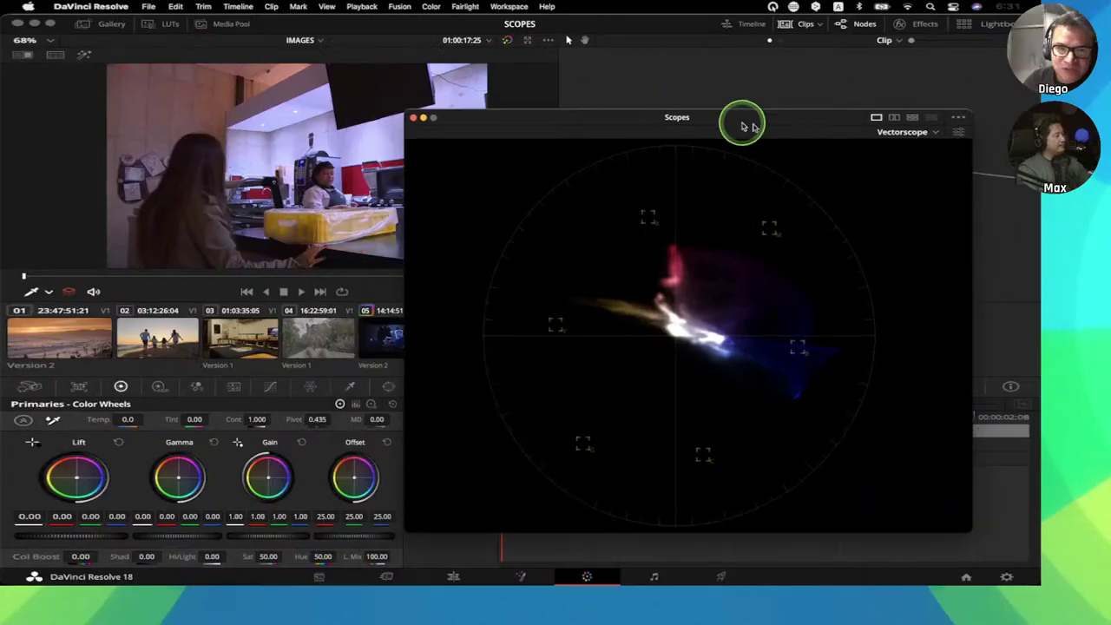
- Play the restaurant clip with the Scopes window moved clear of the viewer, over the keyframes area
drag(752, 126, 900, 157)
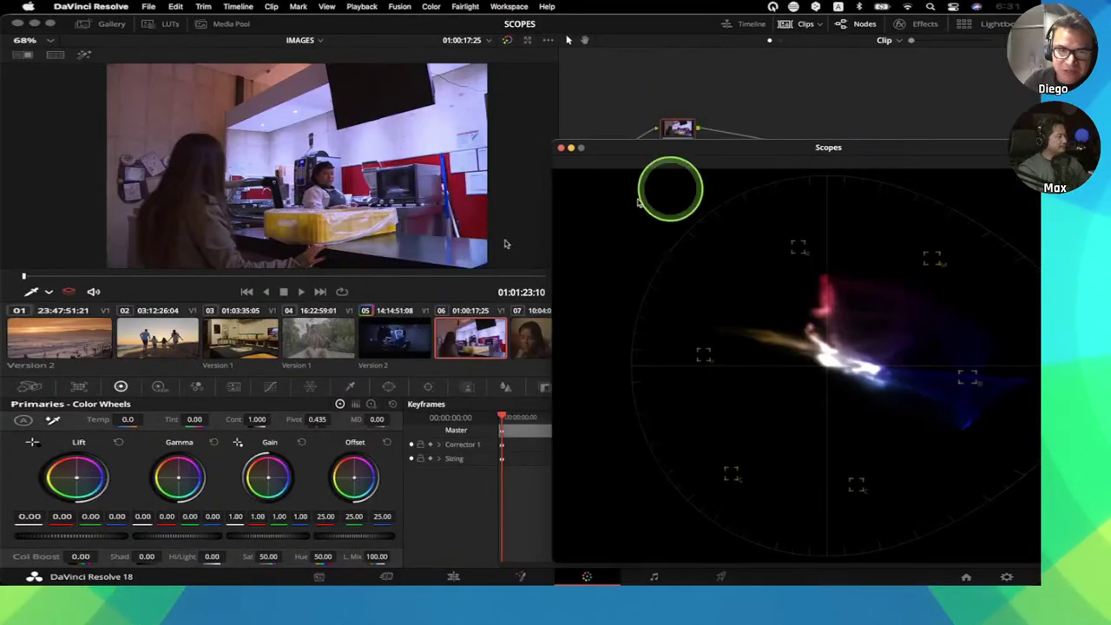
key(space)
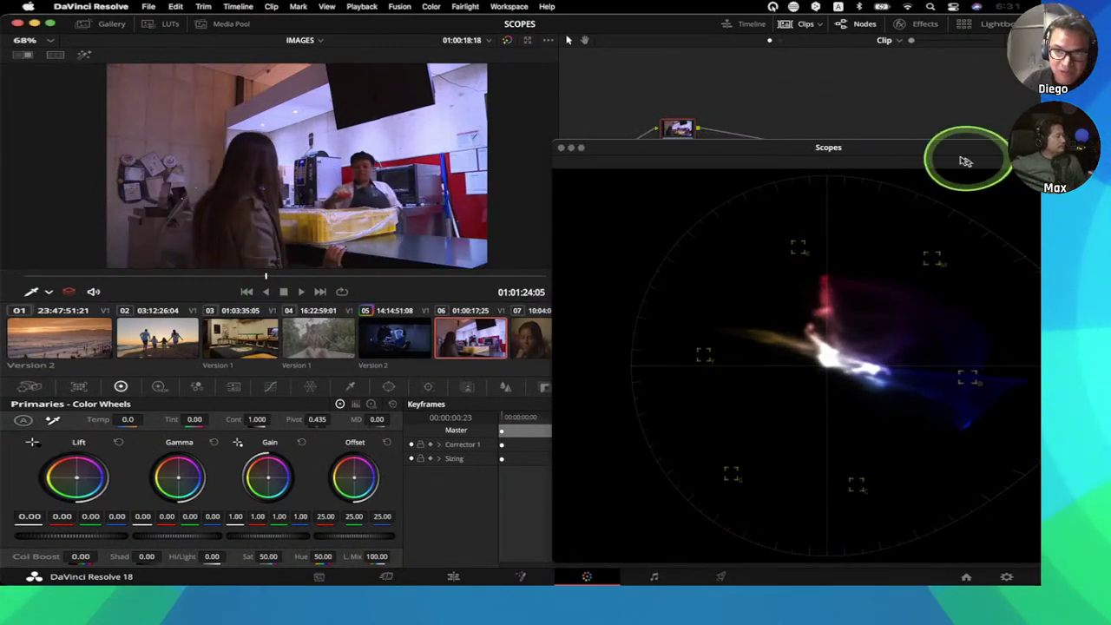
drag(923, 146, 835, 106)
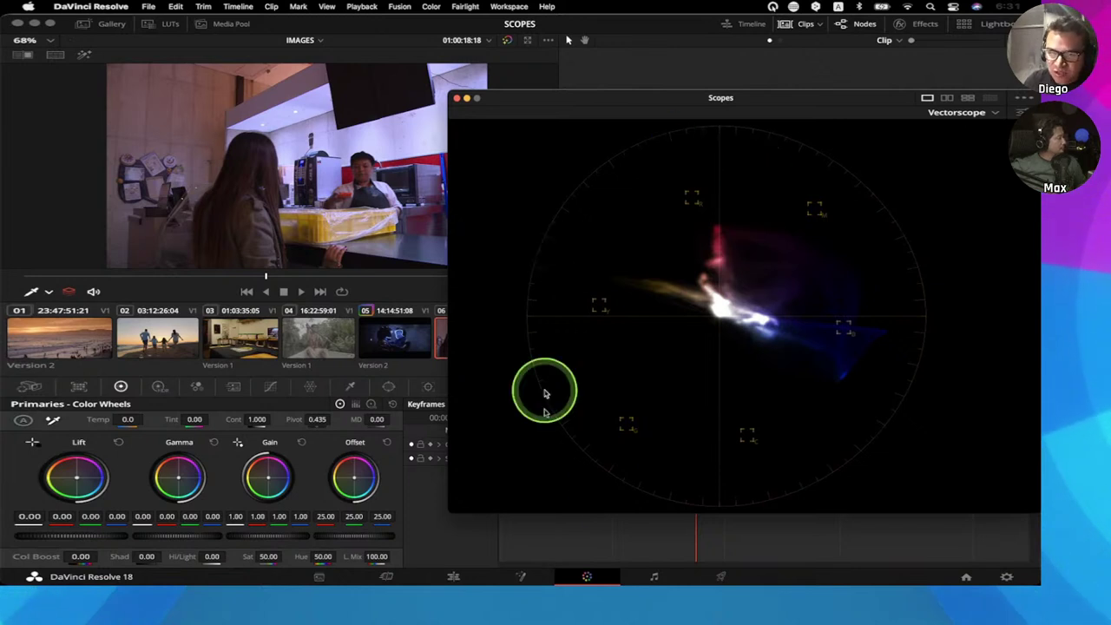
click(355, 484)
drag(354, 485, 286, 554)
drag(511, 254, 390, 455)
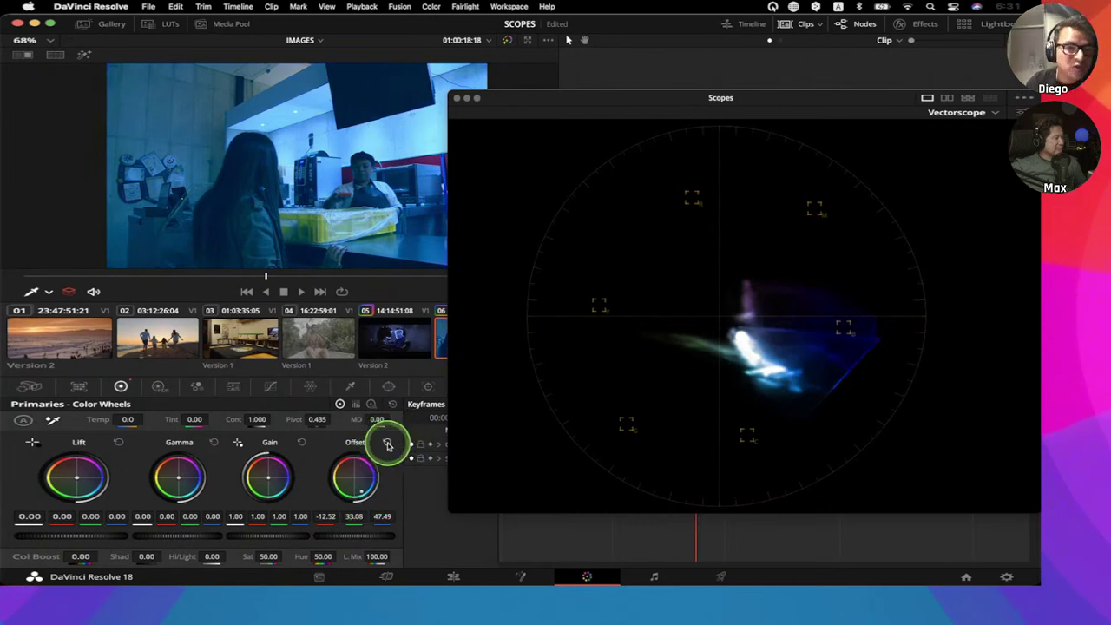
click(389, 444)
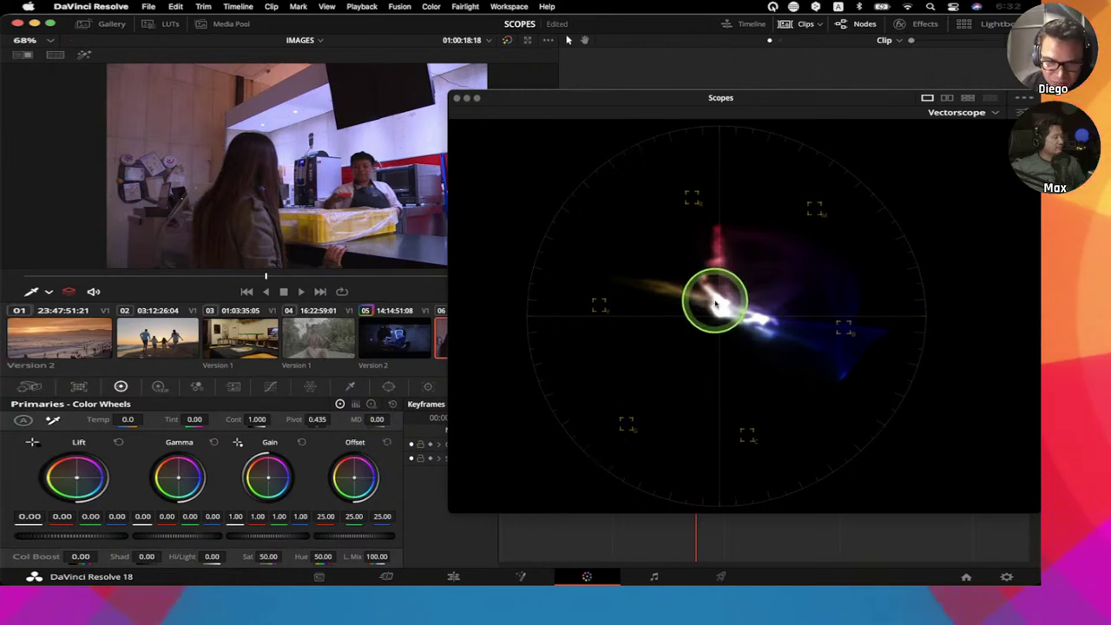
drag(763, 276, 834, 365)
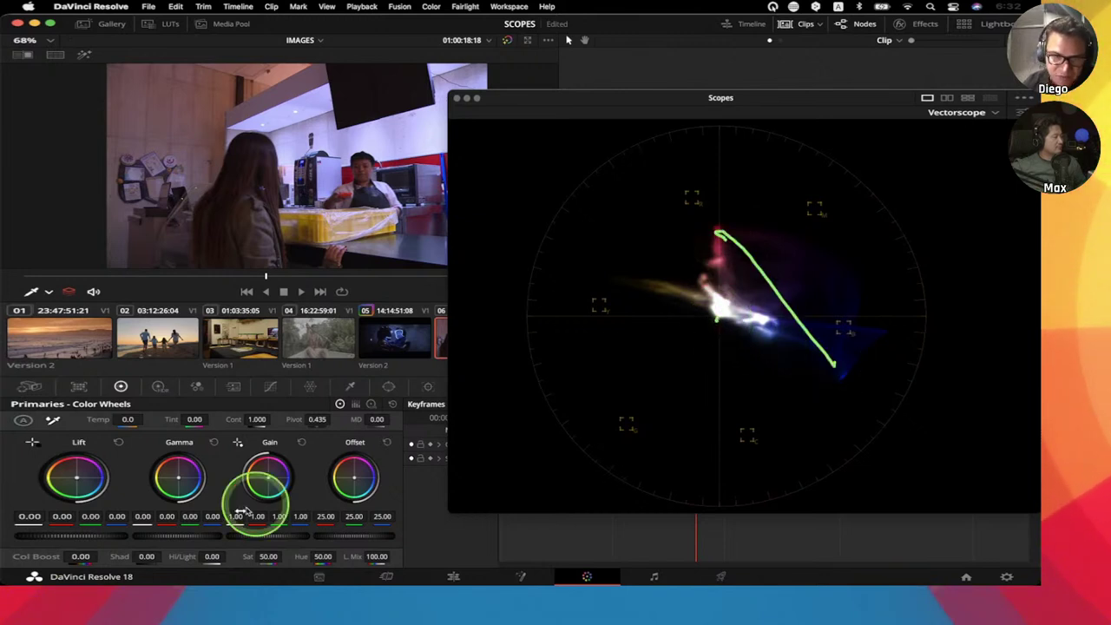
mouse_move(350, 474)
mouse_down()
mouse_move(274, 547)
mouse_move(303, 533)
mouse_move(319, 542)
mouse_up()
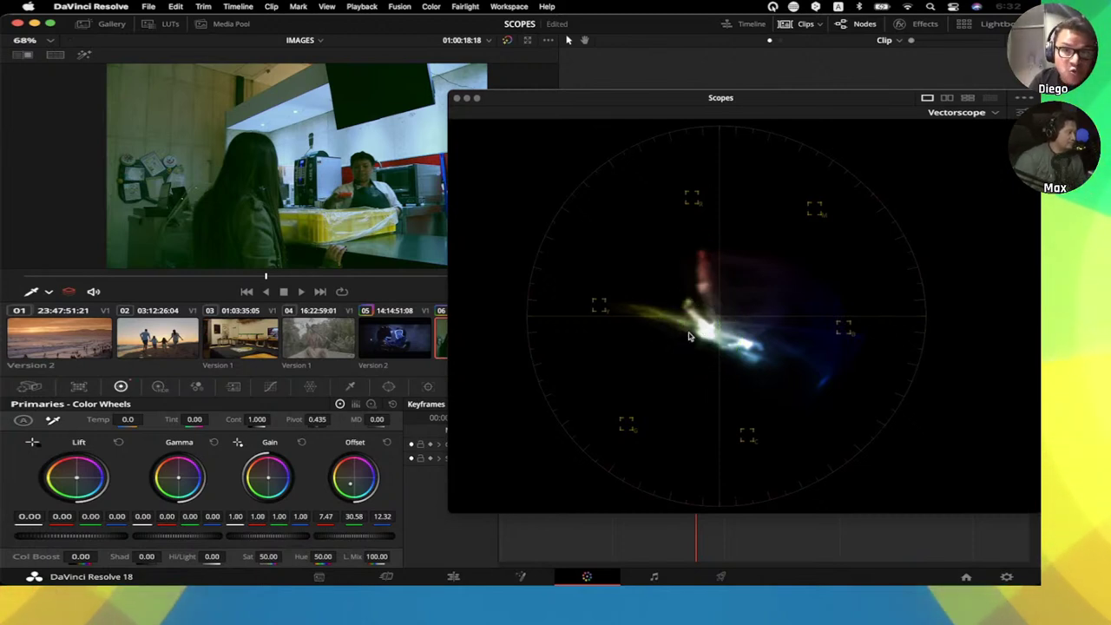
click(388, 443)
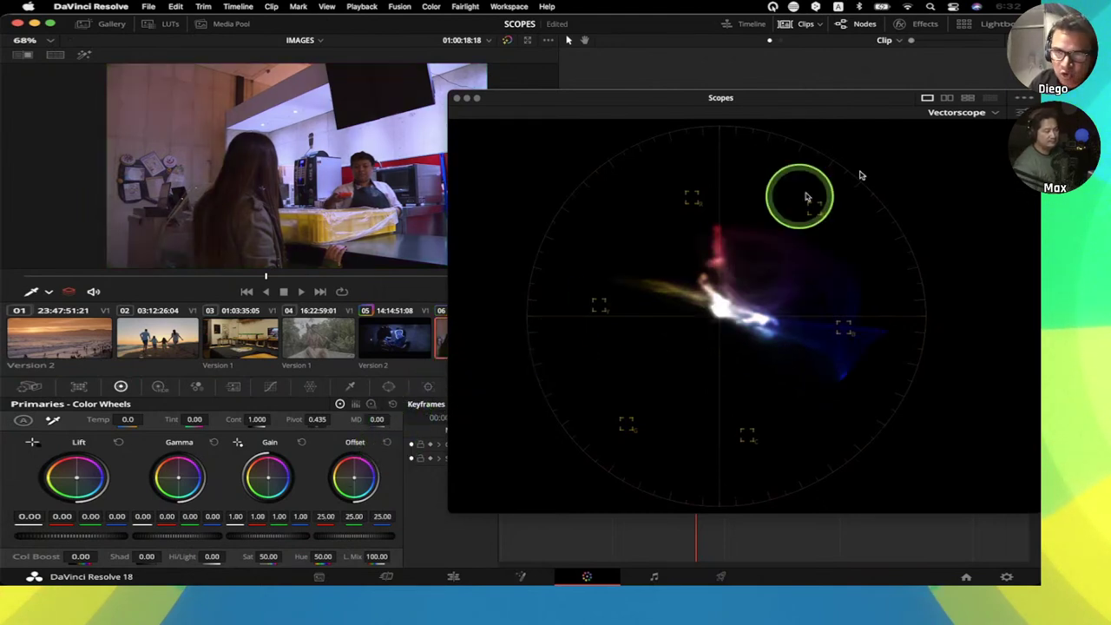
- Switch the Scopes window to a four-up layout and change its top-right Waveform and bottom-right Histogram panels to Vectorscope
click(969, 99)
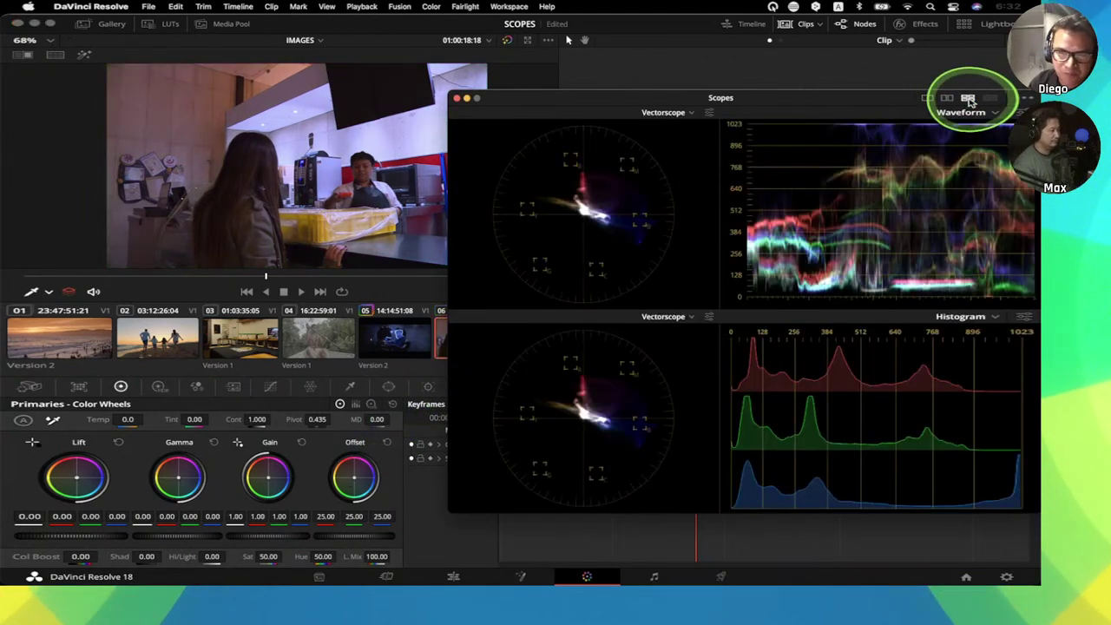
drag(885, 99, 856, 49)
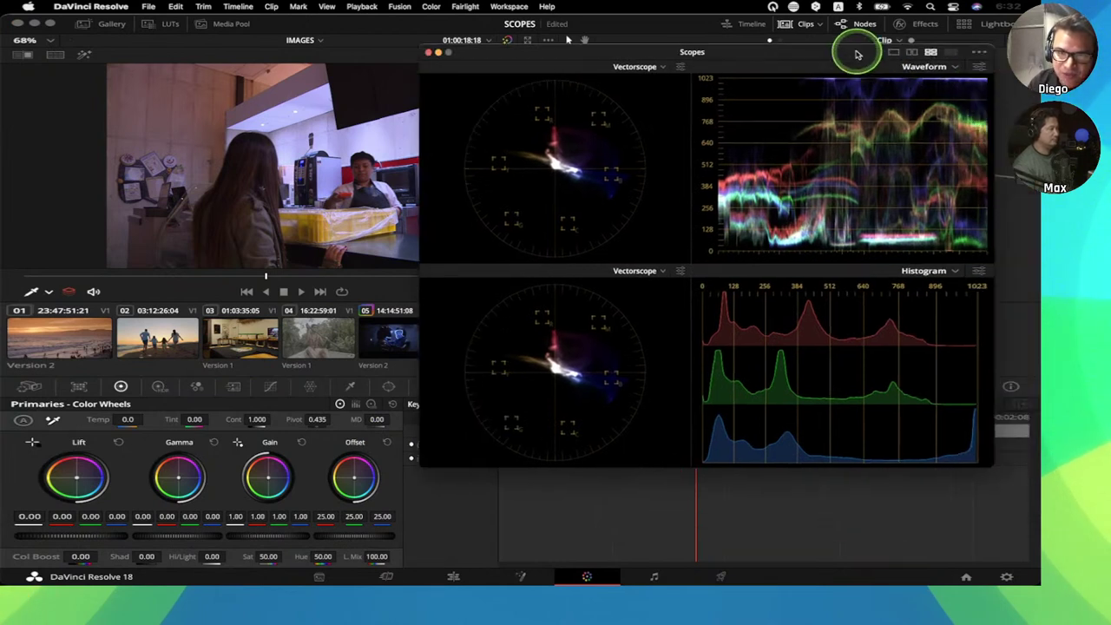
click(955, 67)
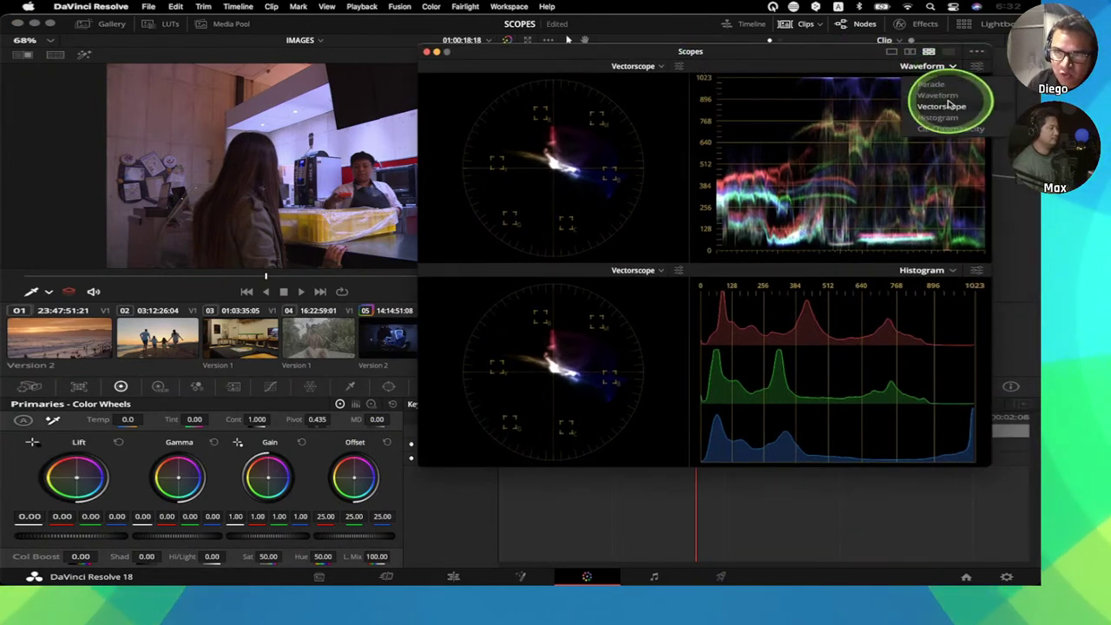
click(948, 106)
click(946, 270)
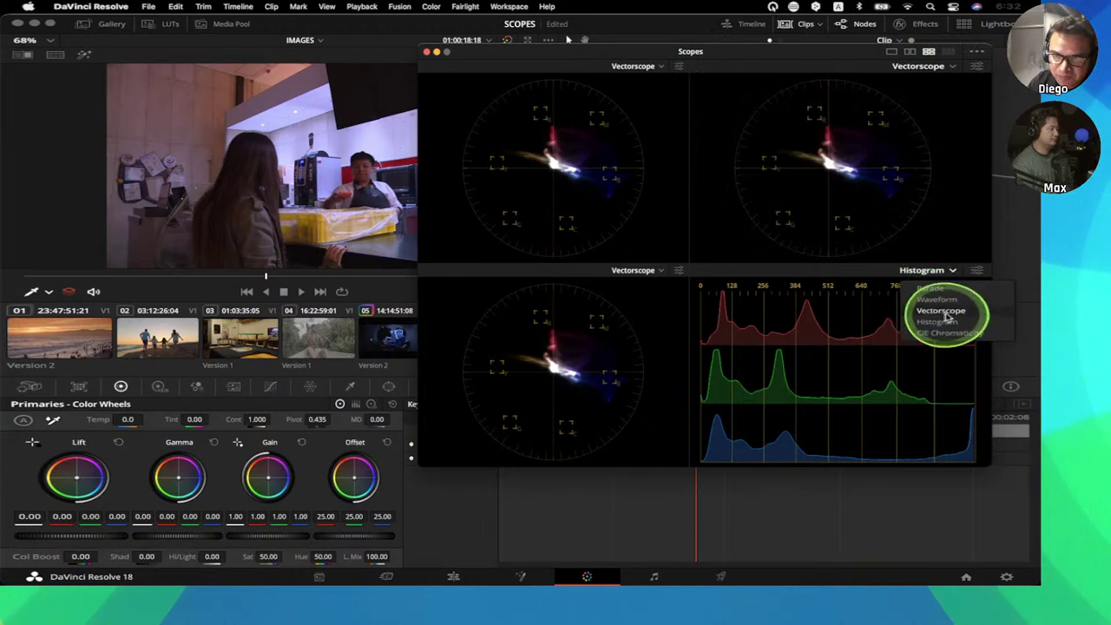
click(951, 317)
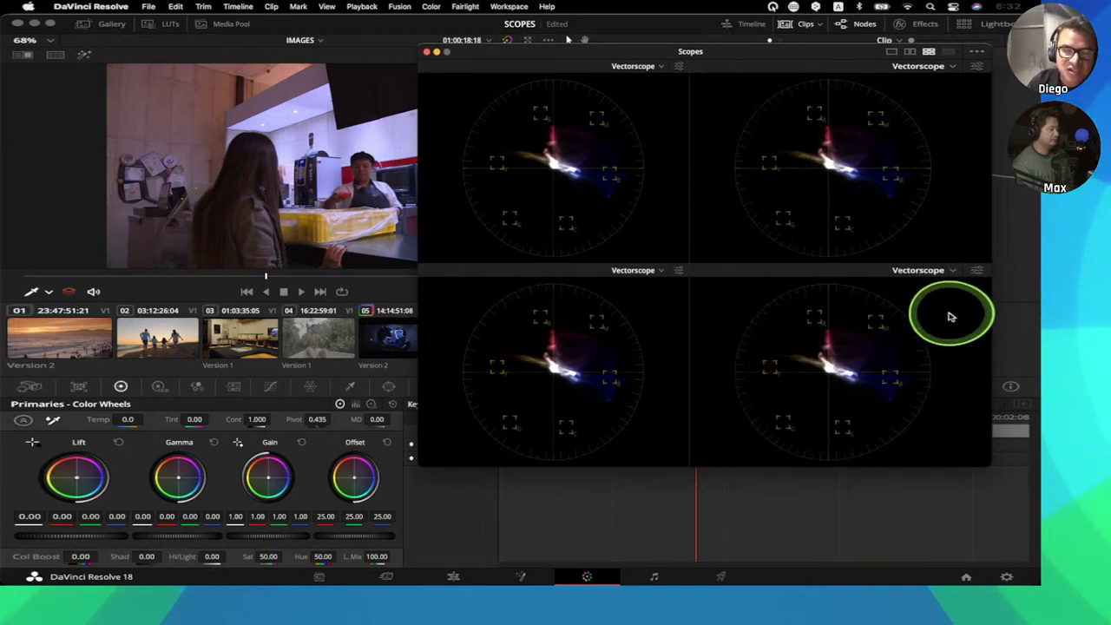
drag(720, 199, 635, 184)
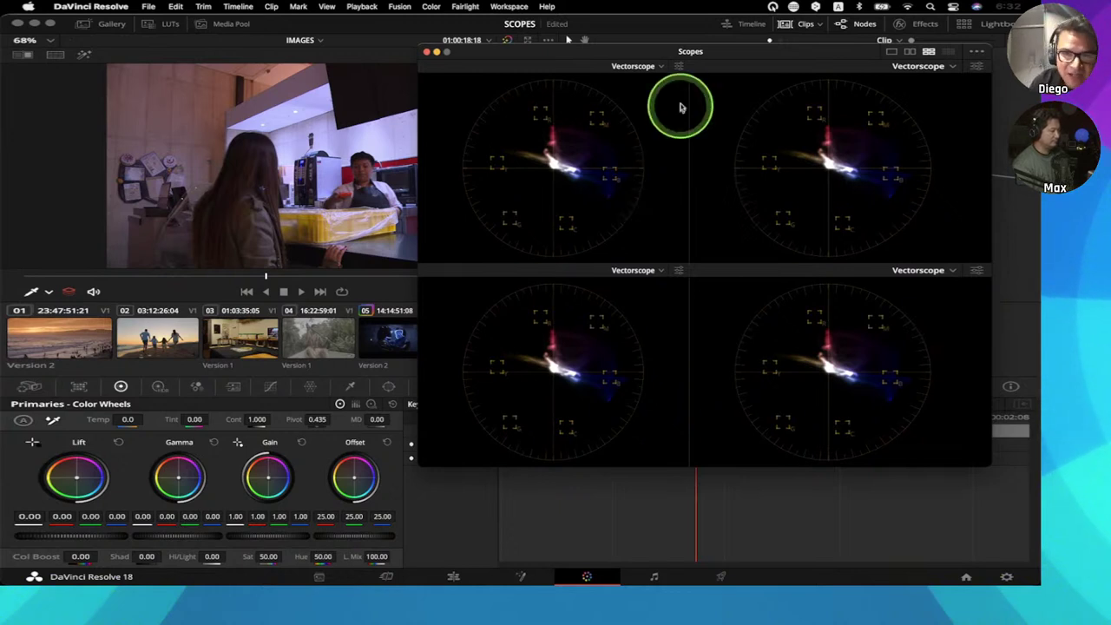
- Limit the top-left vectorscope to Low, top-right to Mid, and bottom-left to High range
click(679, 66)
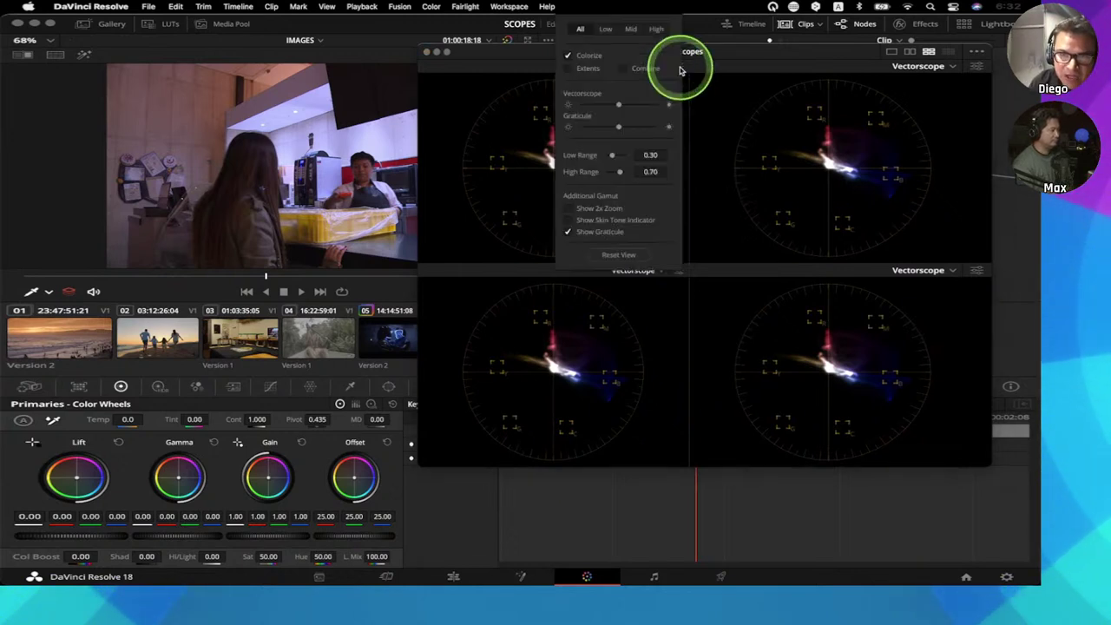
click(608, 31)
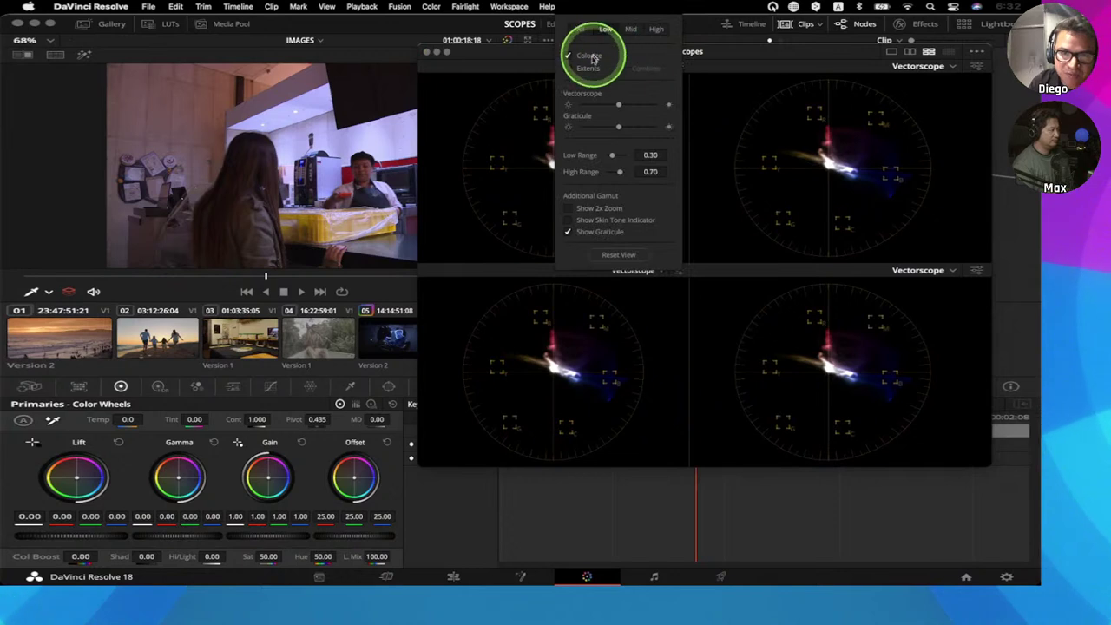
click(977, 66)
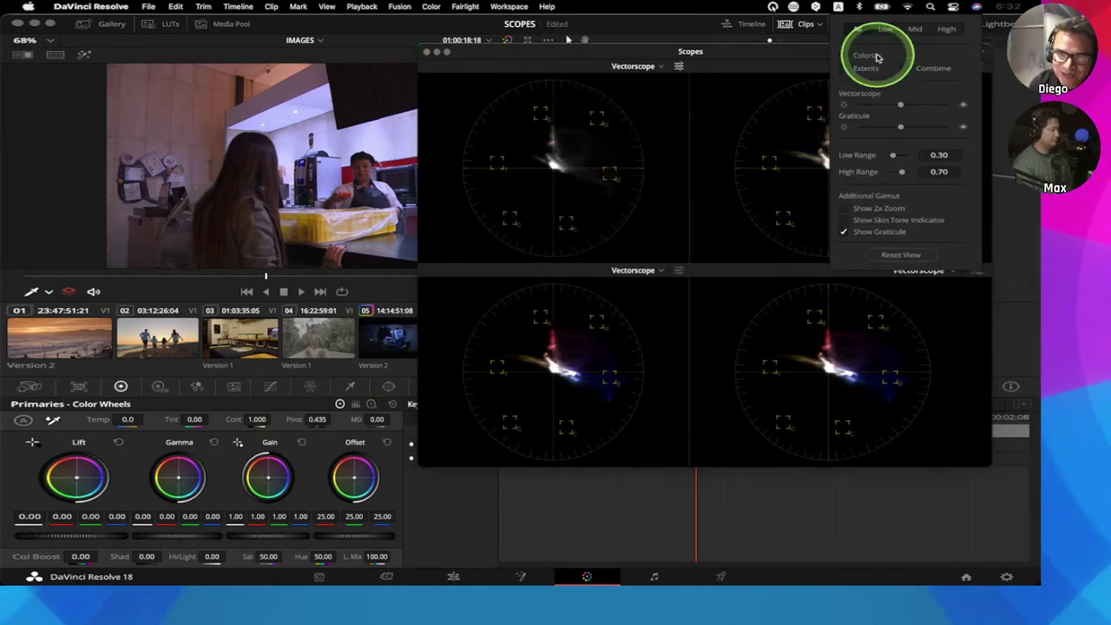
click(792, 104)
click(677, 271)
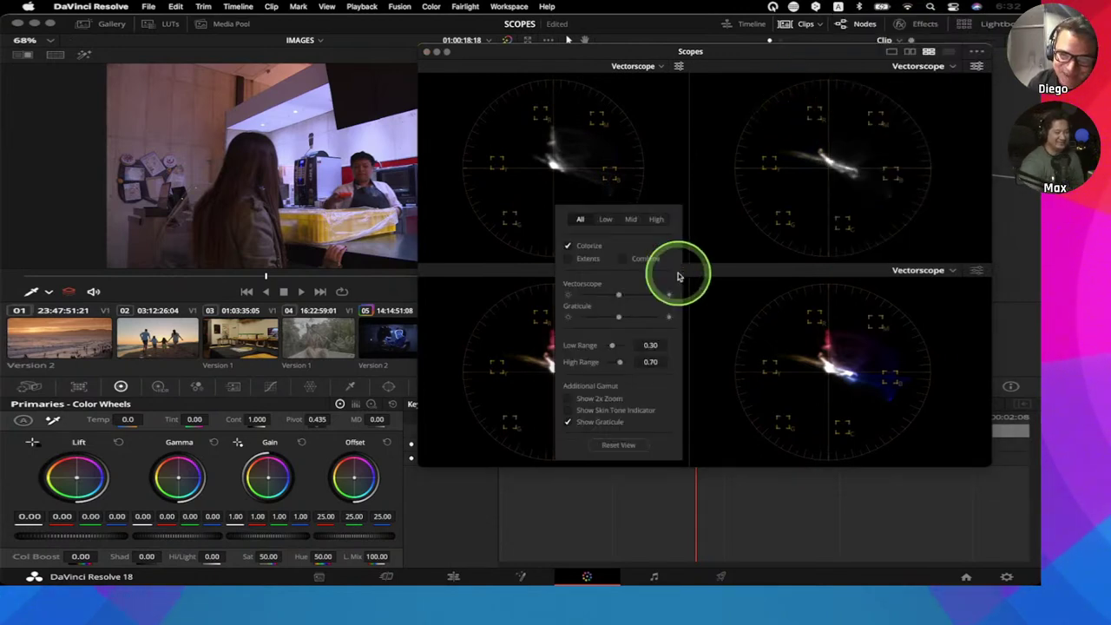
click(657, 220)
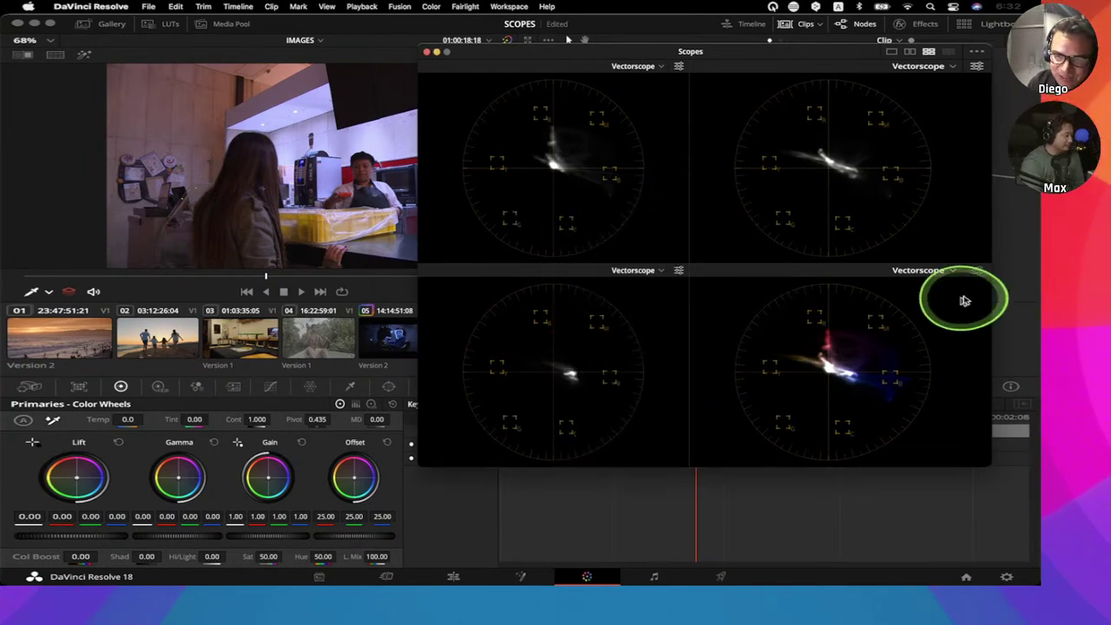
- Confirm the bottom-right vectorscope stays on All and recheck the Low, Mid and High range settings
click(977, 270)
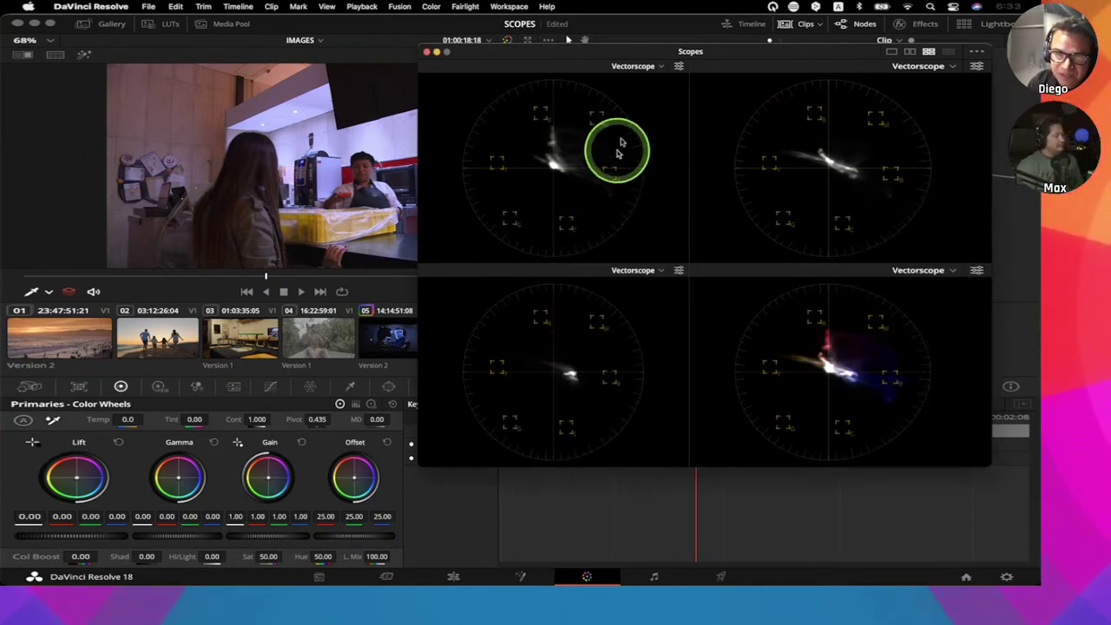
click(678, 73)
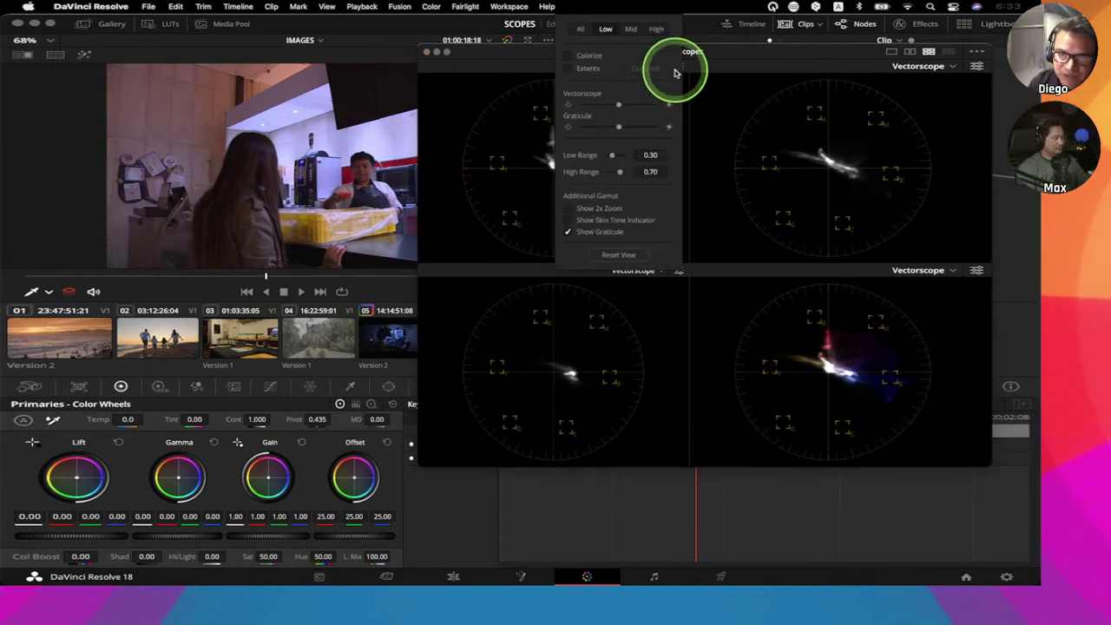
click(977, 68)
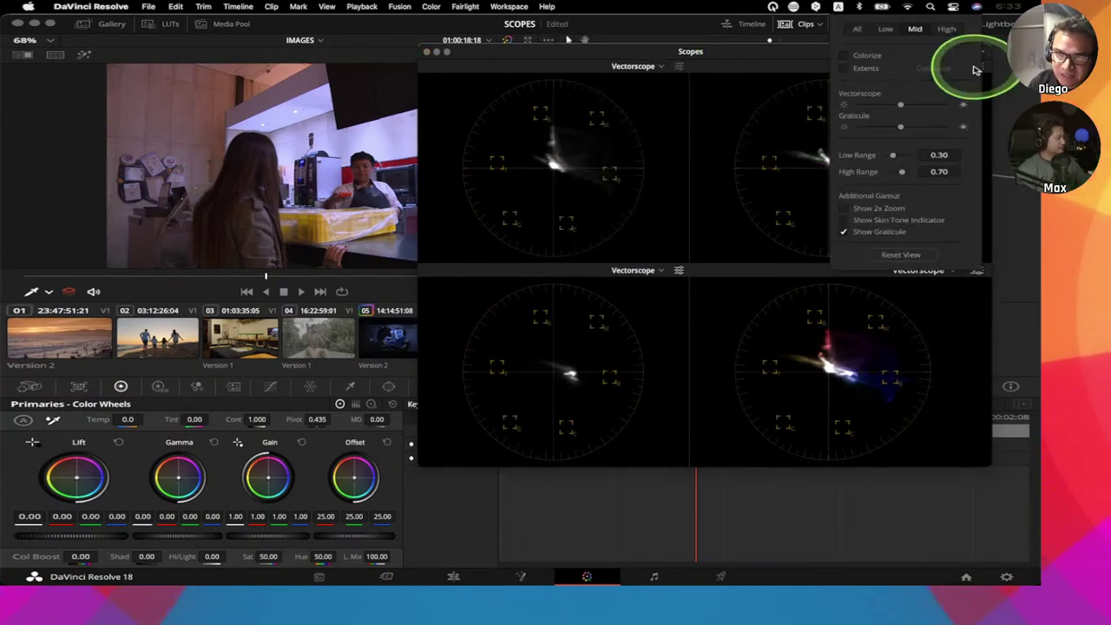
click(678, 272)
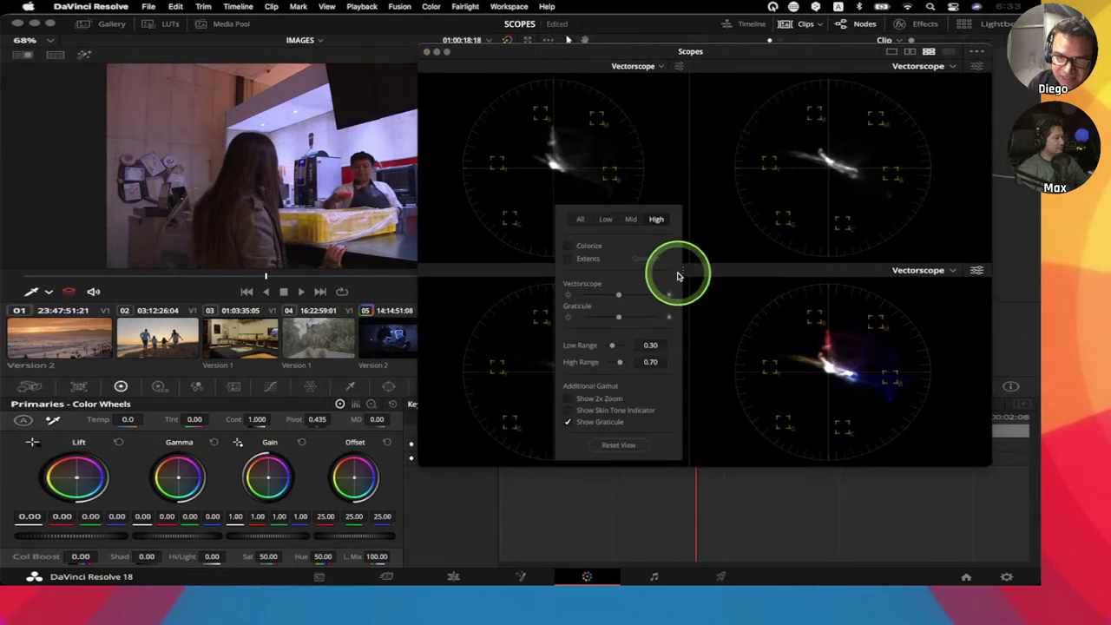
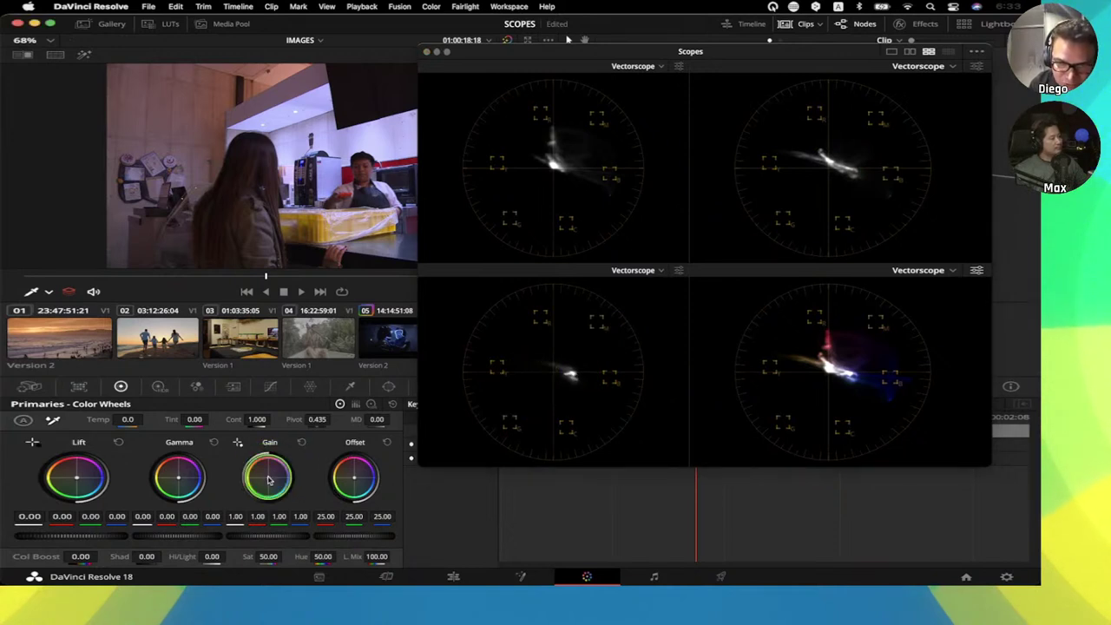
- Warm the café shot's highlights by lowering Gain blue to 0.82 with a touch of red
drag(268, 476, 249, 475)
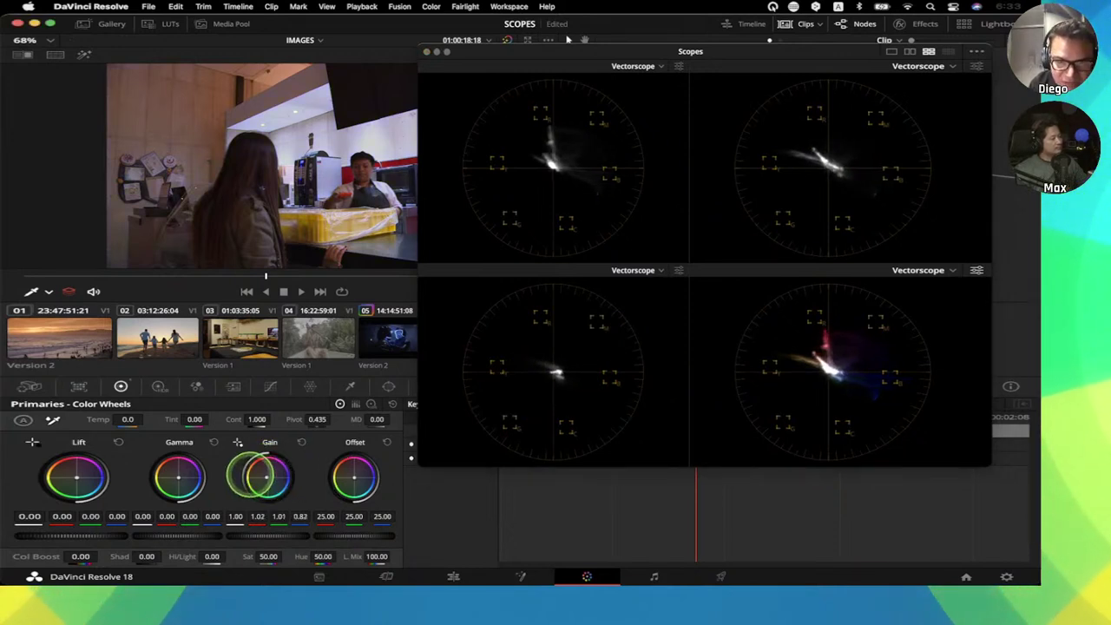
click(249, 475)
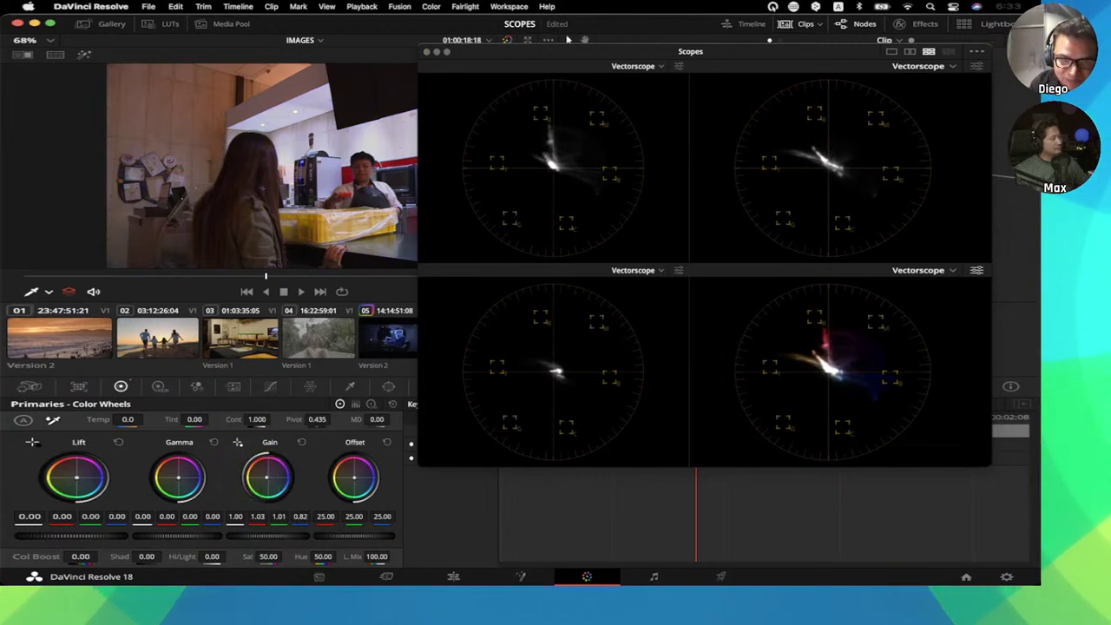
click(267, 479)
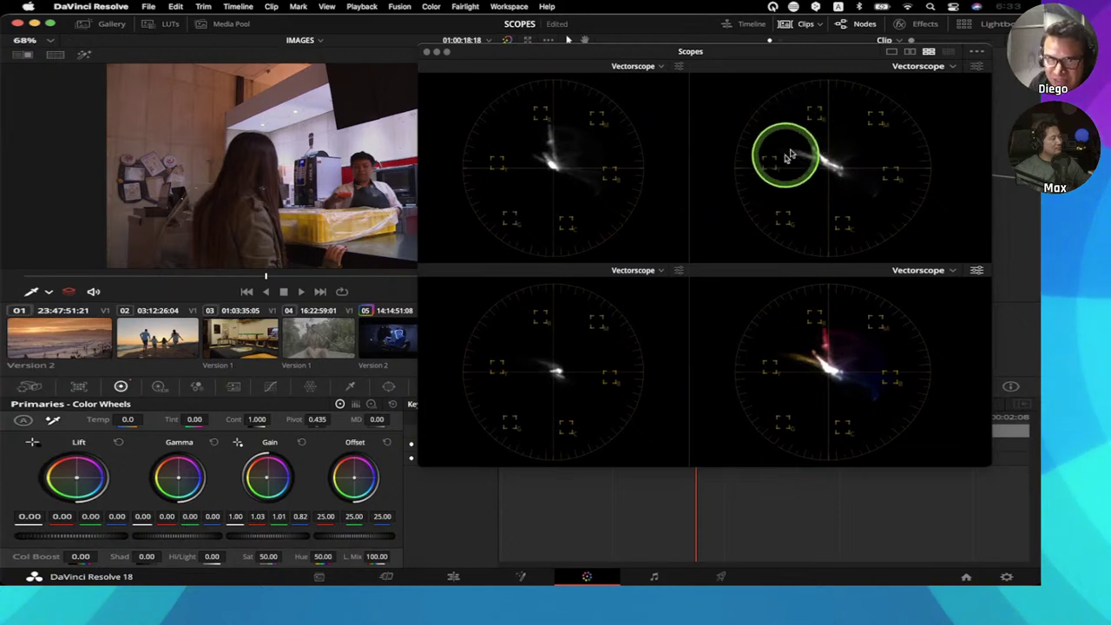
- Shift Gamma slightly away from red to -0.03, 0.01, 0.01
click(179, 478)
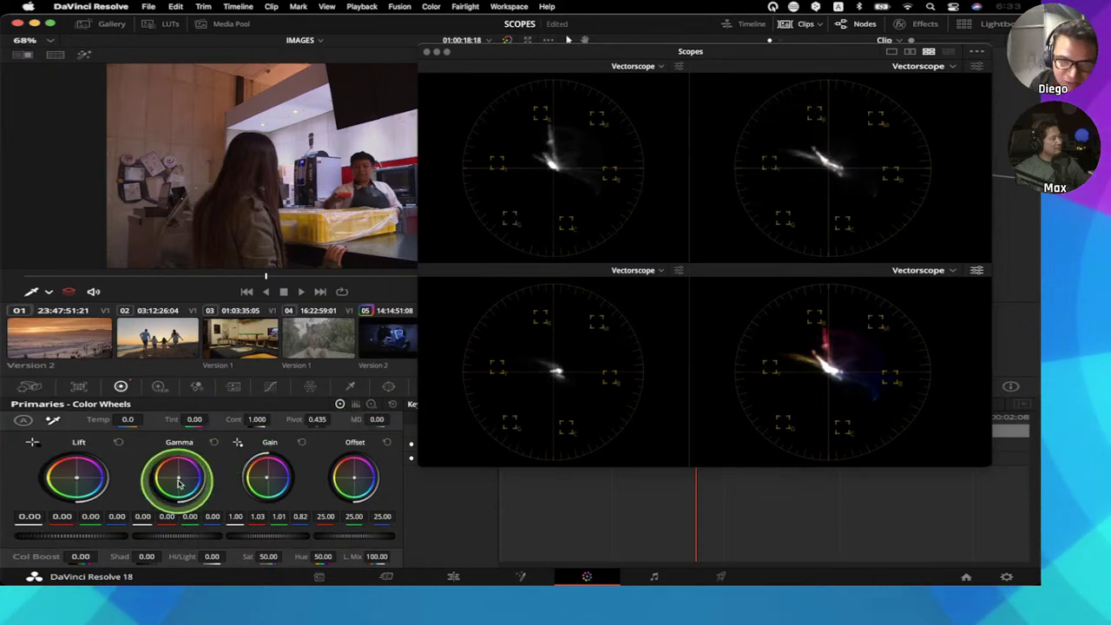
drag(178, 478, 184, 500)
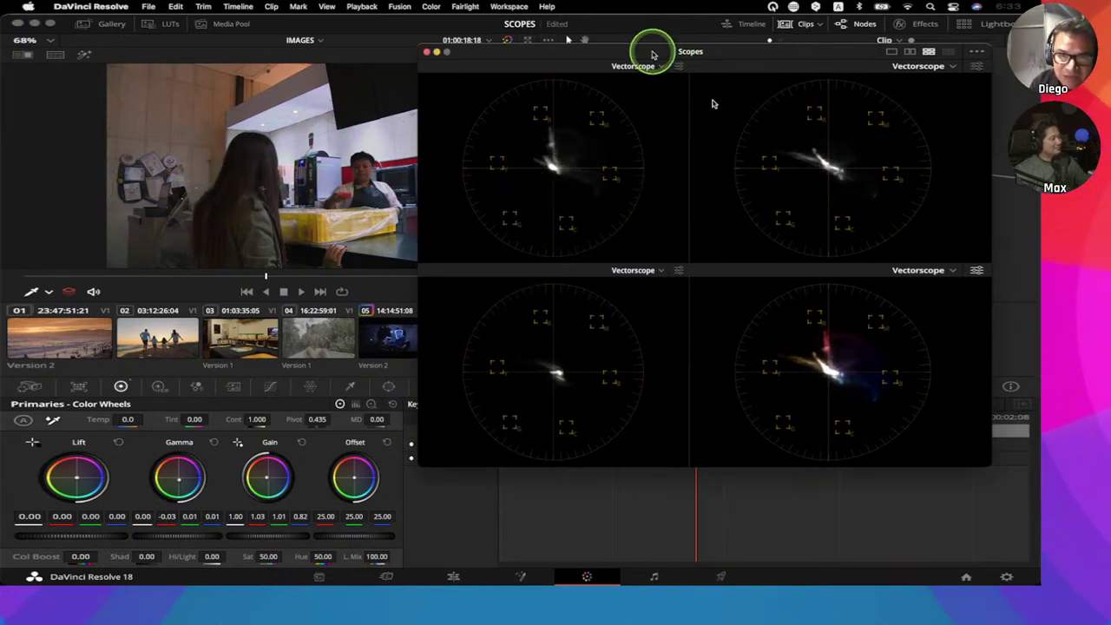
mouse_move(651, 49)
mouse_down()
mouse_move(719, 99)
mouse_move(689, 50)
mouse_move(659, 42)
mouse_up()
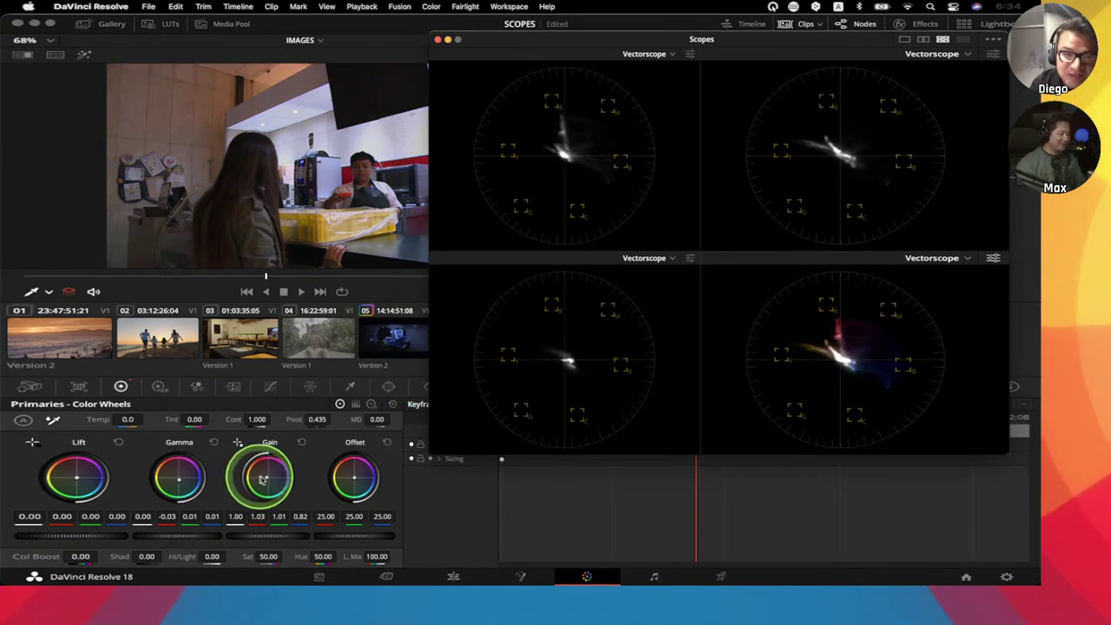
- Raise blue Gain slightly, then bring up the BackToBasic_BALANCING project's grayscale ramp clip
drag(263, 478, 268, 480)
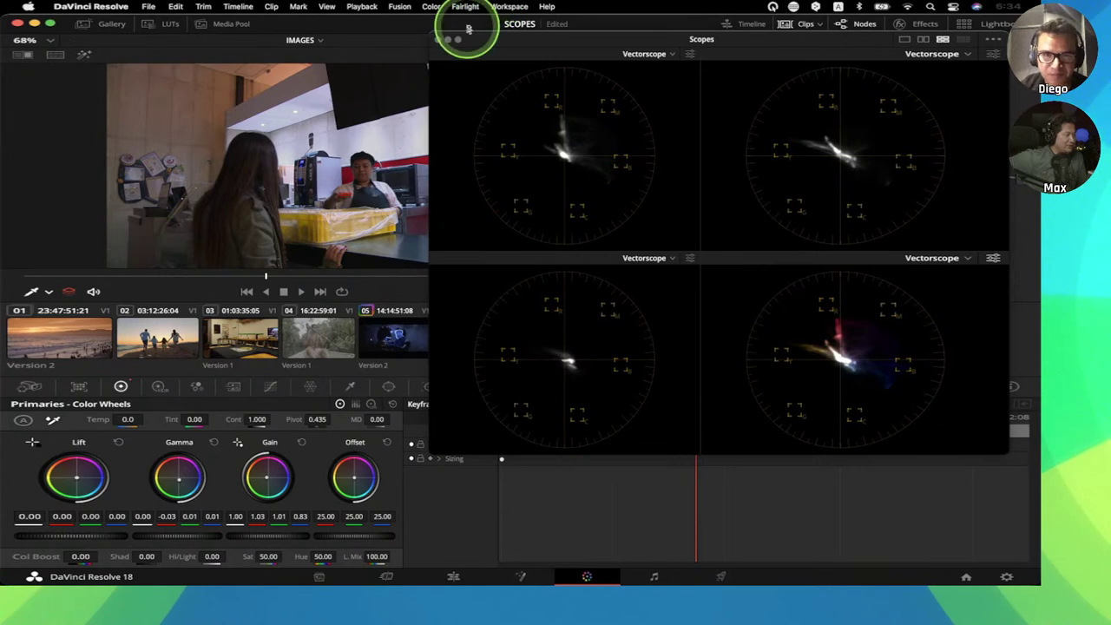
drag(483, 41, 484, 39)
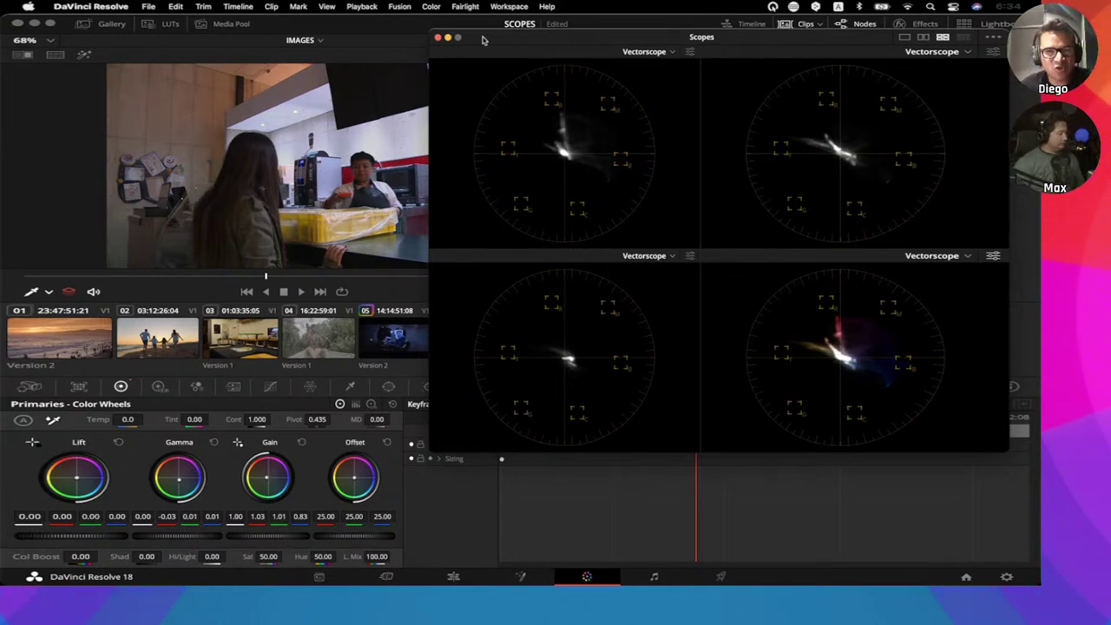
drag(421, 121, 325, 120)
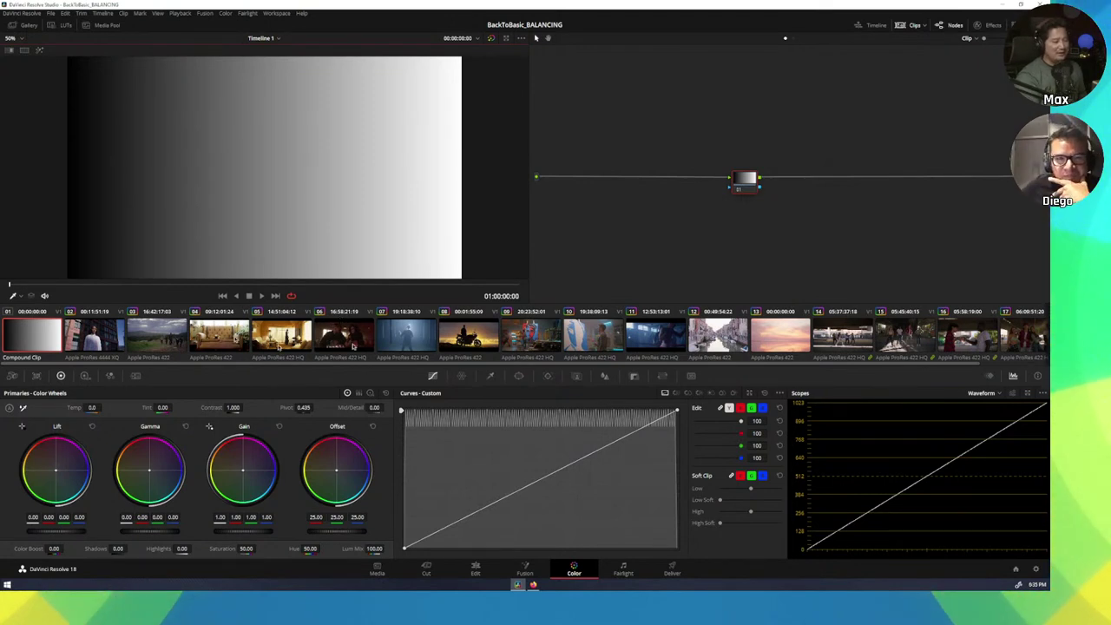
- On clip 02, bypass and restore node 02's RED Log3G10 to Rec.709 colour space transform
click(112, 330)
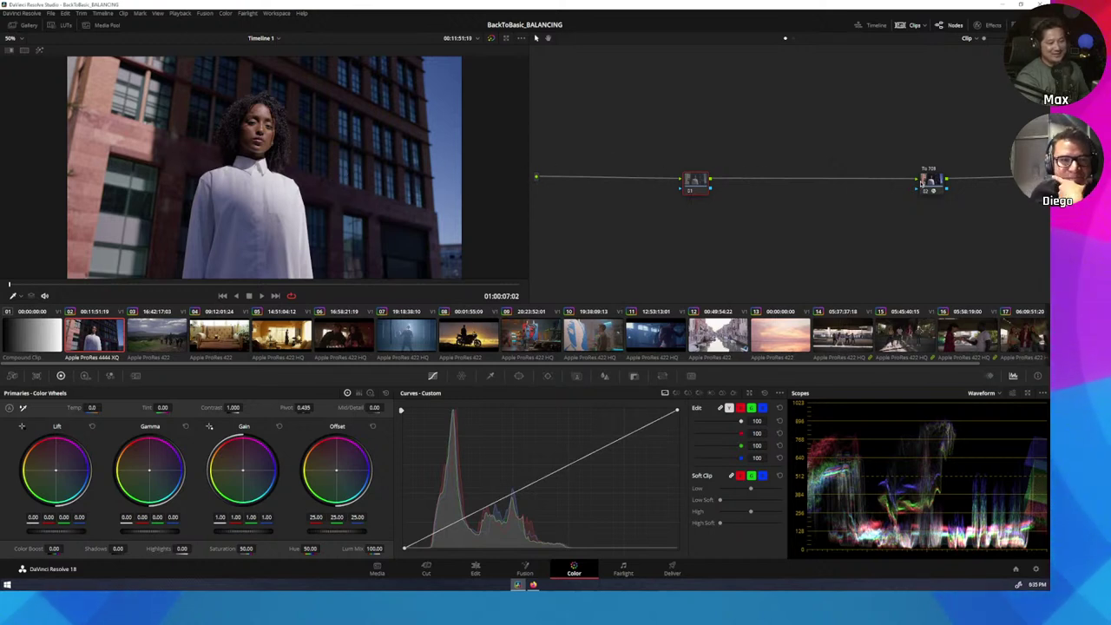
click(930, 189)
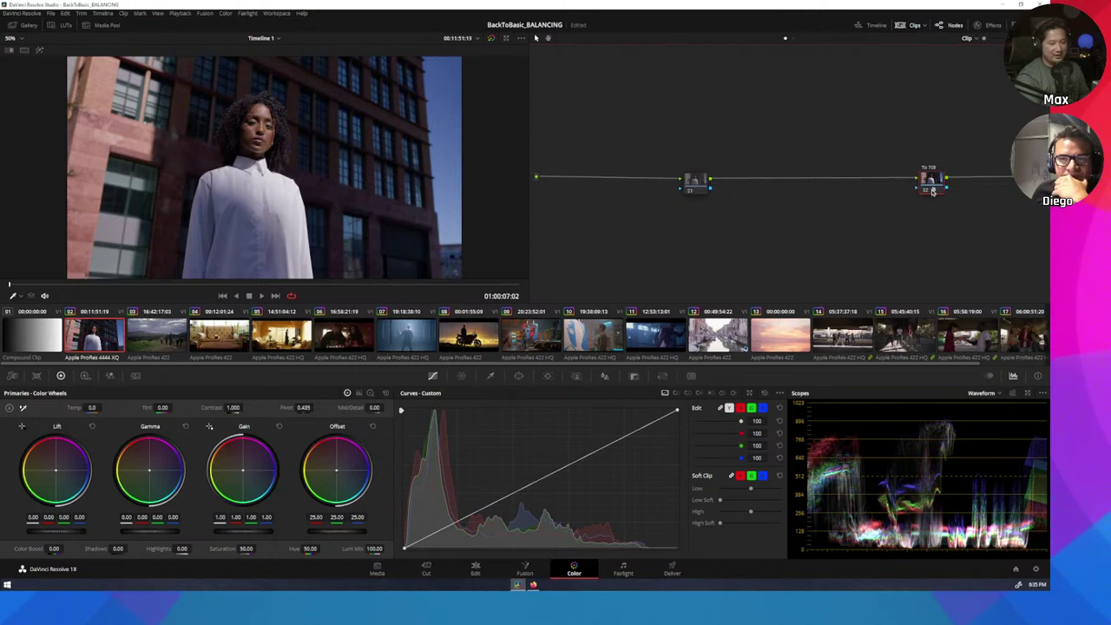
key(ctrl+d)
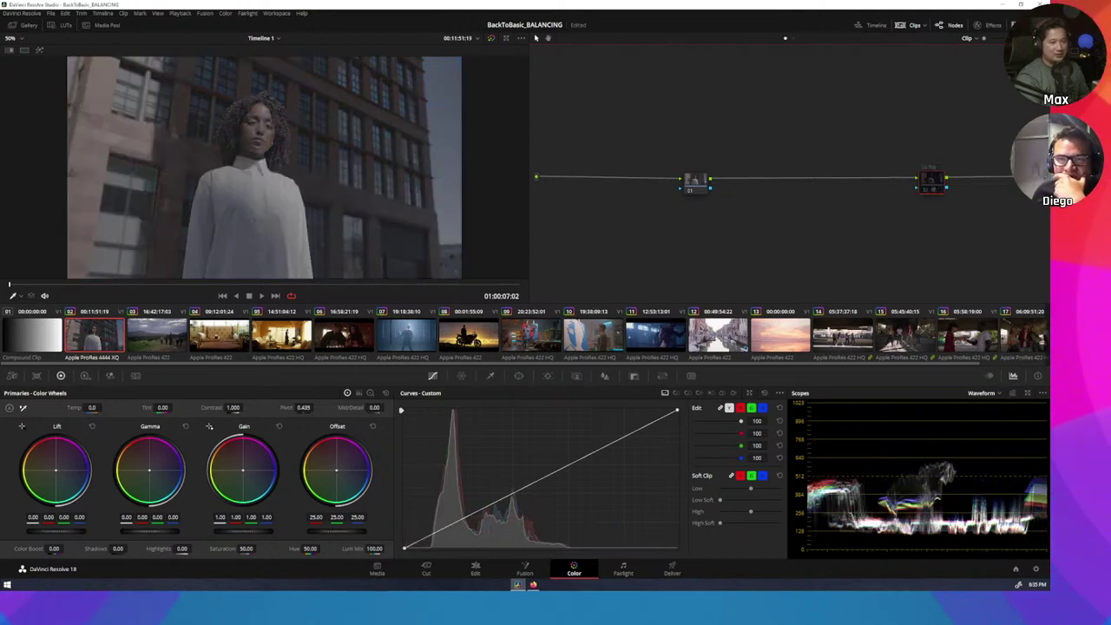
click(990, 25)
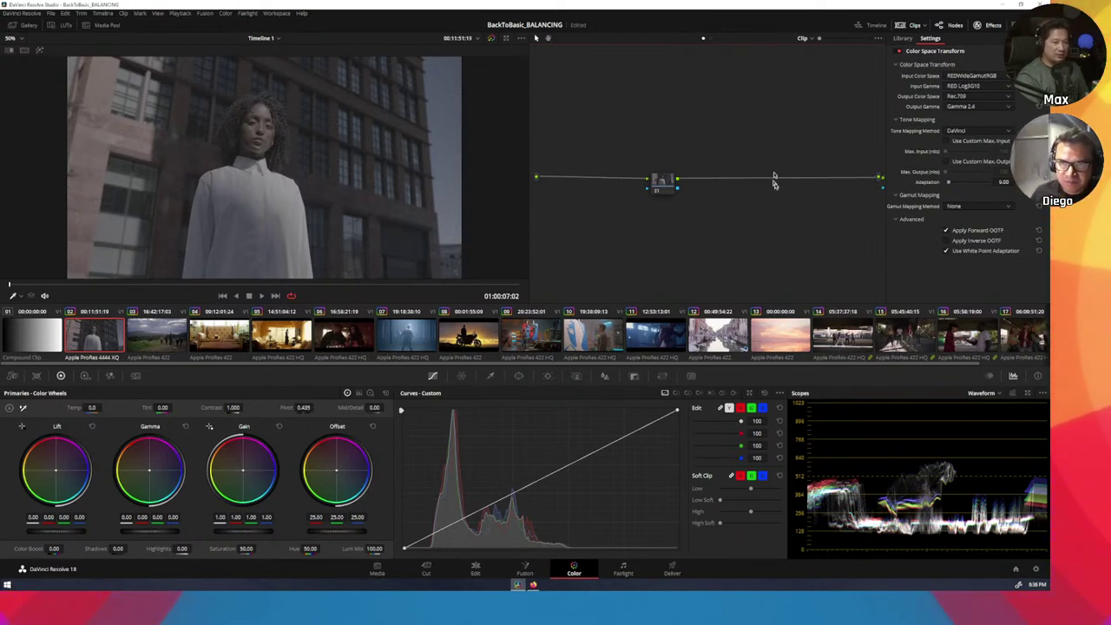
click(988, 25)
key(ctrl+d)
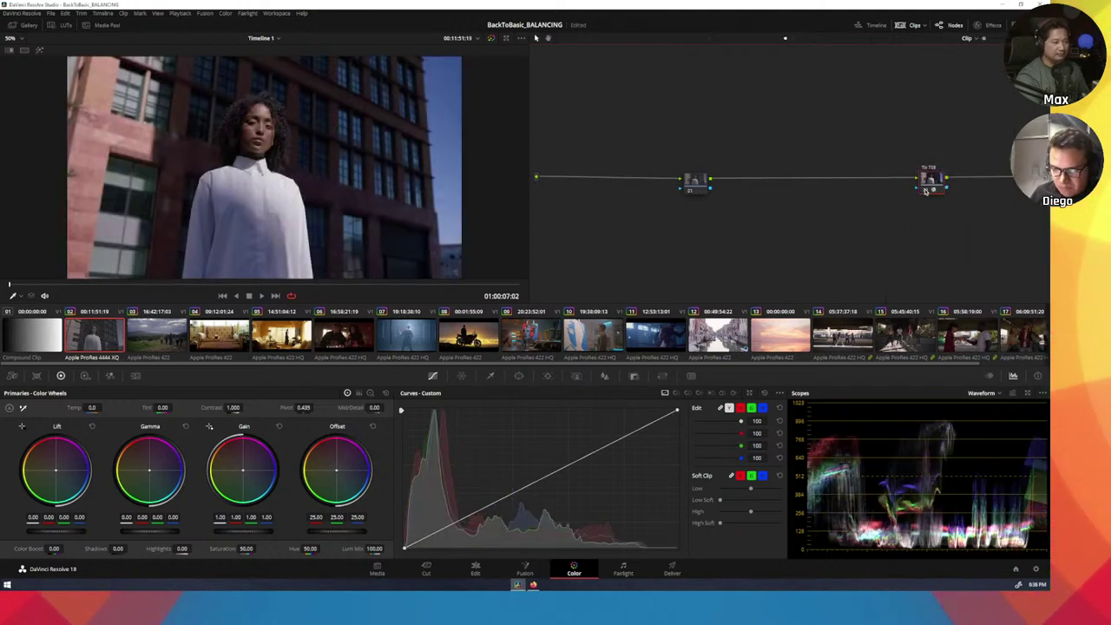
click(695, 183)
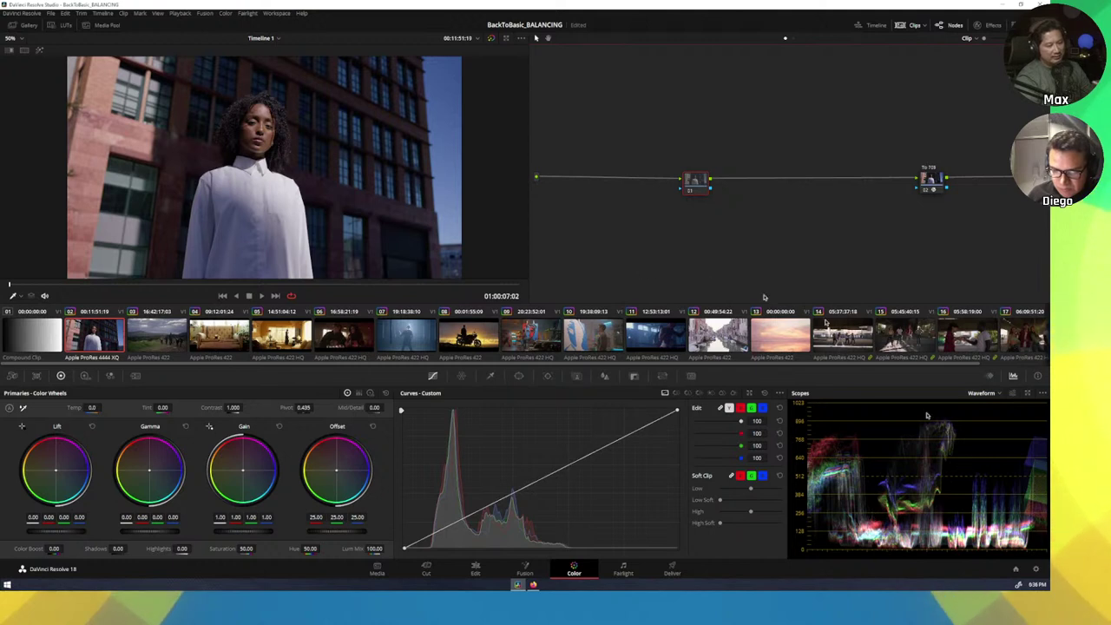
- Enable Show Picker RGB Value from the viewer's right-click menu
right_click(272, 167)
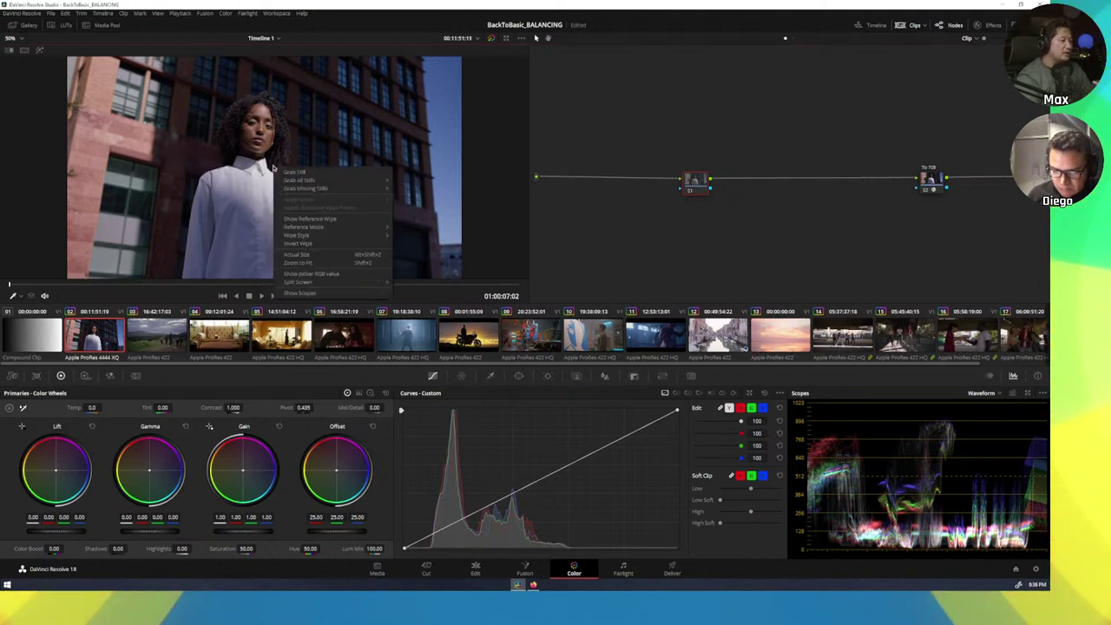
click(550, 261)
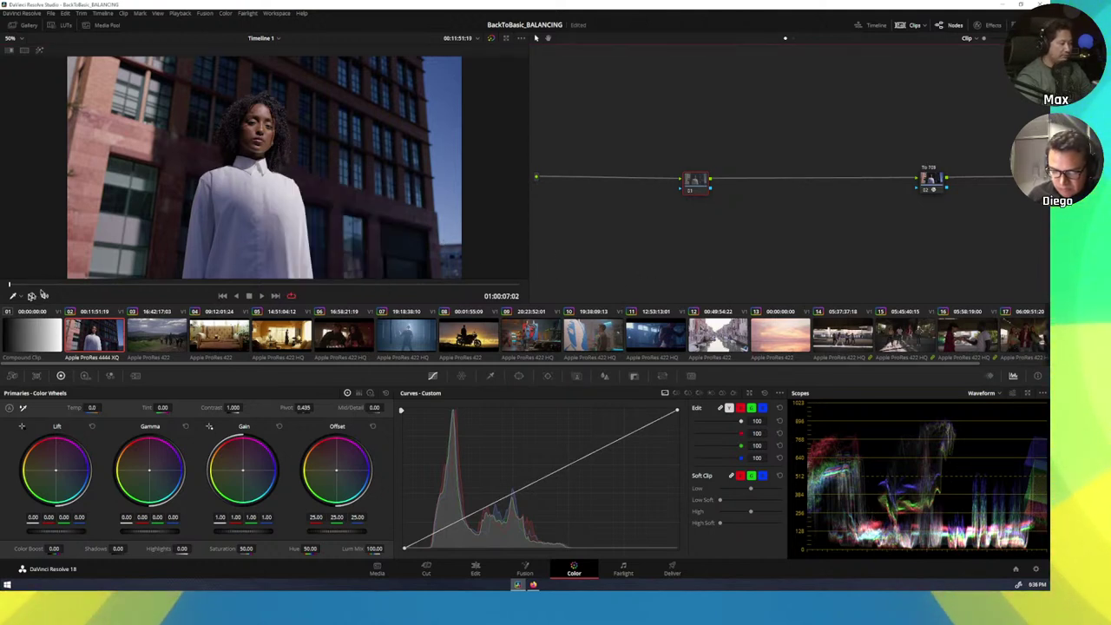
click(21, 297)
click(22, 299)
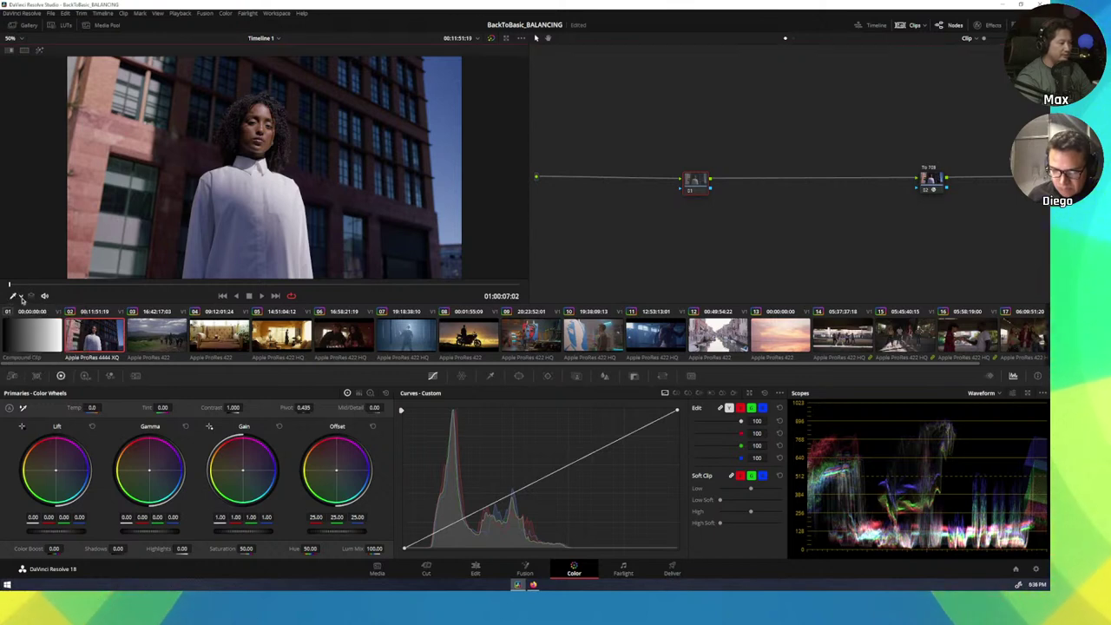
right_click(273, 170)
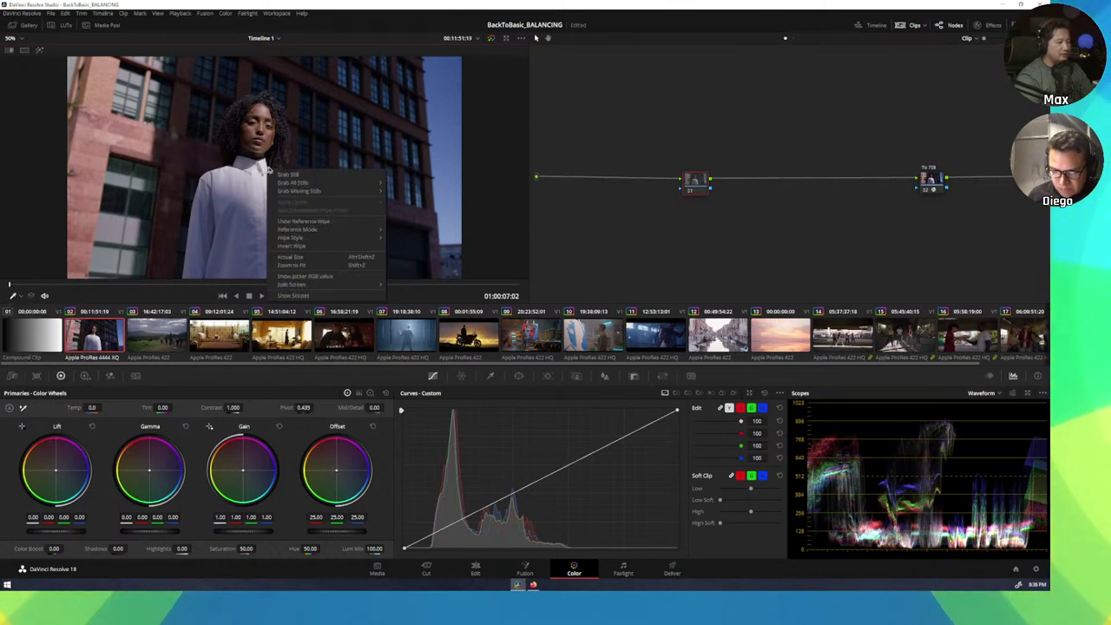
click(317, 277)
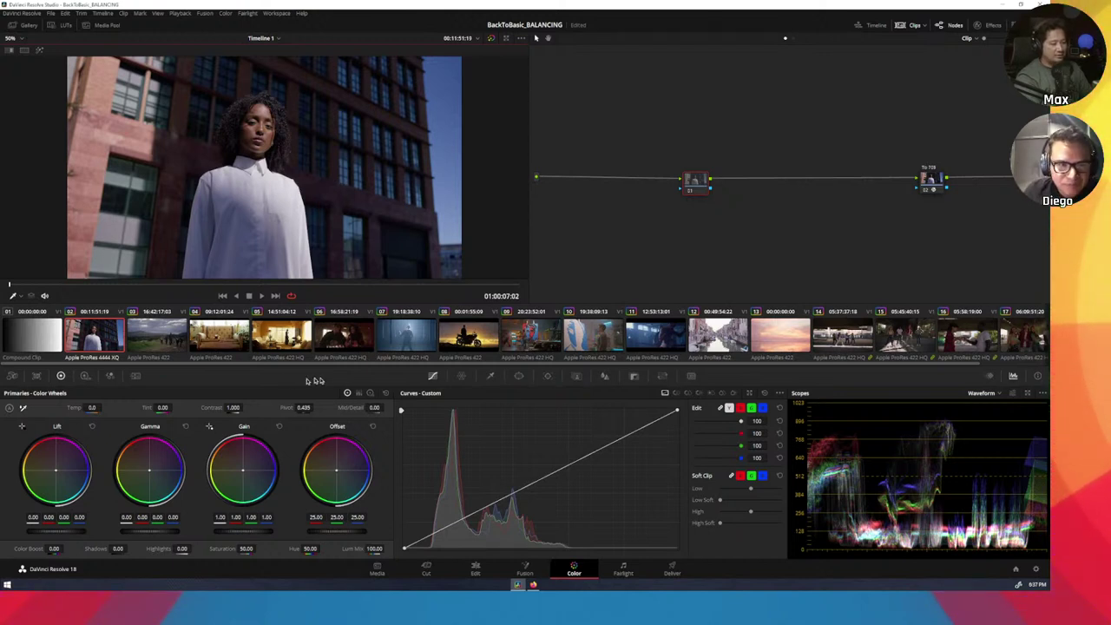
- Switch Primaries to Color Bars, lower red Offset slightly on the portrait, then select clip 03
click(358, 394)
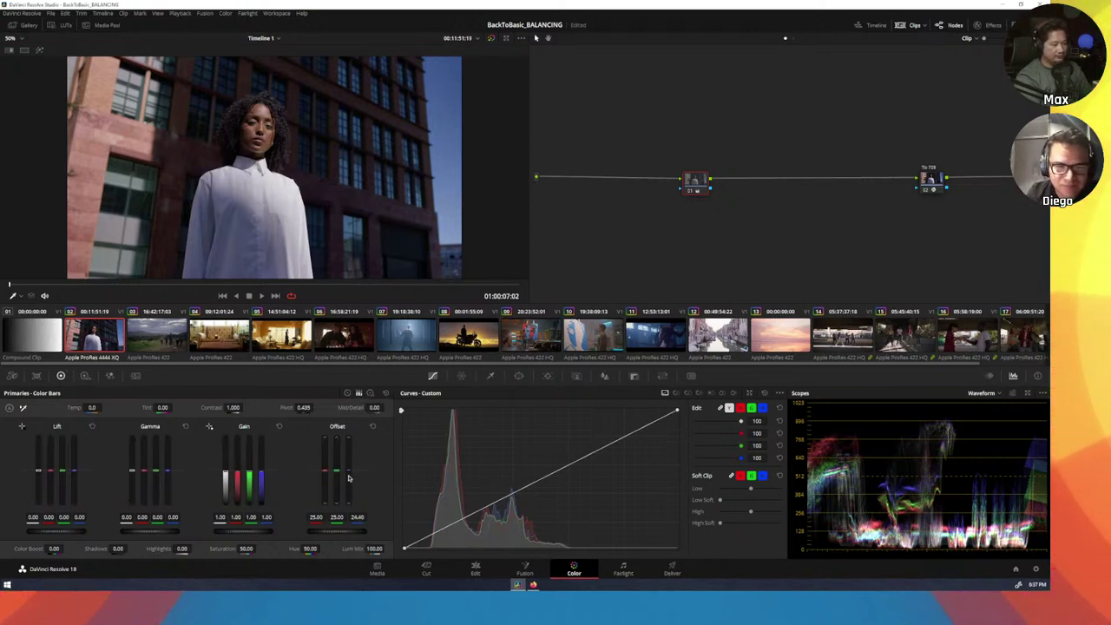
drag(350, 473, 349, 512)
key(ctrl+z)
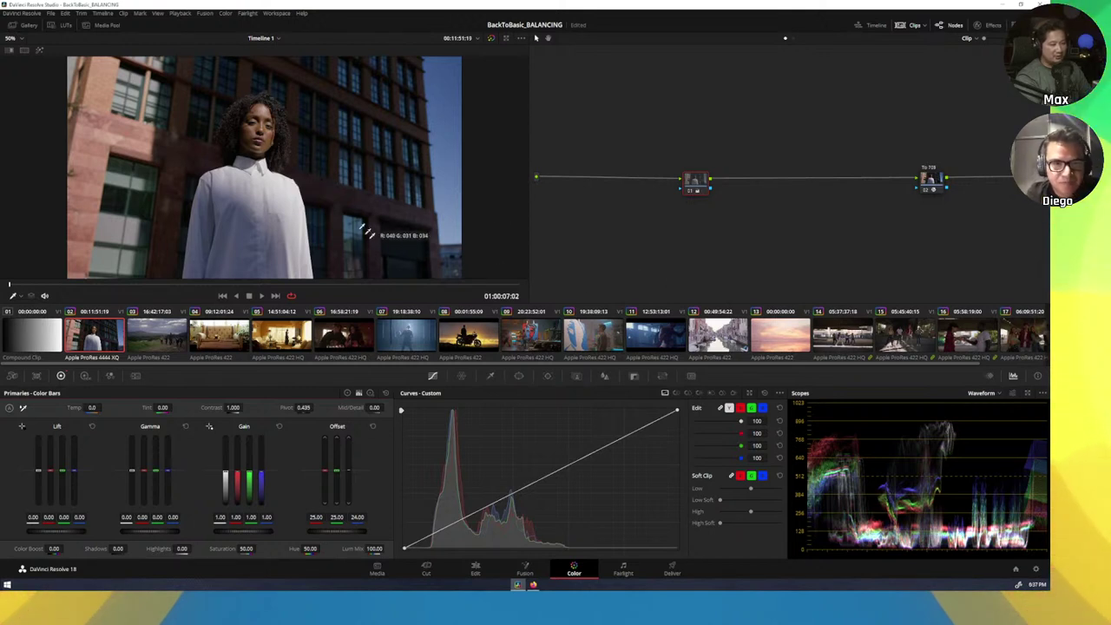
click(1045, 393)
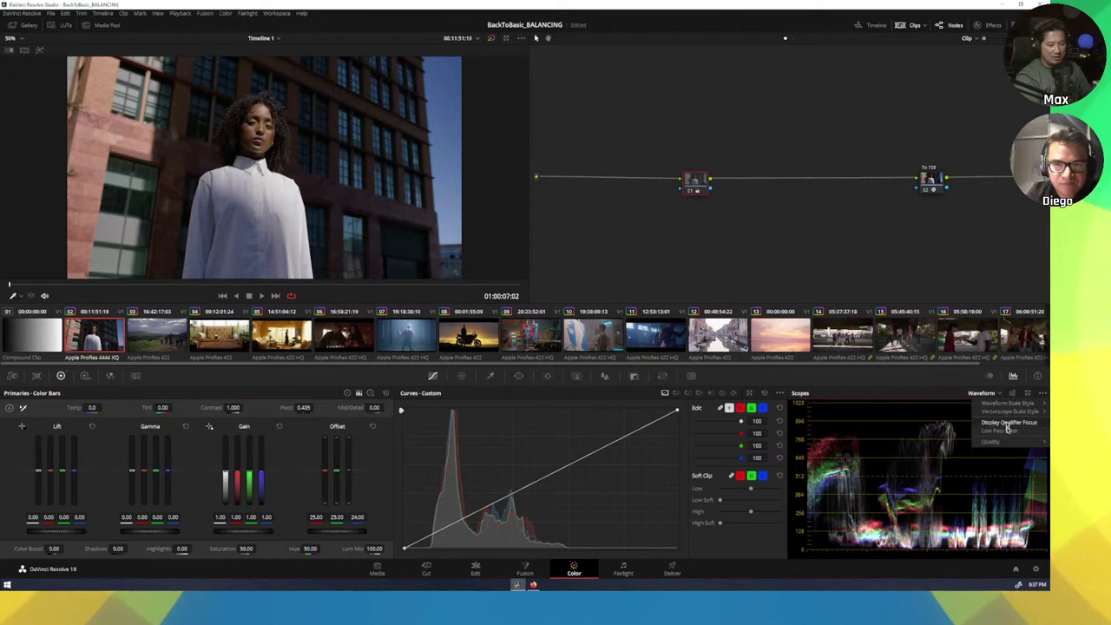
click(1026, 424)
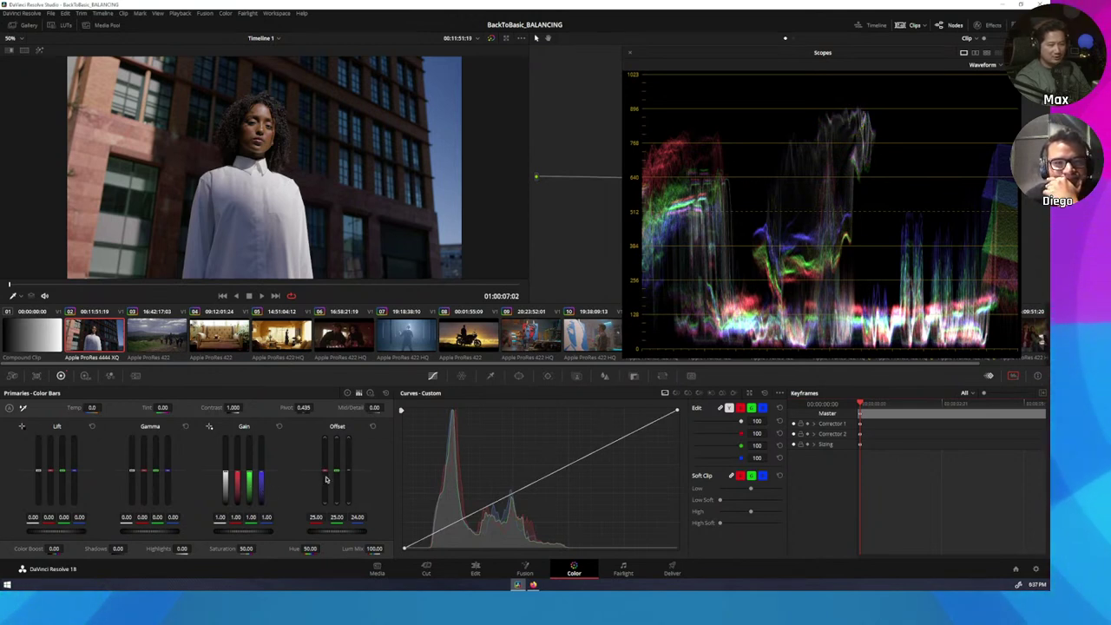
drag(326, 479, 327, 484)
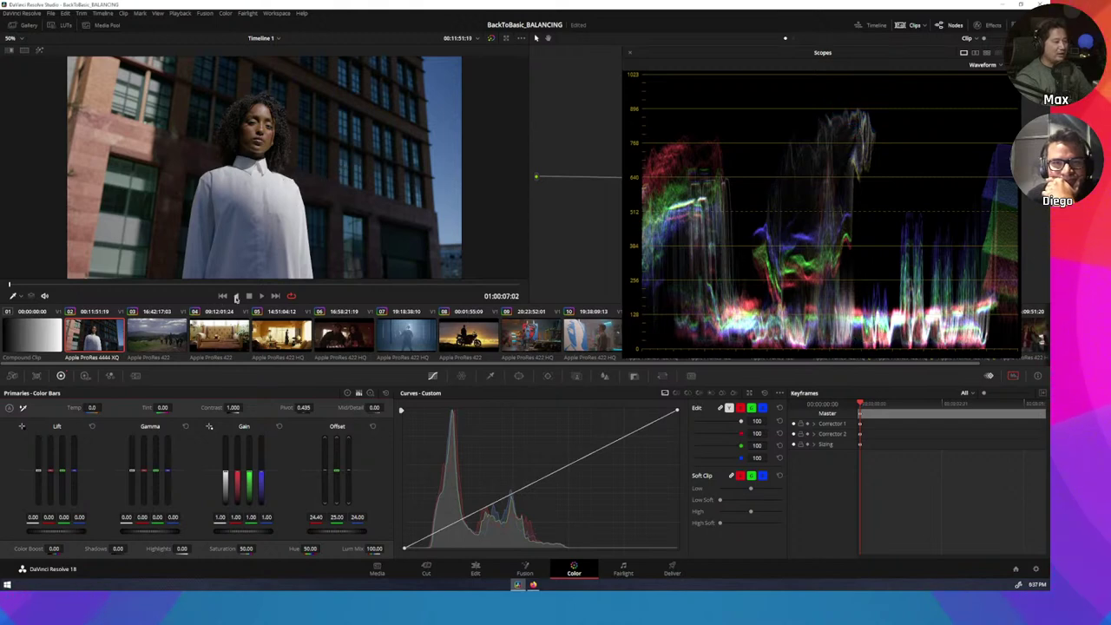
click(168, 340)
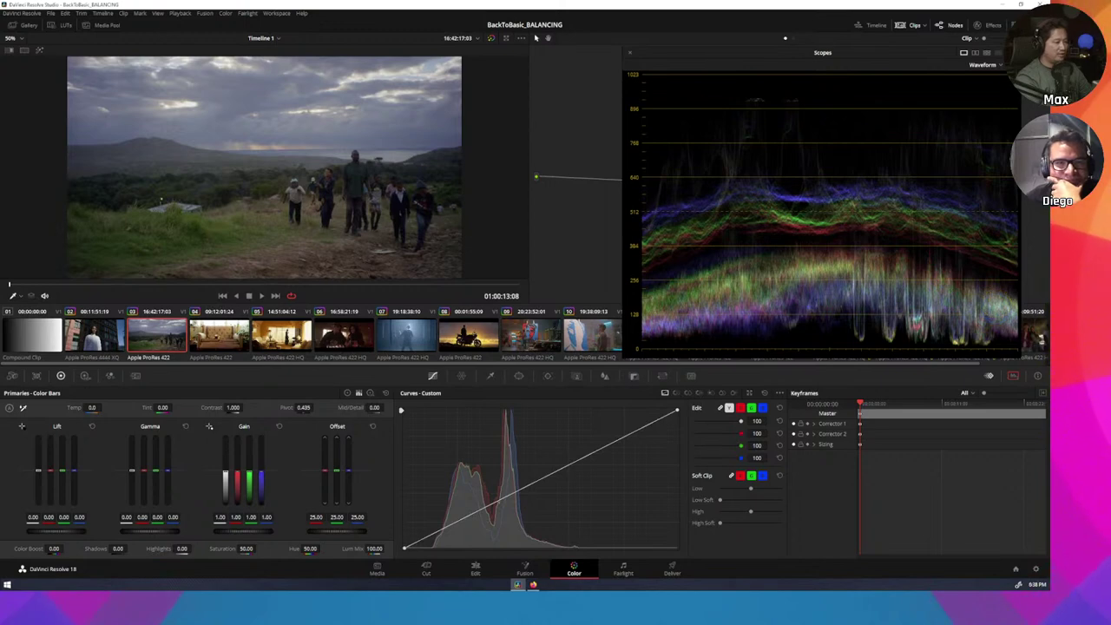
drag(11, 285, 207, 285)
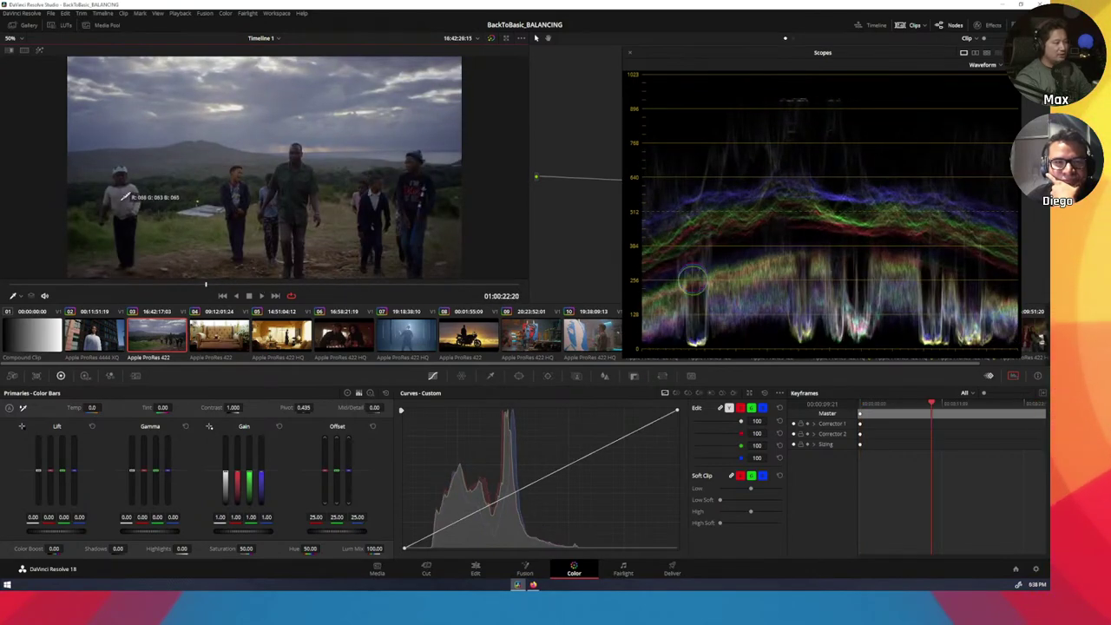
mouse_move(127, 197)
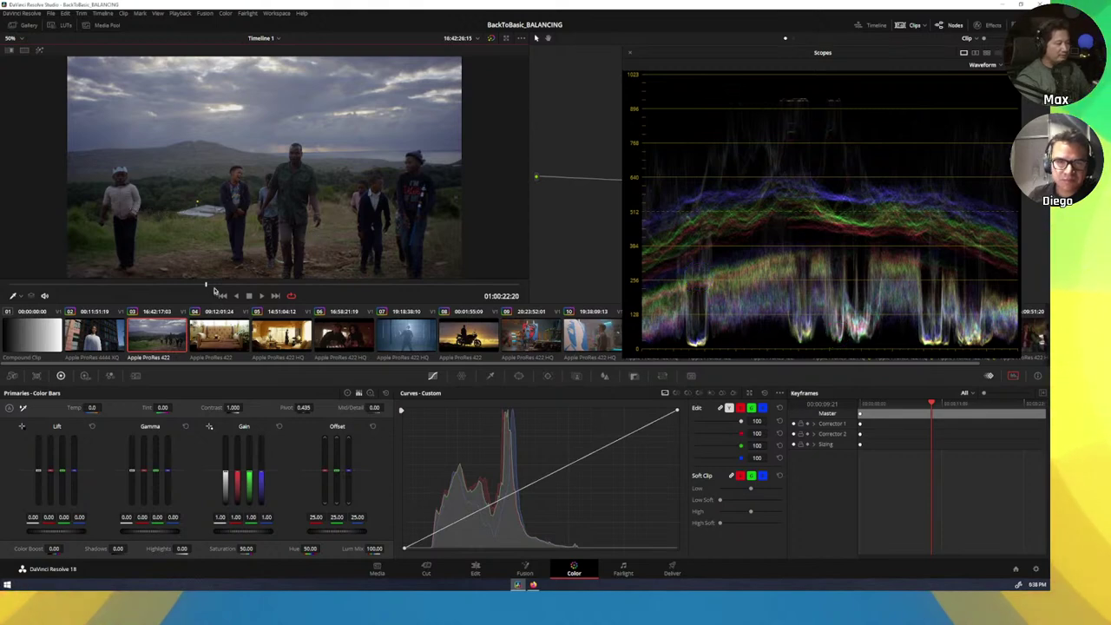
drag(208, 284, 41, 285)
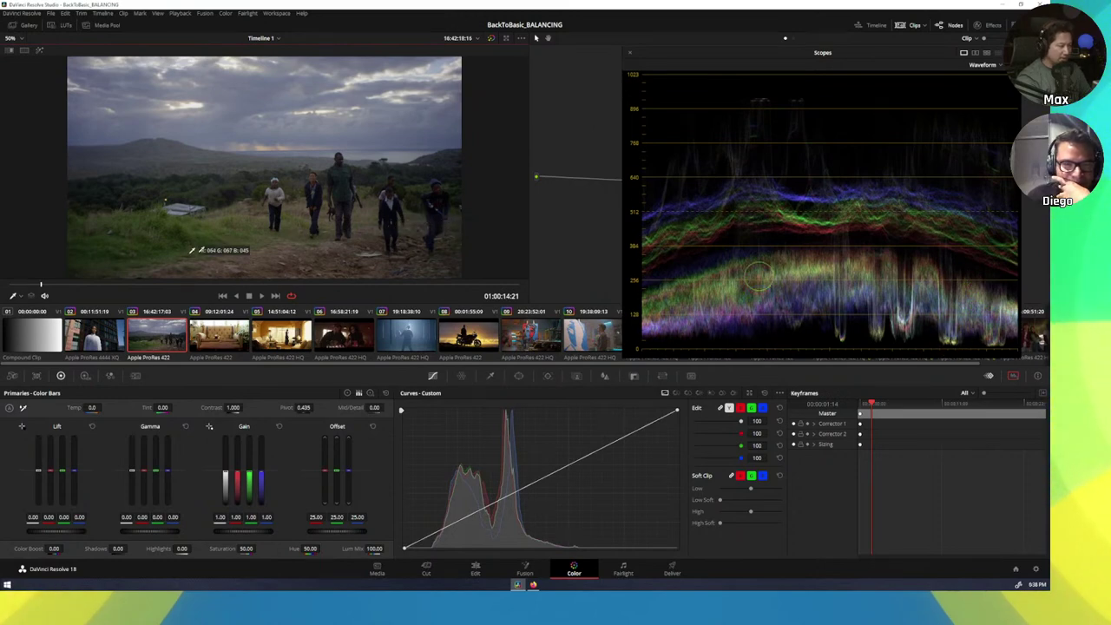
drag(104, 284, 401, 282)
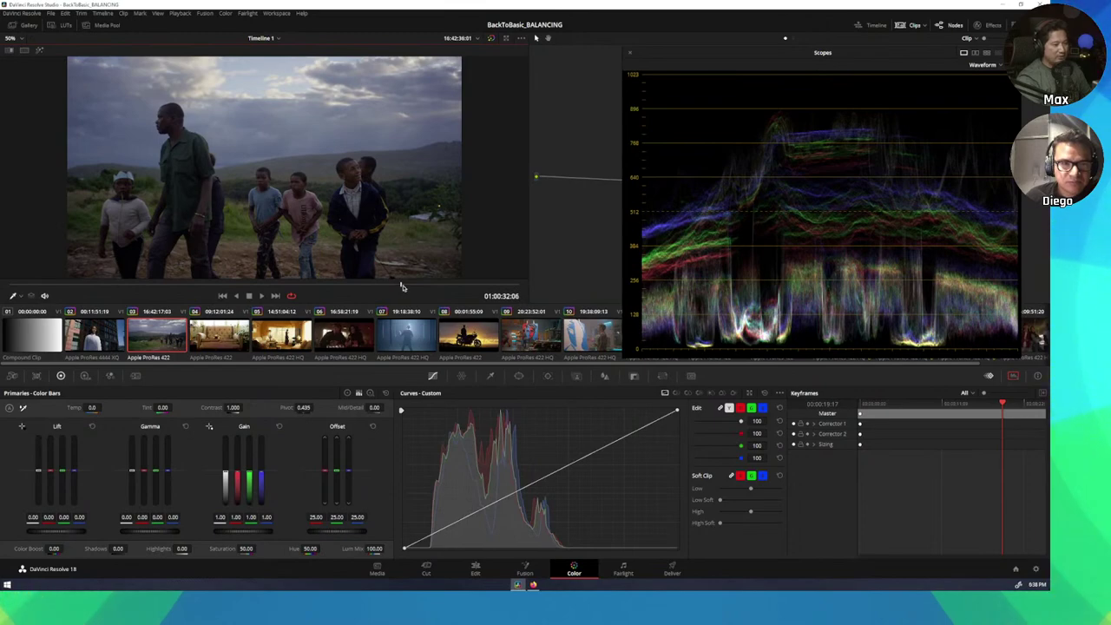
drag(401, 287, 500, 285)
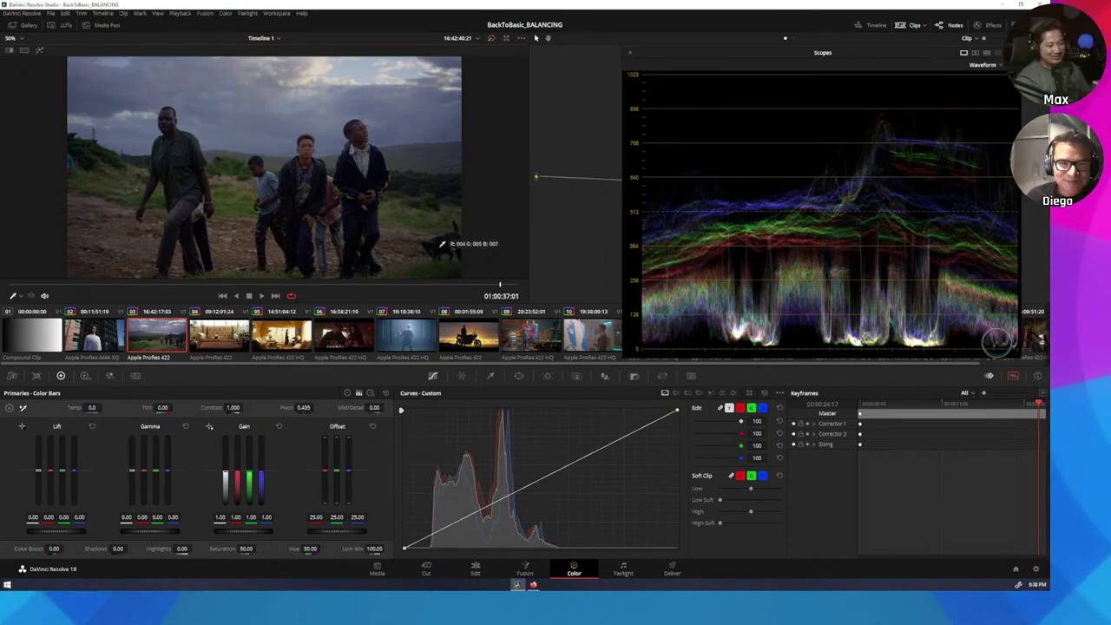
- Lower the hillside clip's blue Offset to 24.40, leaving red and green at 25.00
drag(679, 56, 711, 48)
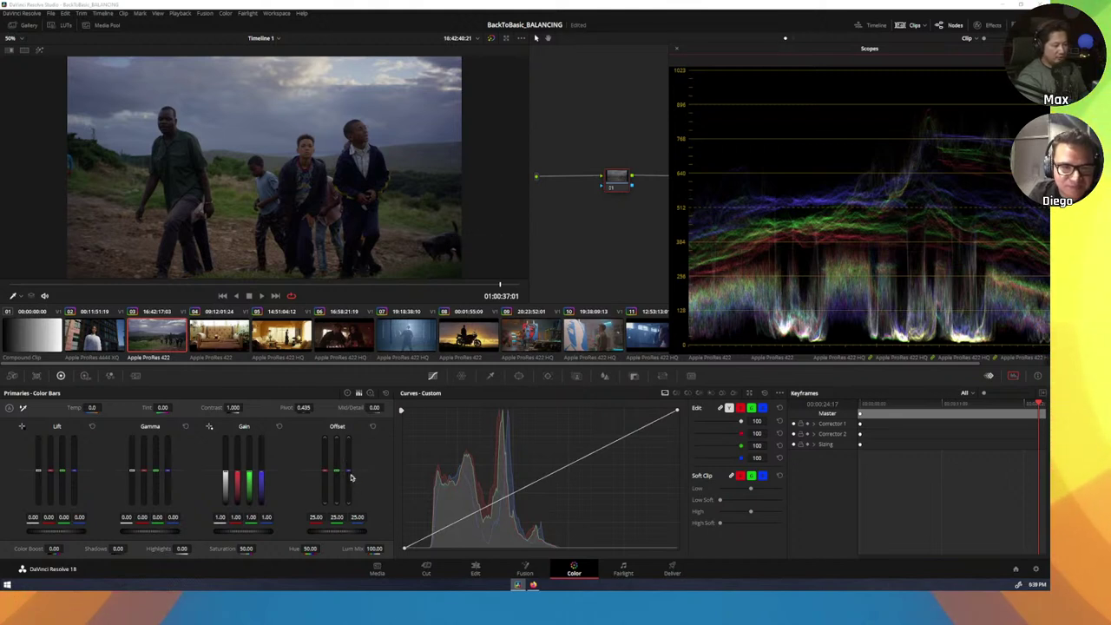
drag(352, 477, 352, 483)
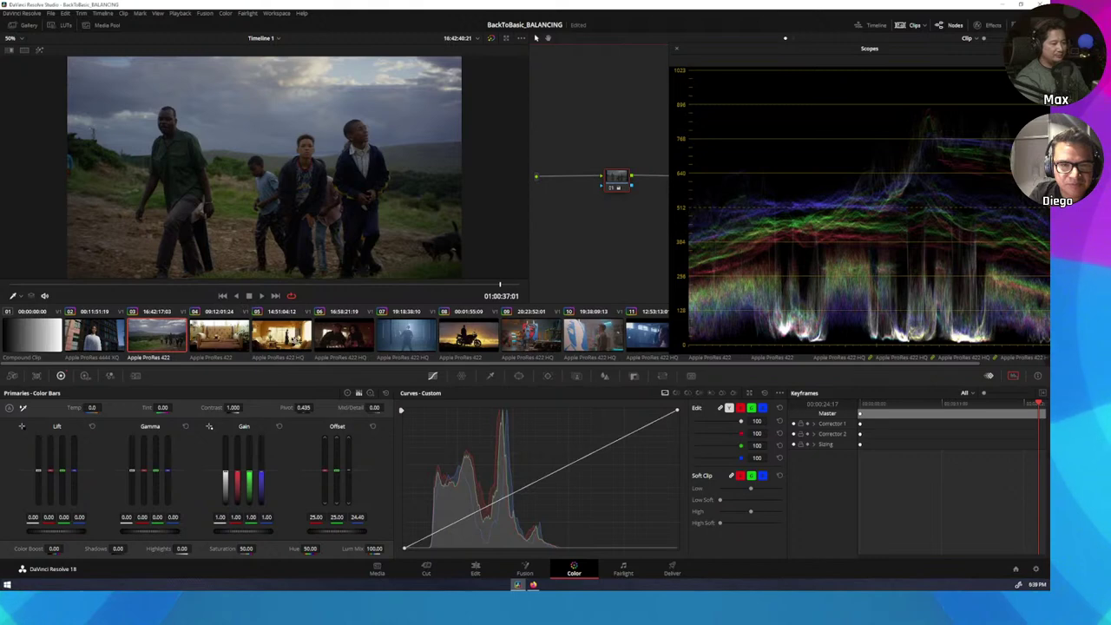
- Select clip 05, the sunlit living room, and turn off the picker RGB readout
click(281, 334)
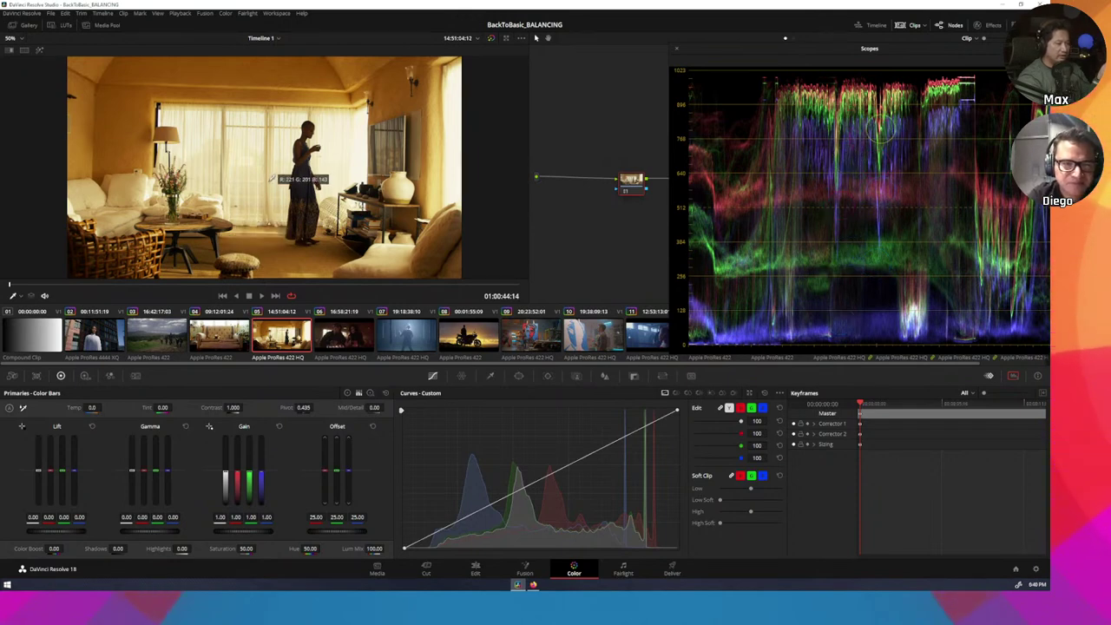
right_click(254, 132)
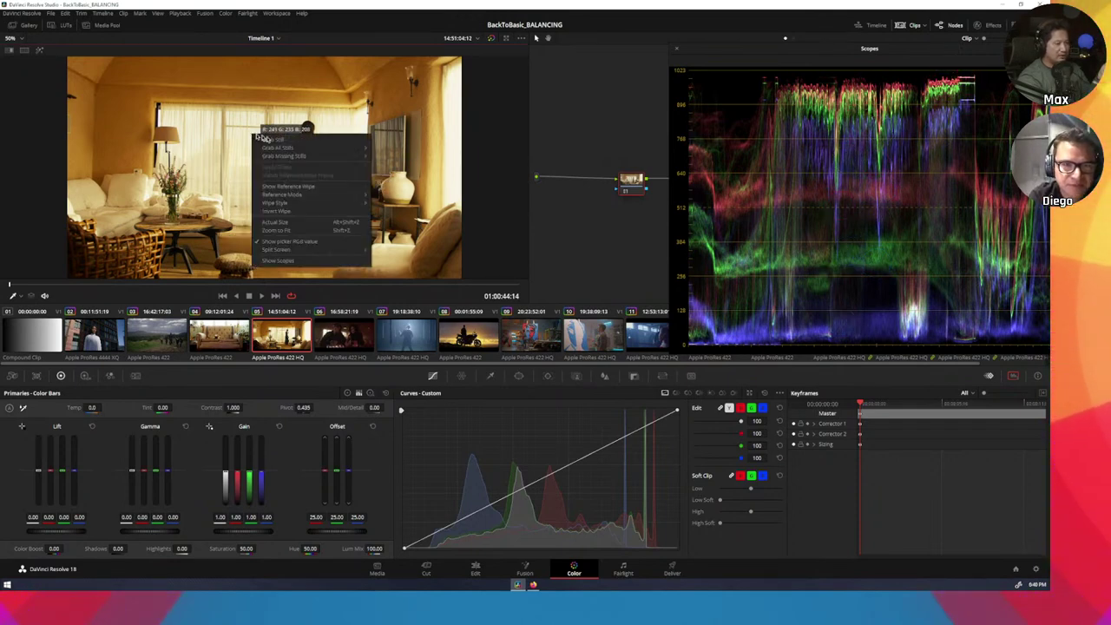
click(303, 244)
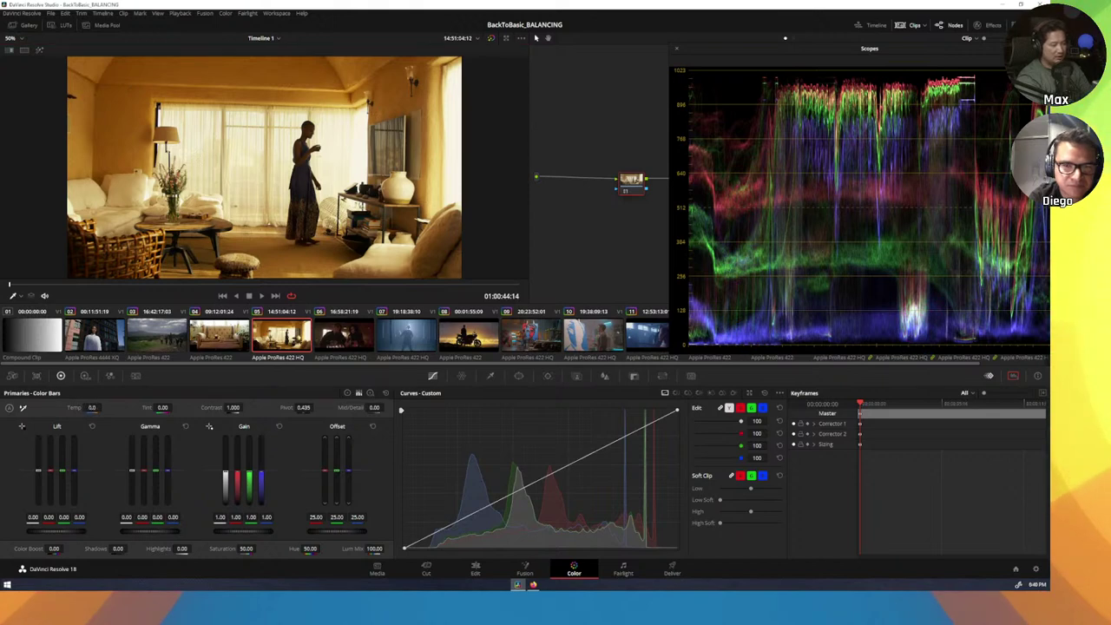
- Drop the interior shot's Temp to -1590 to cool its warm cast
drag(92, 407, 51, 407)
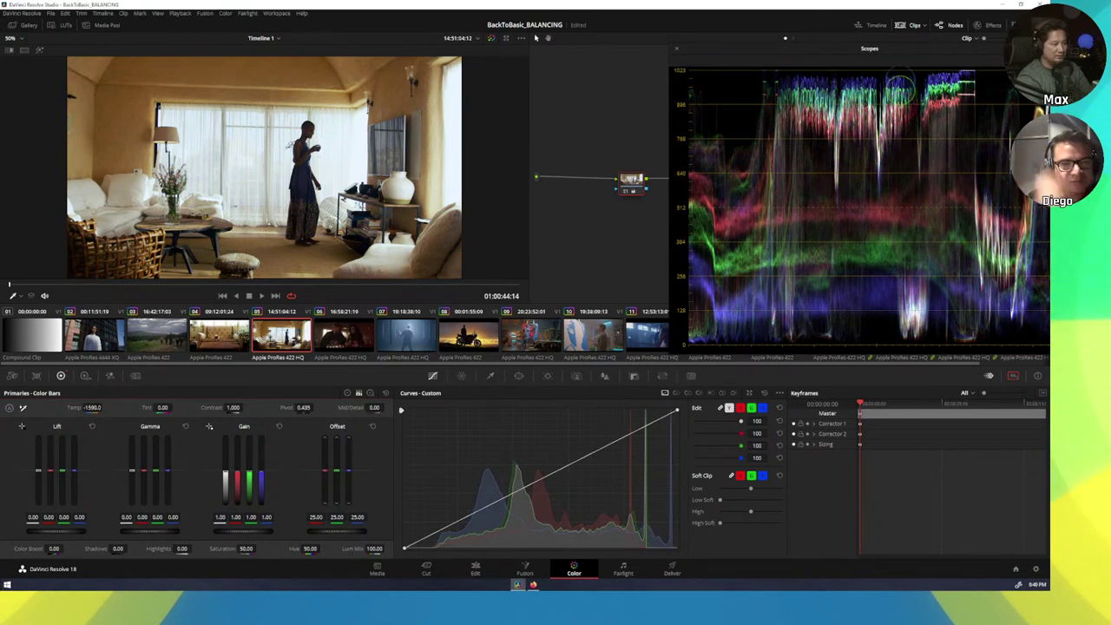
right_click(122, 188)
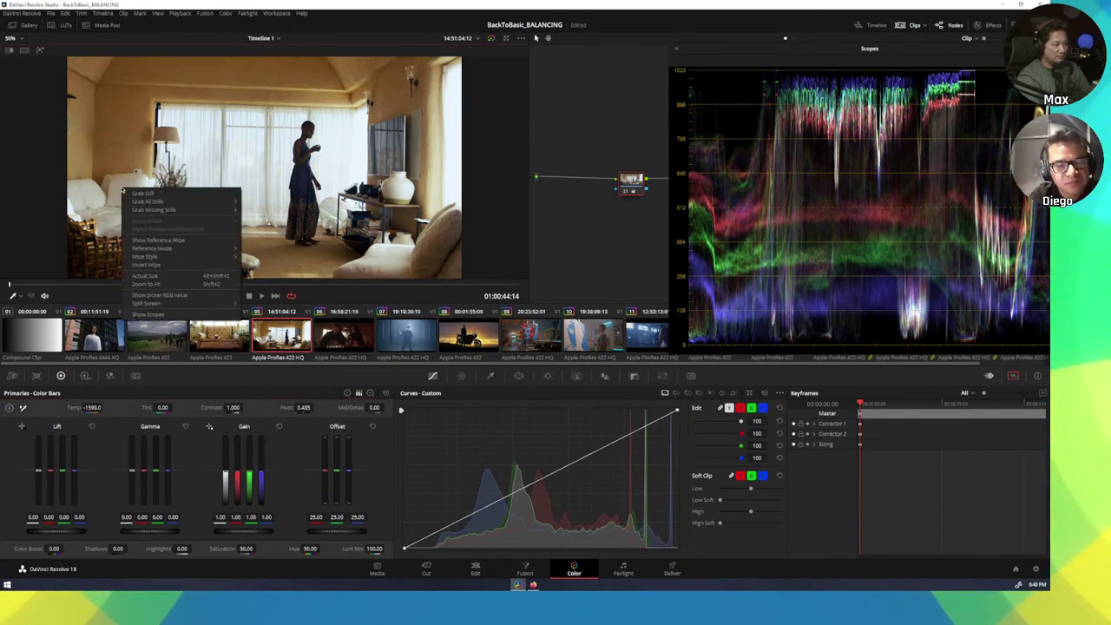
- Restore the picker RGB readout, toggle the Primary Balance node off and on, then go to clip 06
click(183, 296)
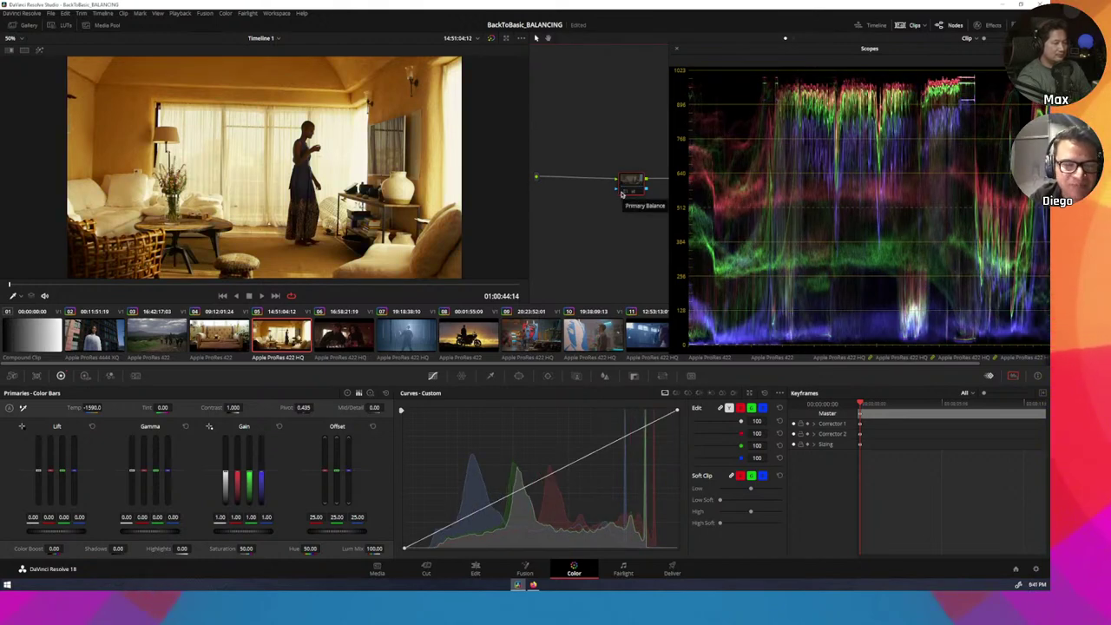
click(627, 183)
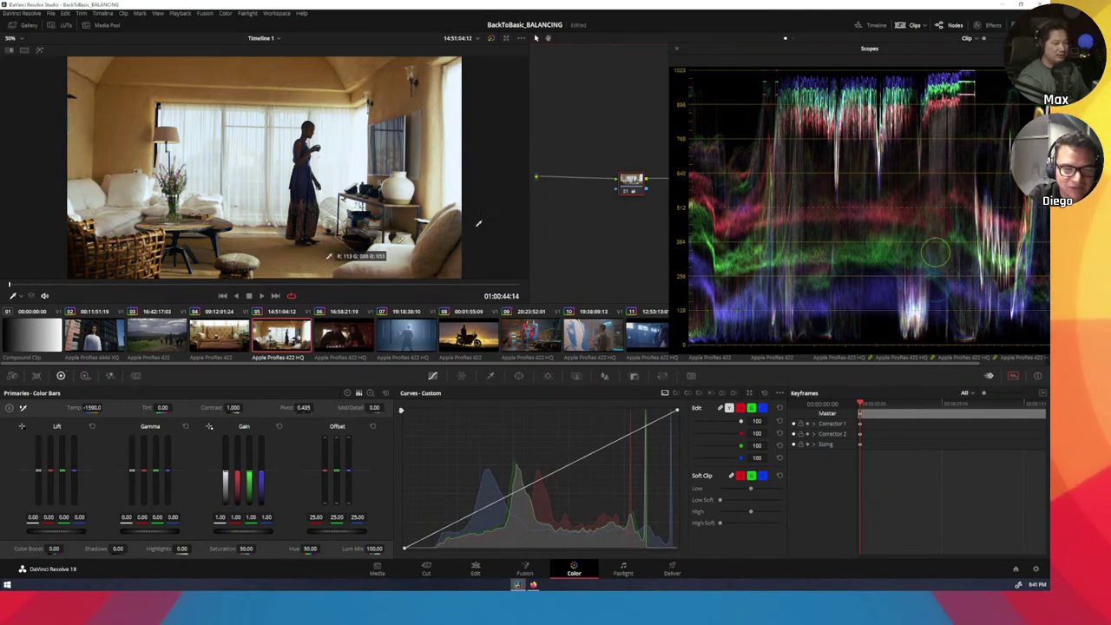
key(ctrl+d)
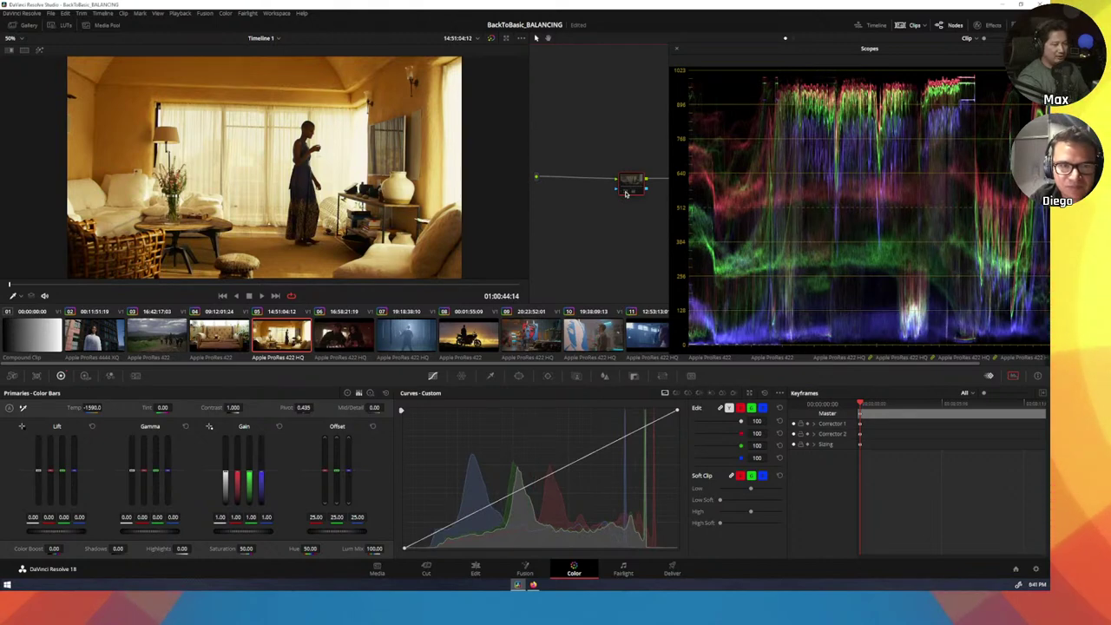
key(ctrl+d)
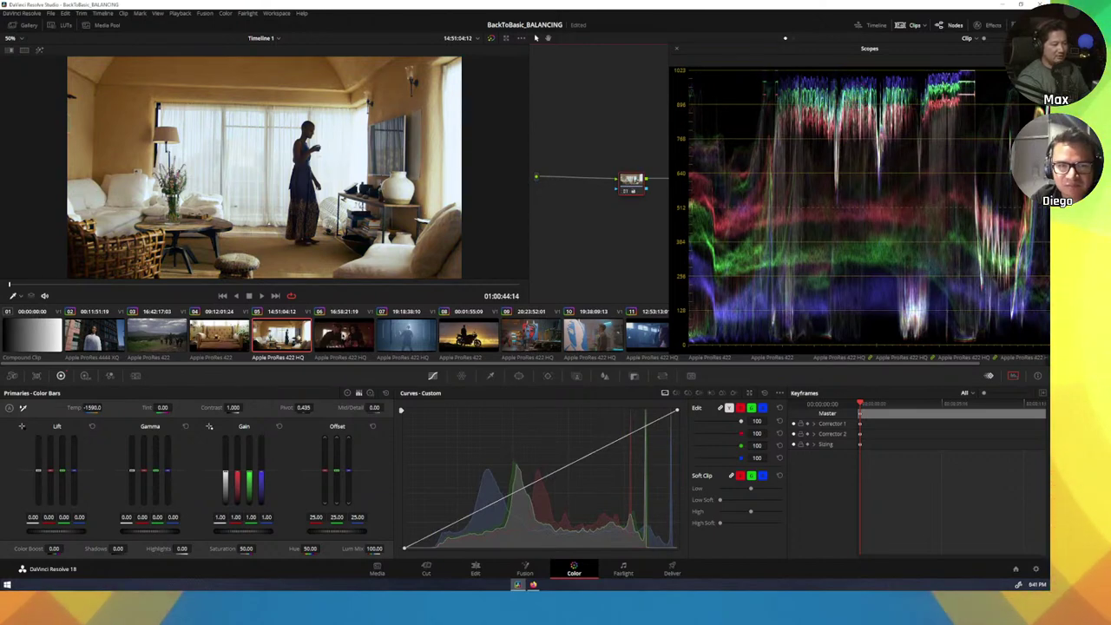
key(Down)
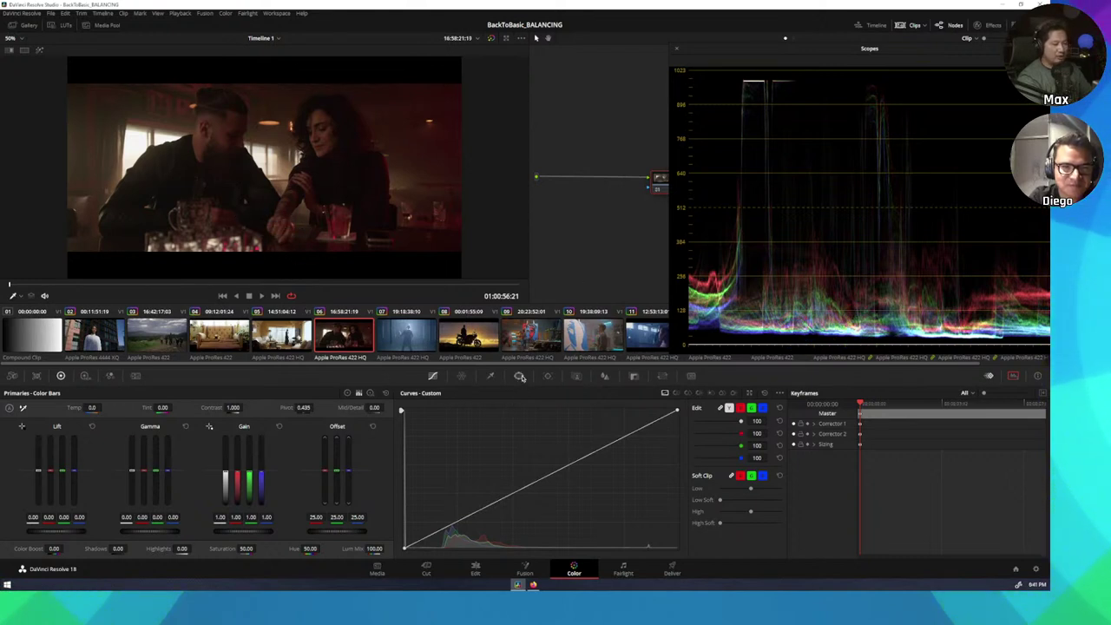
- Draw a small Pen window on the man's dark jacket and isolate it with Highlight
click(520, 376)
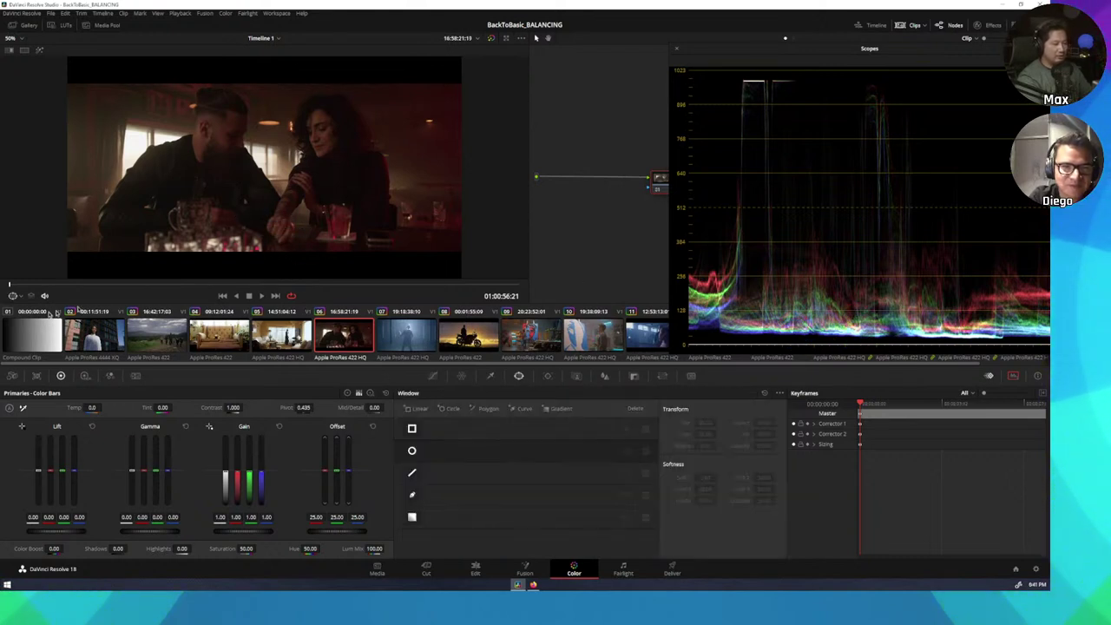
click(412, 494)
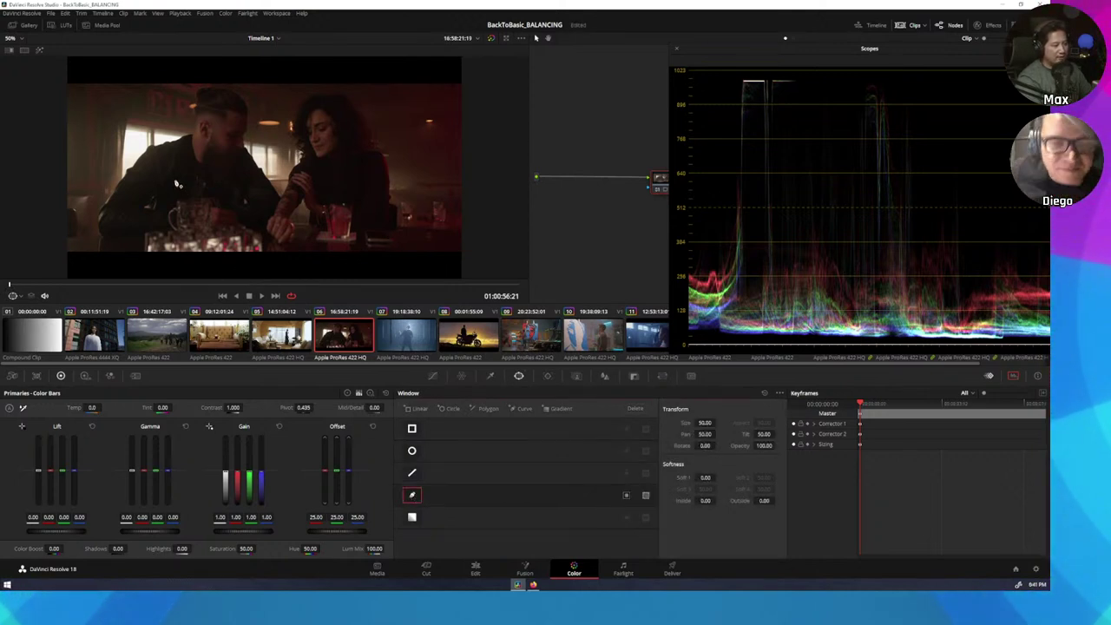
click(174, 183)
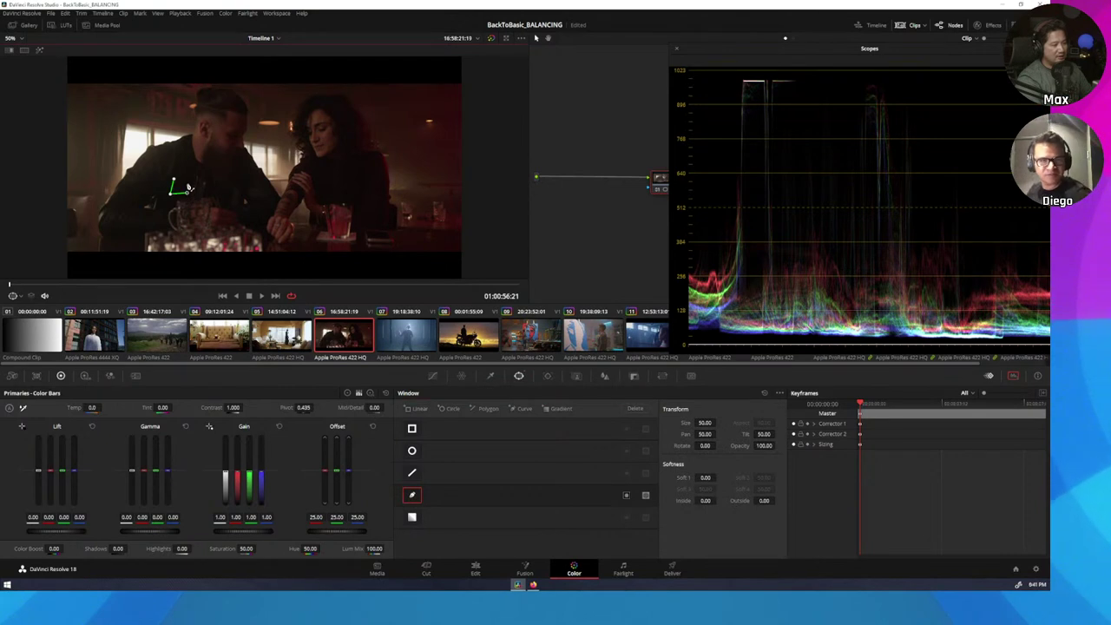
click(175, 183)
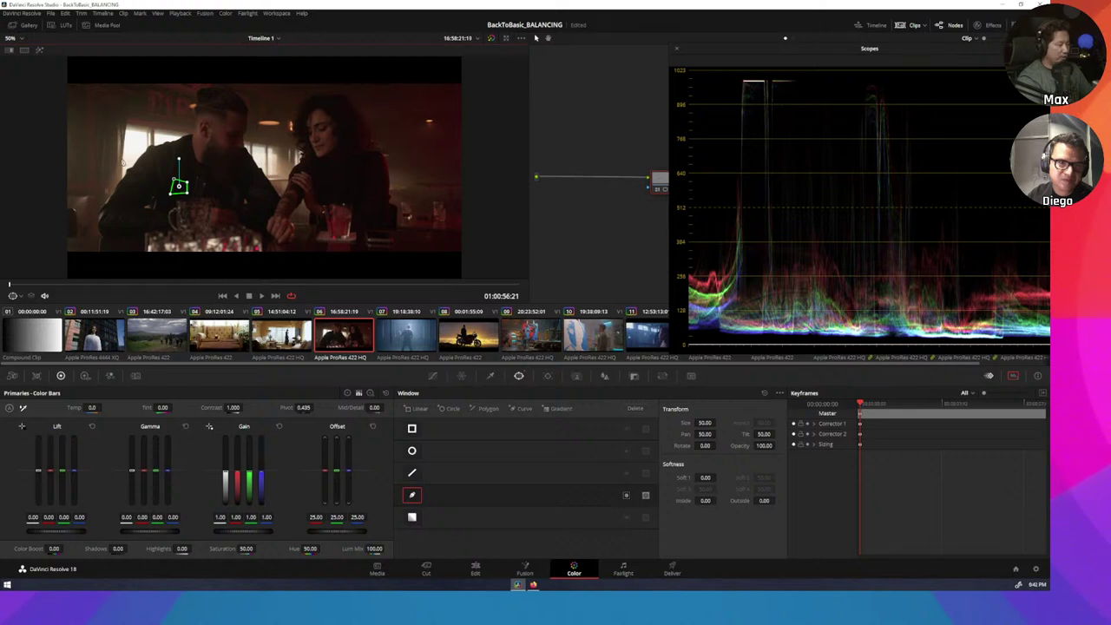
click(40, 51)
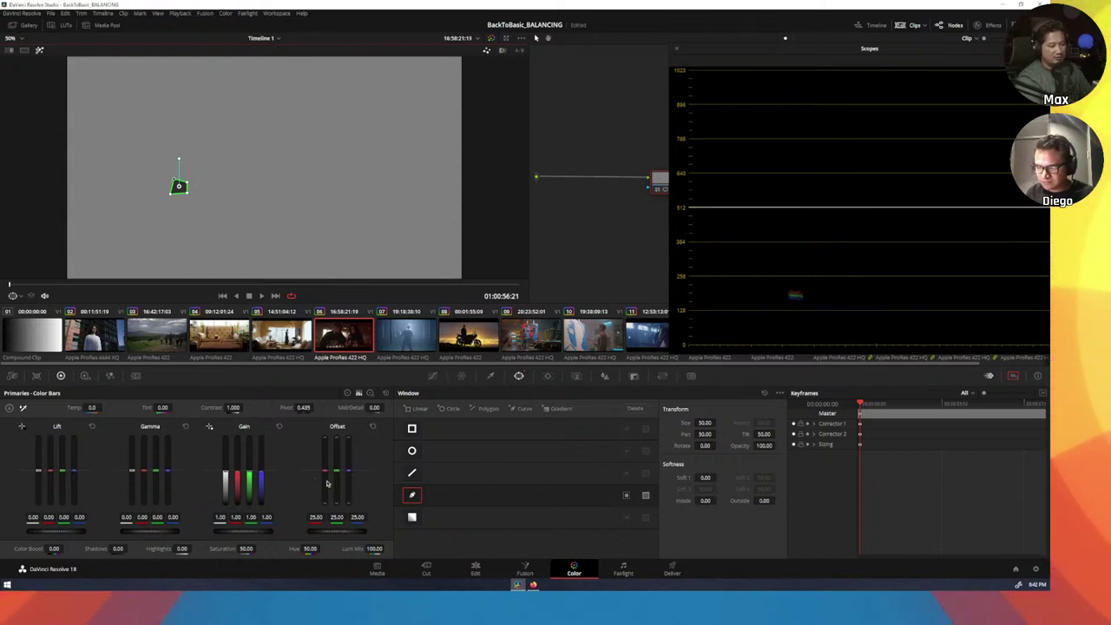
- Lower the bar clip's red Offset to 23.80, turn off the Pen window, and shift the node left
drag(325, 471, 323, 485)
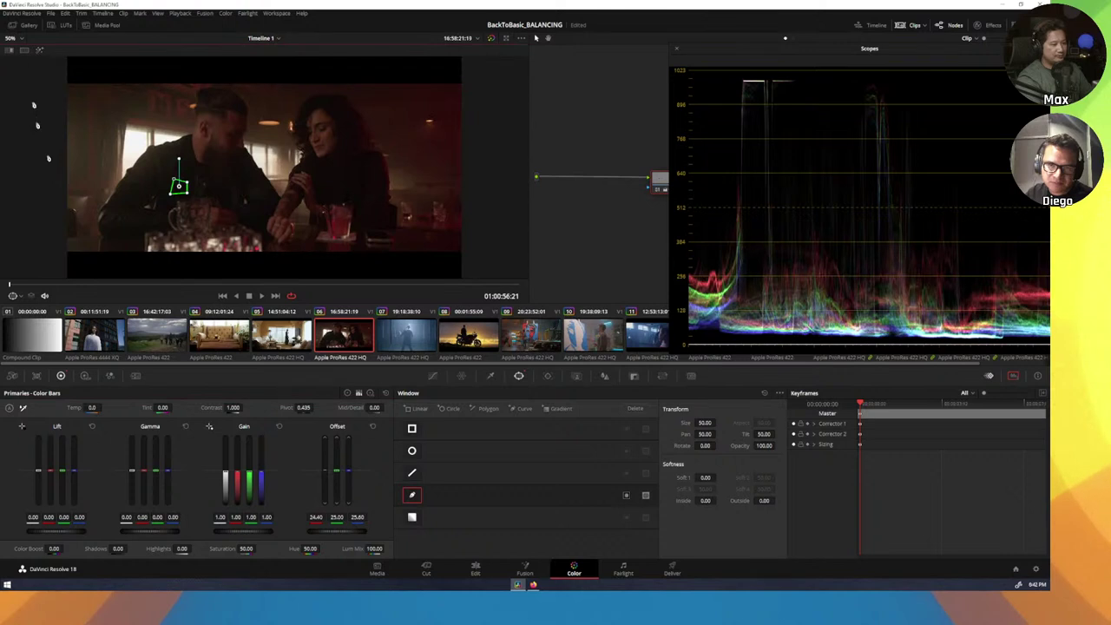
click(413, 497)
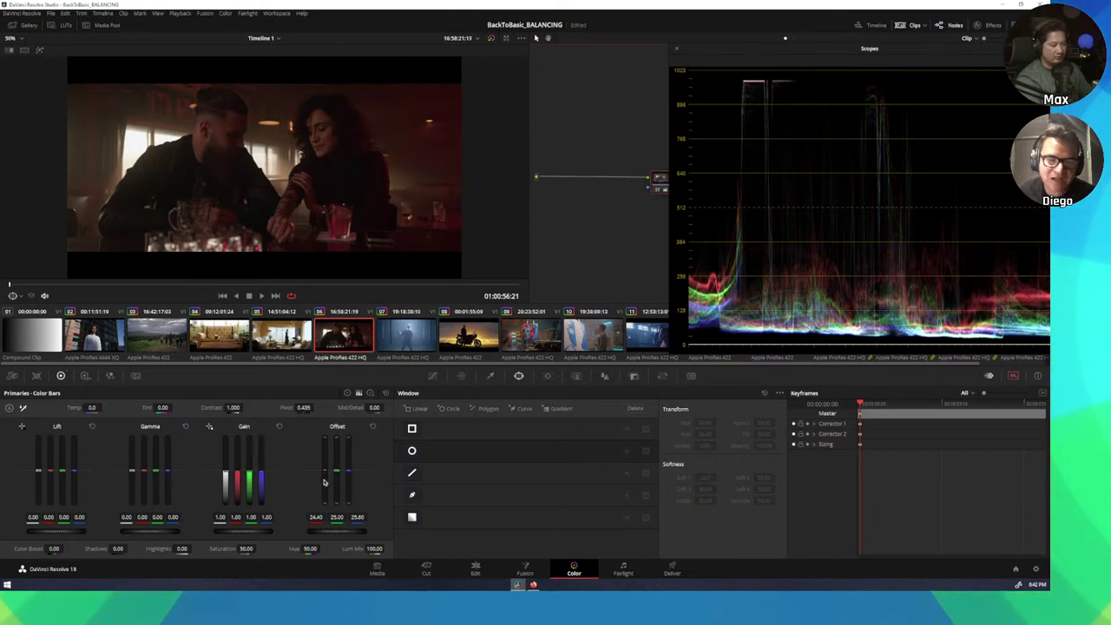
drag(327, 479, 327, 479)
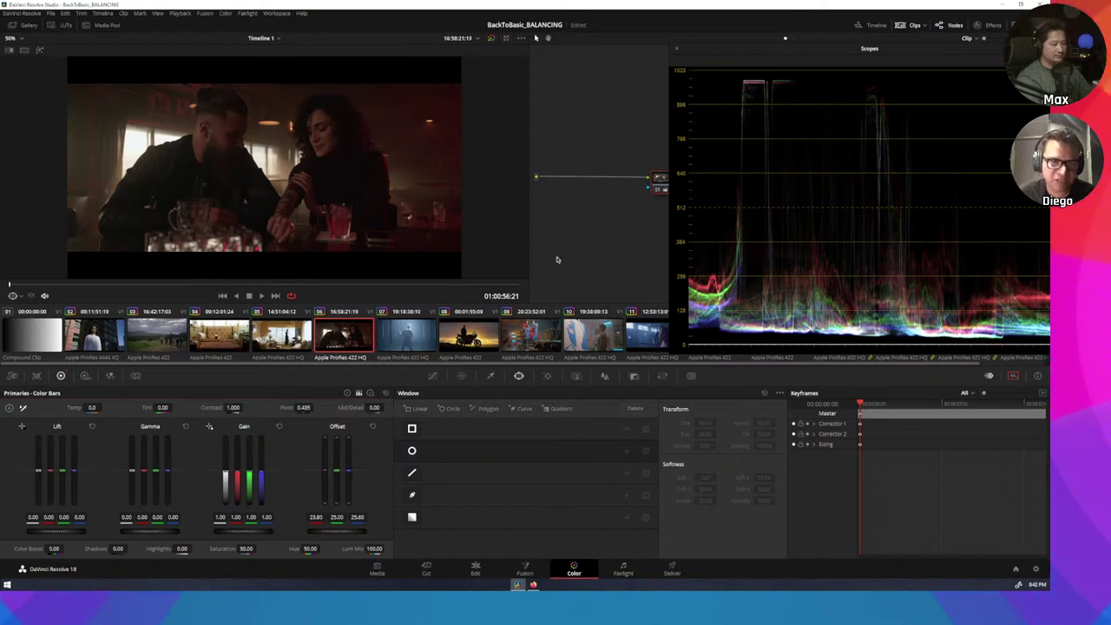
drag(660, 180, 596, 177)
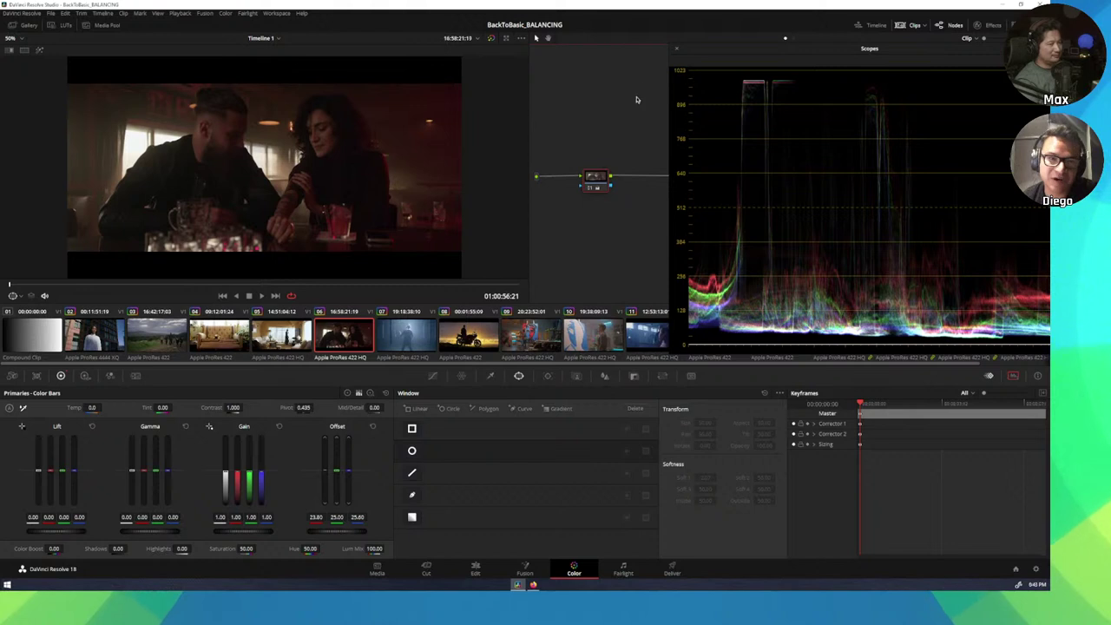
- Re-dock the scopes and load clip 07, the blue-lit guitarist shot
click(678, 50)
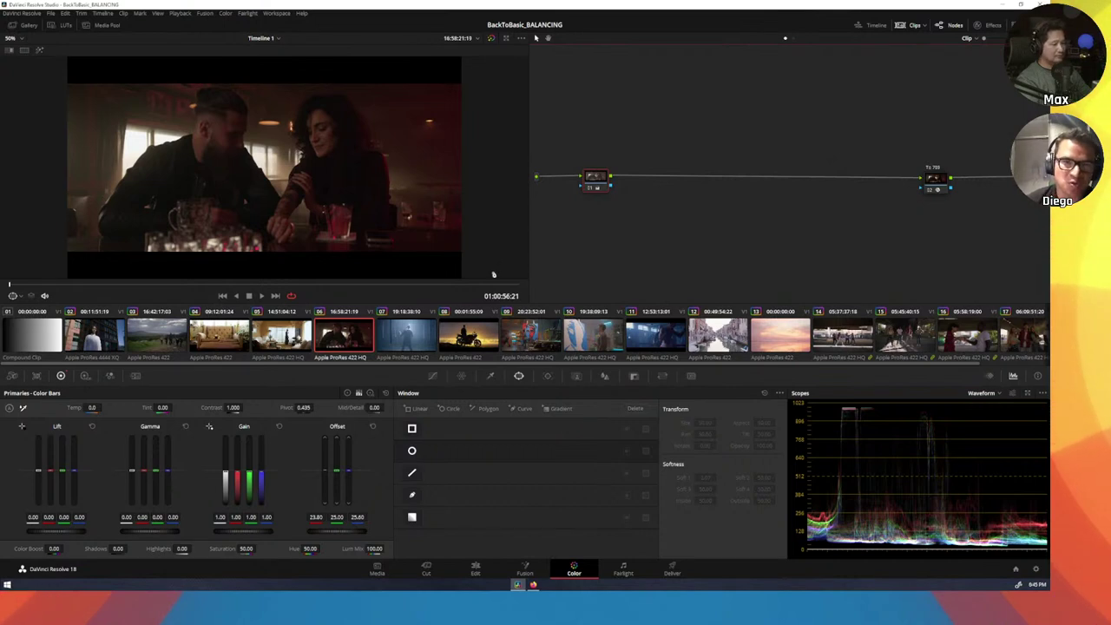
click(420, 345)
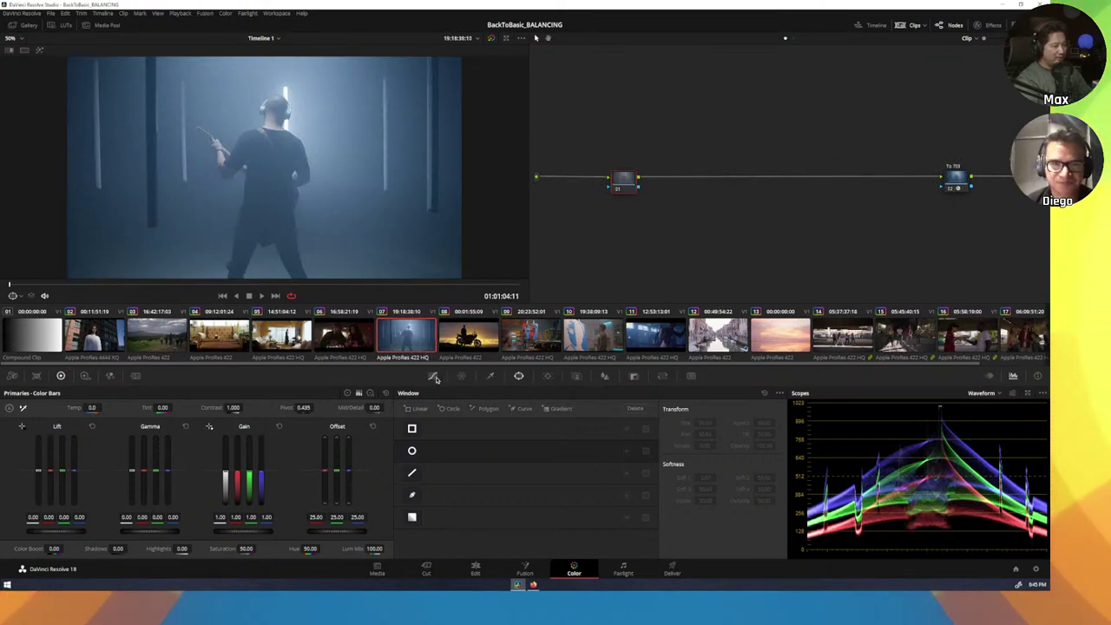
click(983, 393)
click(995, 423)
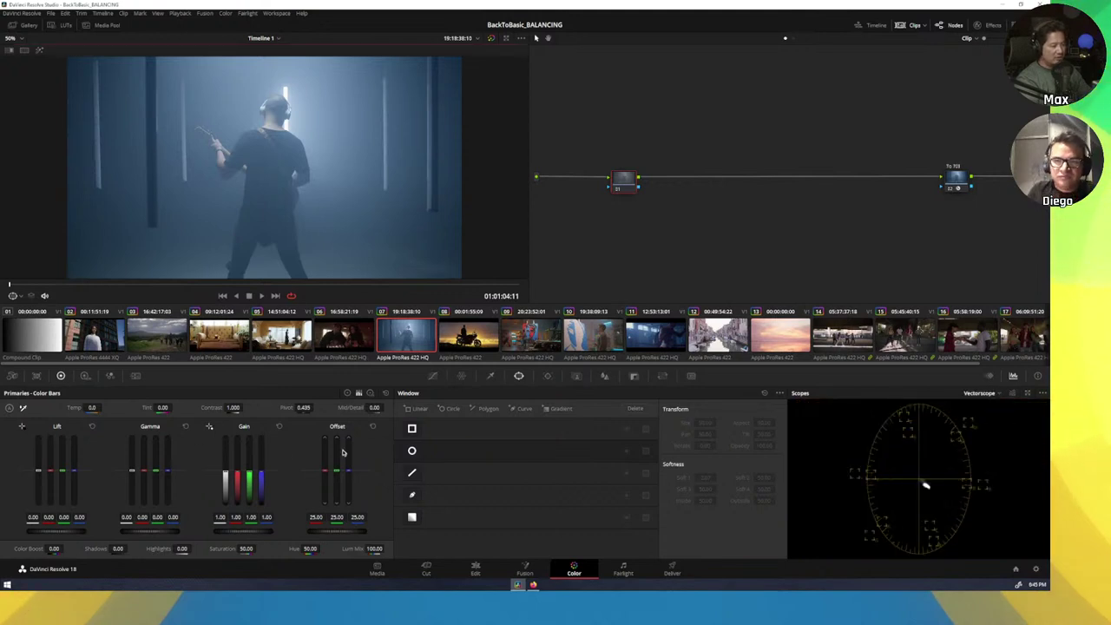
click(348, 395)
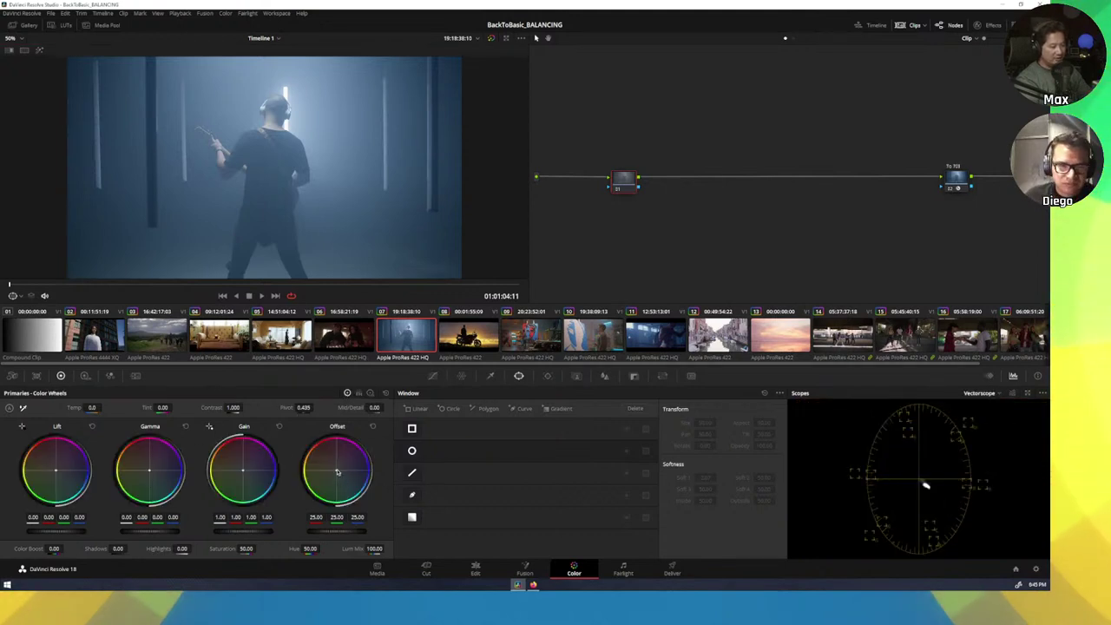
drag(336, 470, 334, 469)
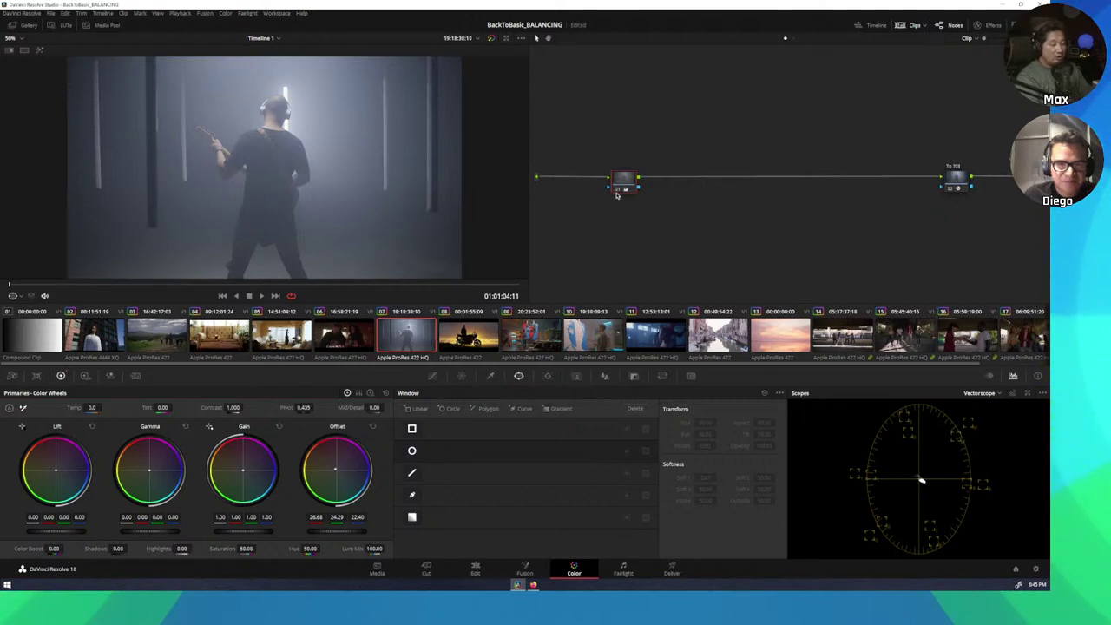
key(ctrl+d)
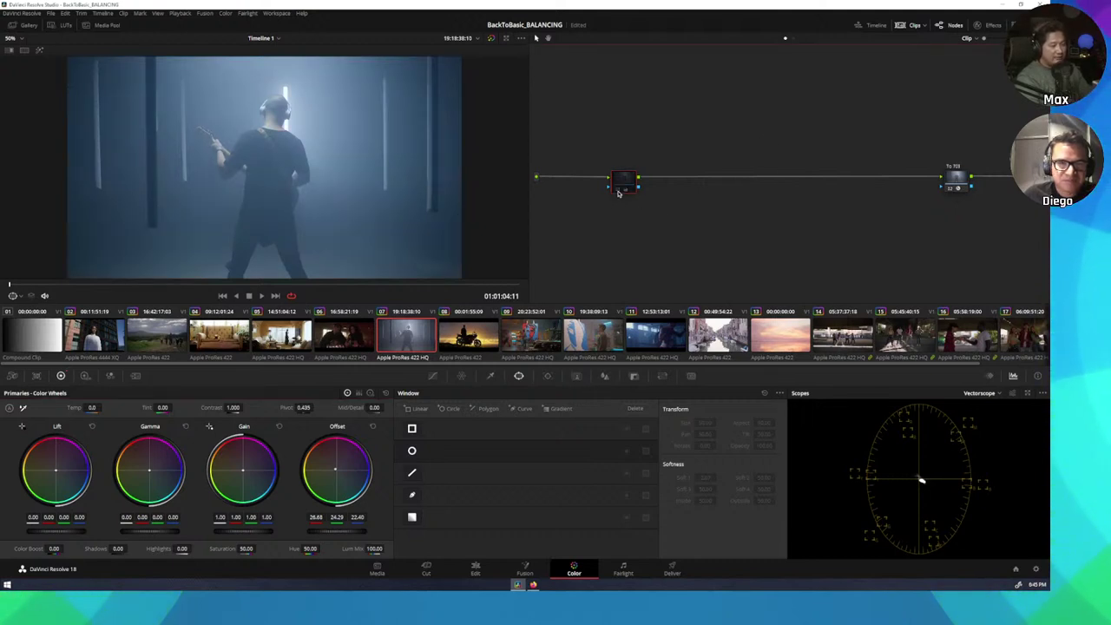
key(ctrl+d)
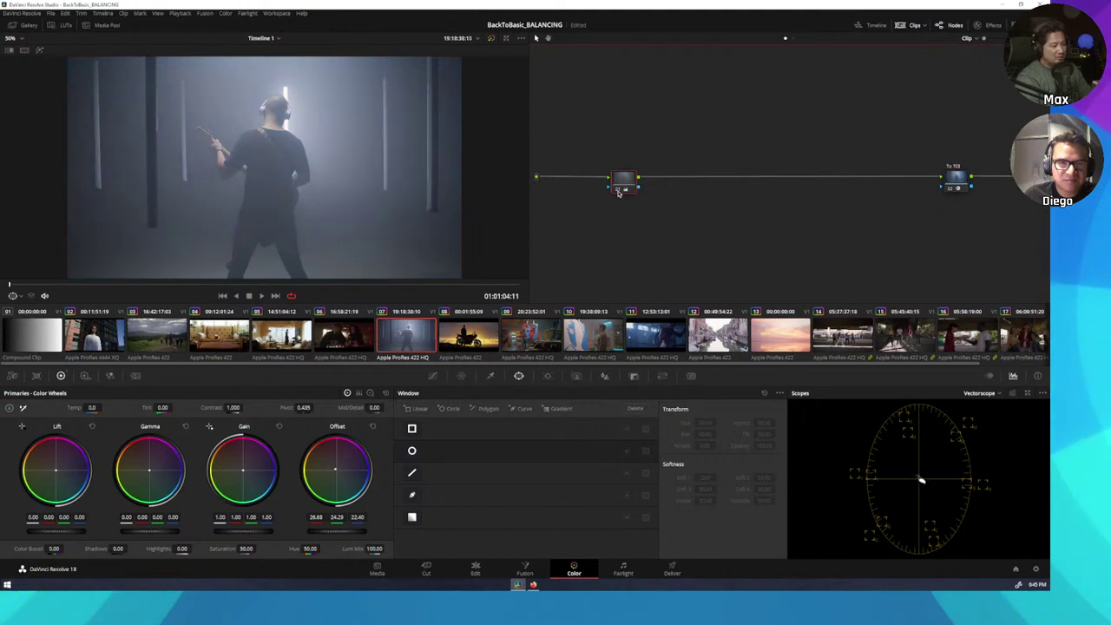
key(ctrl+d)
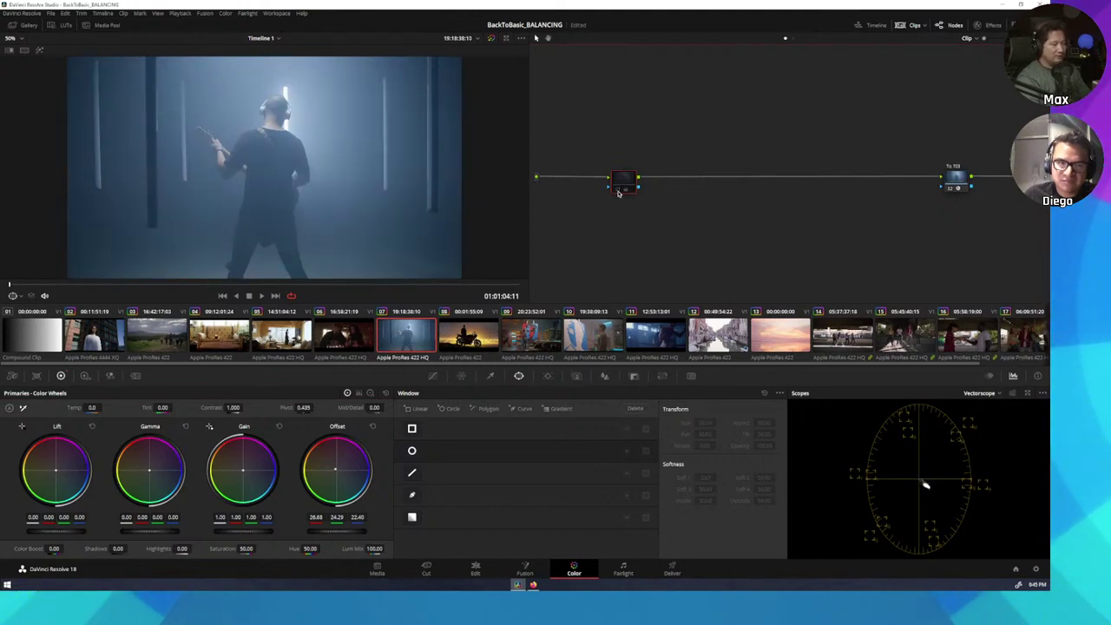
key(ctrl+d)
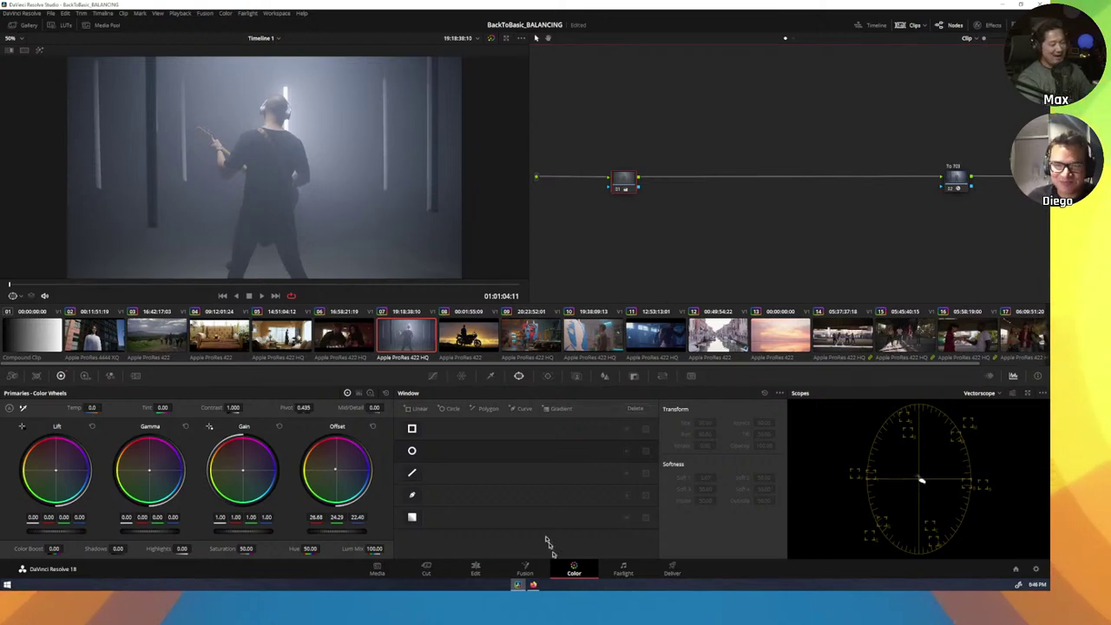
- In the browser, open Red Giant's 'balance first or look first' tweet and zoom in
click(535, 584)
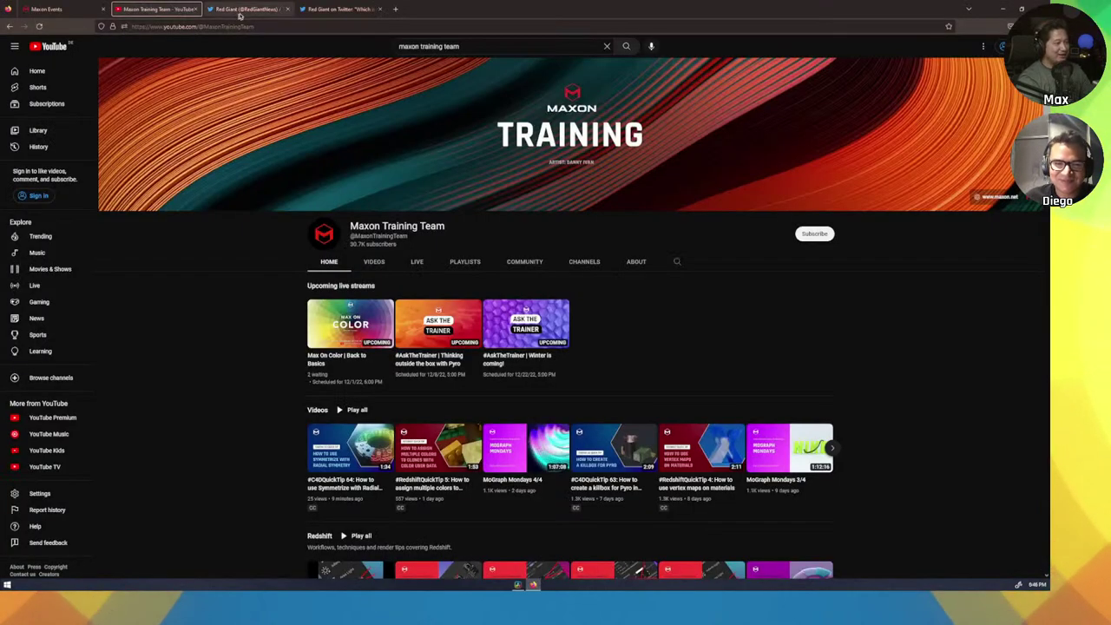
click(244, 9)
scroll(268, 248, up, 3)
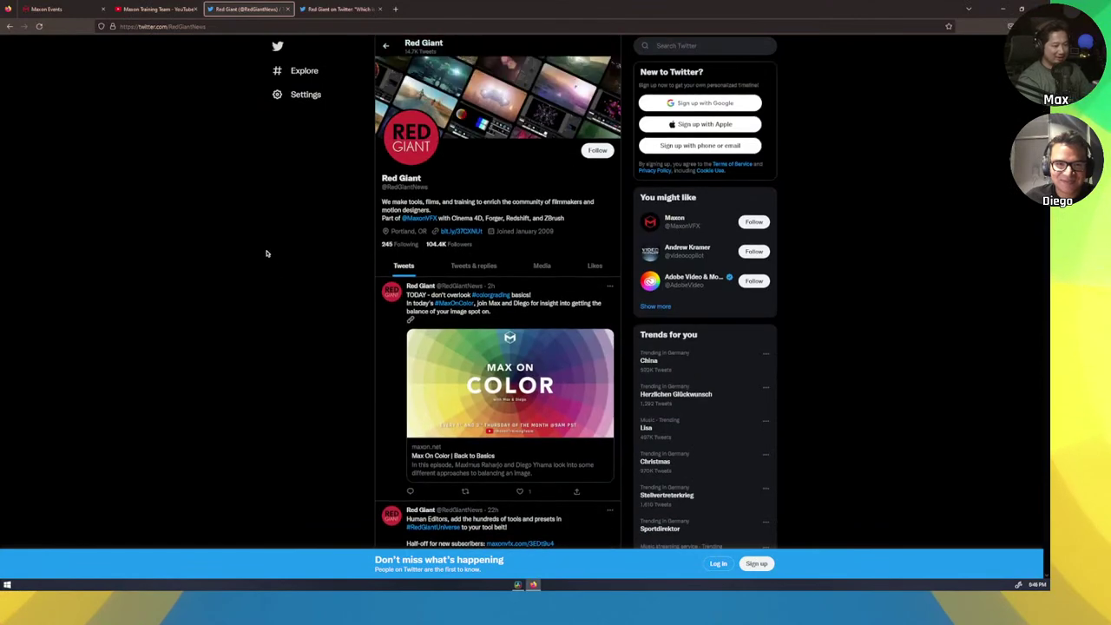
scroll(266, 252, down, 1)
scroll(267, 247, up, 2)
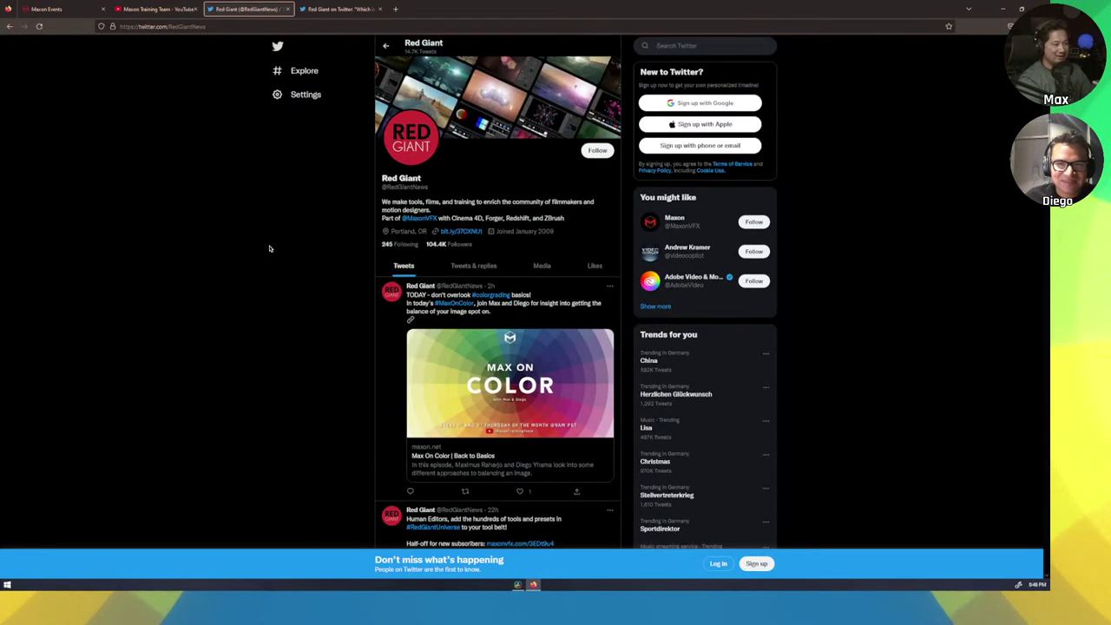
click(364, 7)
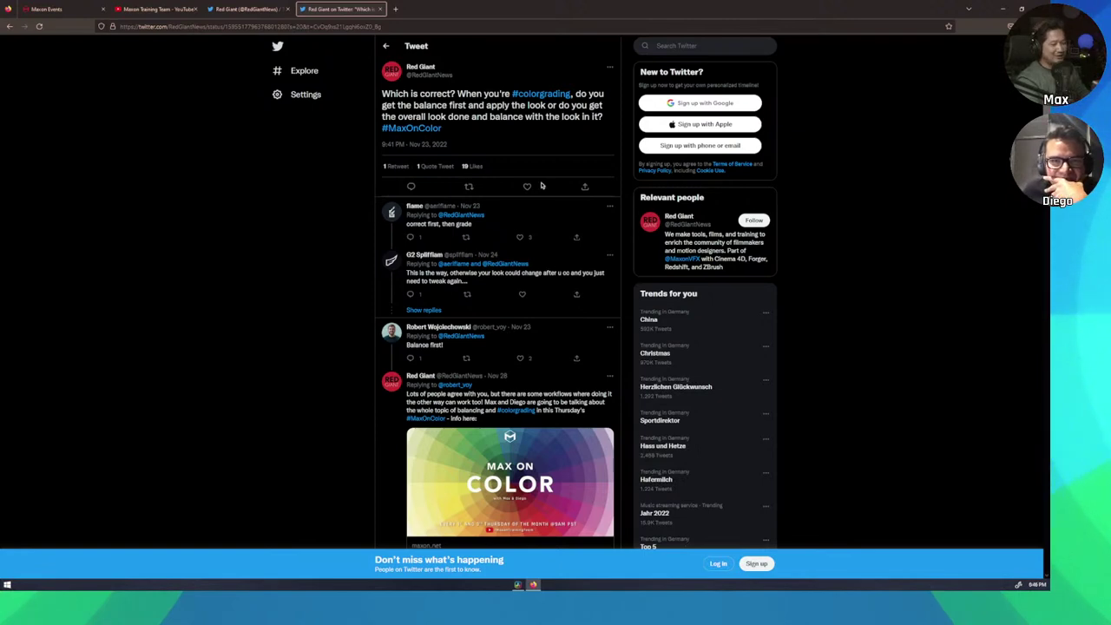
key(ctrl+plus)
key(ctrl+plus)
key(ctrl+plus)
key(ctrl+plus)
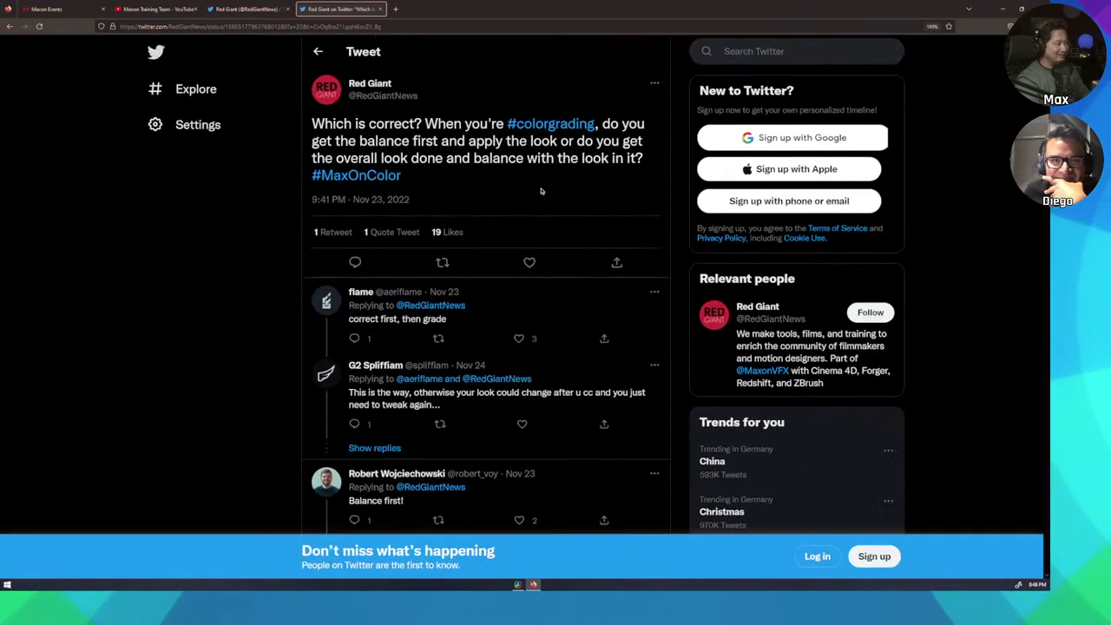
scroll(488, 263, down, 4)
scroll(459, 241, up, 2)
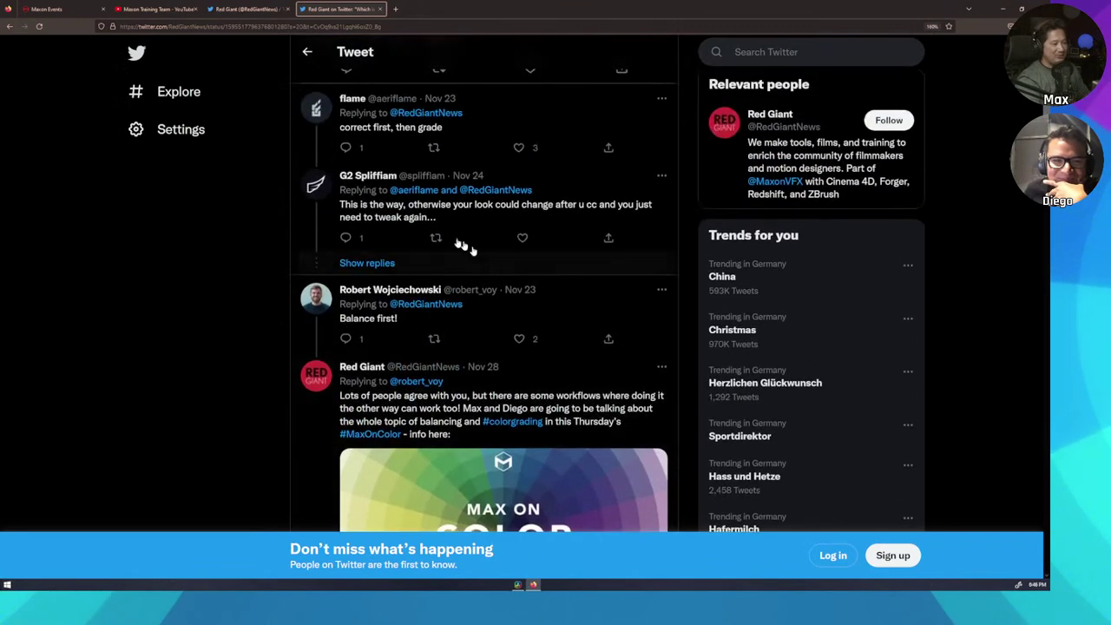
scroll(386, 160, down, 1)
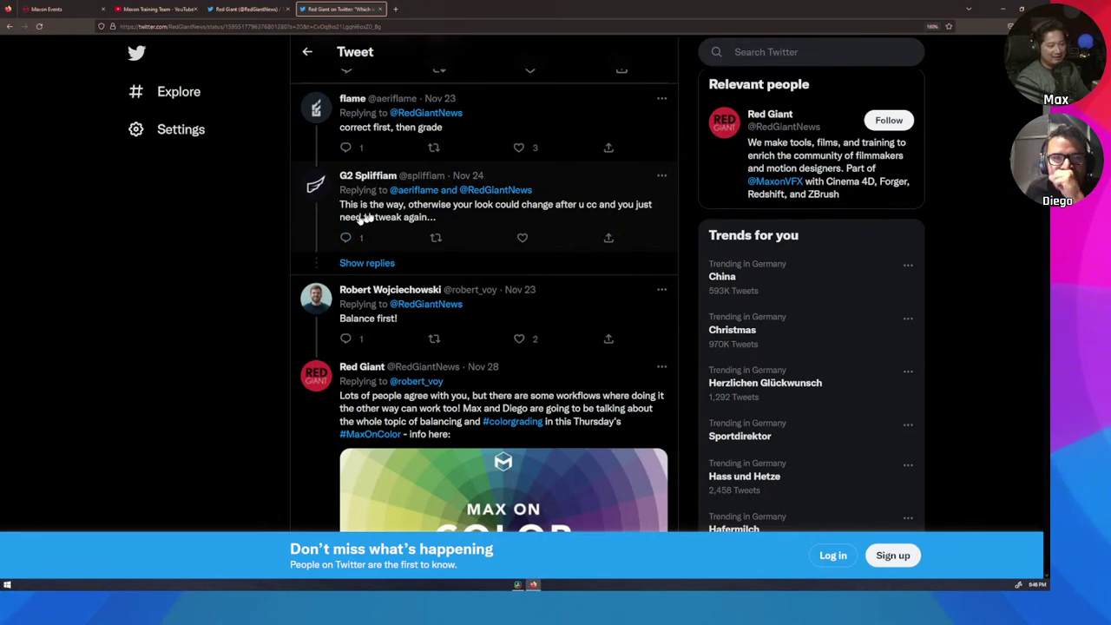
scroll(391, 215, down, 5)
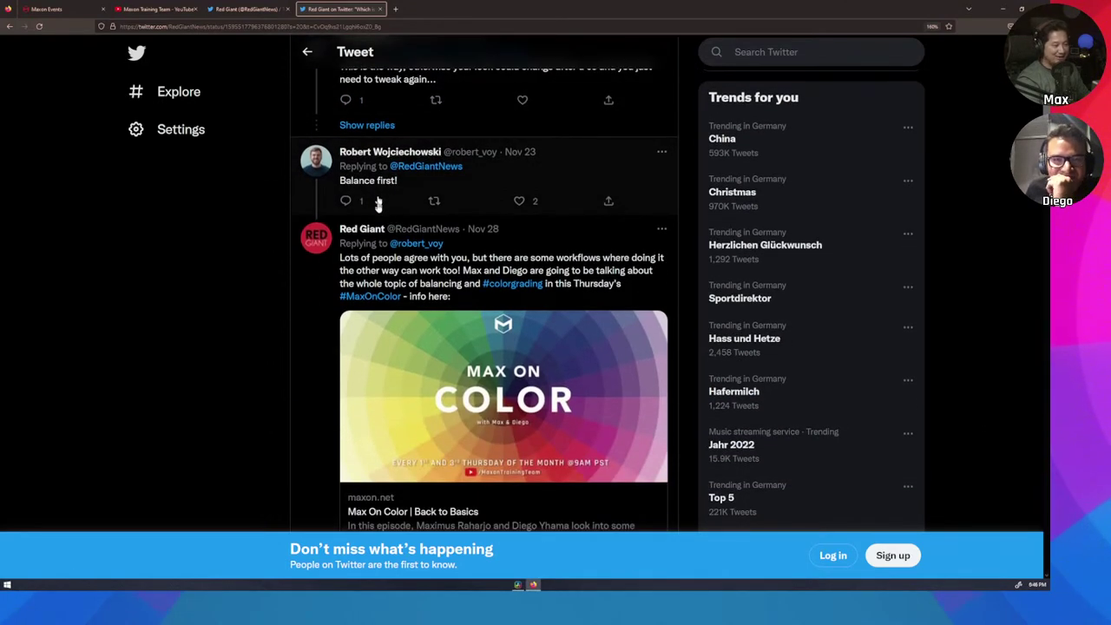
scroll(379, 214, down, 3)
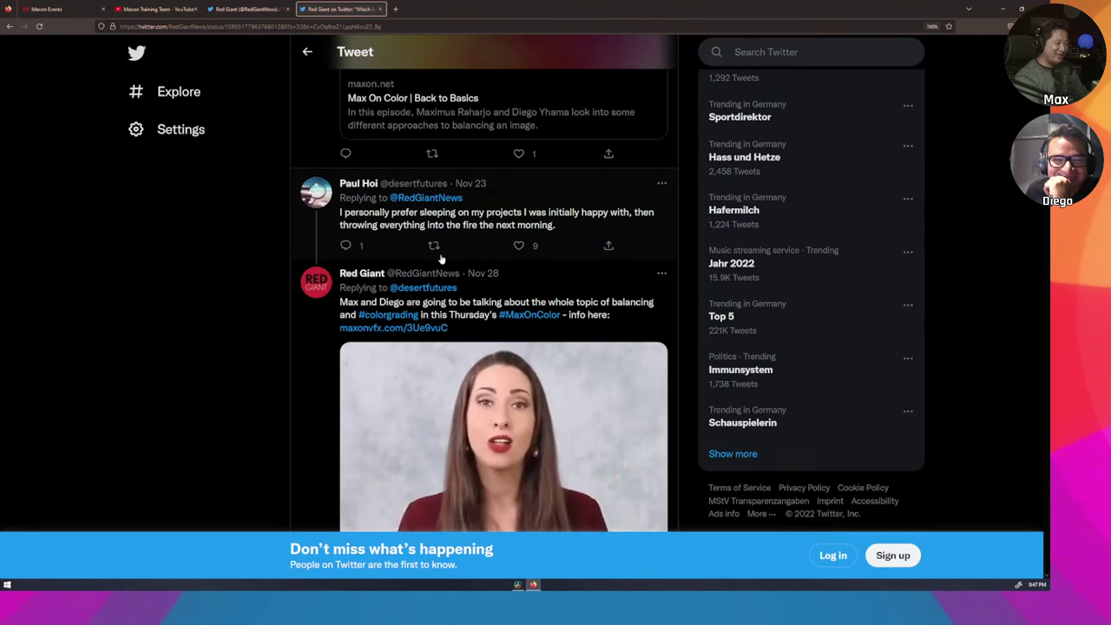
scroll(442, 243, down, 2)
scroll(449, 195, down, 4)
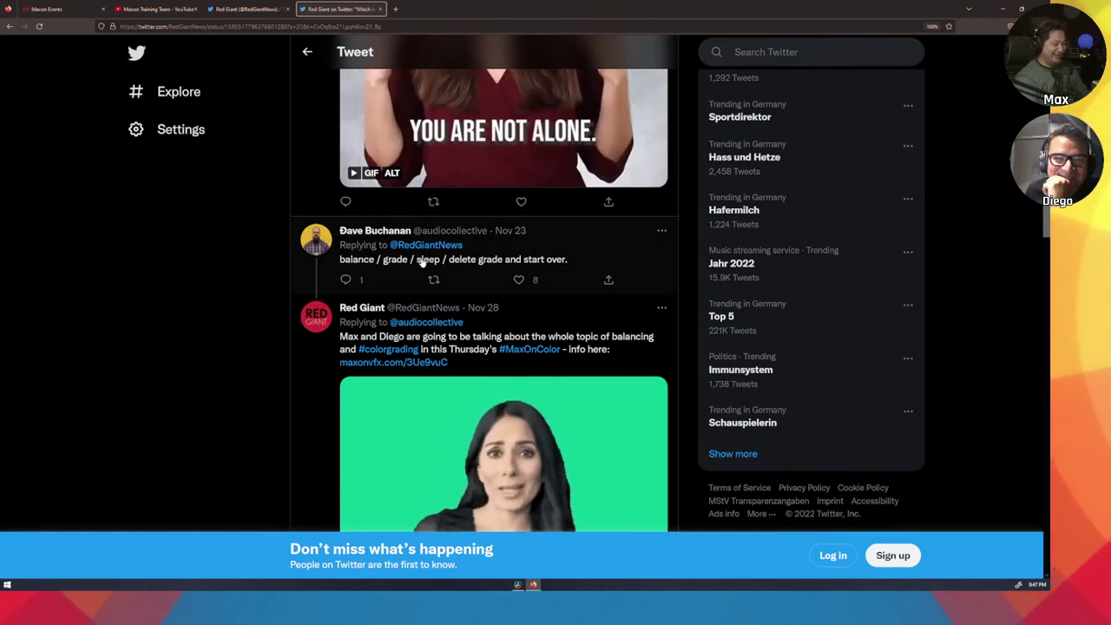
- Read through the remaining tweet replies, then minimize the browser to return to Resolve
scroll(422, 264, down, 6)
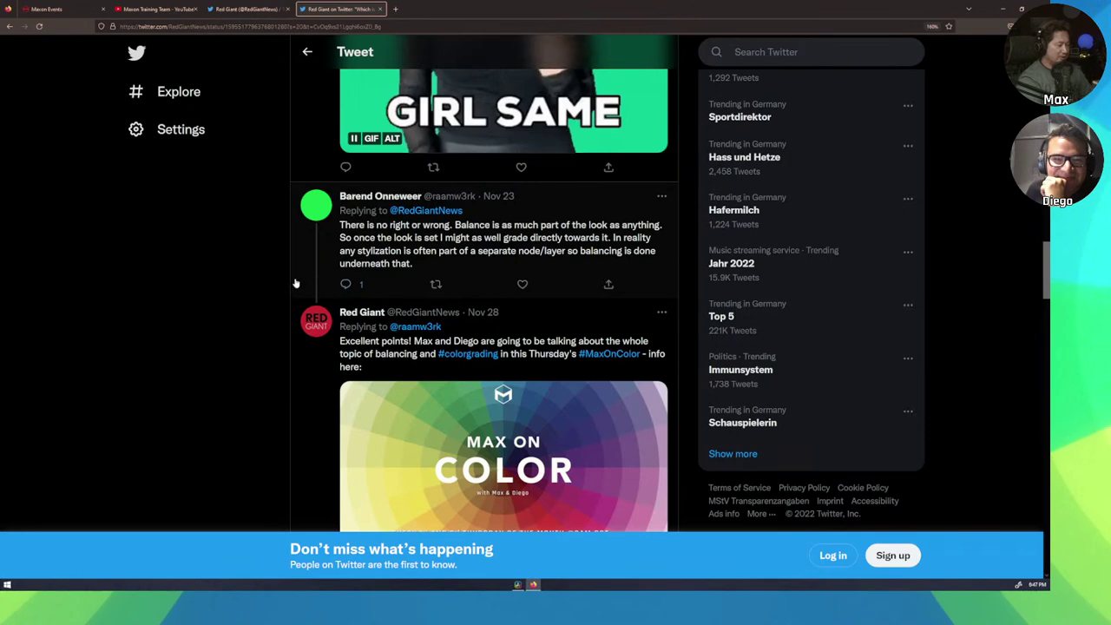
scroll(296, 295, down, 4)
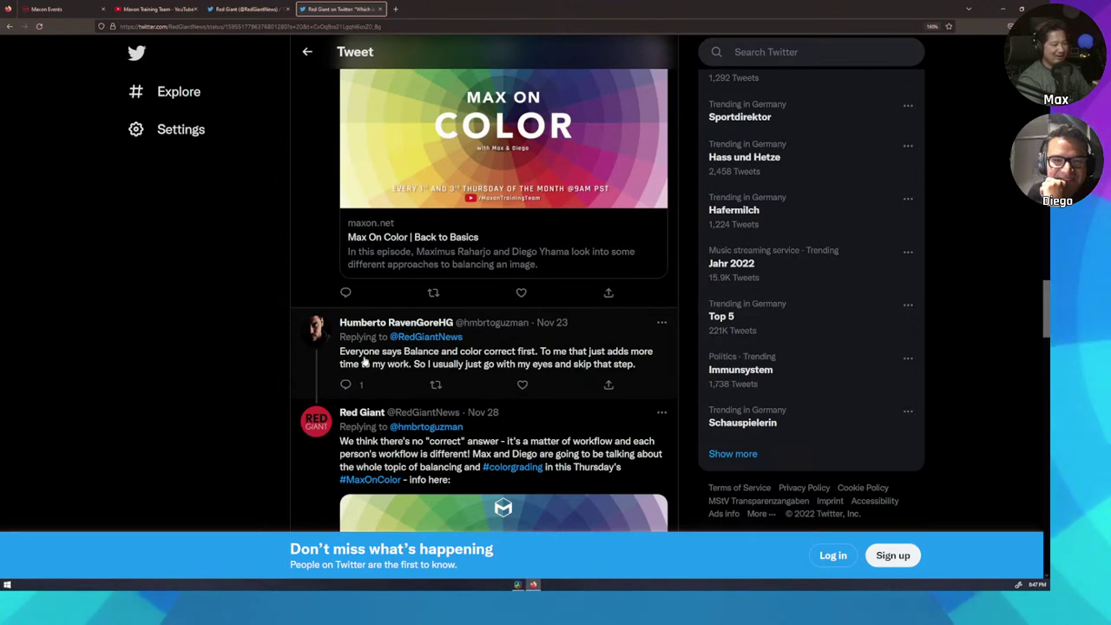
scroll(356, 369, down, 2)
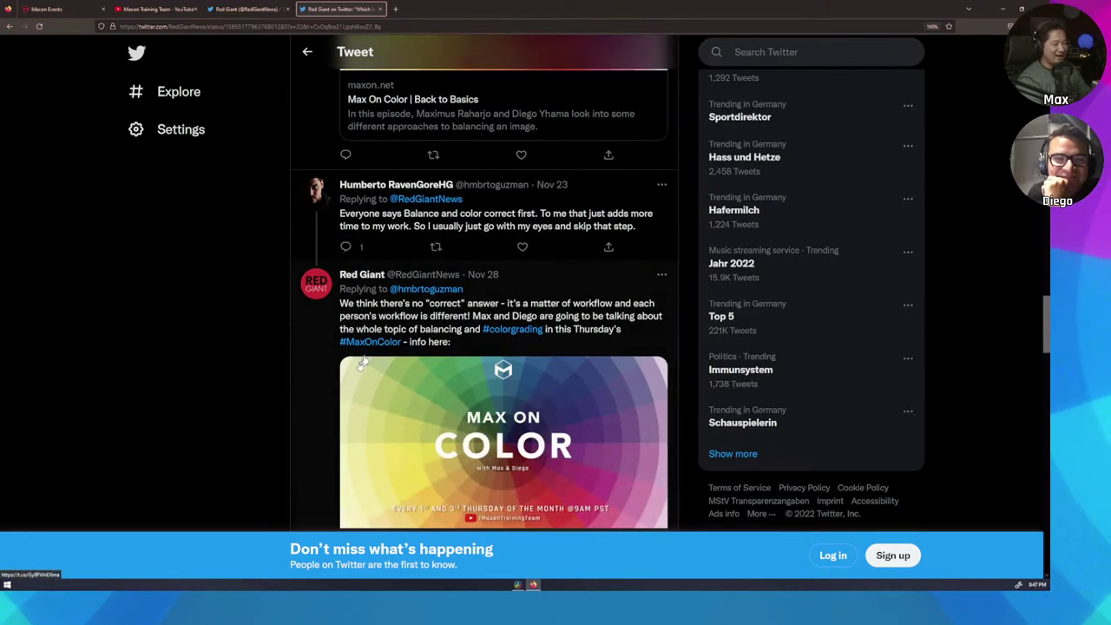
scroll(356, 369, down, 5)
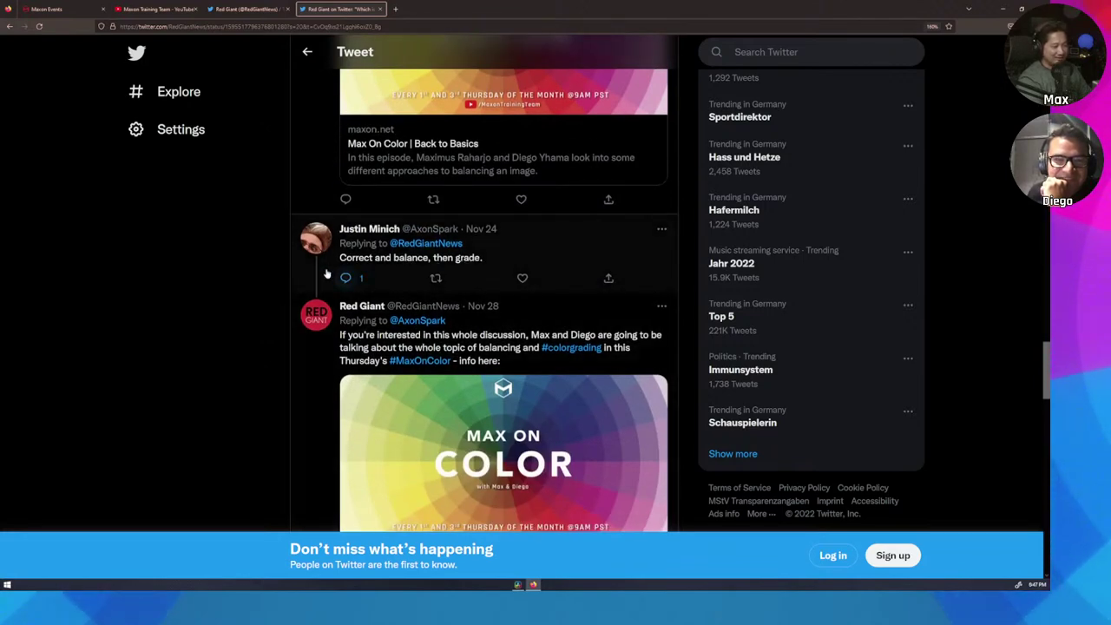
scroll(328, 276, down, 2)
scroll(315, 250, down, 3)
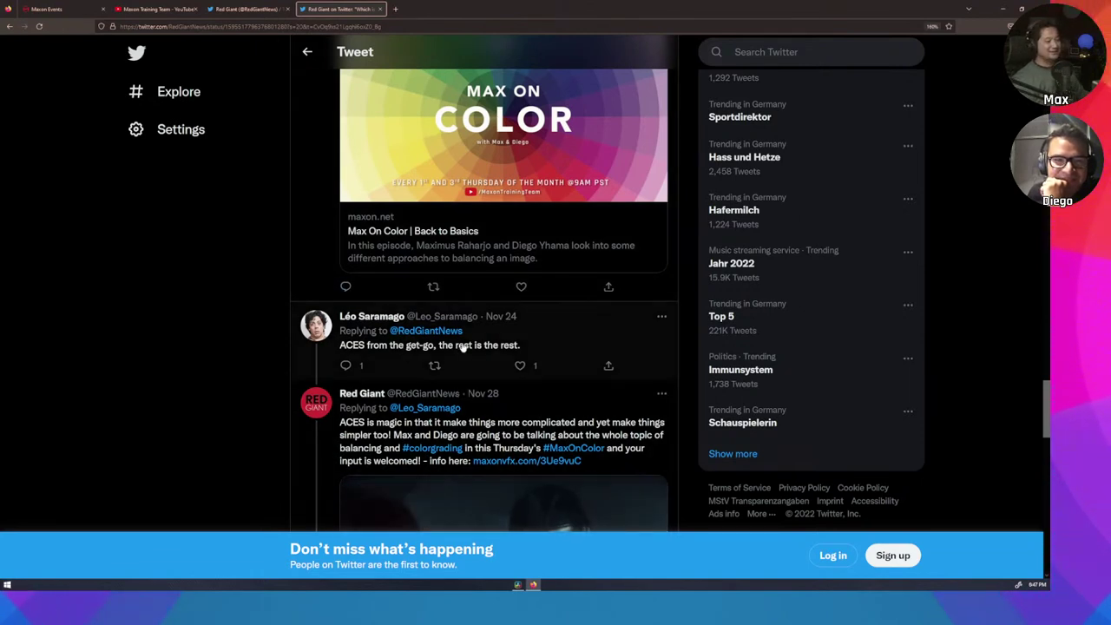
scroll(460, 348, down, 2)
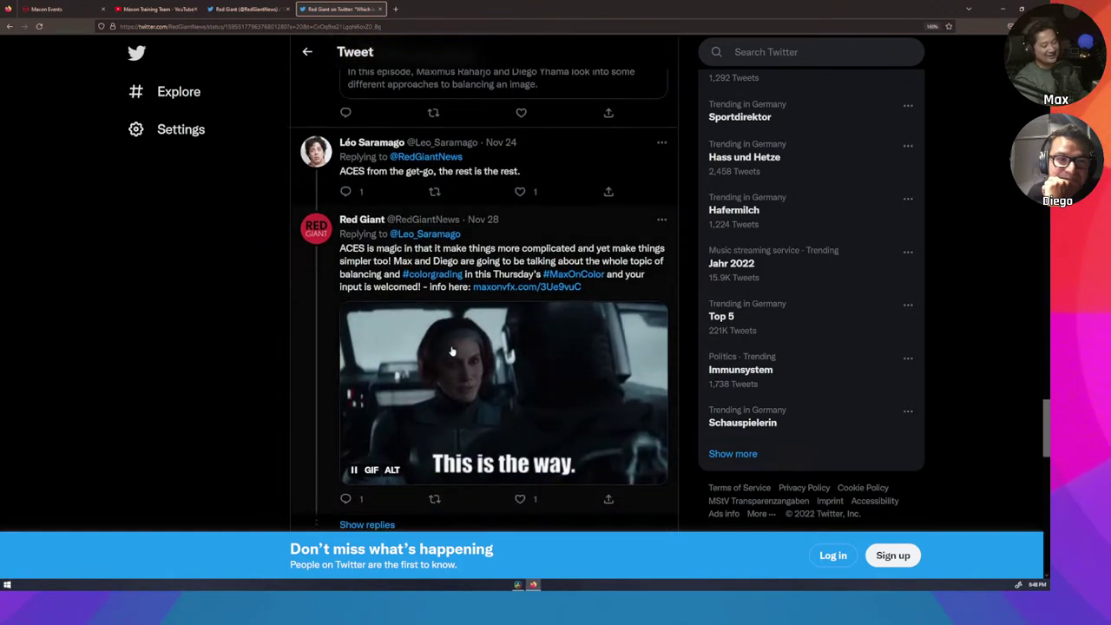
scroll(451, 351, down, 1)
scroll(452, 351, down, 1)
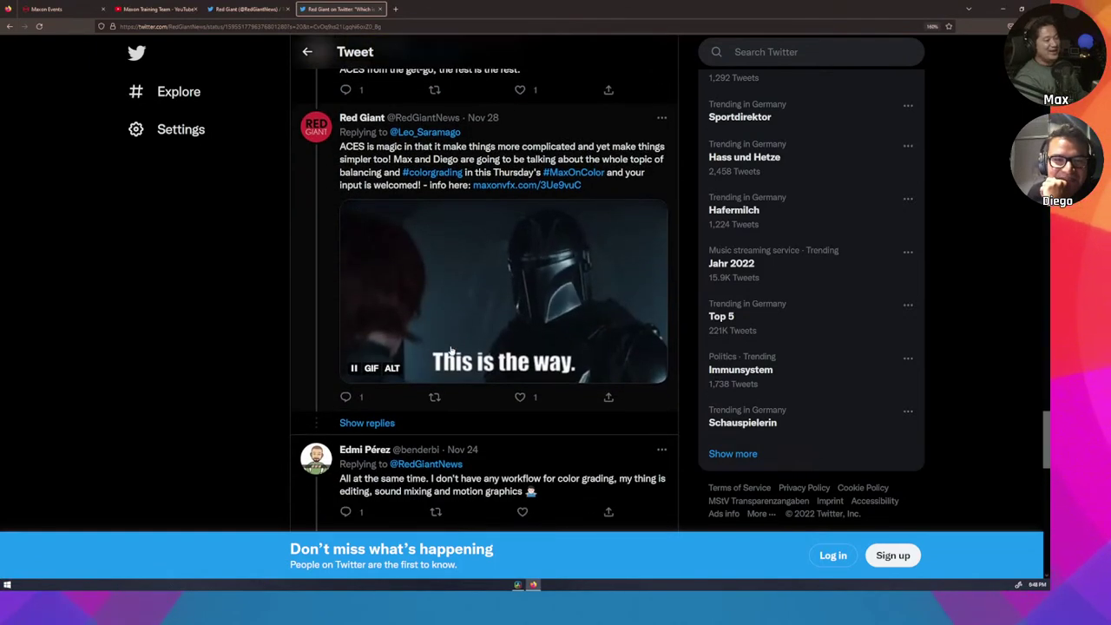
scroll(451, 350, down, 1)
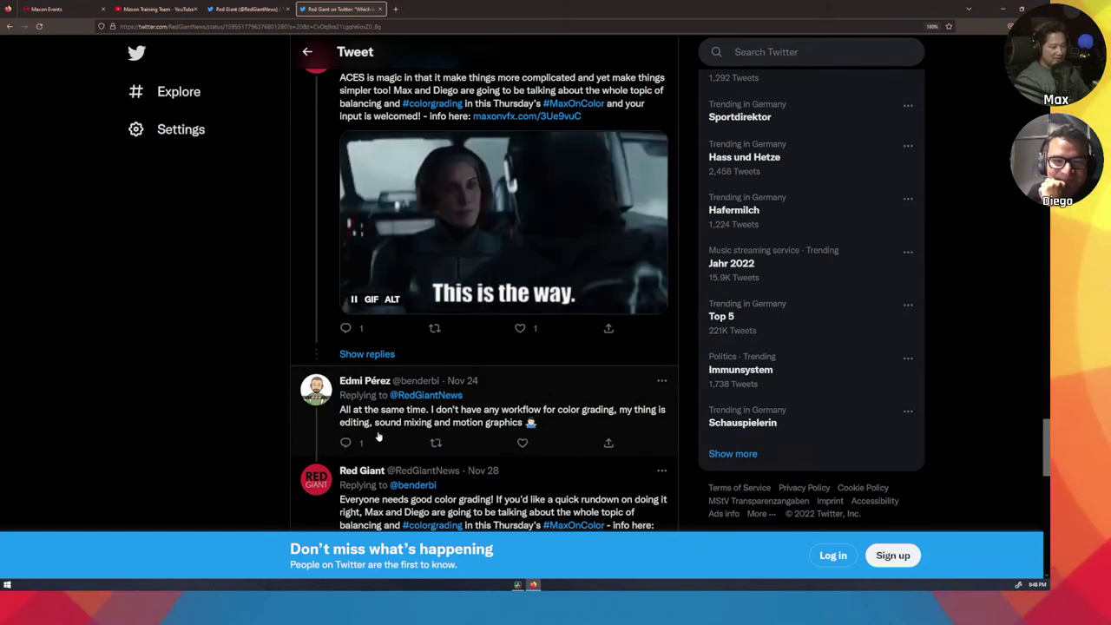
scroll(393, 432, down, 3)
scroll(393, 432, down, 6)
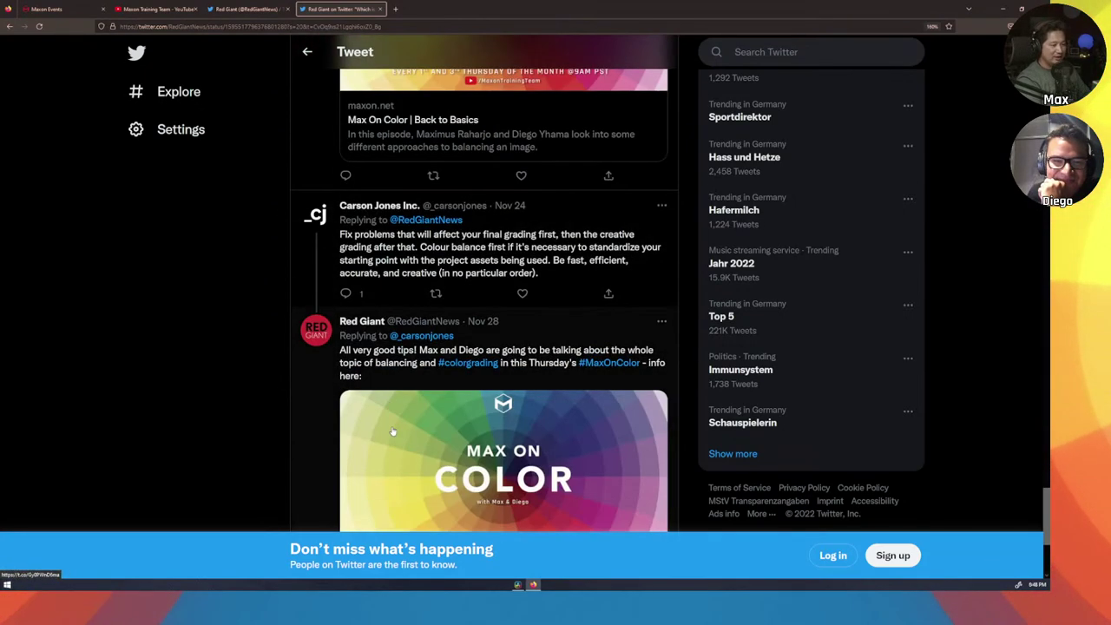
scroll(390, 439, down, 1)
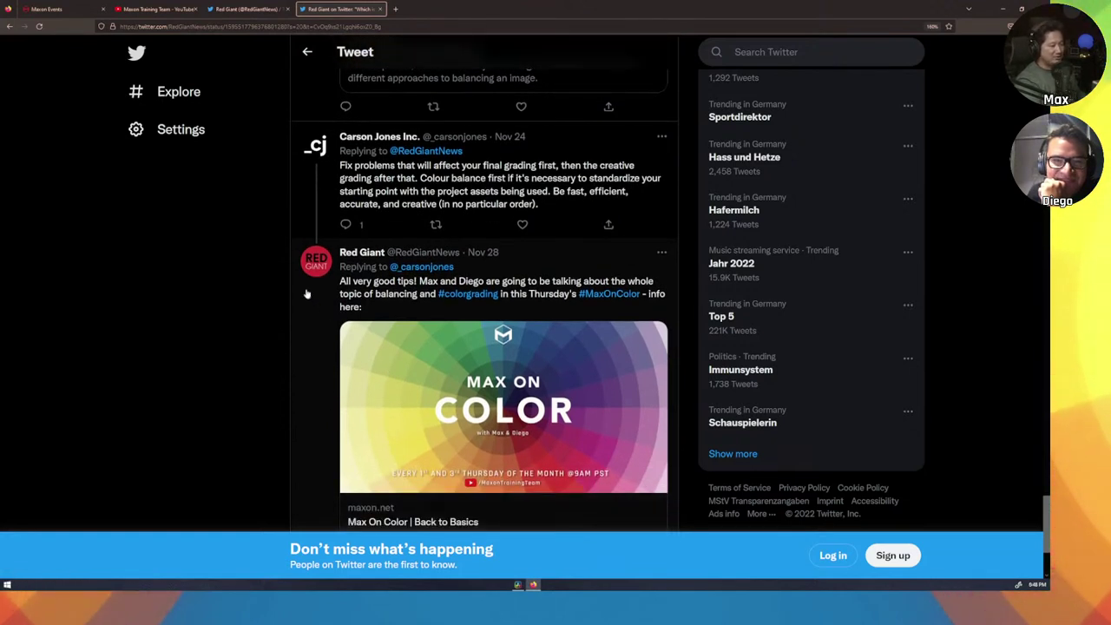
click(1011, 12)
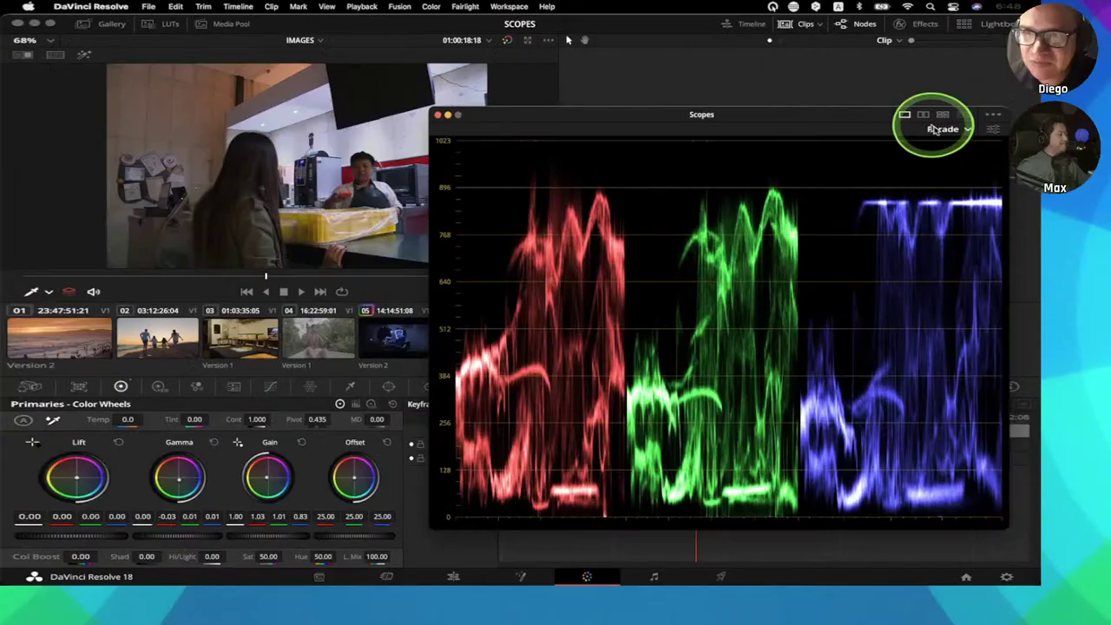
- Switch the floating scope from parade to vectorscope, then to a waveform, and bring up its display settings
click(936, 128)
click(955, 171)
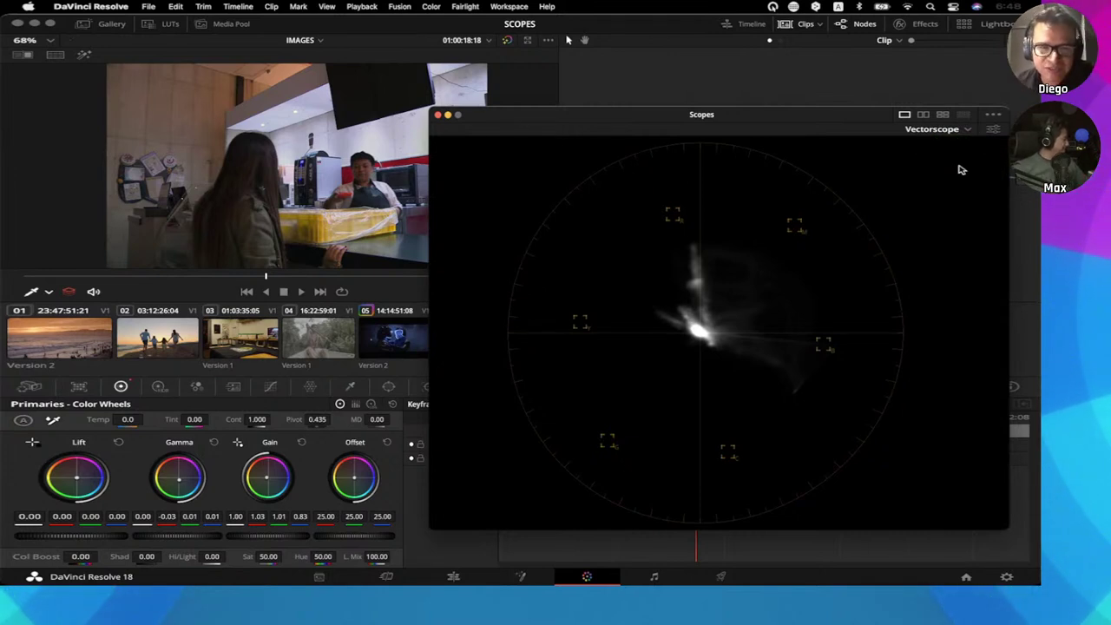
click(955, 136)
click(946, 158)
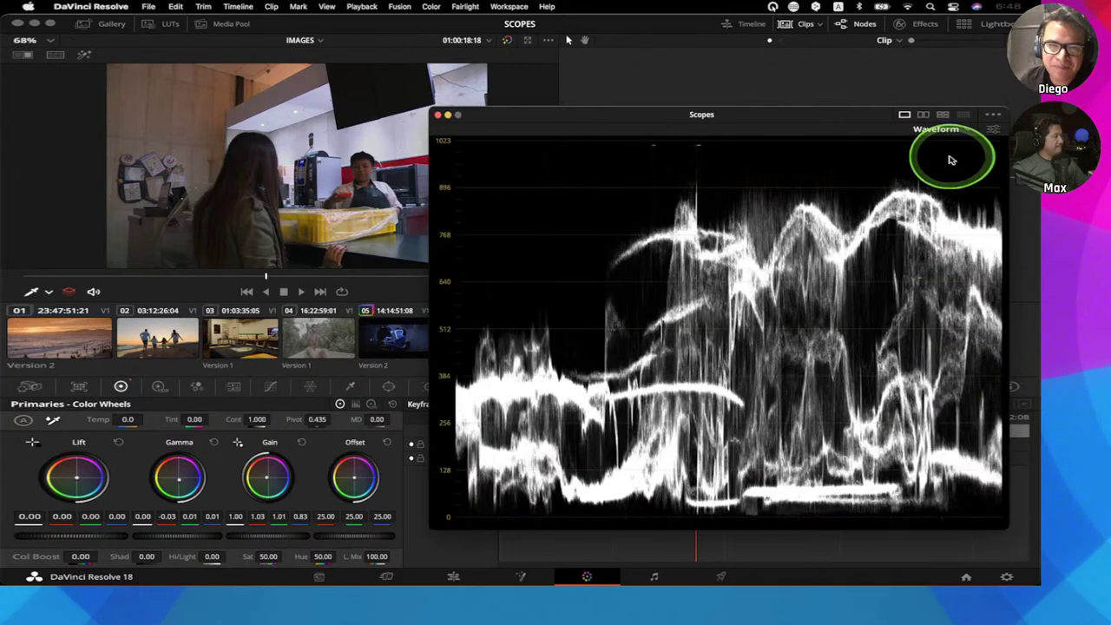
click(993, 129)
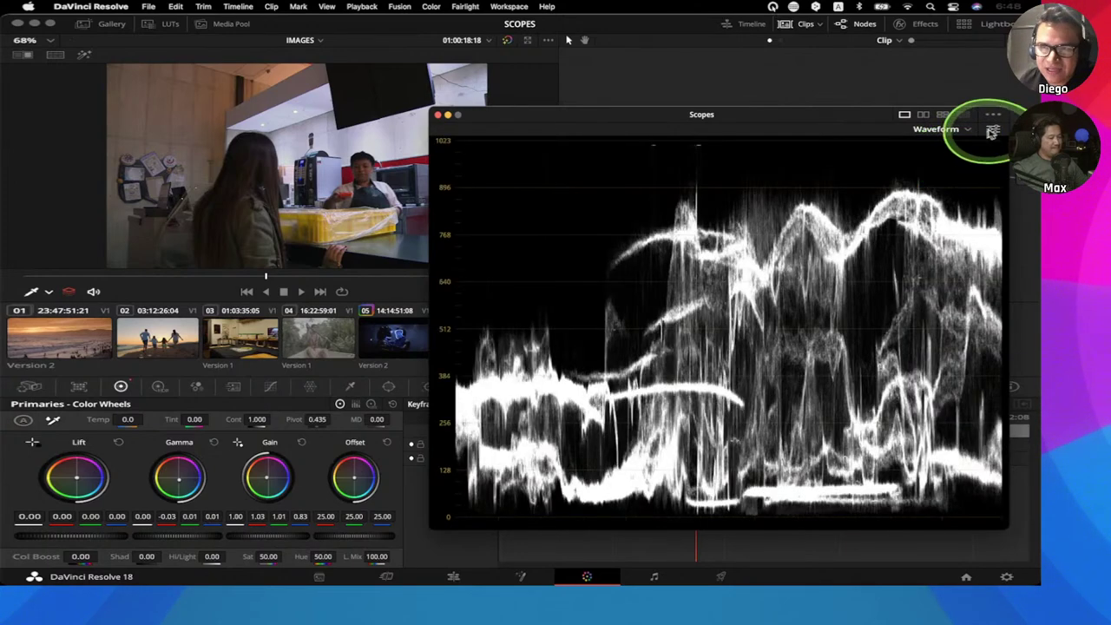
- Set the waveform to RGB mode with colorized traces
click(956, 321)
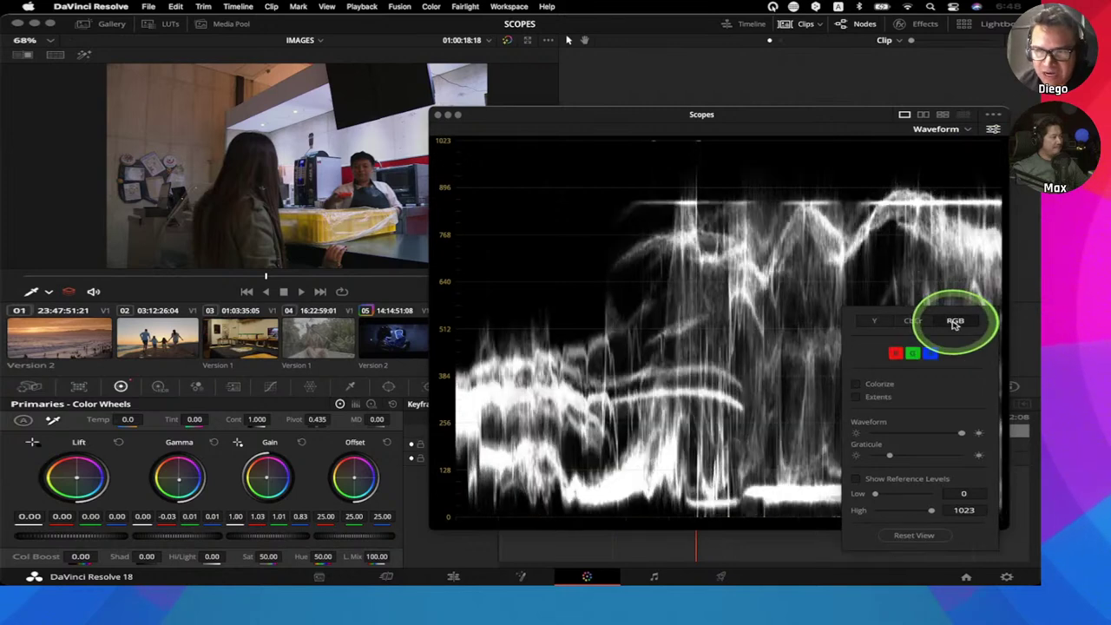
click(856, 384)
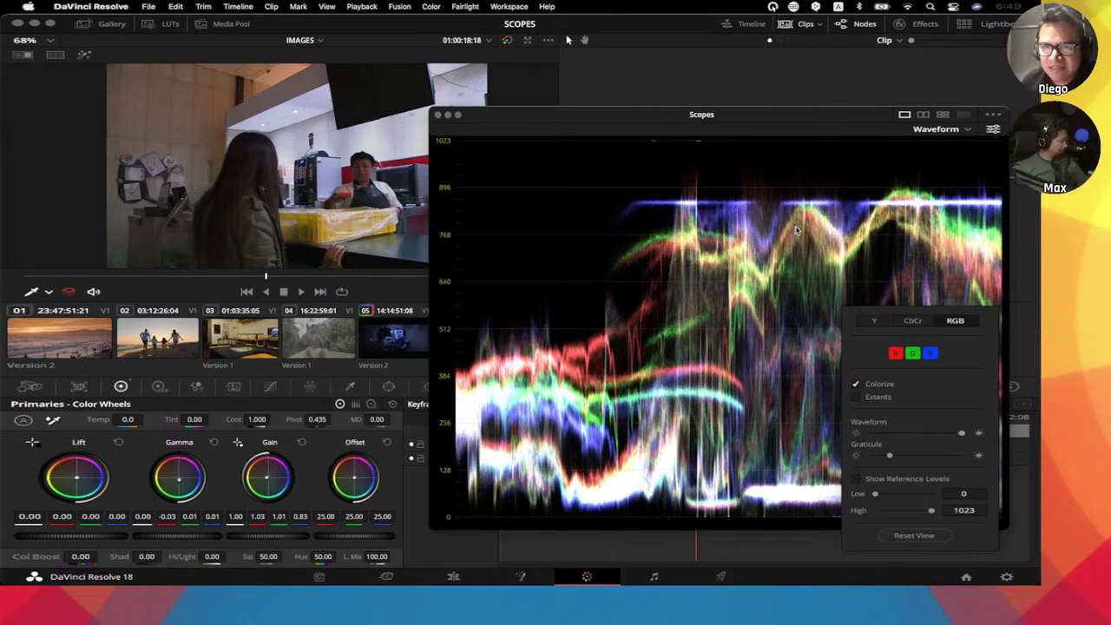
click(744, 174)
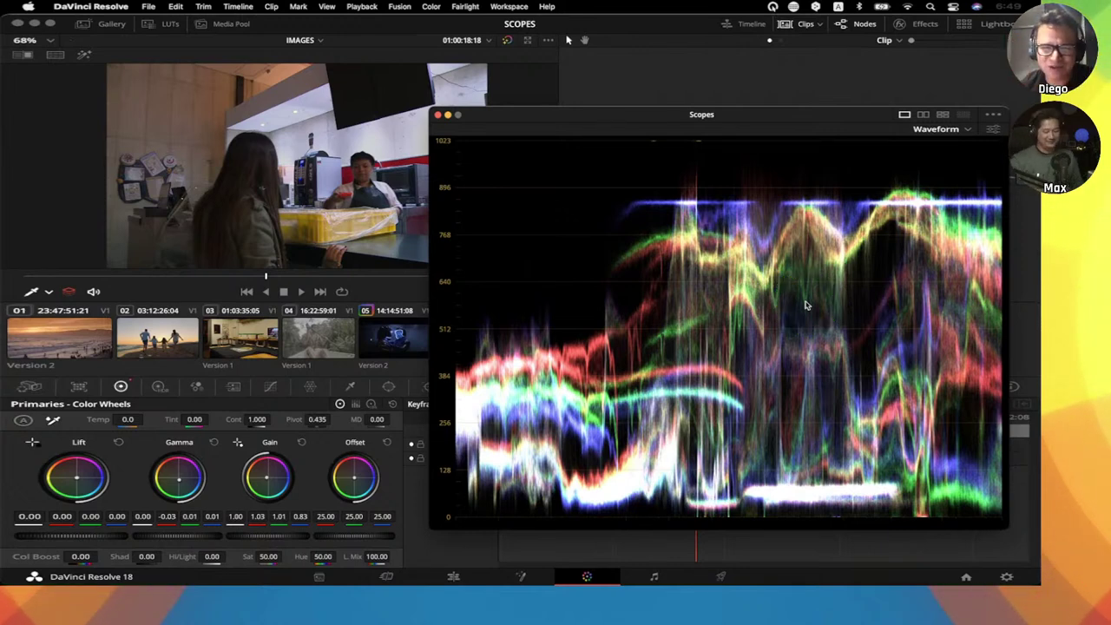
- Change the scope type from Waveform to the RGB Parade
click(946, 129)
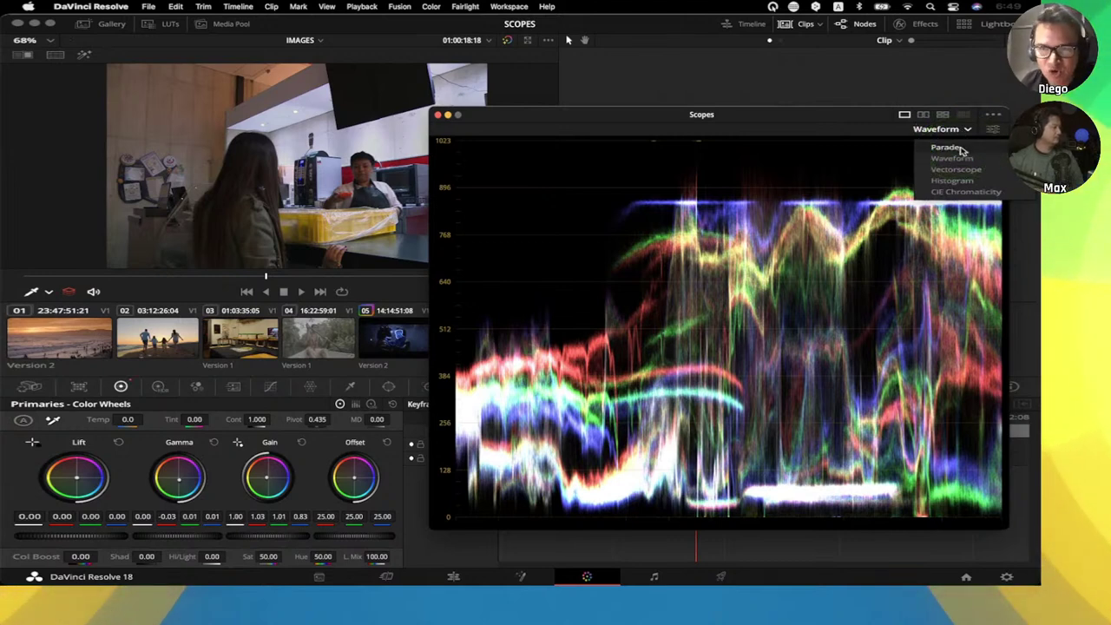
click(961, 150)
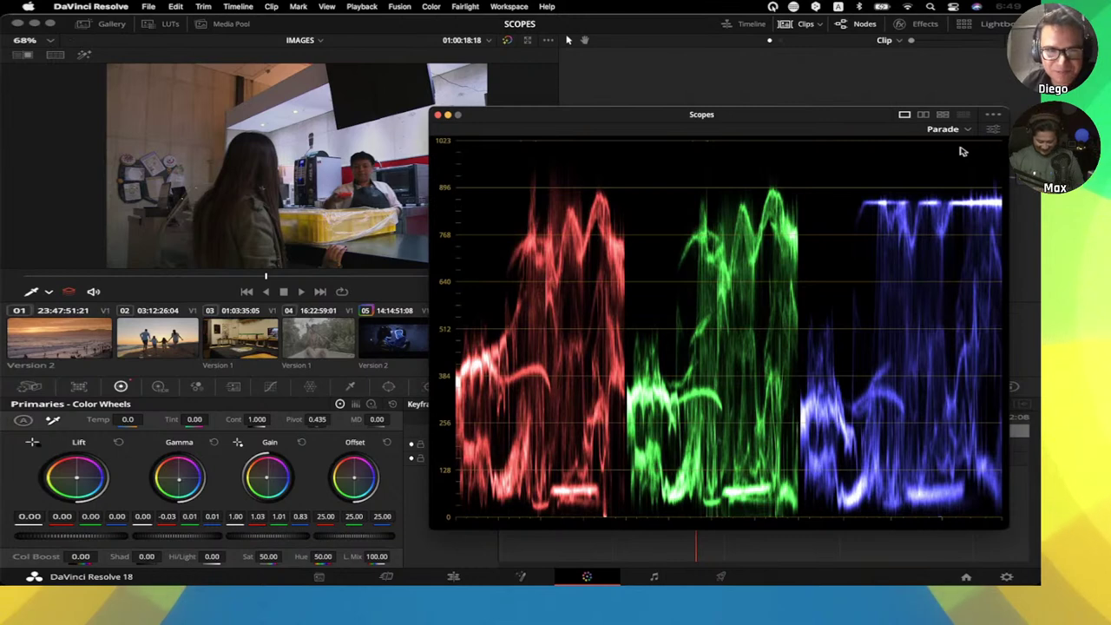
click(304, 41)
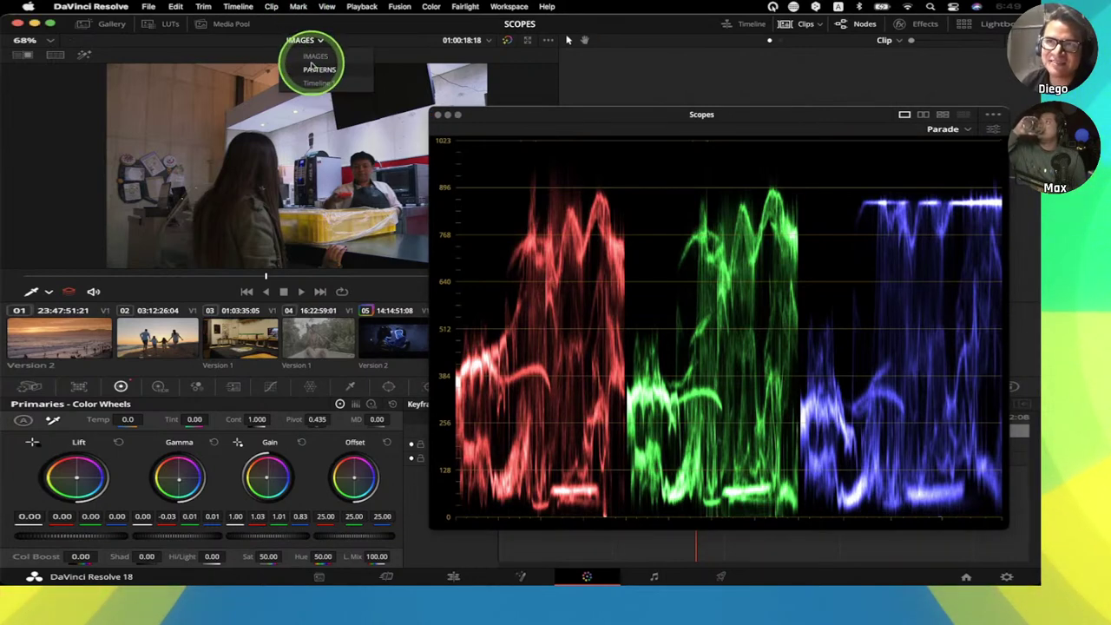
click(318, 69)
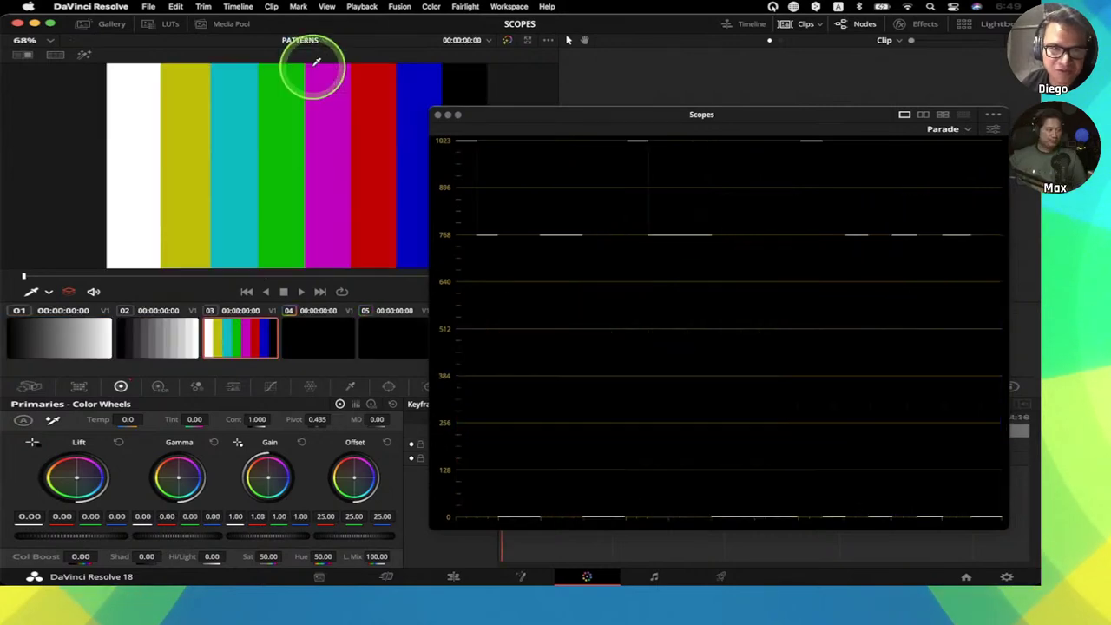
key(Down)
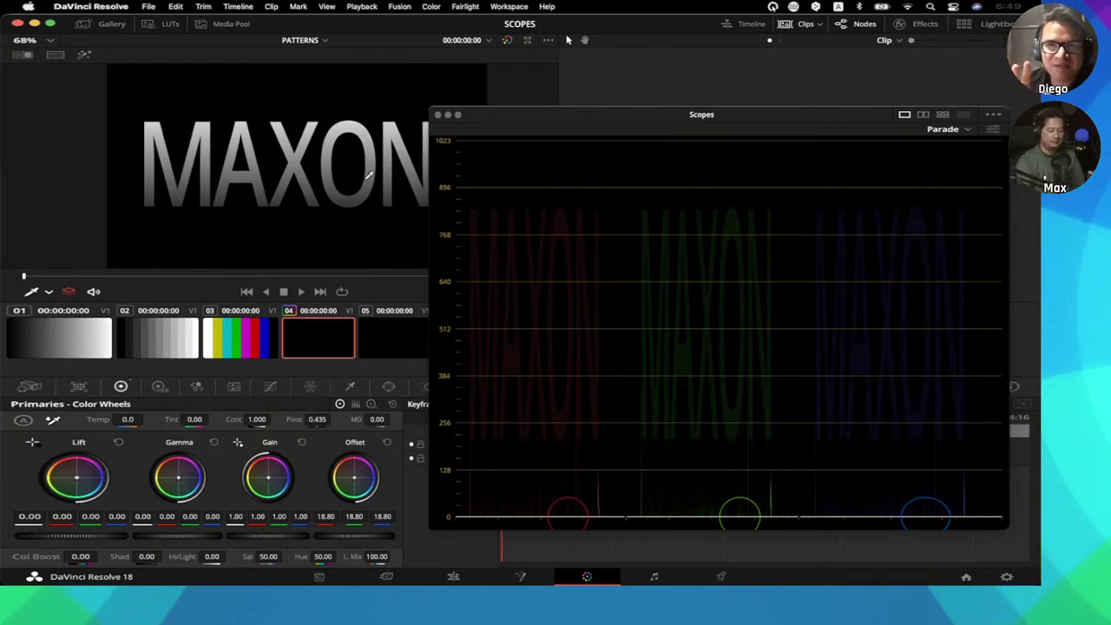
key(Down)
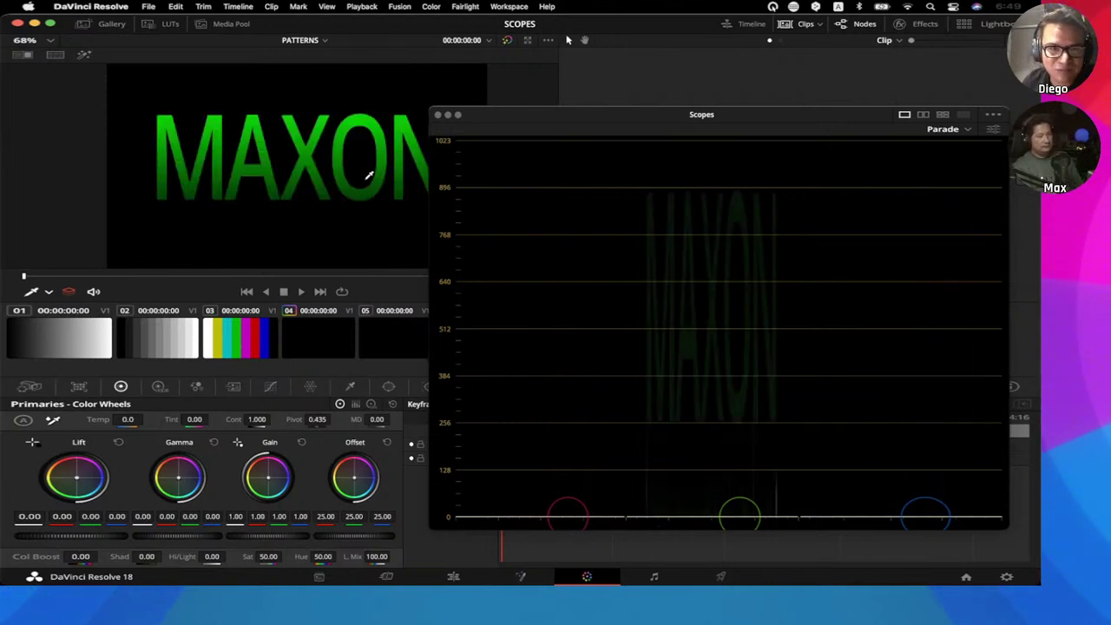
click(304, 40)
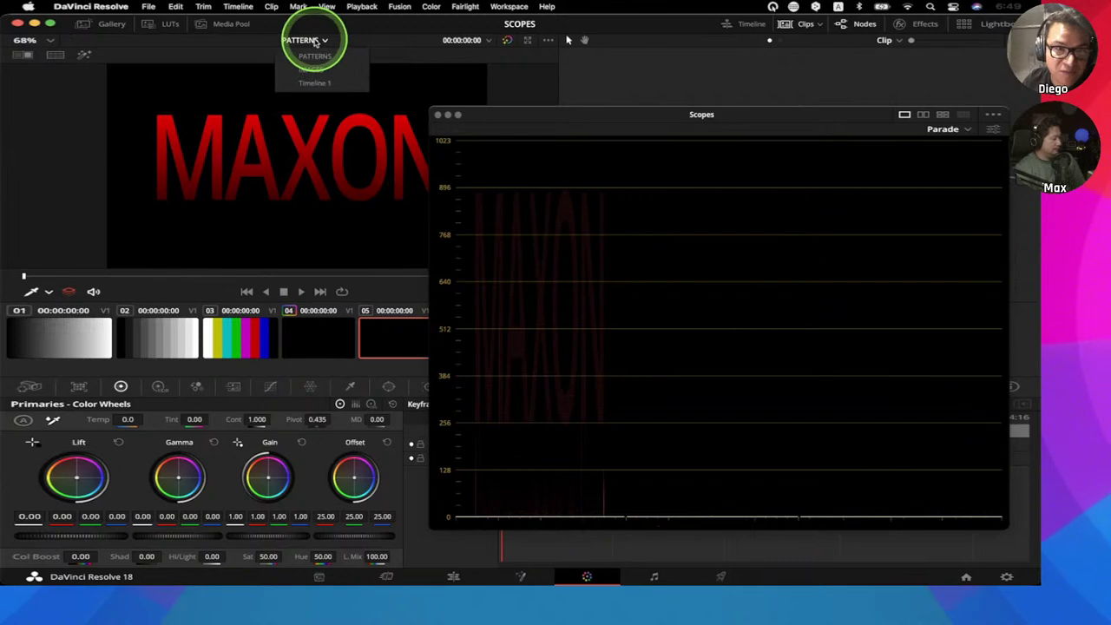
click(314, 68)
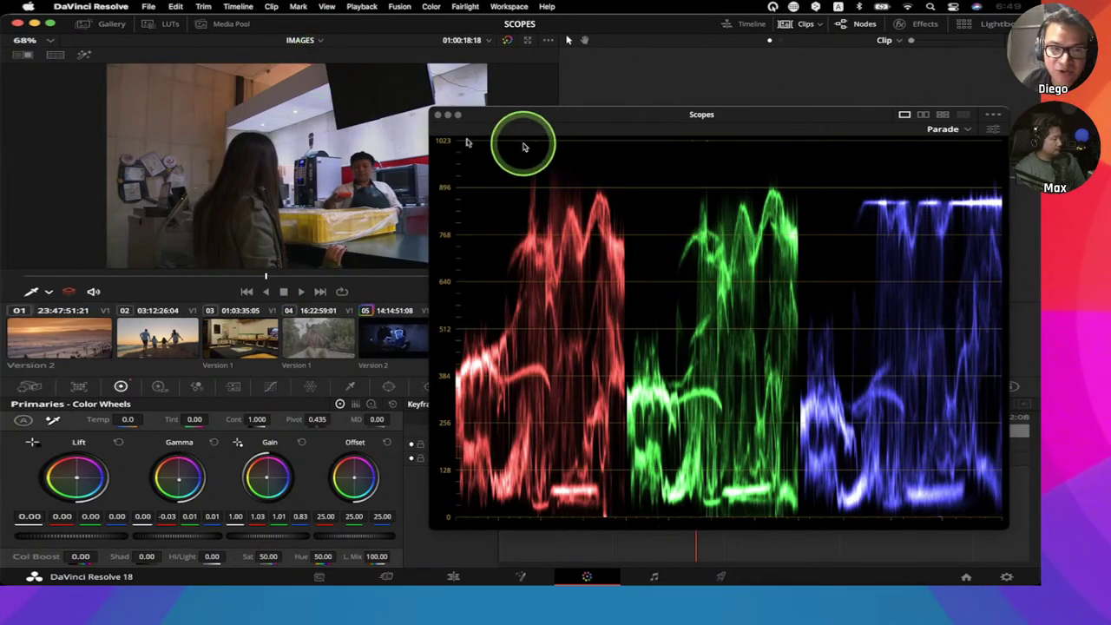
- Select clip 03, the room clip, and enable Show picker RGB value in the viewer
click(250, 349)
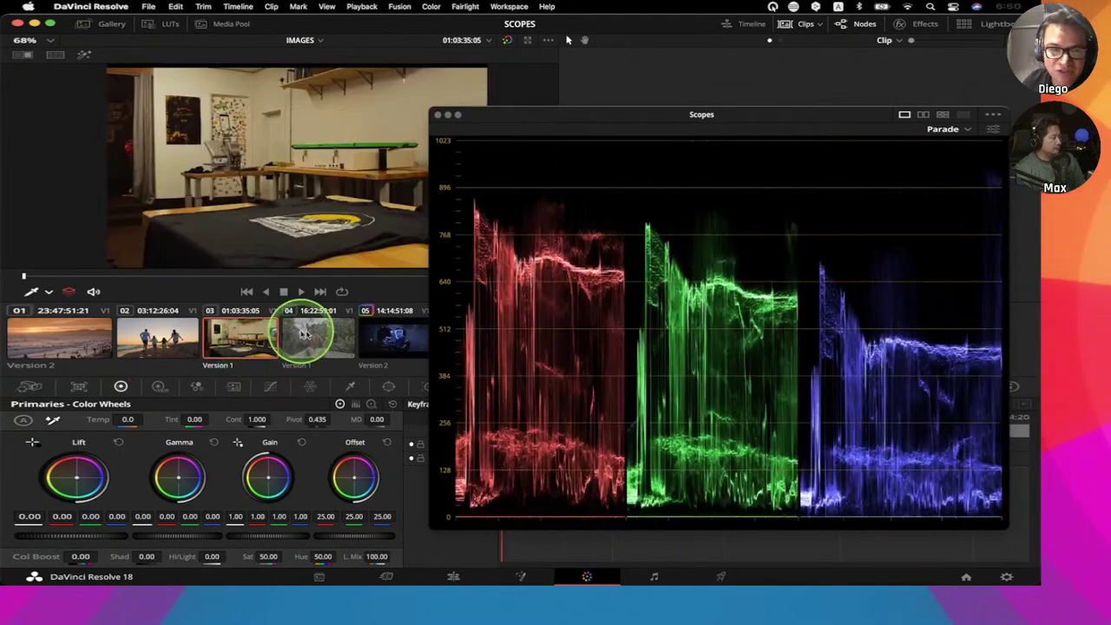
right_click(347, 122)
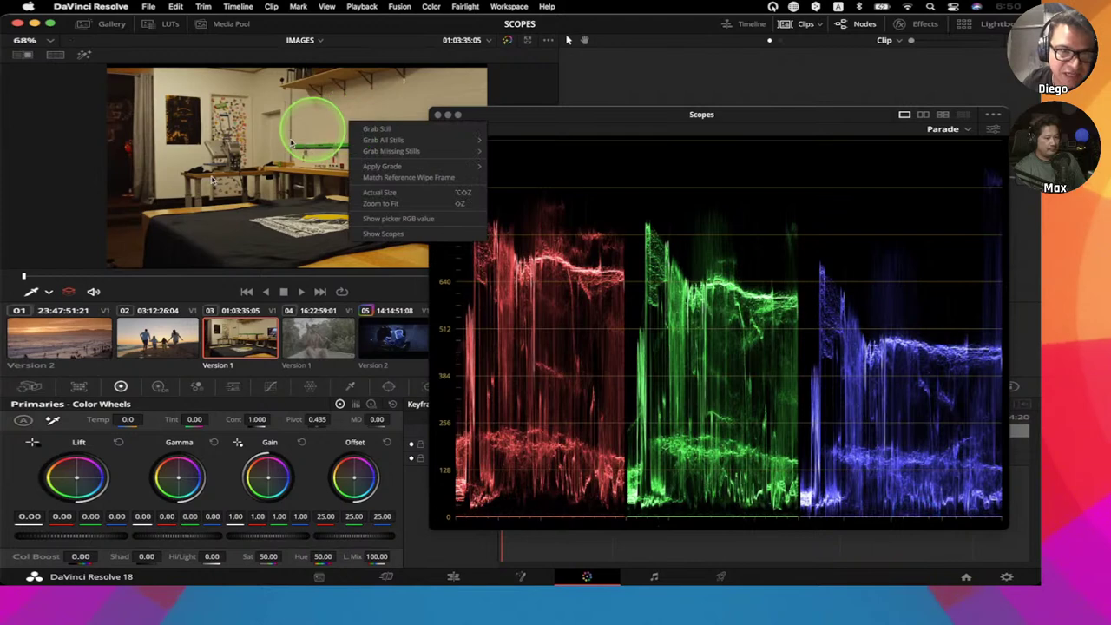
click(396, 218)
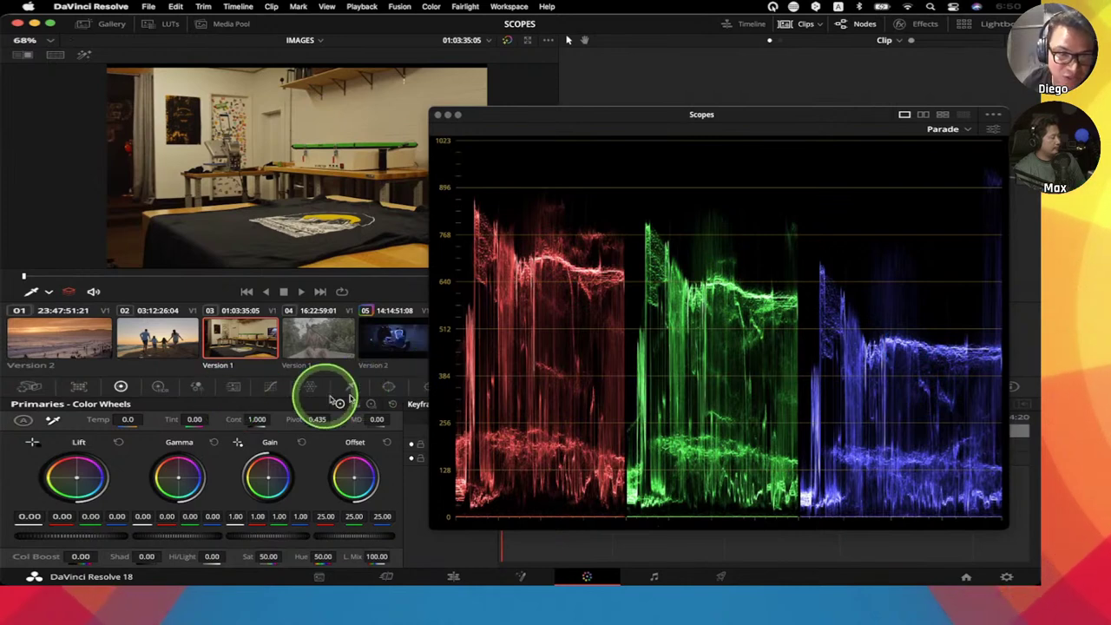
- Add a Linear window over the green board on the table with Highlight mode on
click(393, 386)
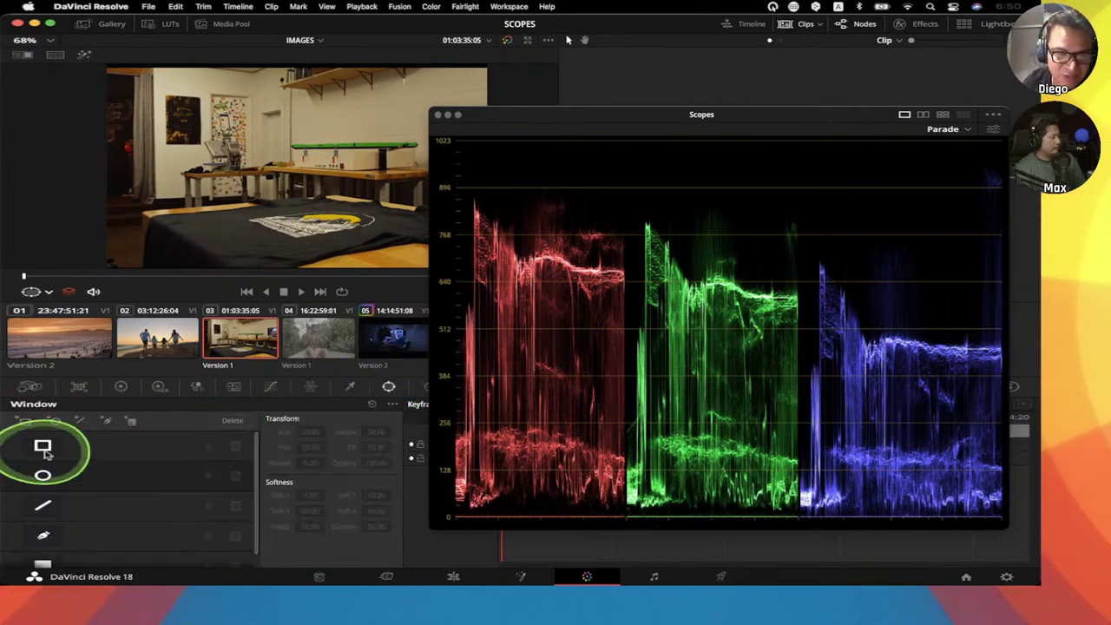
click(44, 504)
mouse_move(322, 136)
mouse_down()
mouse_move(391, 116)
mouse_move(334, 124)
mouse_up()
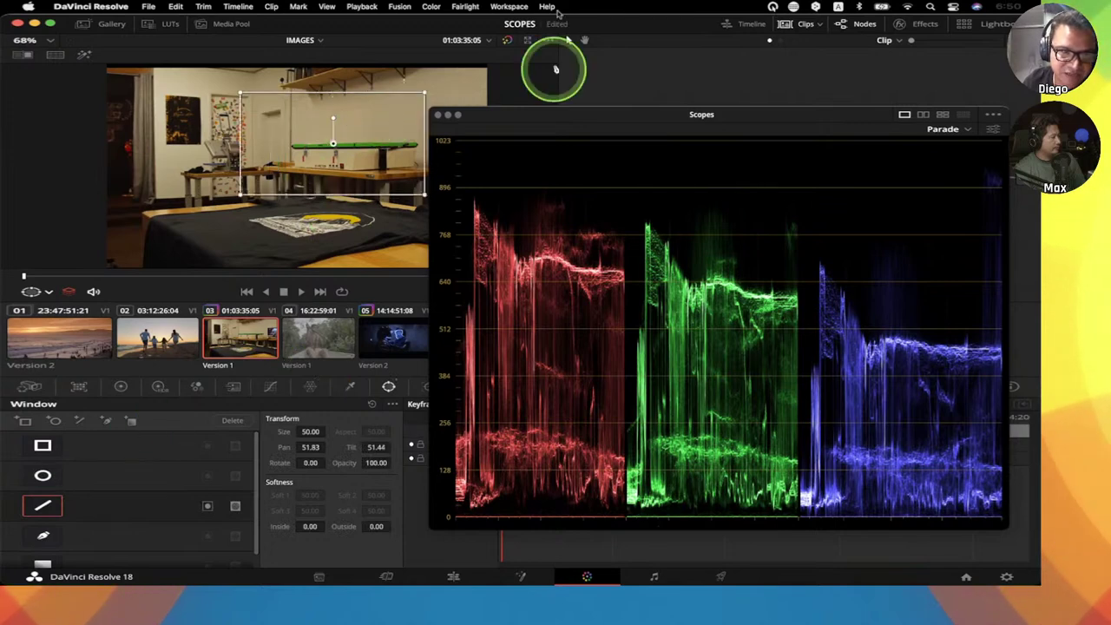
click(86, 53)
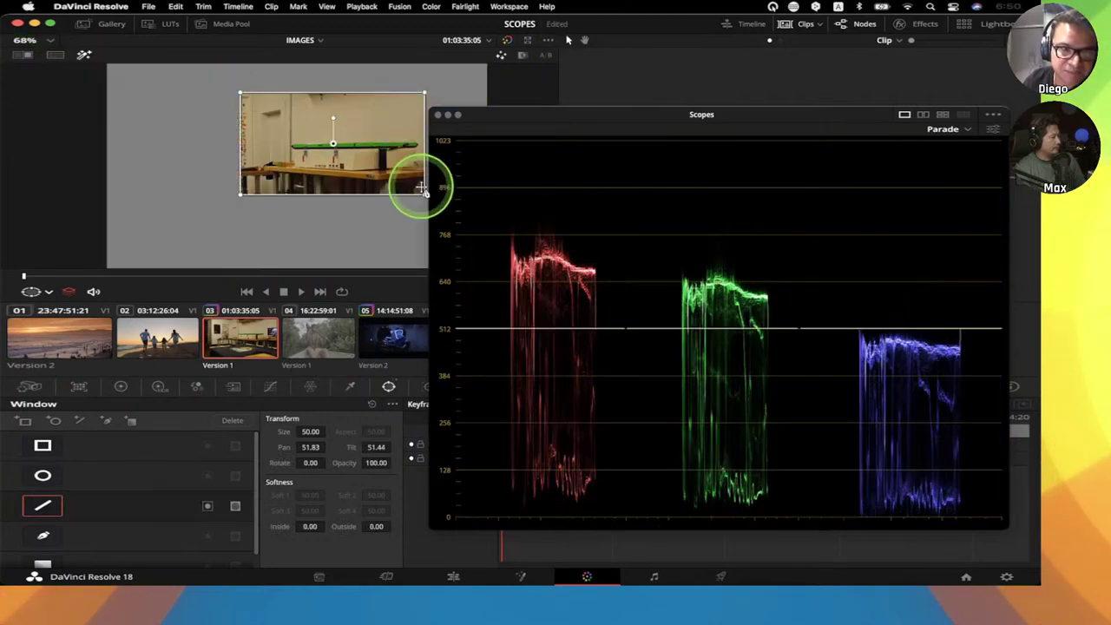
- Reshape the linear window into a small neutral patch and switch Primaries to Color Bars
drag(417, 186, 299, 105)
mouse_move(424, 93)
mouse_down()
mouse_move(356, 106)
mouse_move(547, 243)
mouse_move(627, 220)
mouse_up()
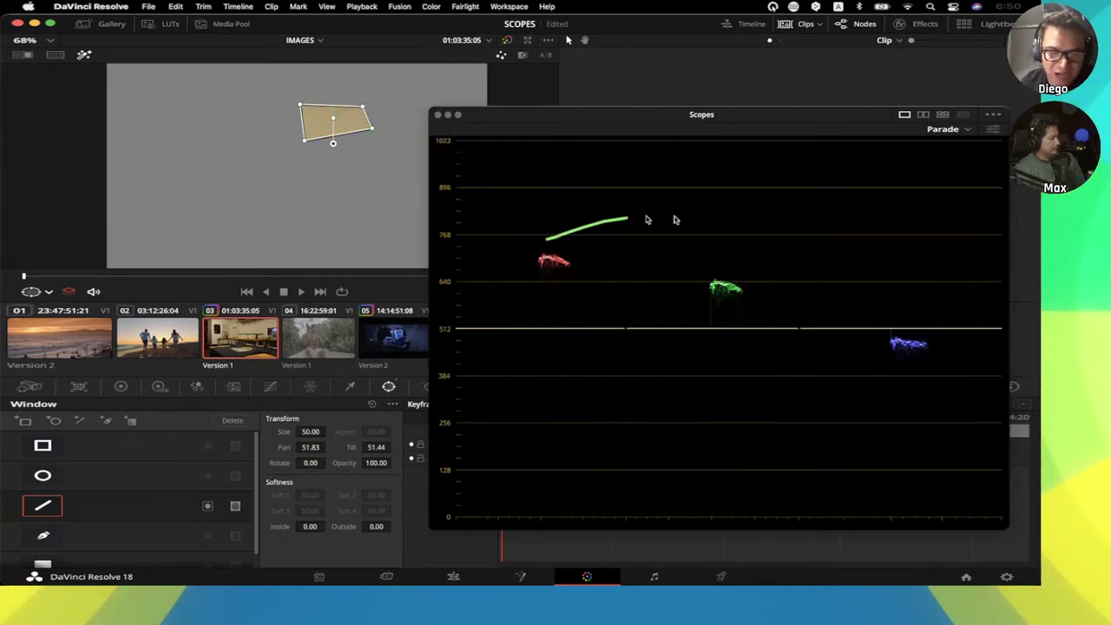
mouse_move(736, 274)
mouse_down()
mouse_move(795, 273)
mouse_move(884, 317)
mouse_move(137, 372)
mouse_up()
click(121, 386)
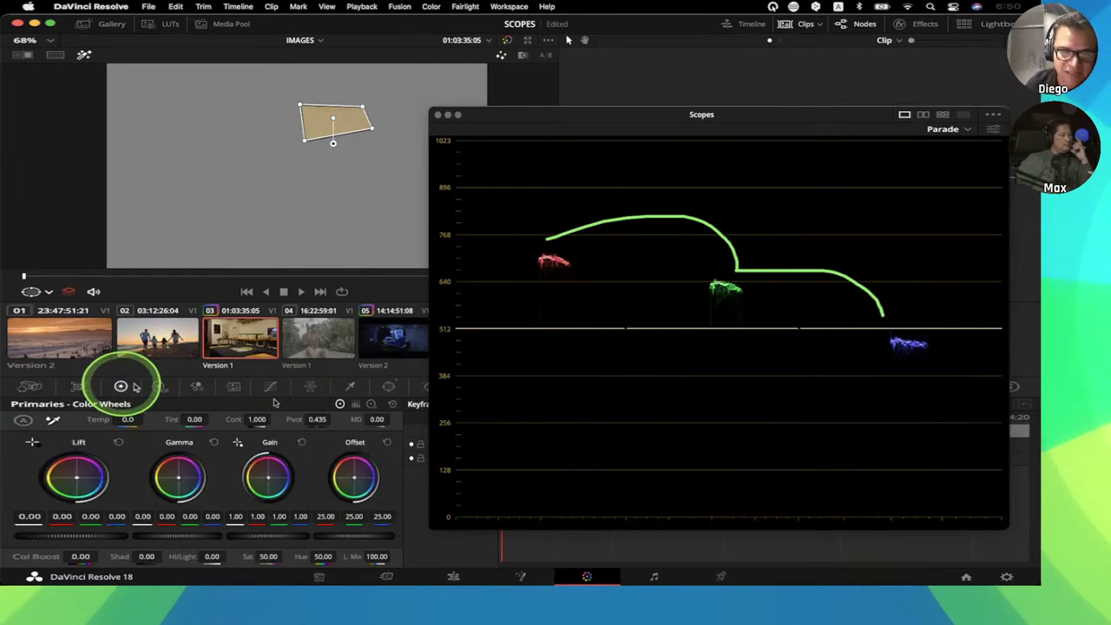
click(356, 405)
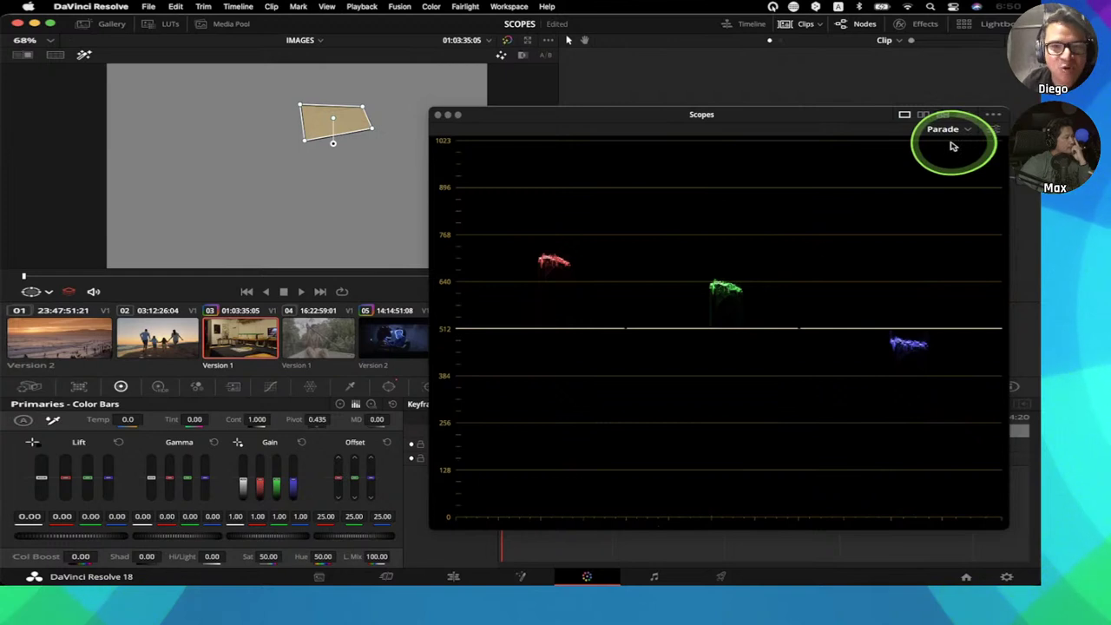
- Balance the Gain bars, red 0.92 and blue 1.33, until the parade traces align
drag(868, 119, 866, 148)
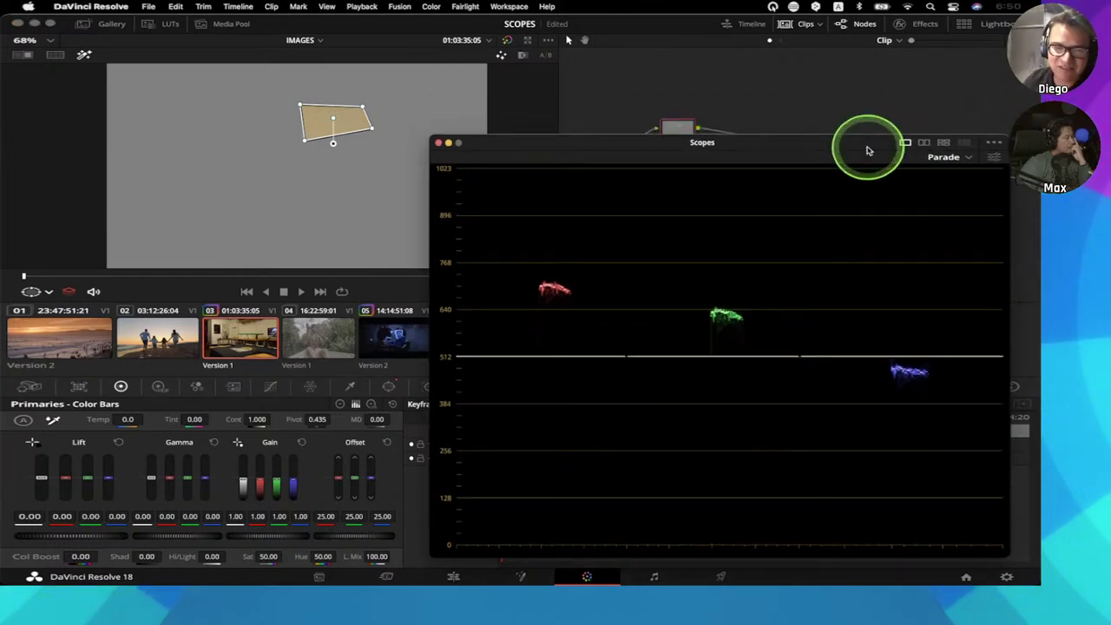
drag(386, 560, 377, 559)
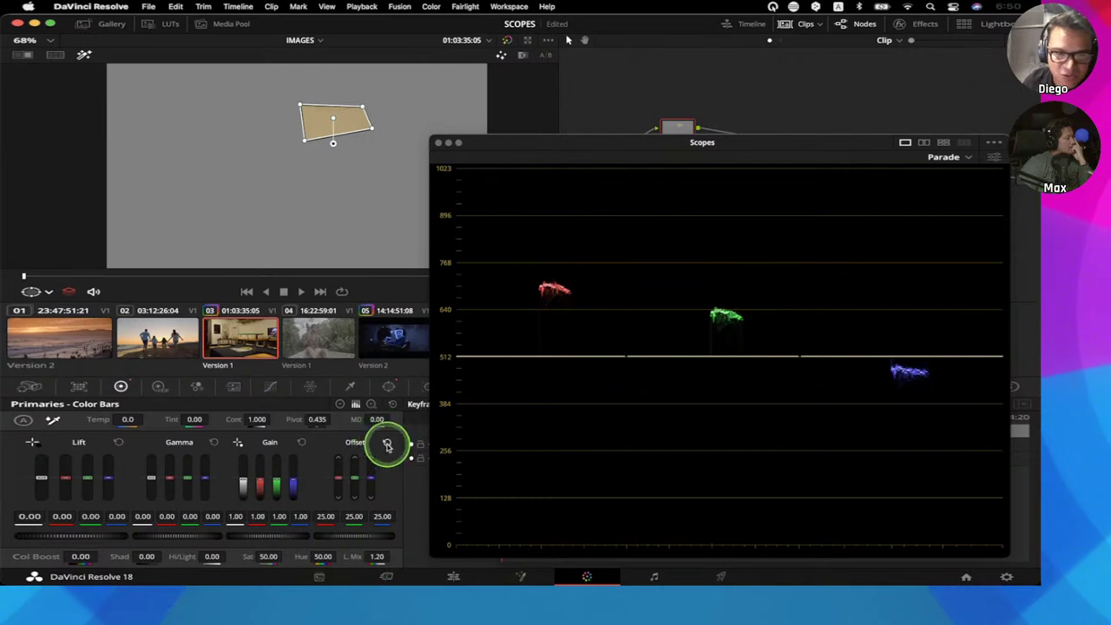
double_click(356, 560)
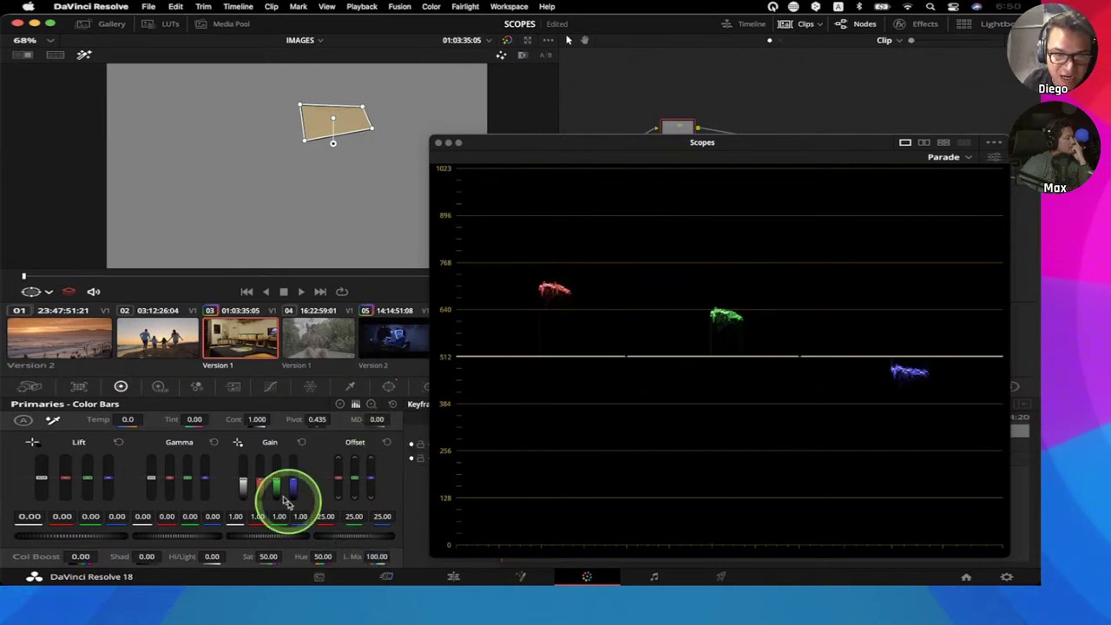
mouse_move(278, 471)
mouse_down()
mouse_move(278, 487)
mouse_move(278, 456)
mouse_move(282, 483)
mouse_up()
mouse_move(282, 471)
mouse_down()
mouse_move(284, 454)
mouse_move(277, 484)
mouse_up()
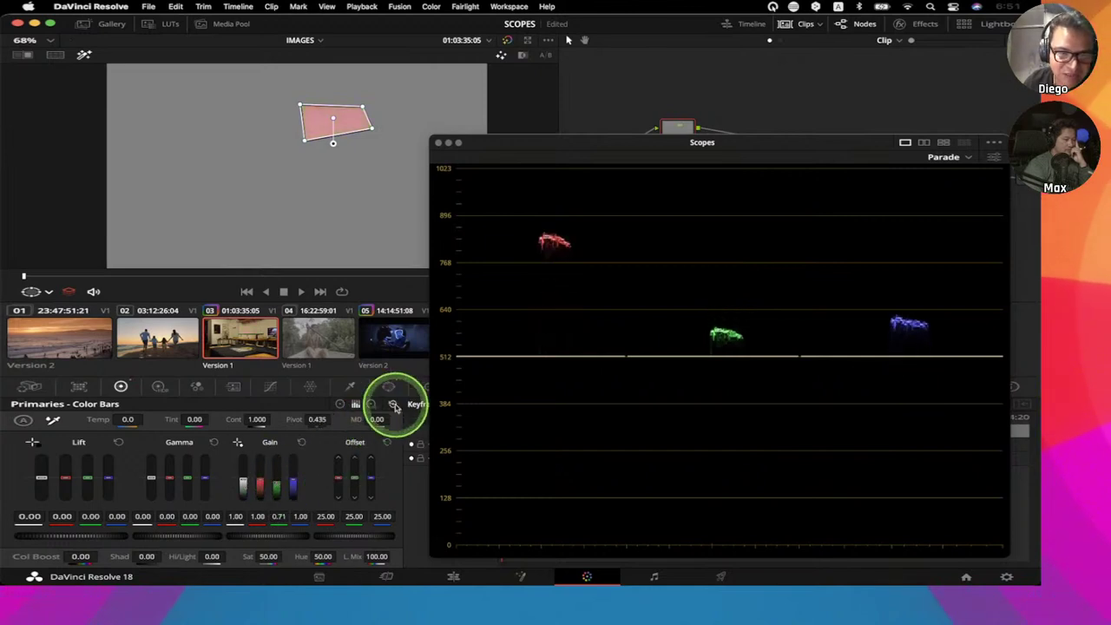
click(392, 404)
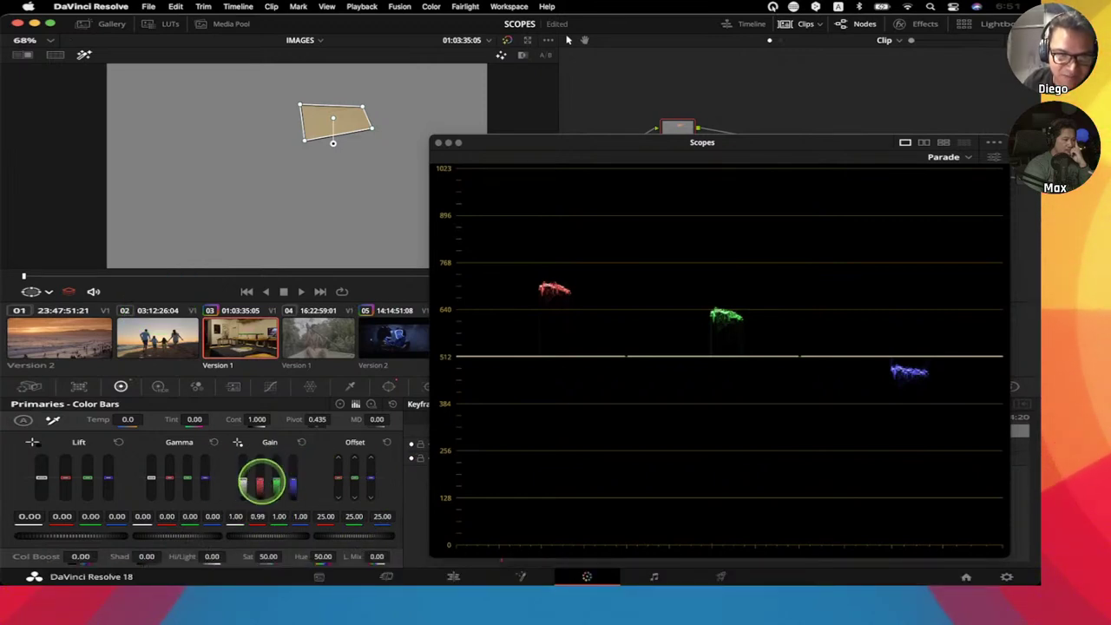
mouse_move(261, 479)
mouse_down()
mouse_move(293, 481)
mouse_move(302, 443)
mouse_move(293, 456)
mouse_up()
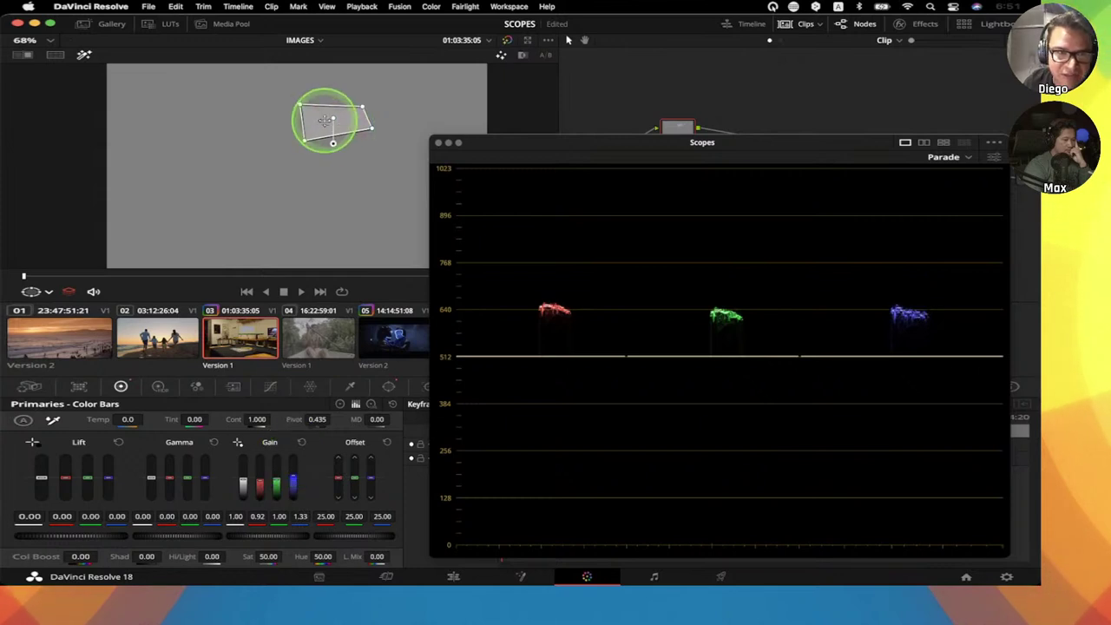
- Switch the viewer overlay to the color picker and return to the window controls
click(52, 295)
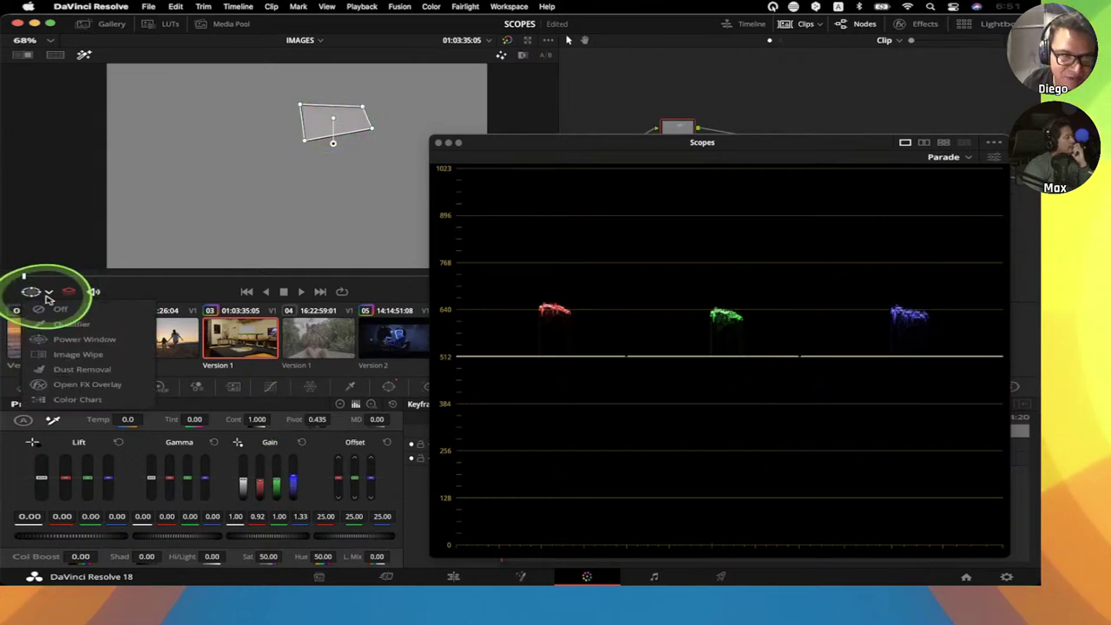
click(69, 319)
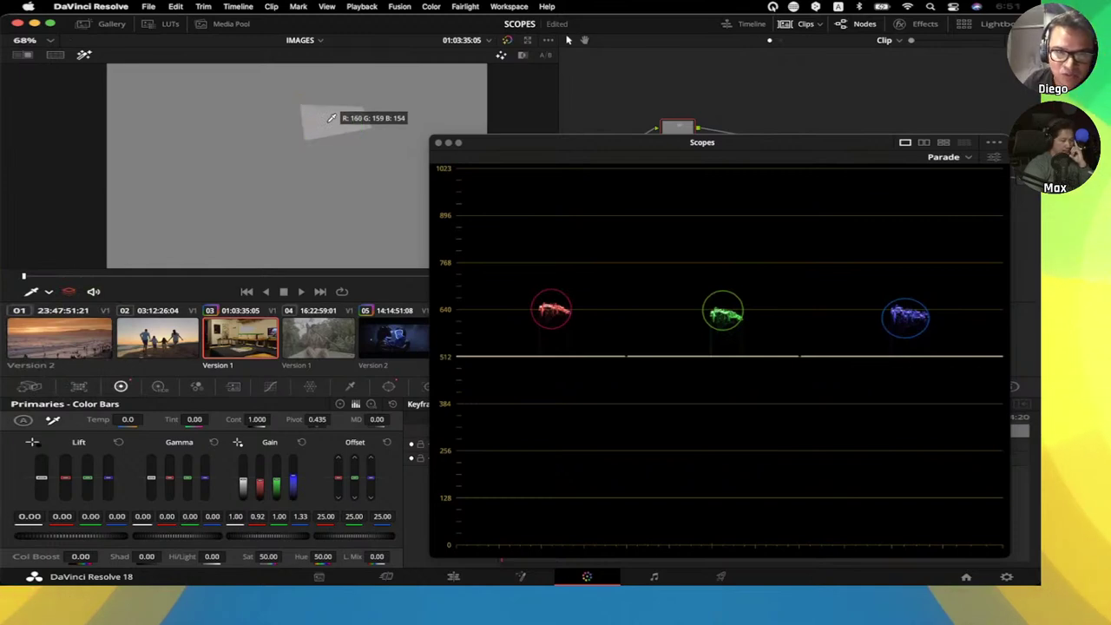
click(387, 386)
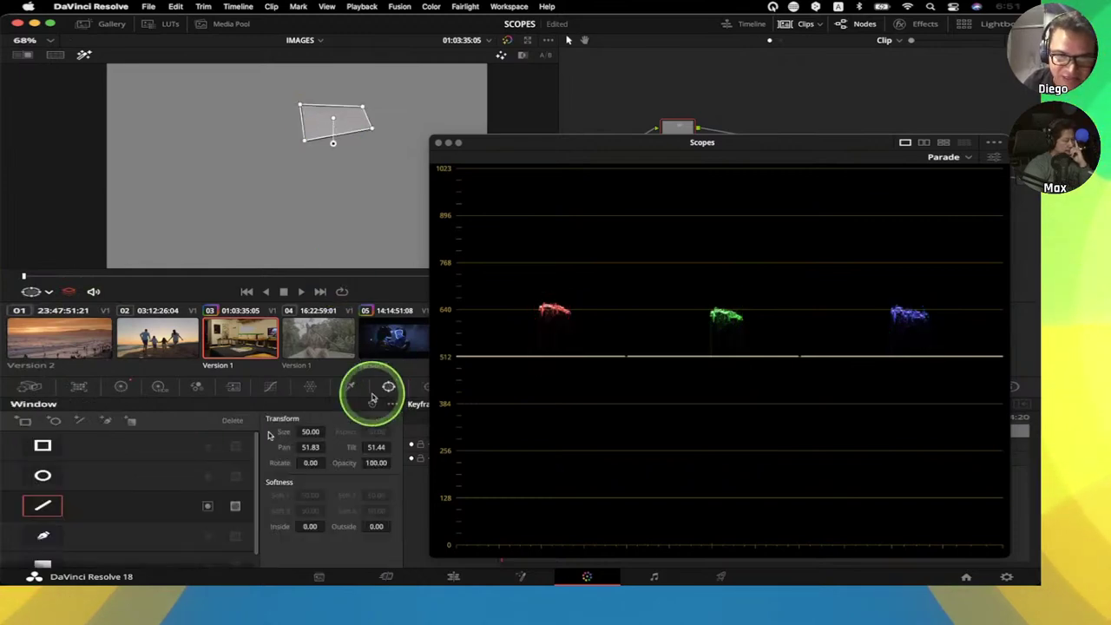
click(43, 506)
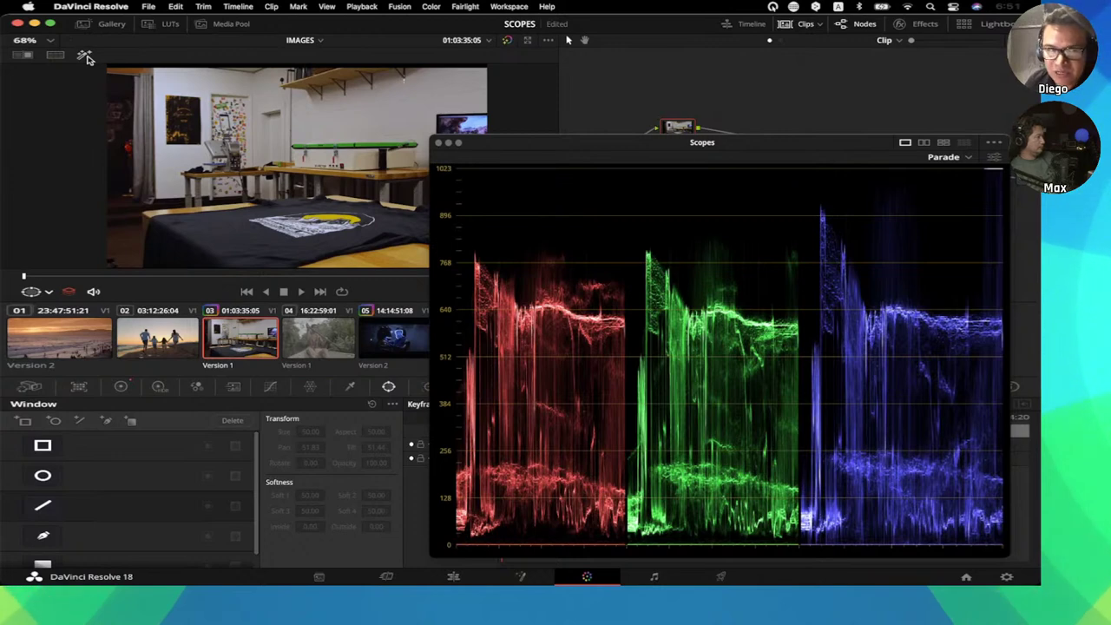
click(59, 334)
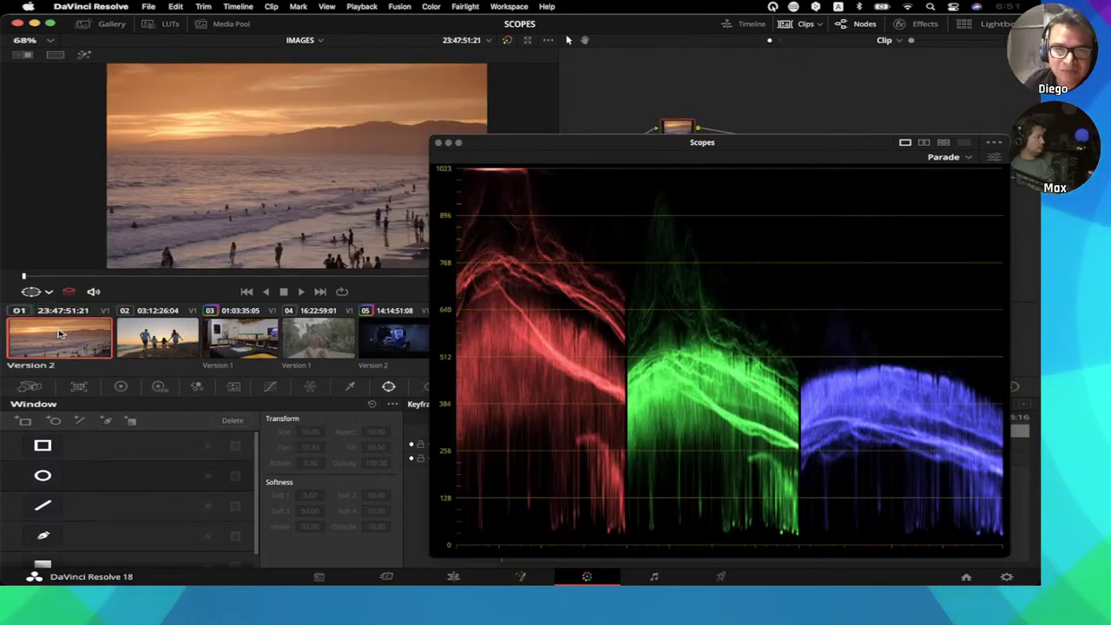
- Raise the blue and green Gain bars in Primaries to counter the sunset's orange cast
click(121, 387)
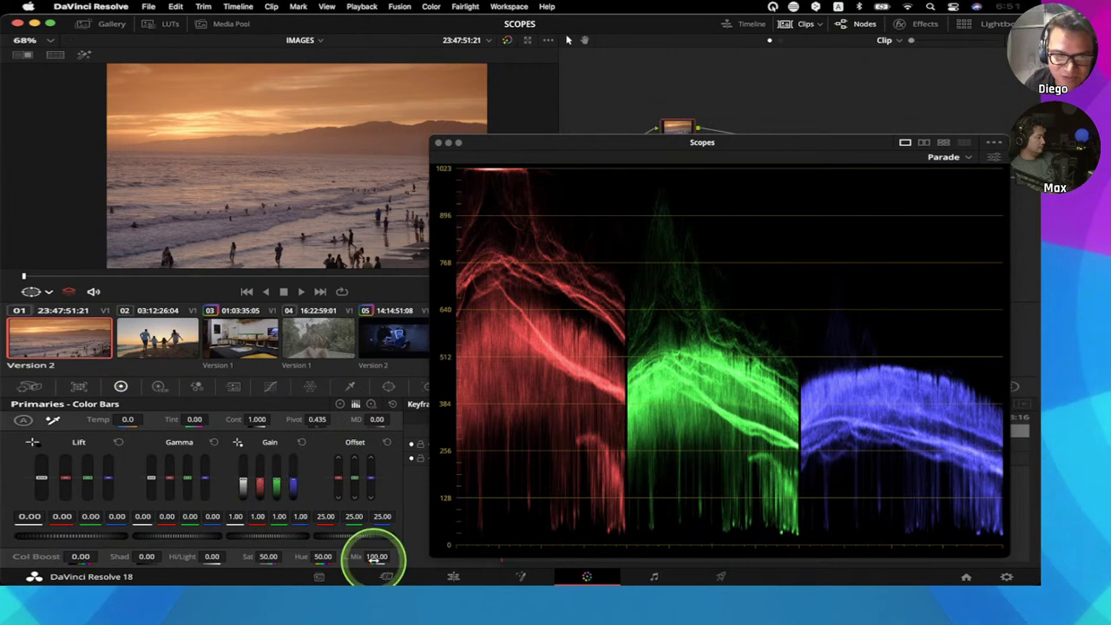
mouse_move(292, 482)
mouse_down()
mouse_move(295, 446)
mouse_move(258, 477)
mouse_up()
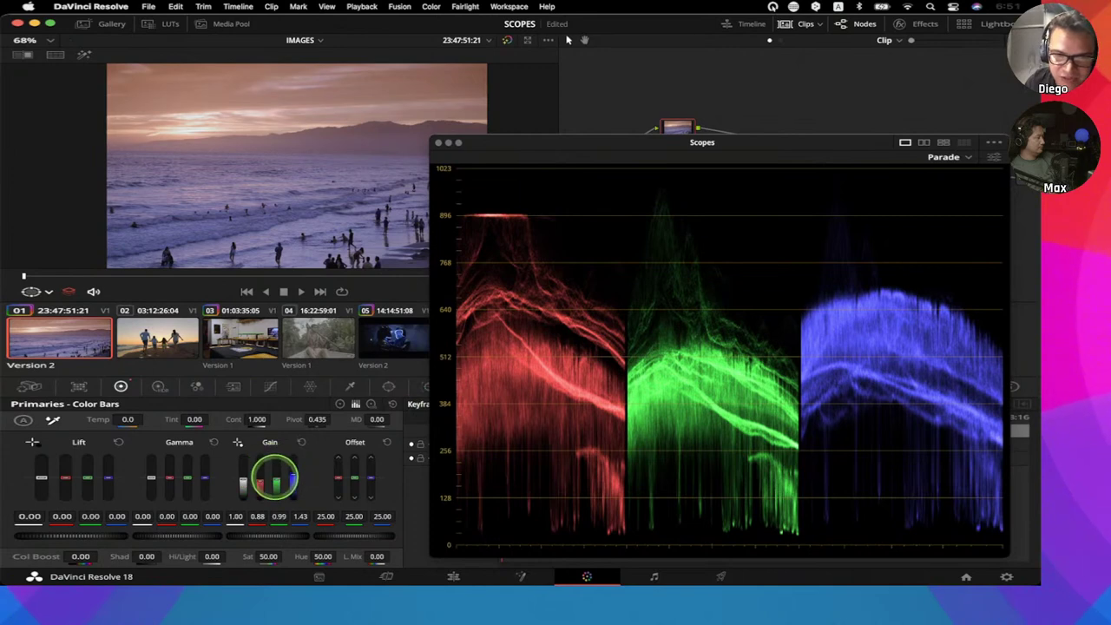
mouse_move(275, 478)
mouse_down()
mouse_move(273, 458)
mouse_move(276, 479)
mouse_up()
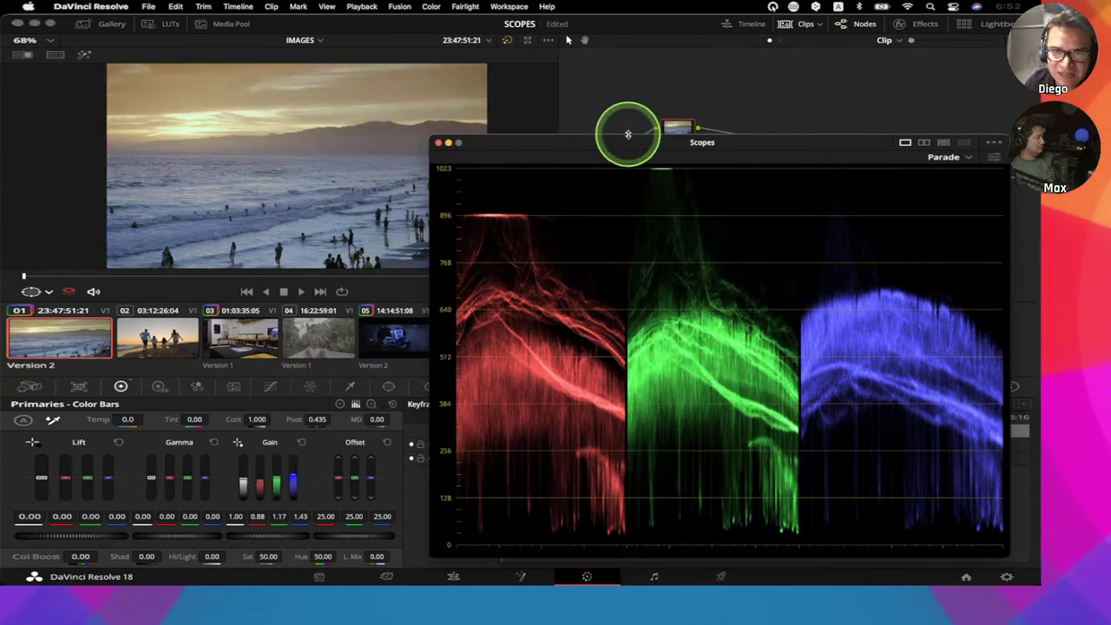
drag(629, 133, 618, 148)
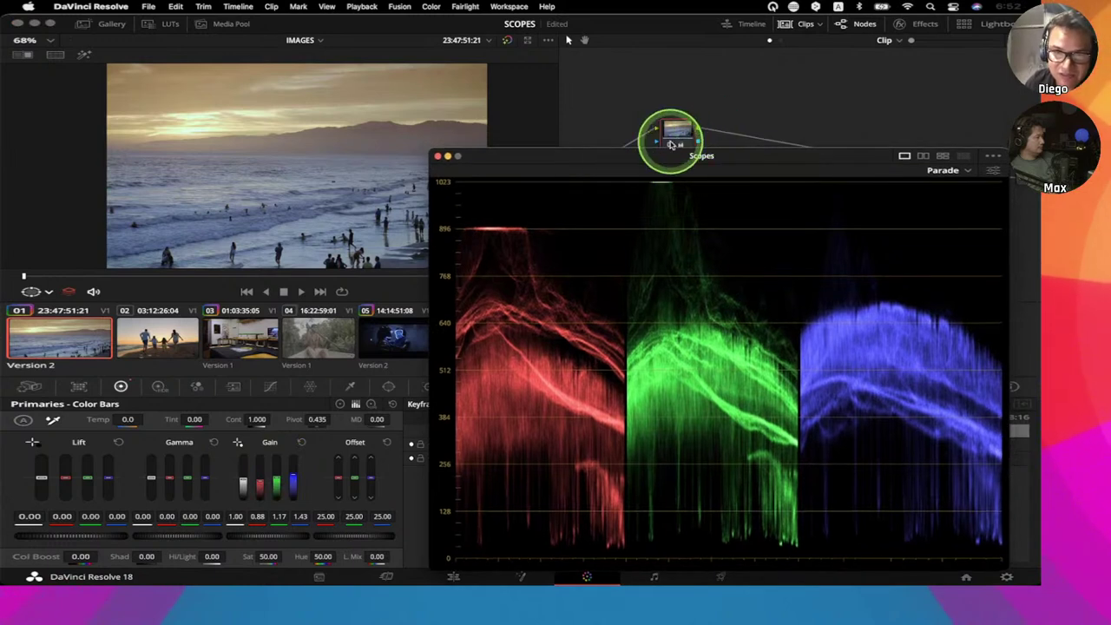
- Bypass and re-enable the node with Ctrl+D to compare against the ungraded image
key(ctrl+d)
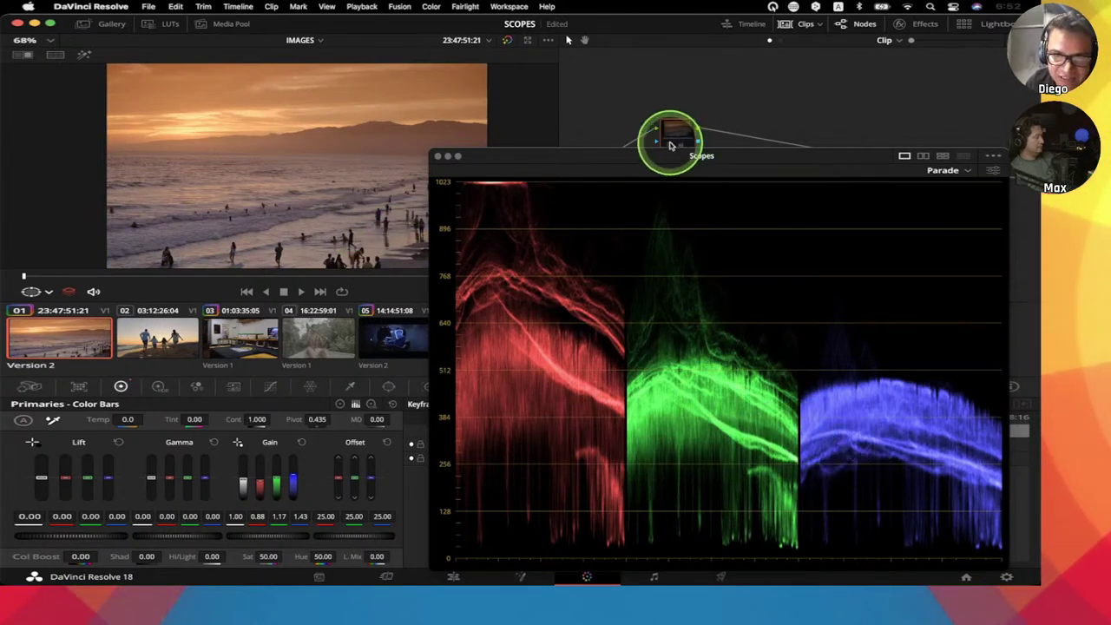
key(ctrl+d)
key(ctrl+d)
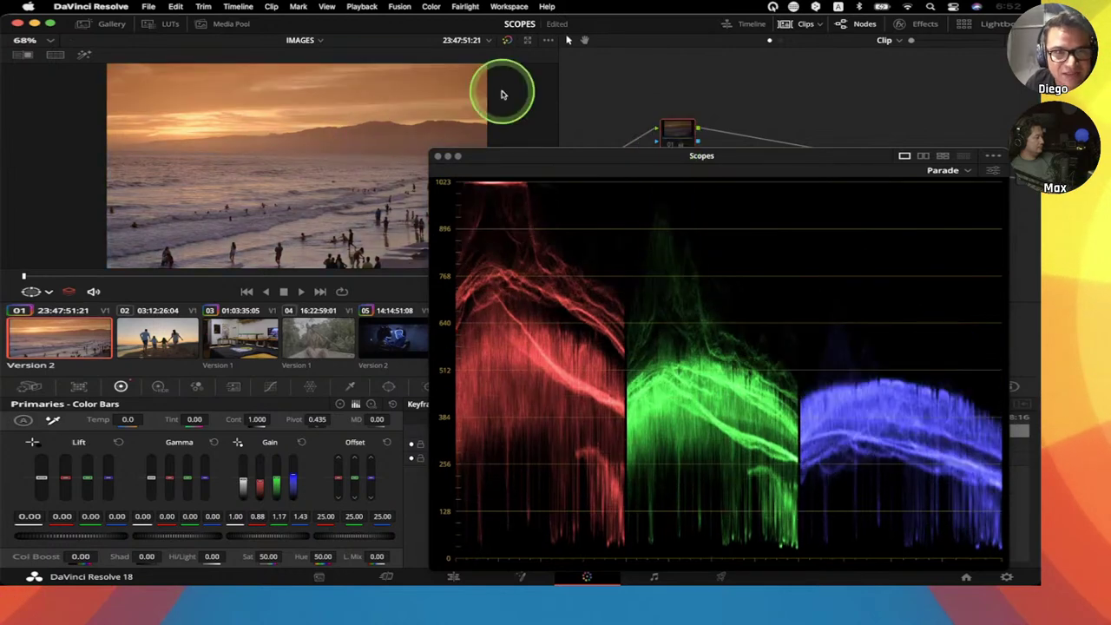
right_click(685, 137)
- Reset the beach clip's node grade and lower red and blue Gamma to -0.02, green at 0.00
click(697, 143)
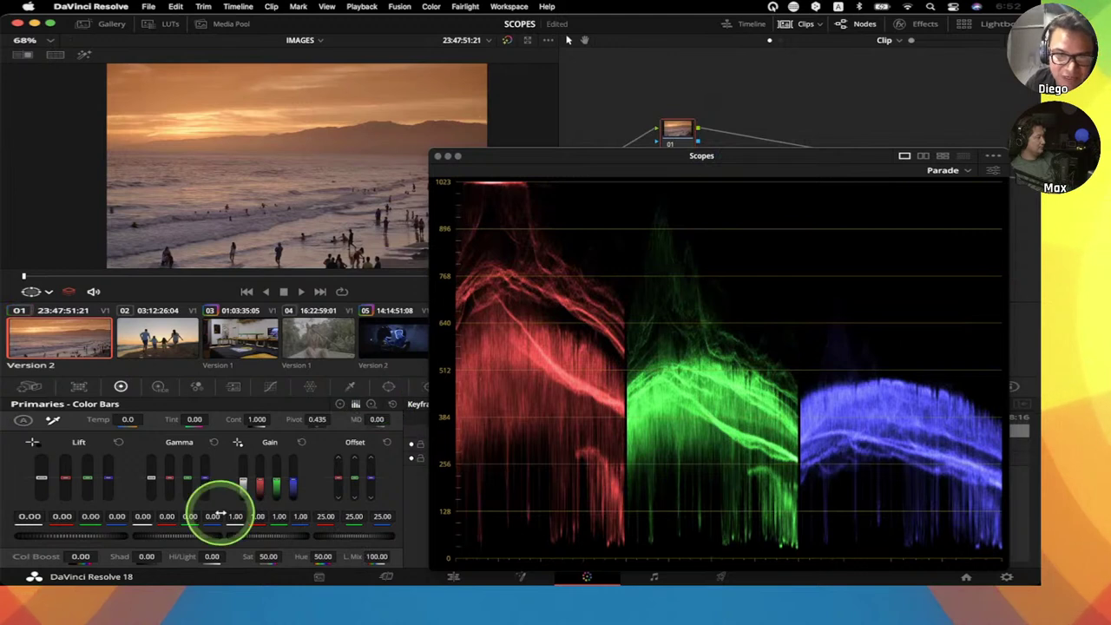
mouse_move(218, 513)
mouse_down()
mouse_move(152, 519)
mouse_move(203, 518)
mouse_up()
click(200, 129)
click(284, 129)
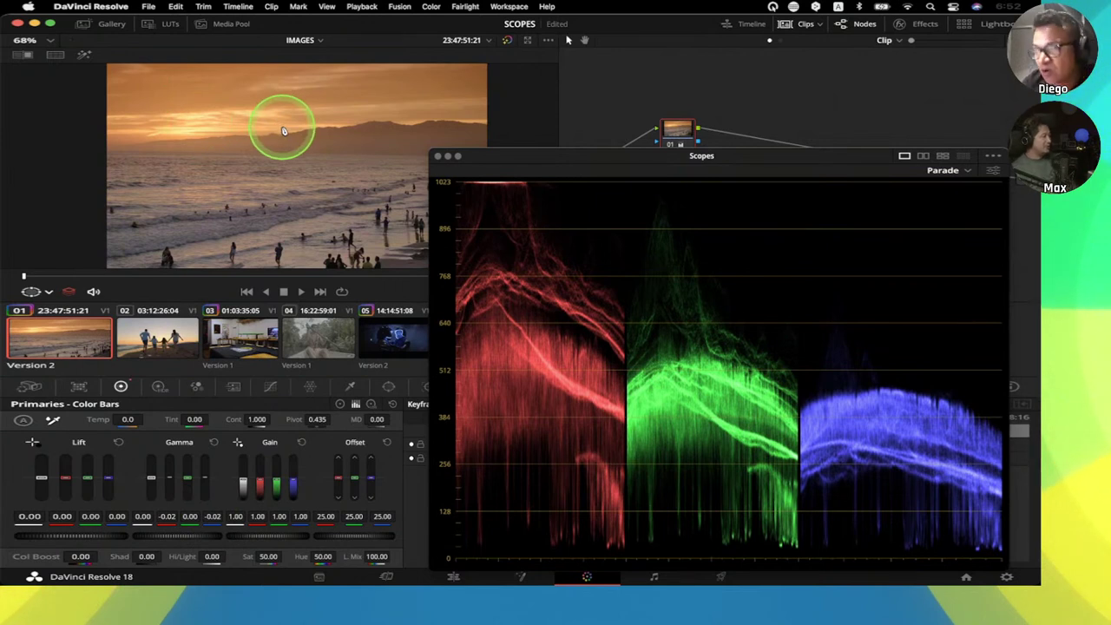
click(293, 447)
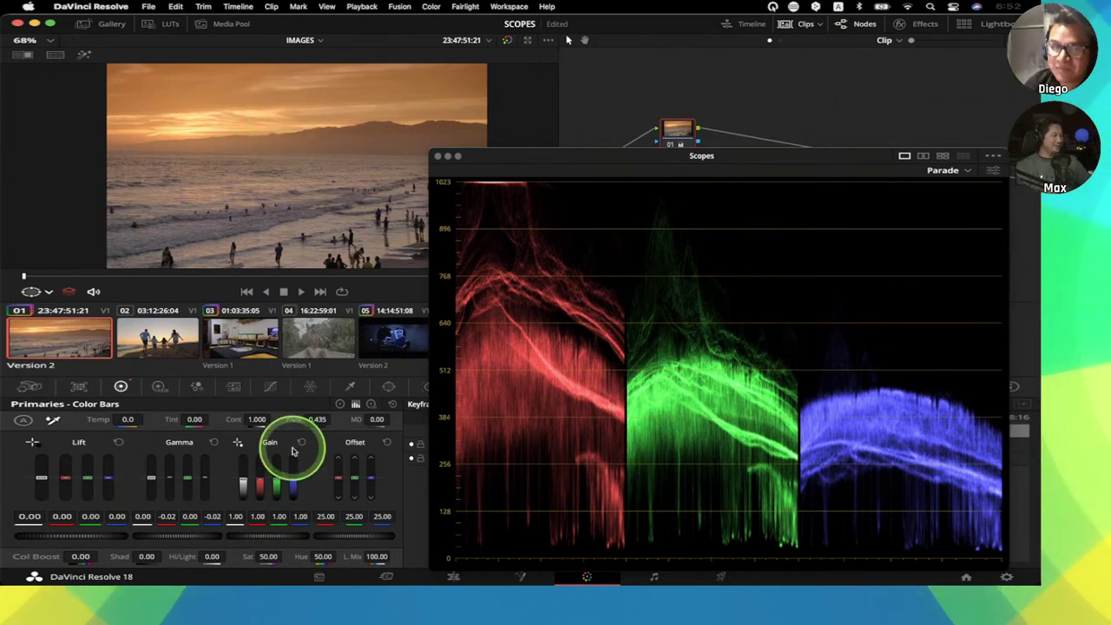
click(282, 257)
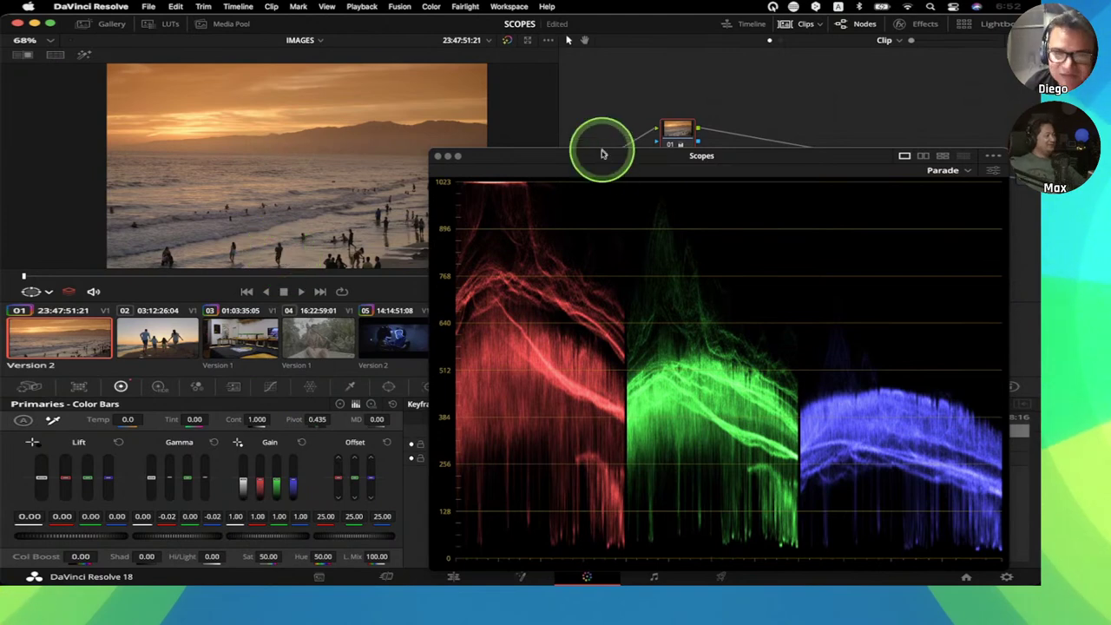
drag(598, 151, 601, 73)
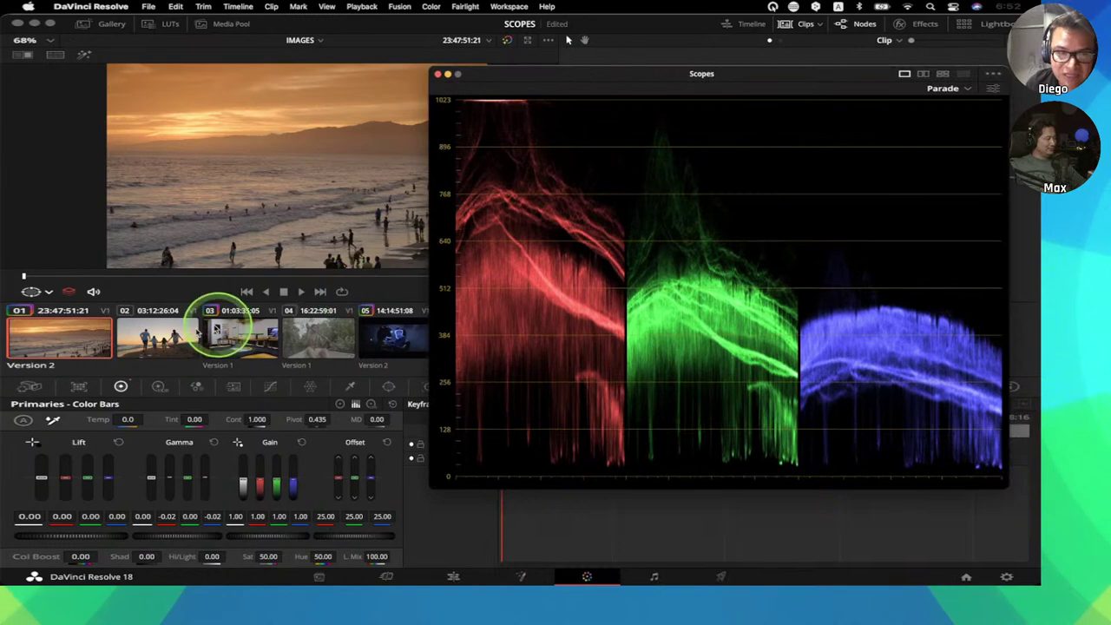
- Switch to the blue helmet clip 05 and move the scopes window to reveal its nodes
click(165, 337)
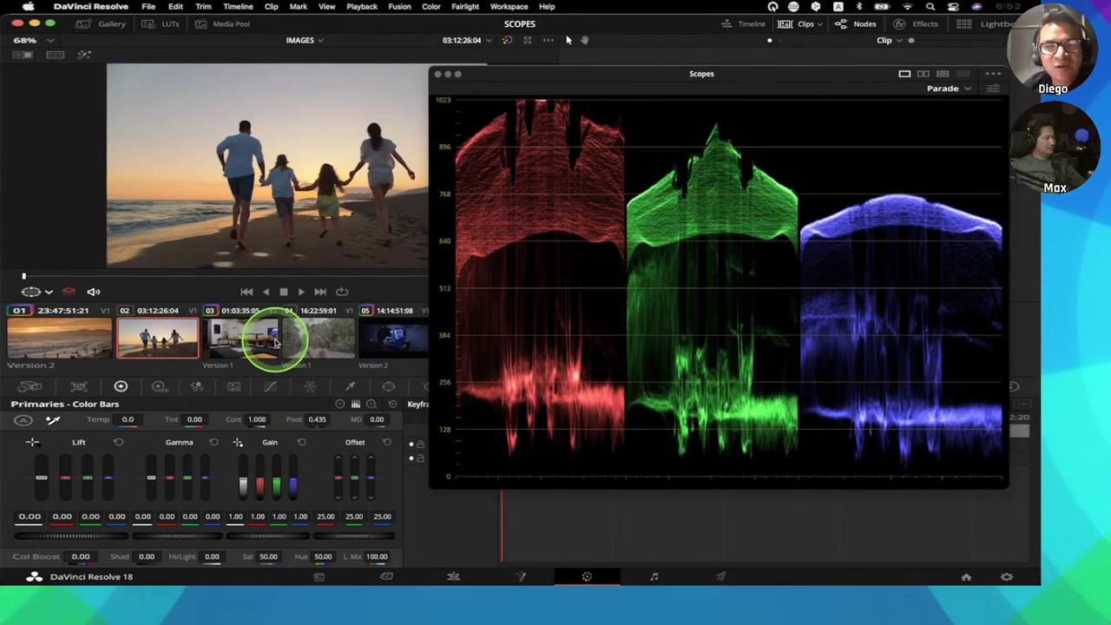
click(394, 344)
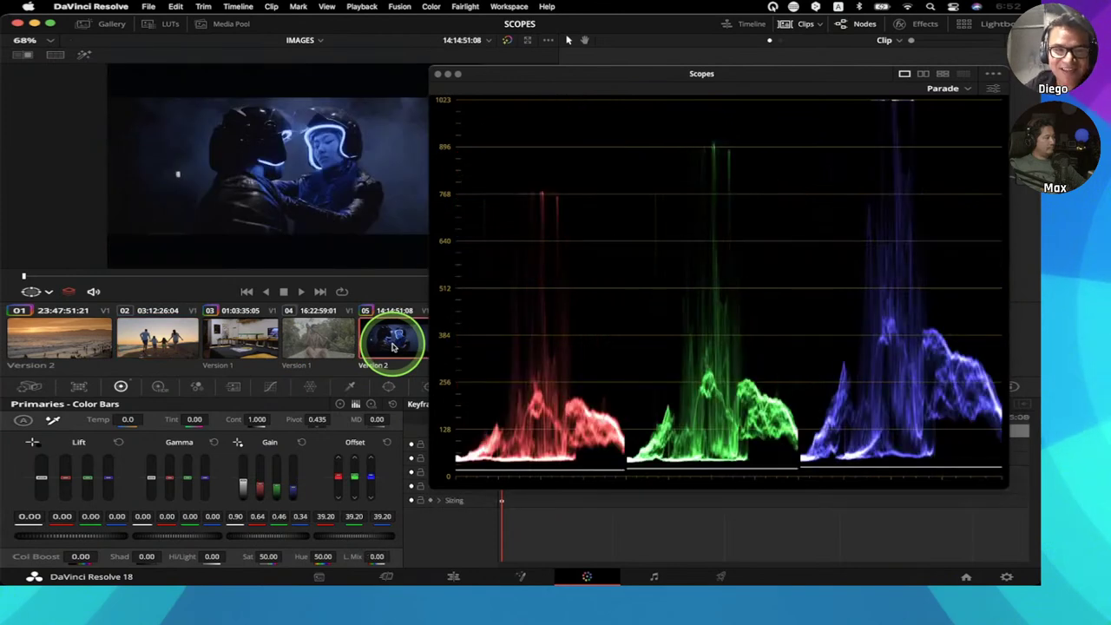
click(615, 80)
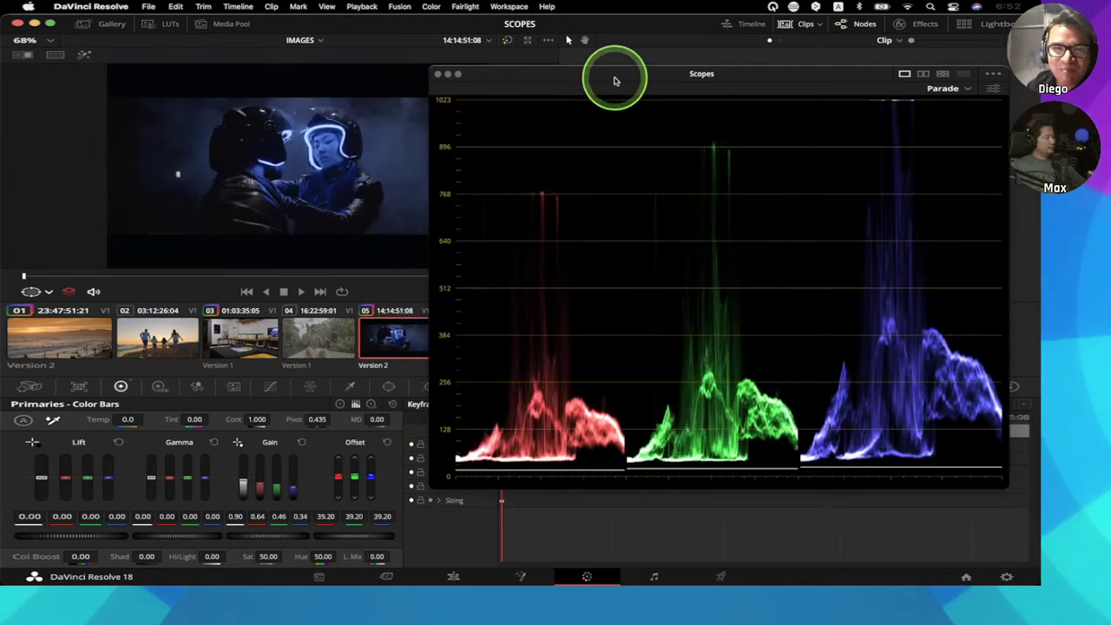
drag(614, 80, 605, 198)
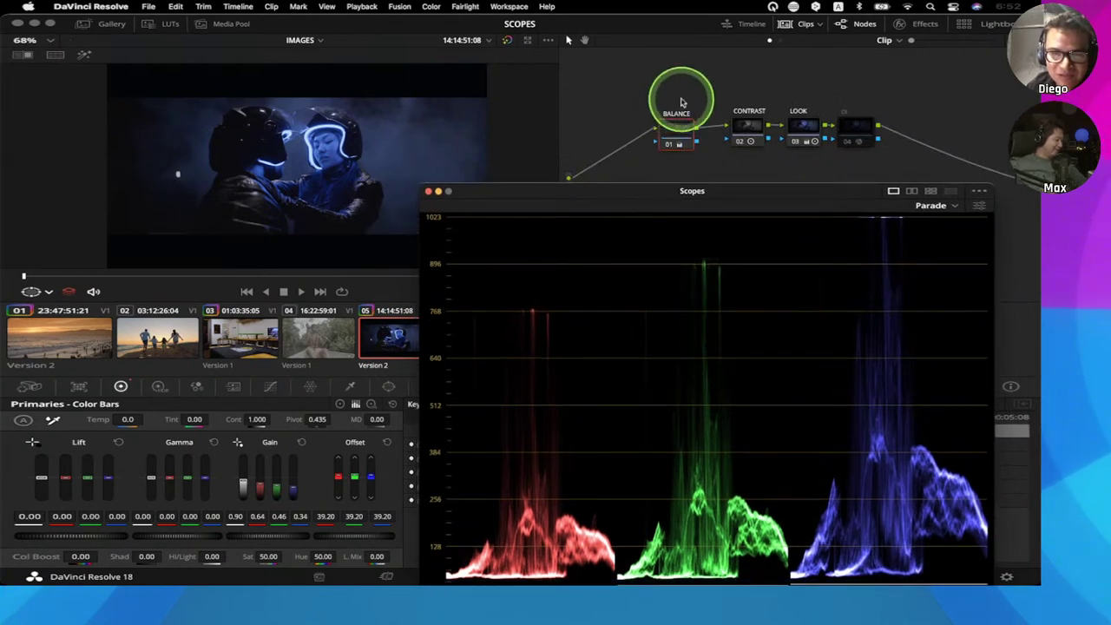
- Delete the Balance, Contrast and Look nodes and re-enable the remaining CS node
drag(677, 87, 800, 162)
click(800, 132)
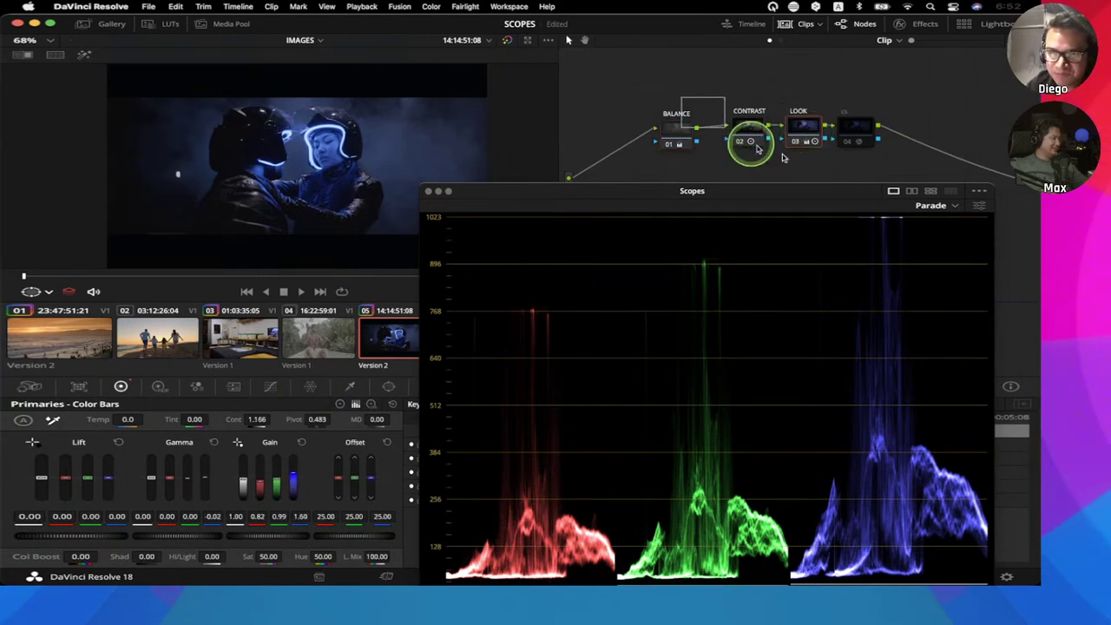
key(Delete)
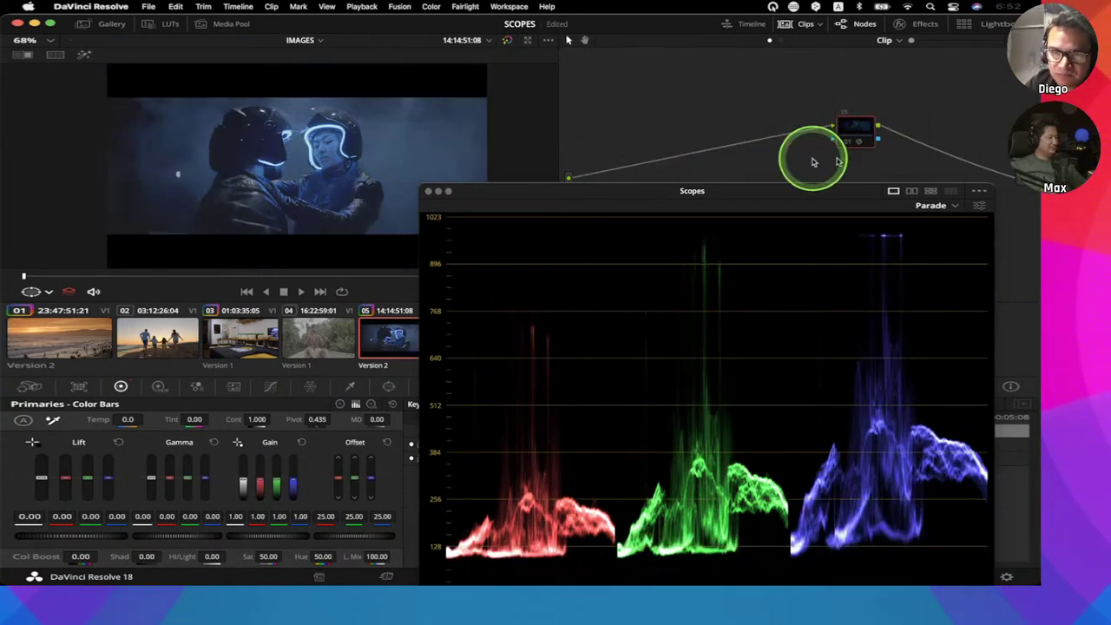
key(ctrl+d)
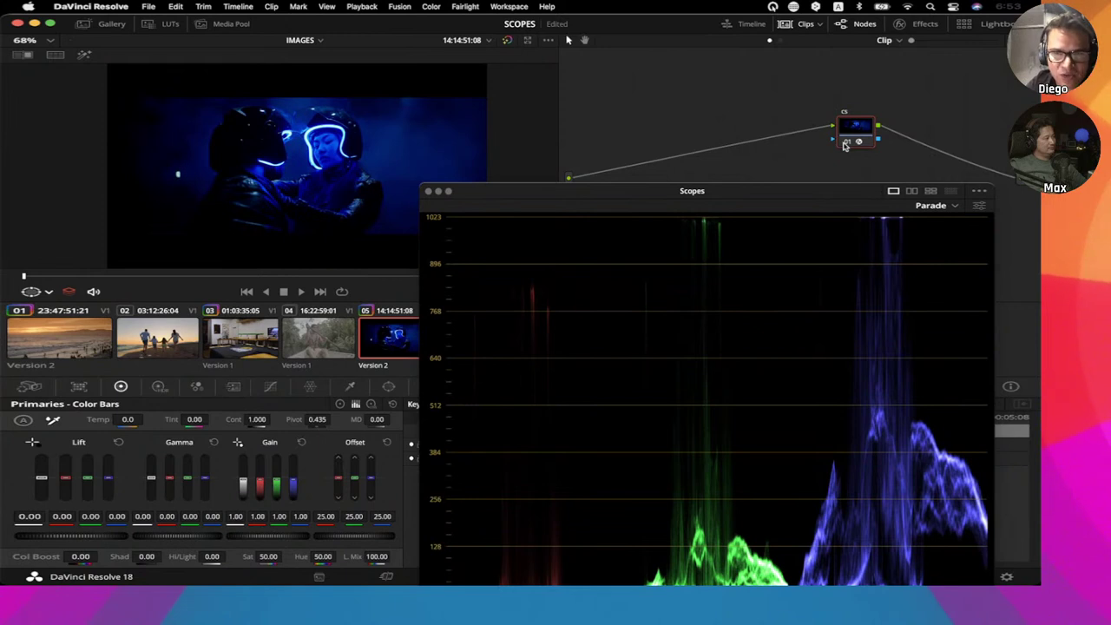
- Add serial node 02 after CS, try a slight Gamma lift, then reset its grade
drag(845, 146, 726, 114)
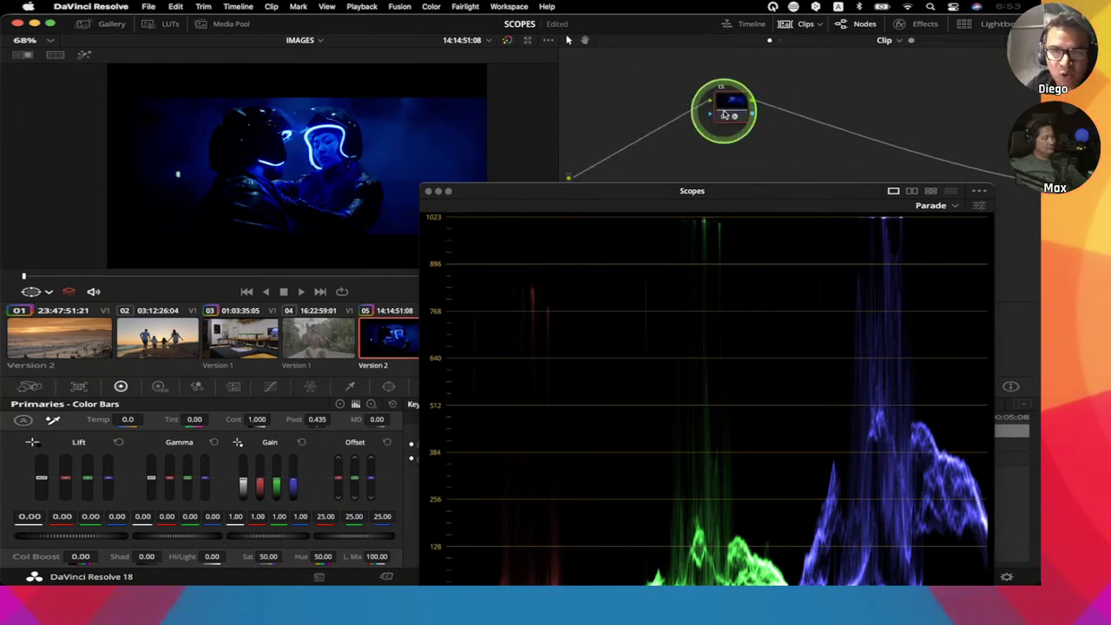
click(158, 391)
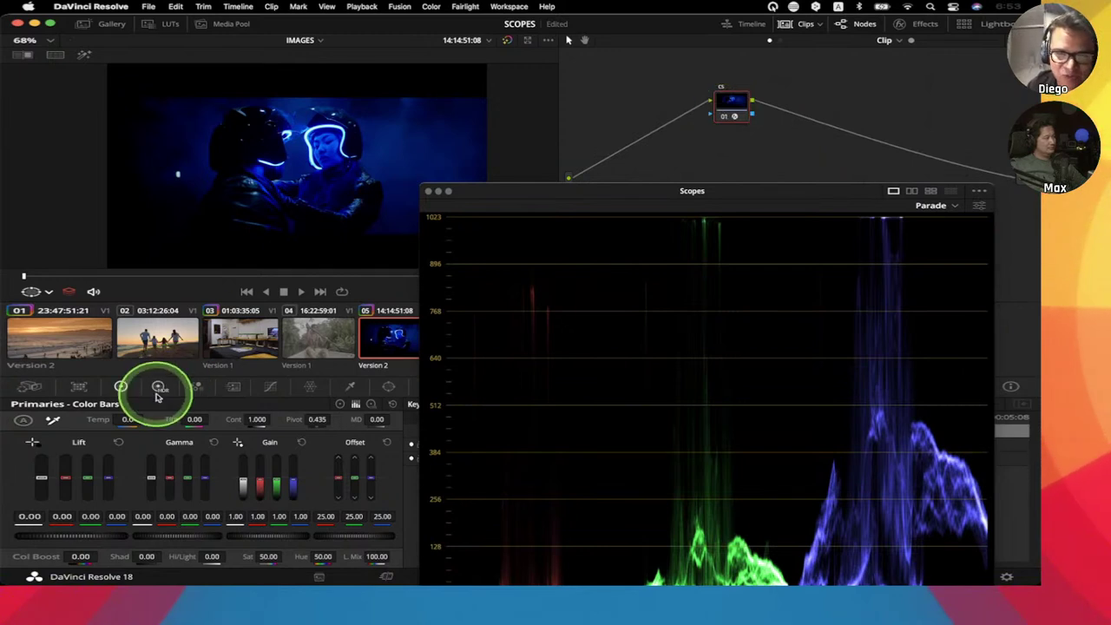
key(alt+s)
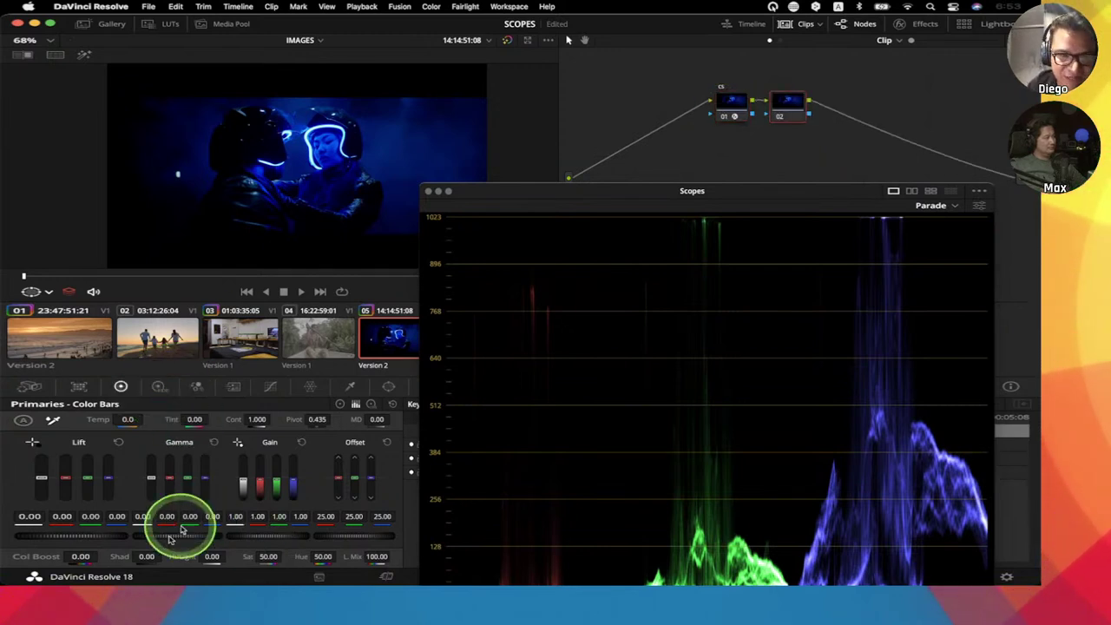
drag(167, 538, 144, 531)
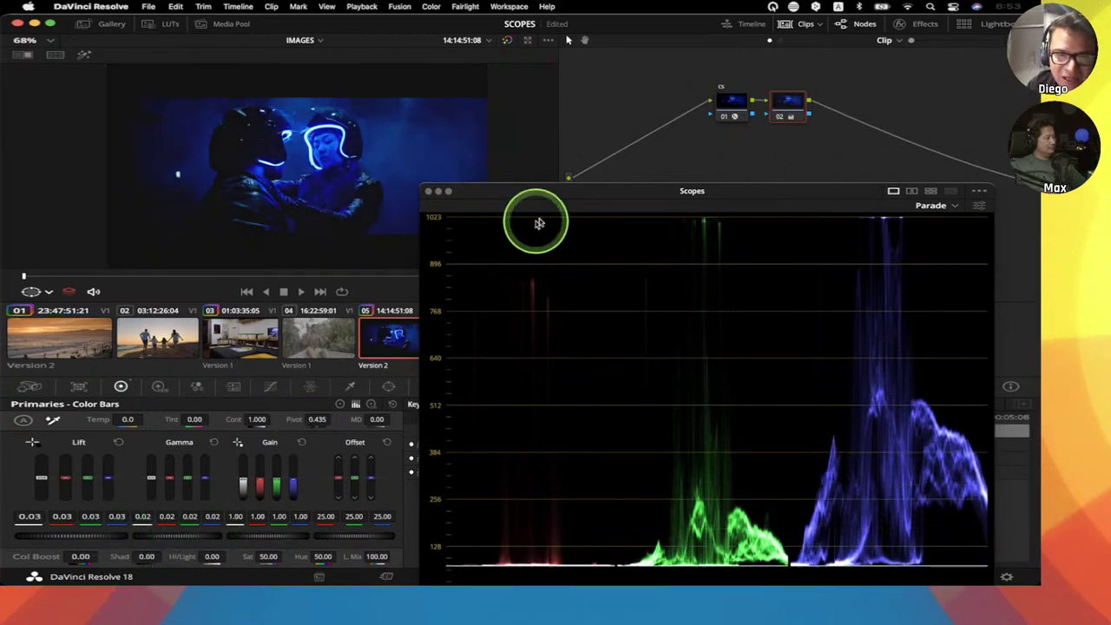
drag(556, 201, 569, 182)
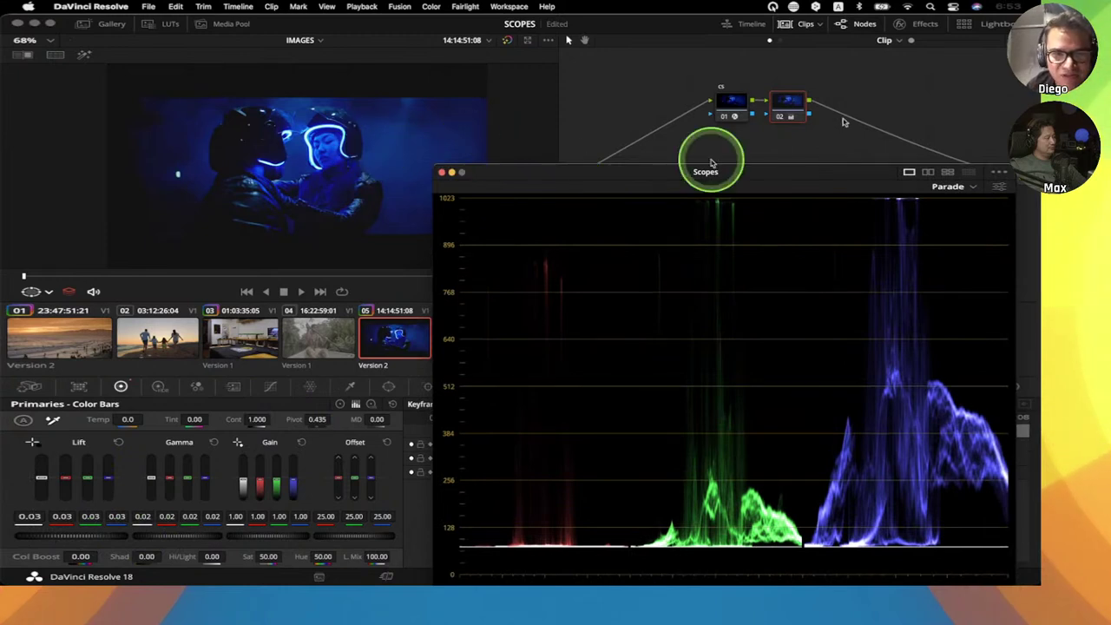
right_click(786, 108)
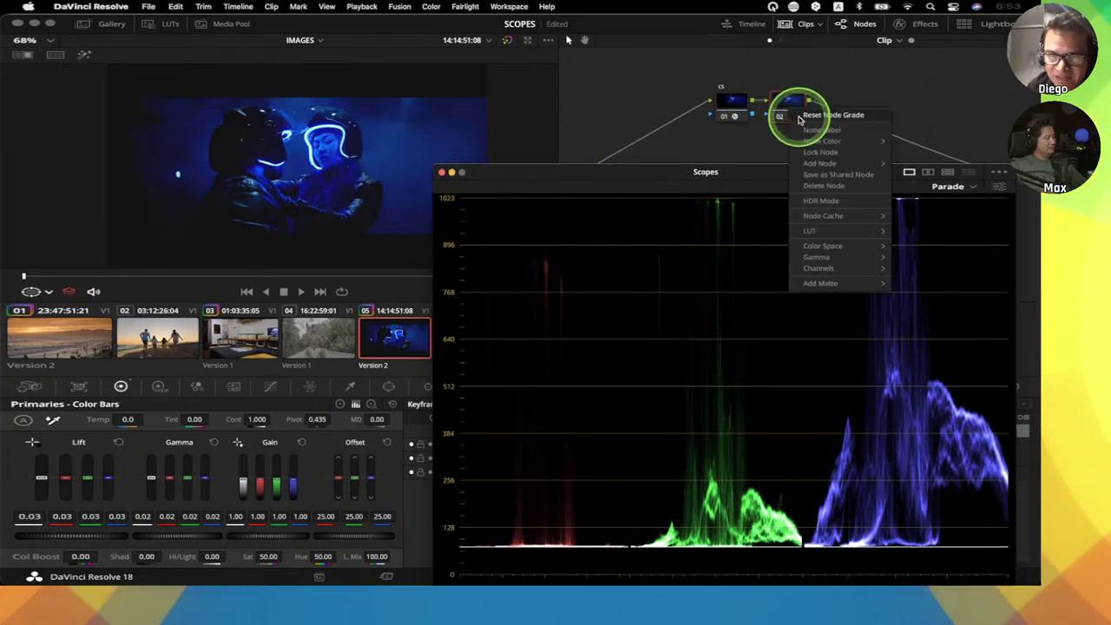
click(812, 113)
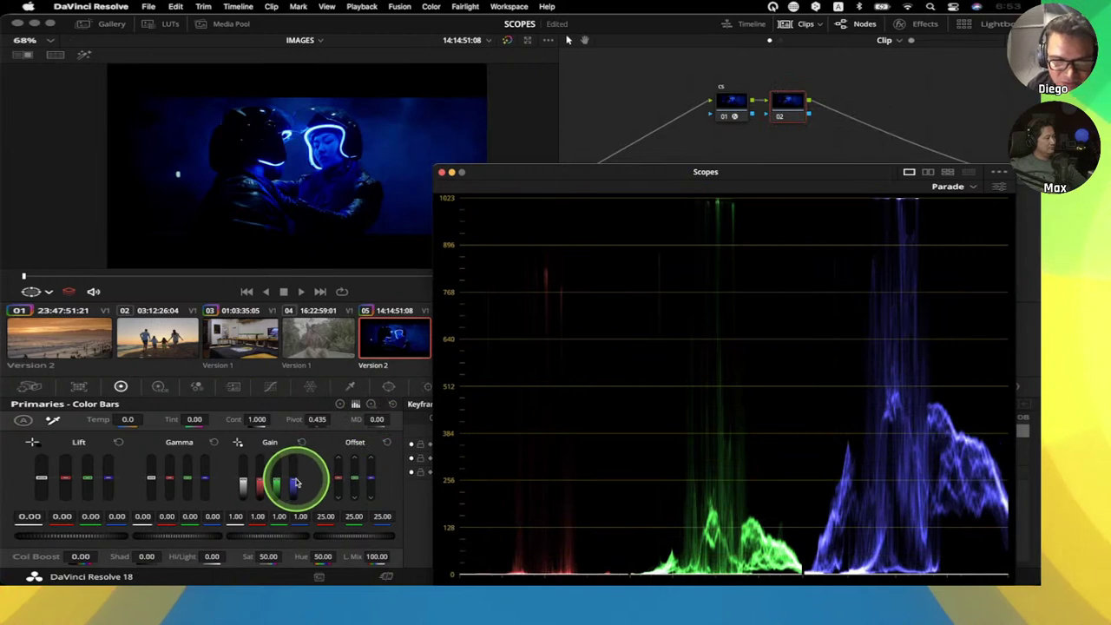
- Try lowering blue Gain and raising red Gain on node 02, then clear those changes
mouse_move(295, 482)
mouse_down()
mouse_move(286, 513)
mouse_move(274, 480)
mouse_up()
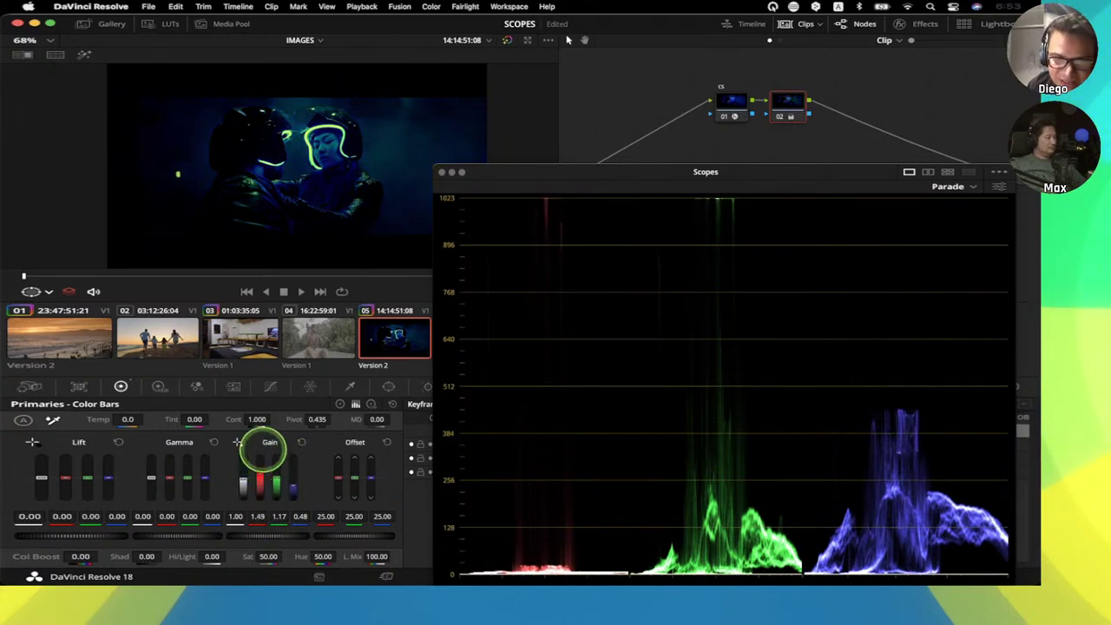
drag(259, 473, 259, 474)
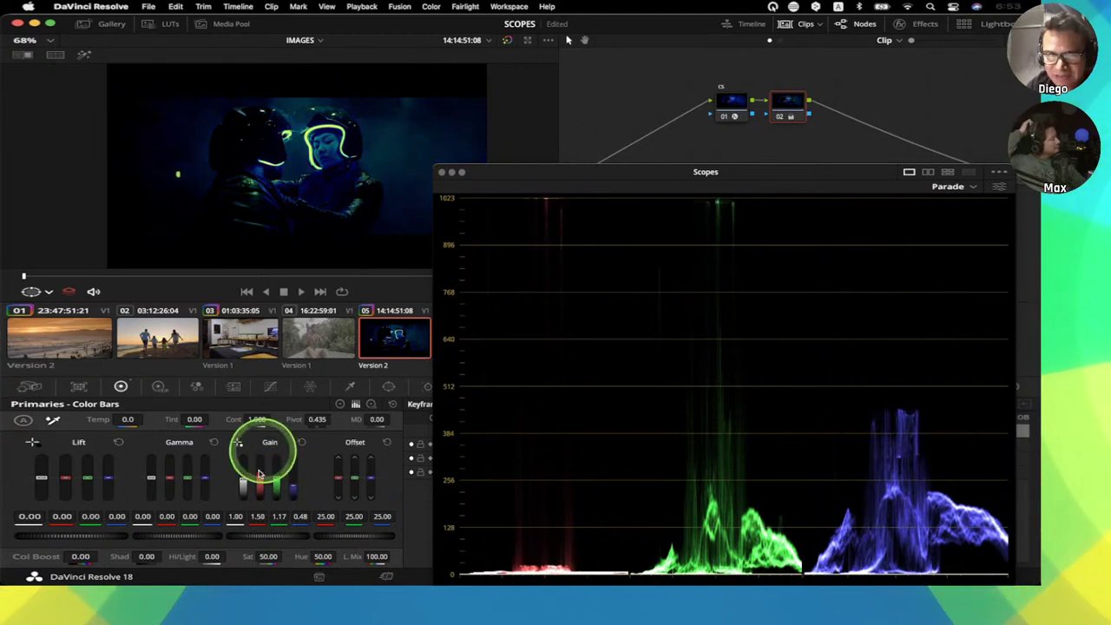
right_click(787, 104)
click(791, 109)
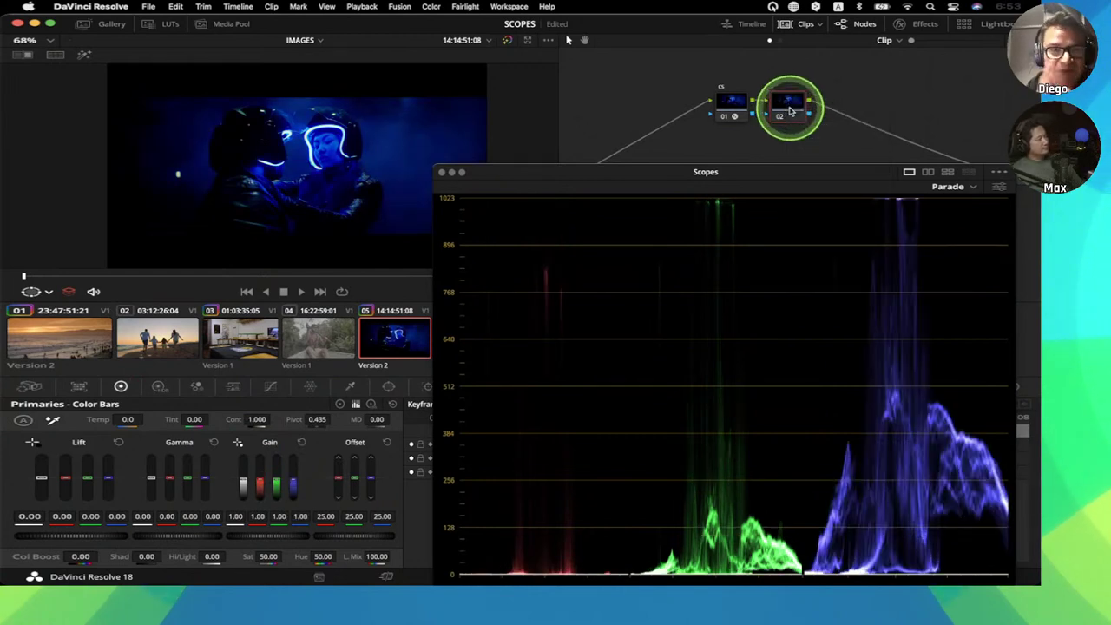
- Delete the first node and its blue grade, and shift the remaining node left
right_click(303, 170)
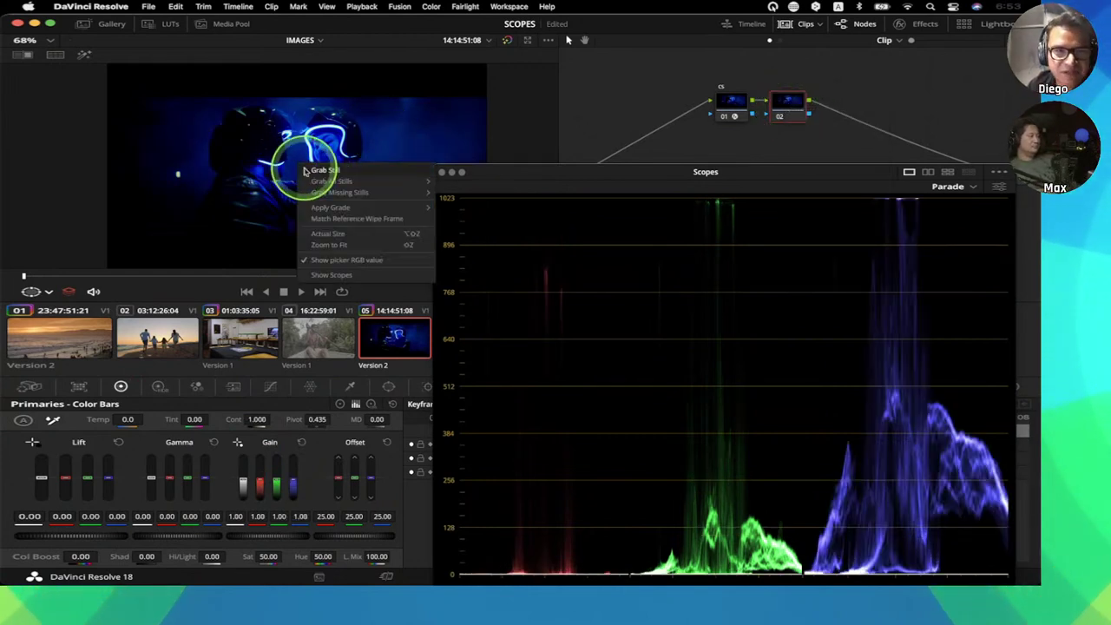
click(306, 171)
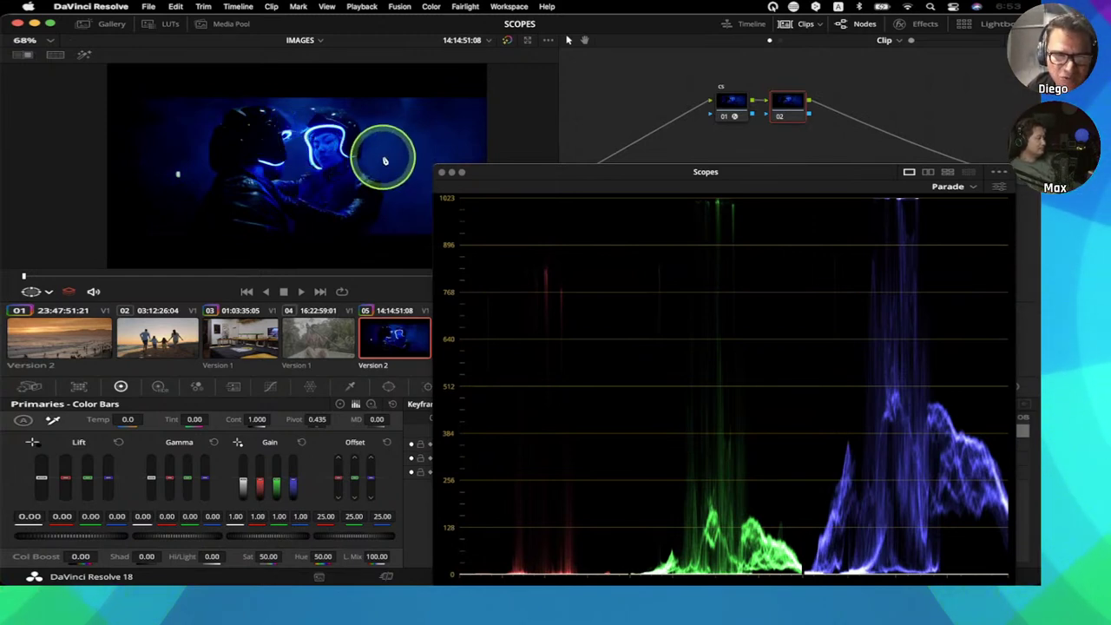
click(728, 103)
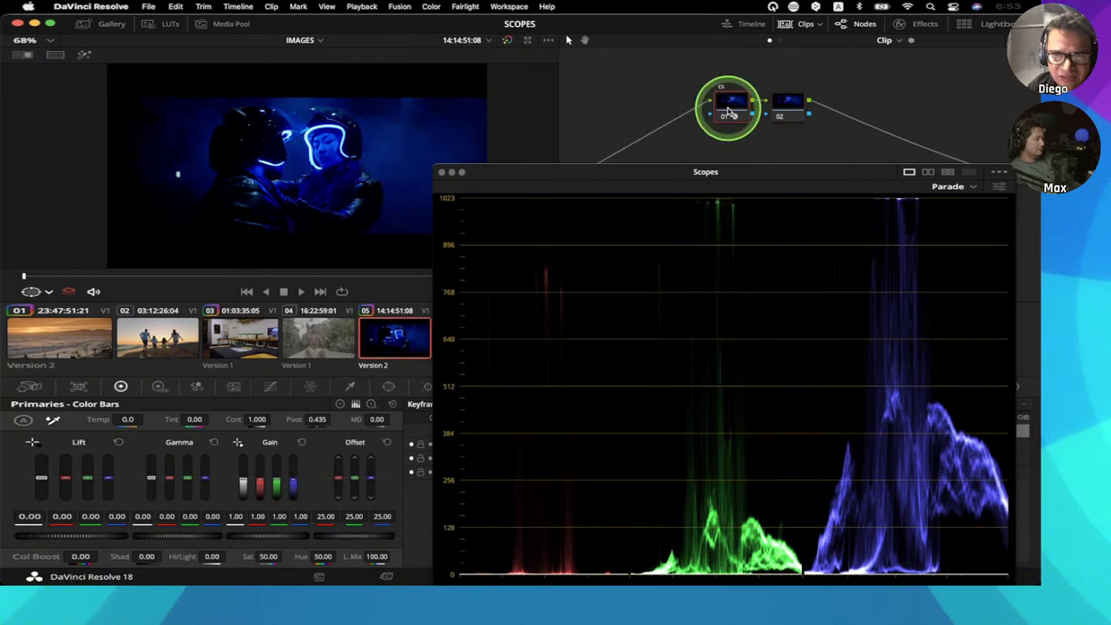
key(Delete)
drag(790, 106, 631, 105)
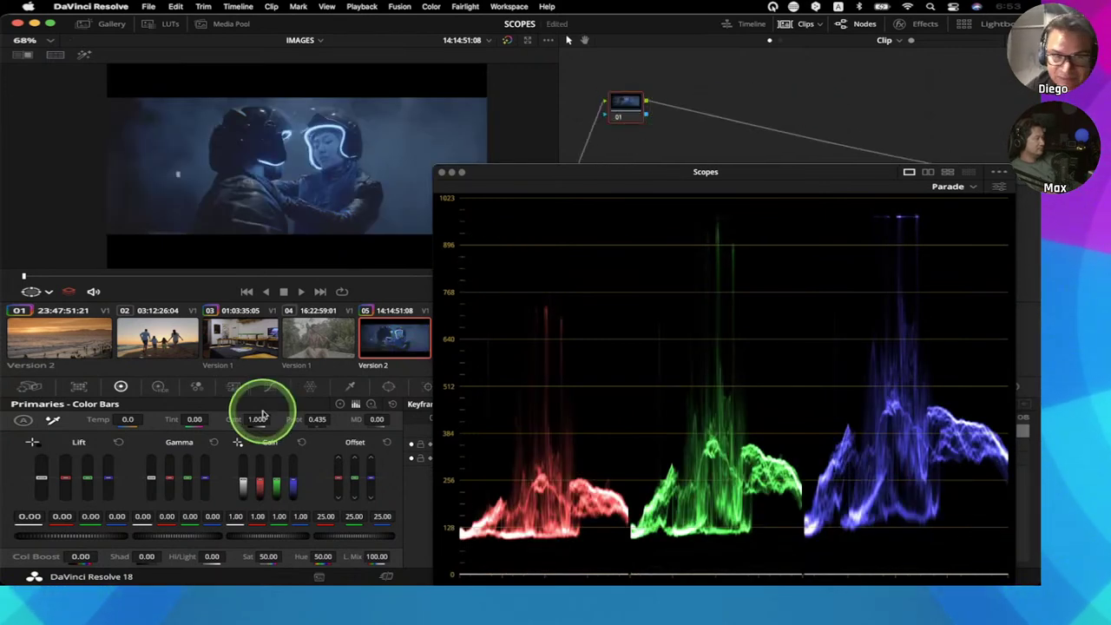
- Set Lift 0.06, Gain 0.61/0.48/0.39 RGB with Lum Mix 0 on node 01, then add node 02
drag(94, 533, 166, 534)
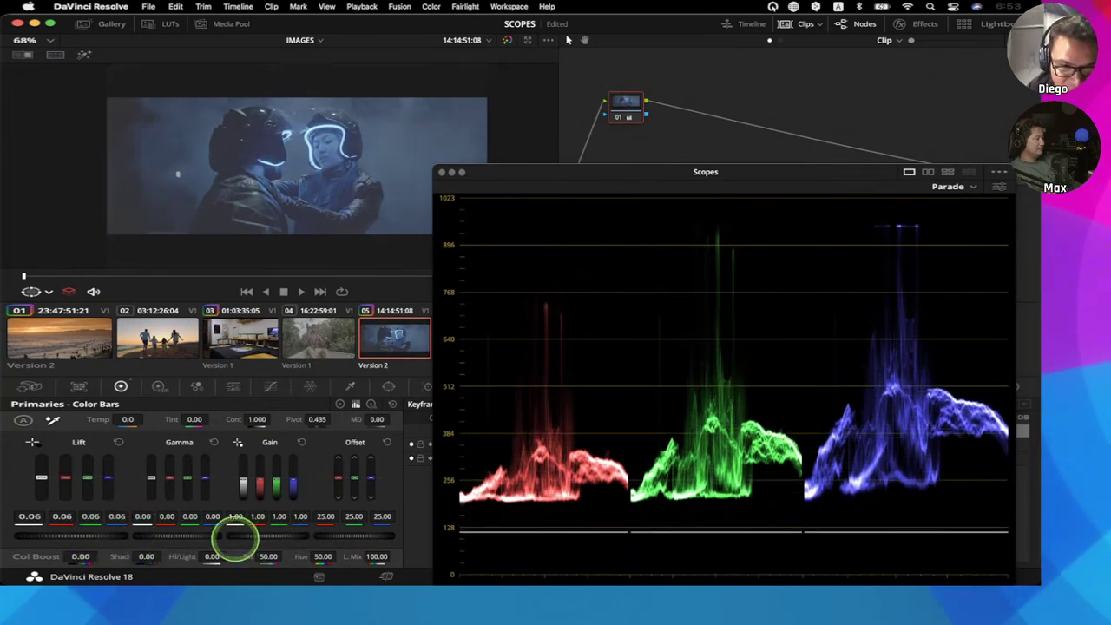
drag(235, 538, 89, 538)
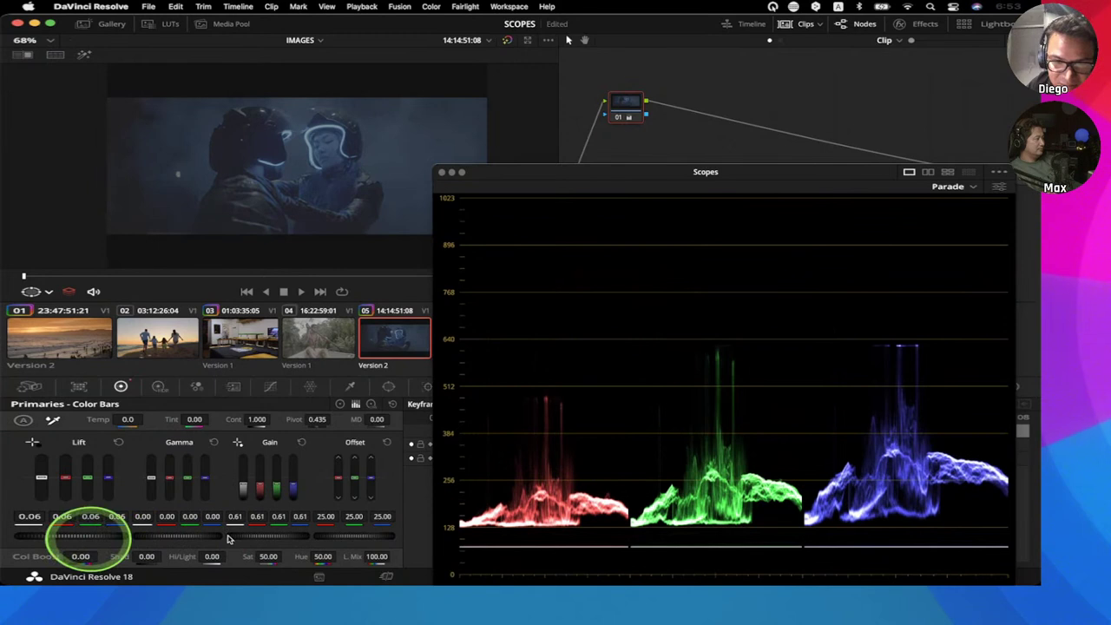
click(293, 502)
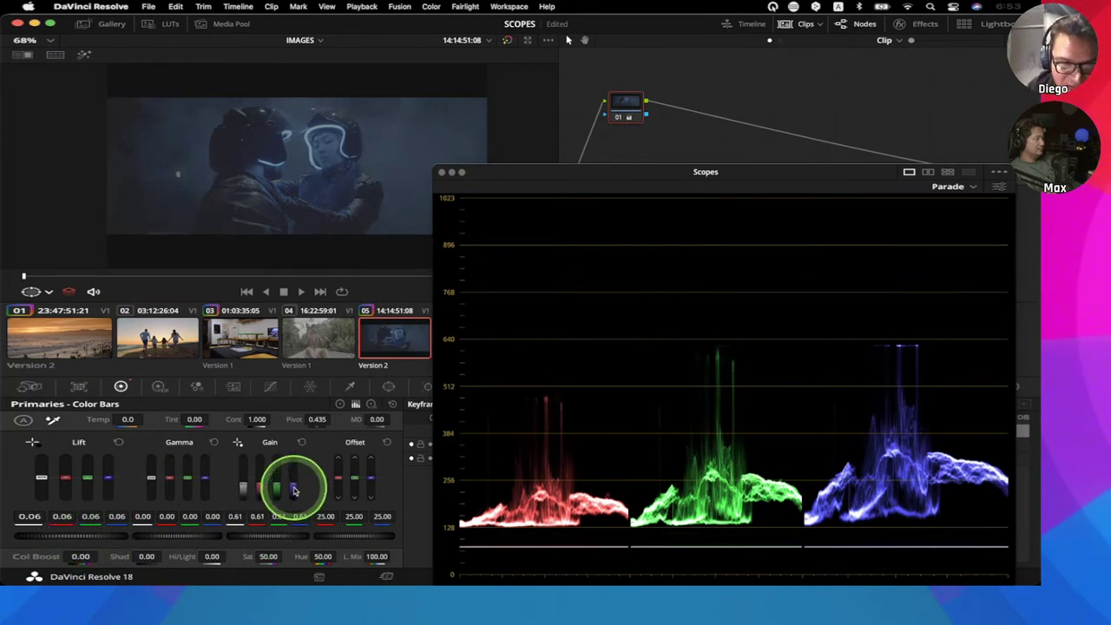
mouse_move(293, 491)
mouse_down()
mouse_move(293, 502)
mouse_move(293, 477)
mouse_up()
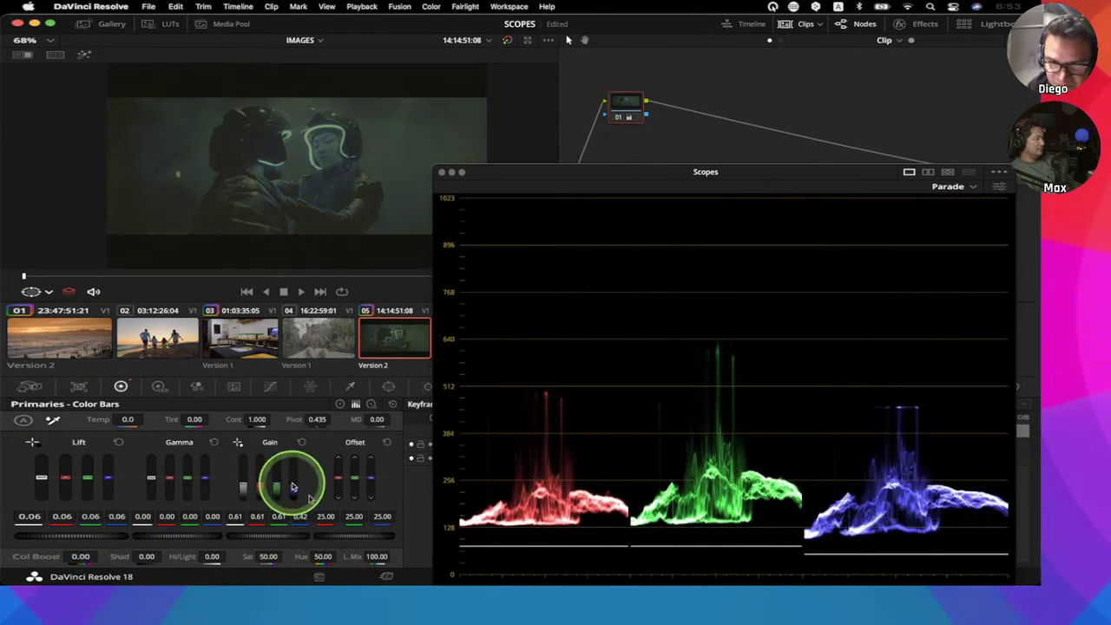
text(0)
key(Return)
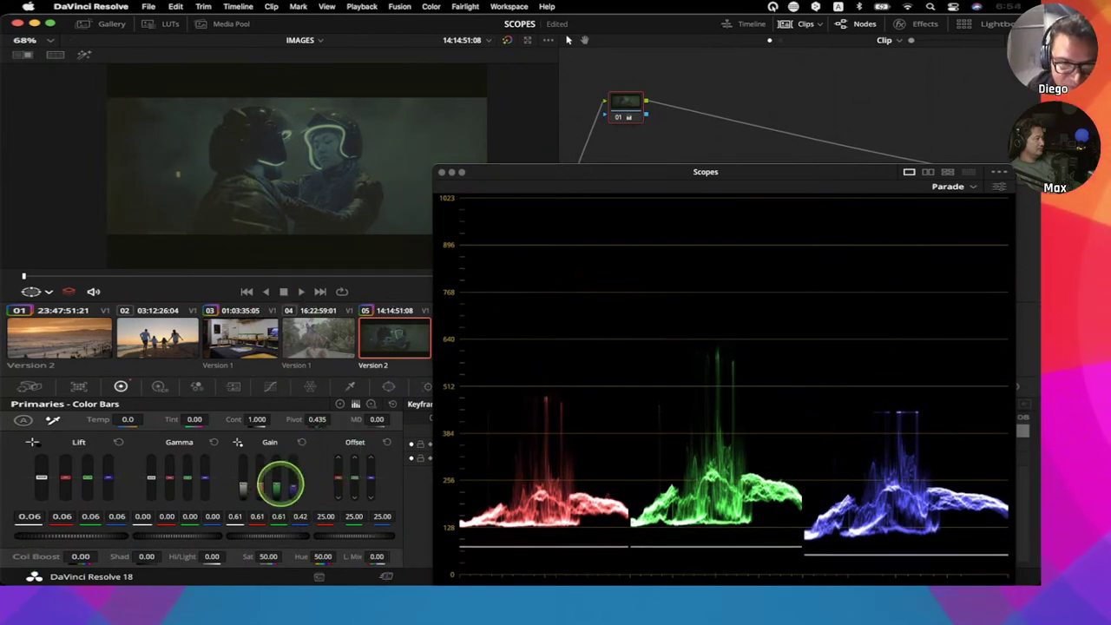
drag(279, 488, 279, 492)
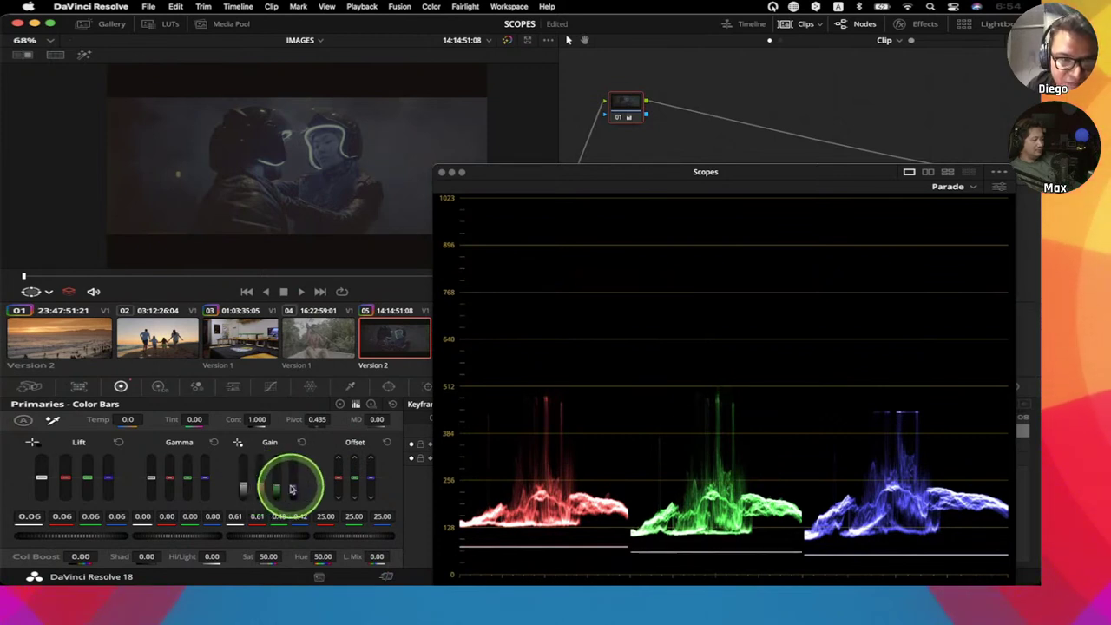
drag(291, 484, 294, 488)
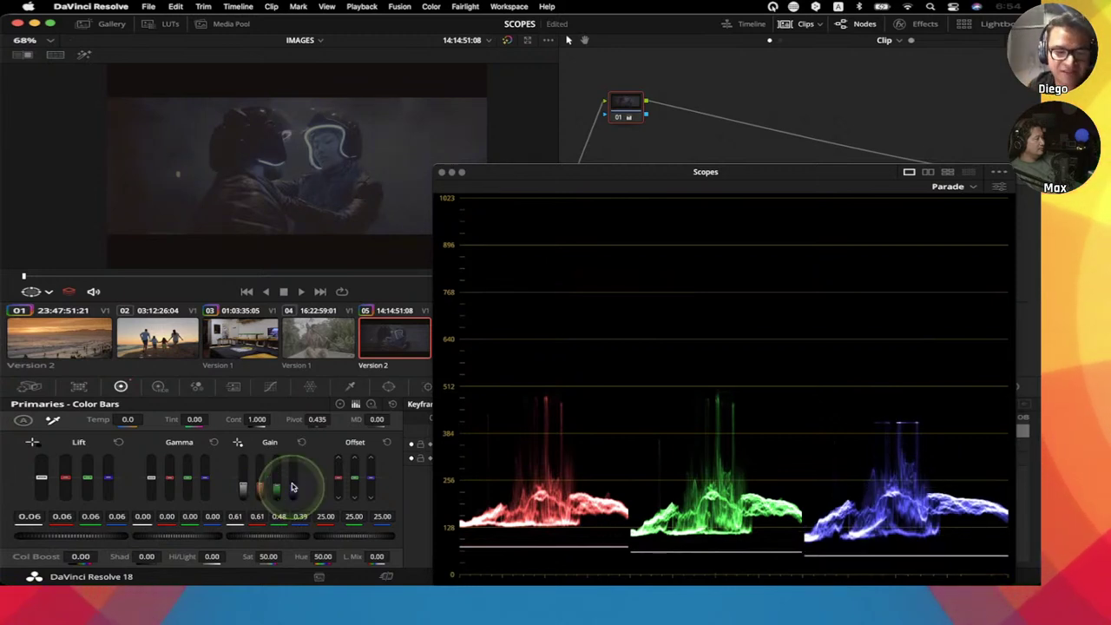
key(alt+s)
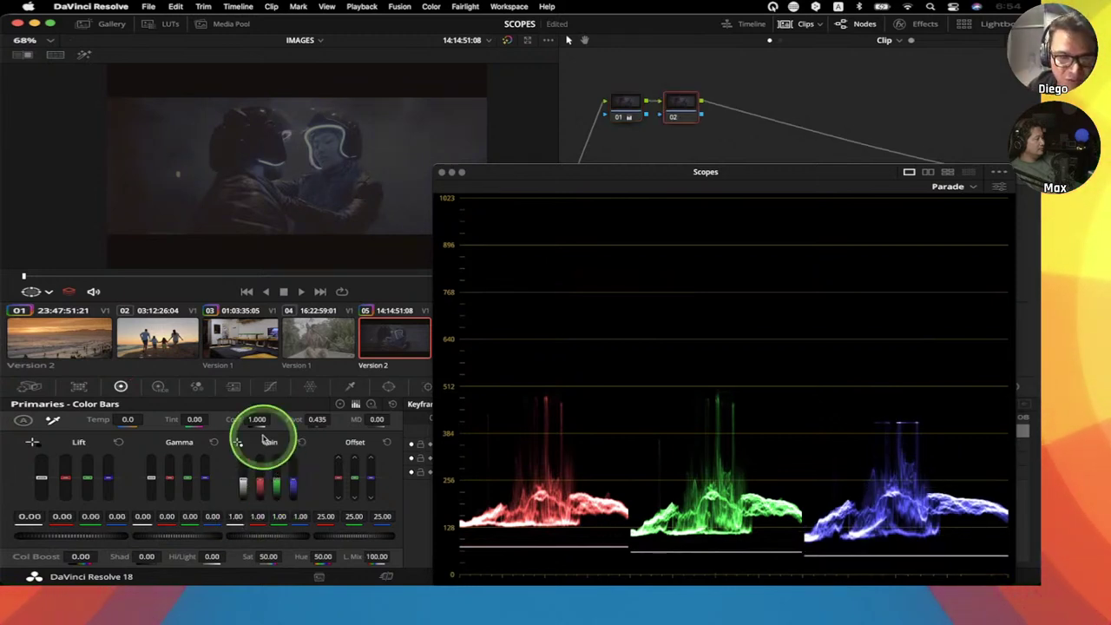
- Raise node 02's Contrast to 1.500, then add serial node 03 labelled 'look'
drag(256, 419, 318, 420)
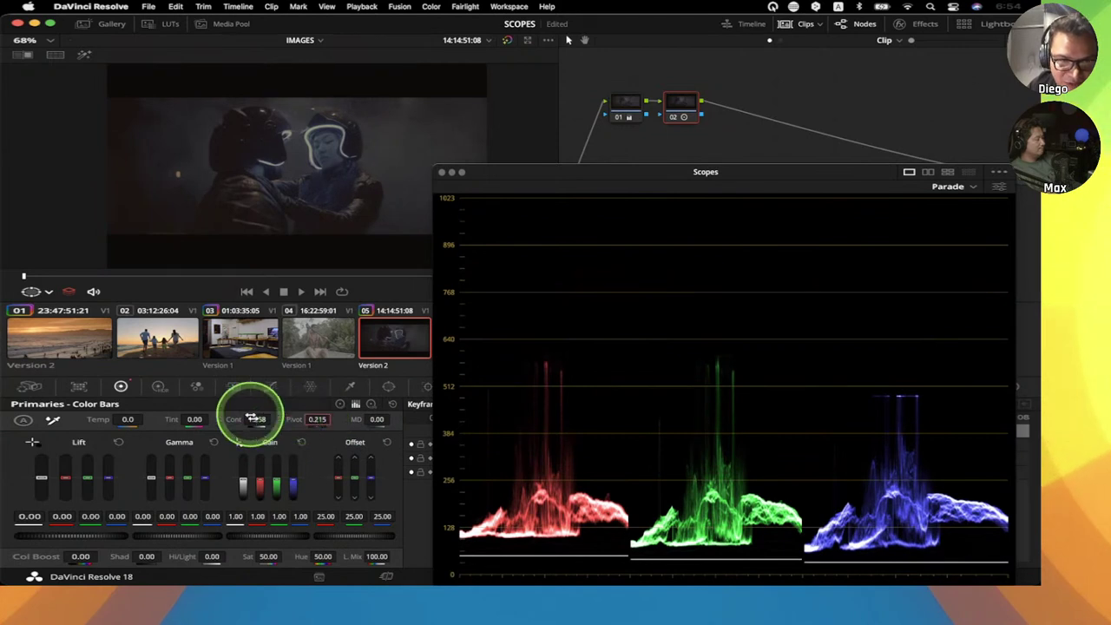
drag(260, 417, 319, 419)
key(alt+s)
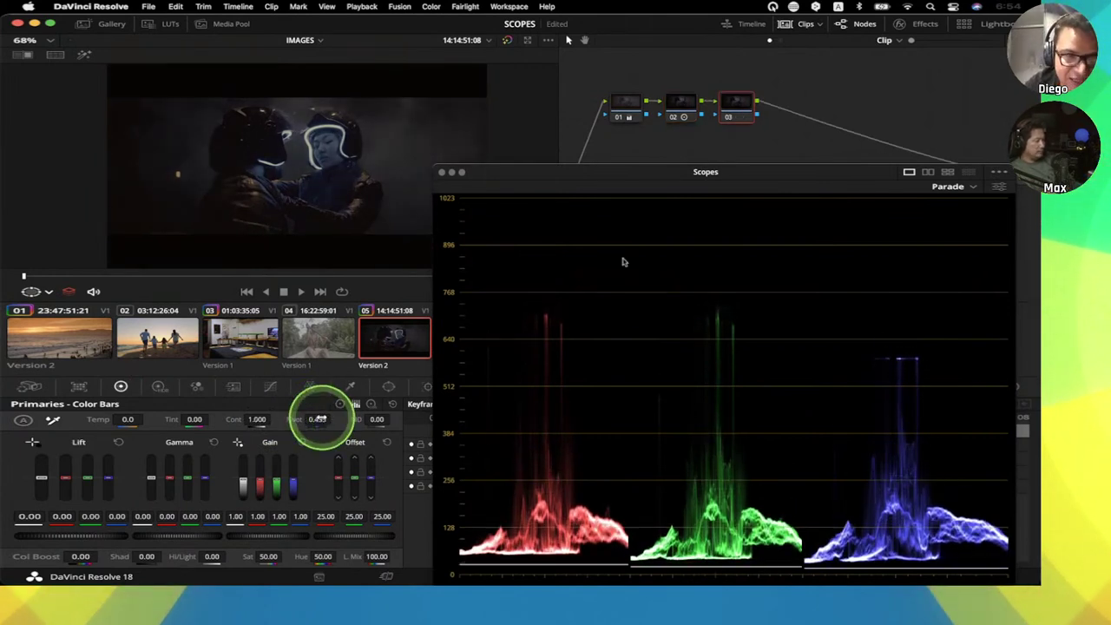
click(736, 110)
right_click(737, 107)
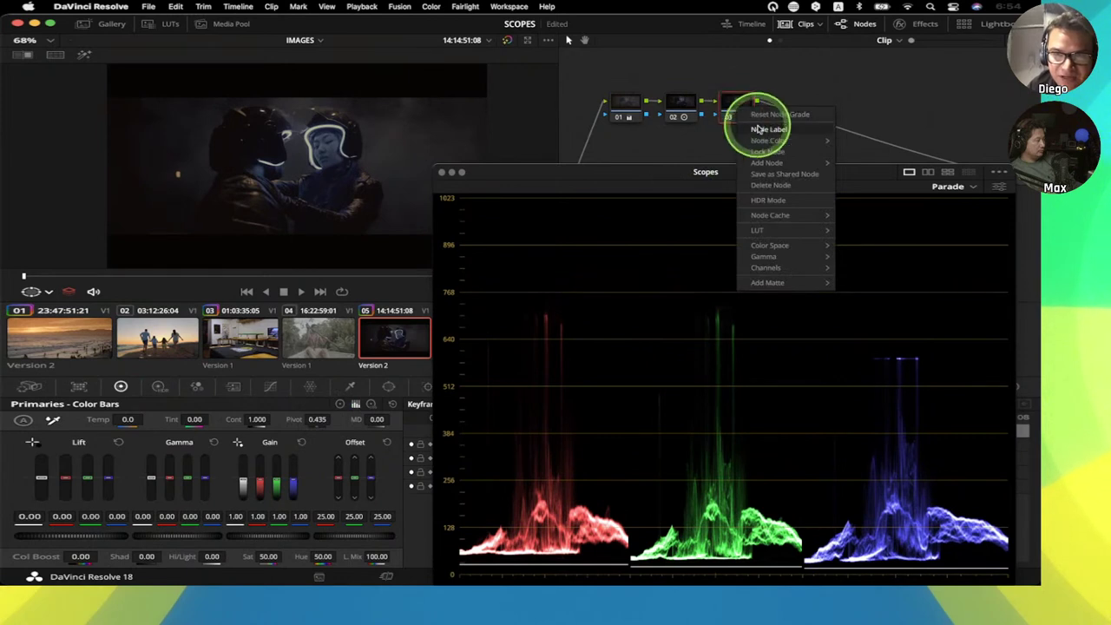
click(756, 116)
text(look)
key(Return)
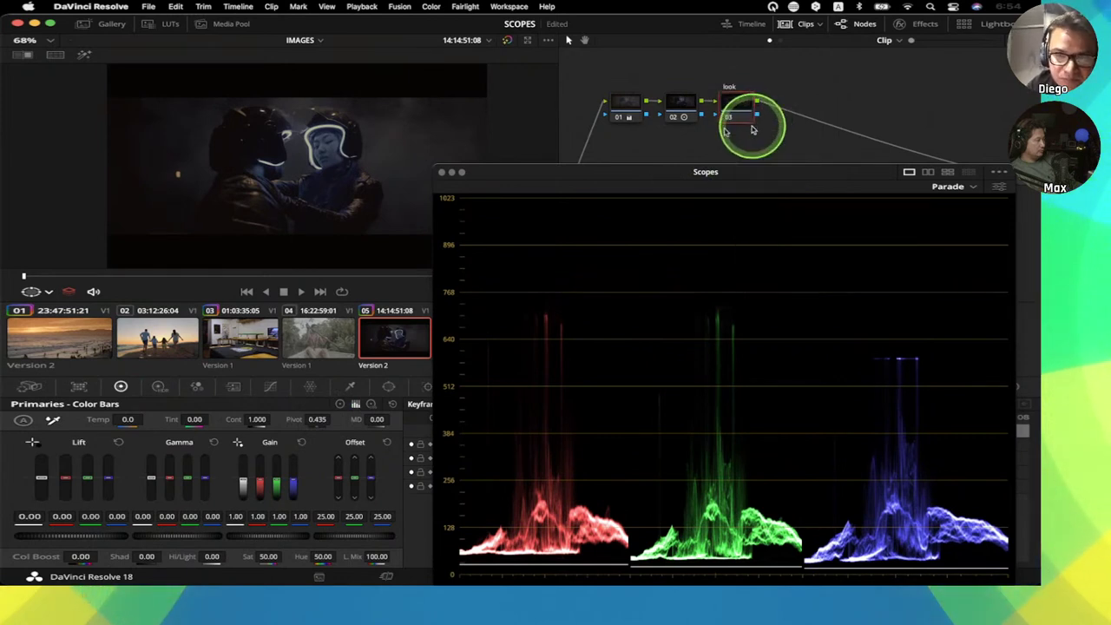
- Compare with the blue reference, raise node 02's Gain to 1.20, and fine-tune node 01's red and green Gain
key(super+w)
drag(270, 109, 116, 186)
key(super+w)
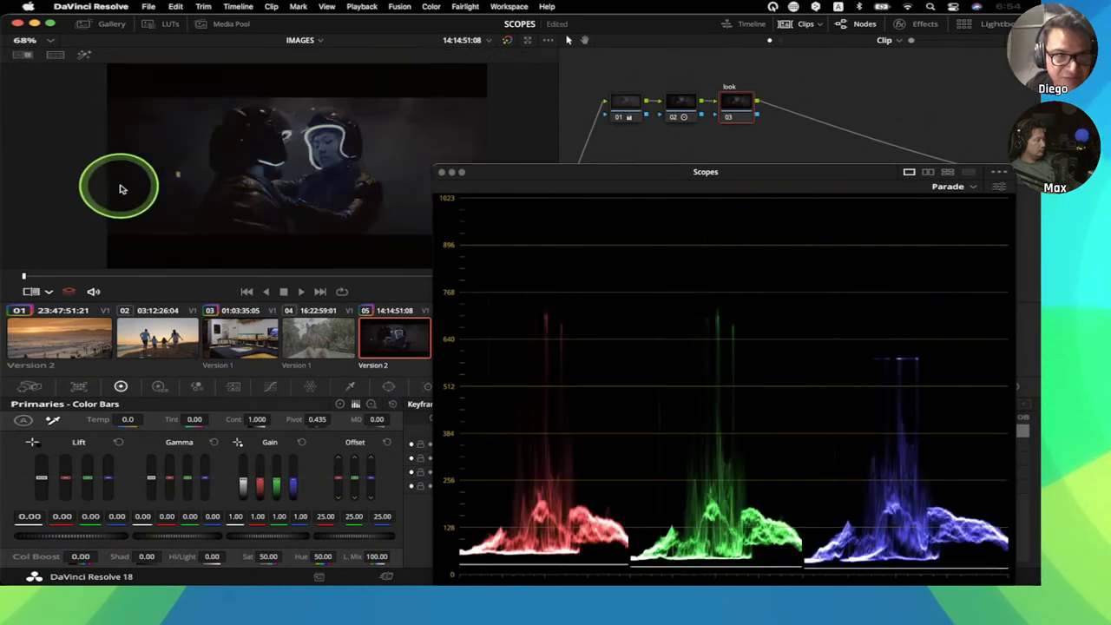
click(678, 106)
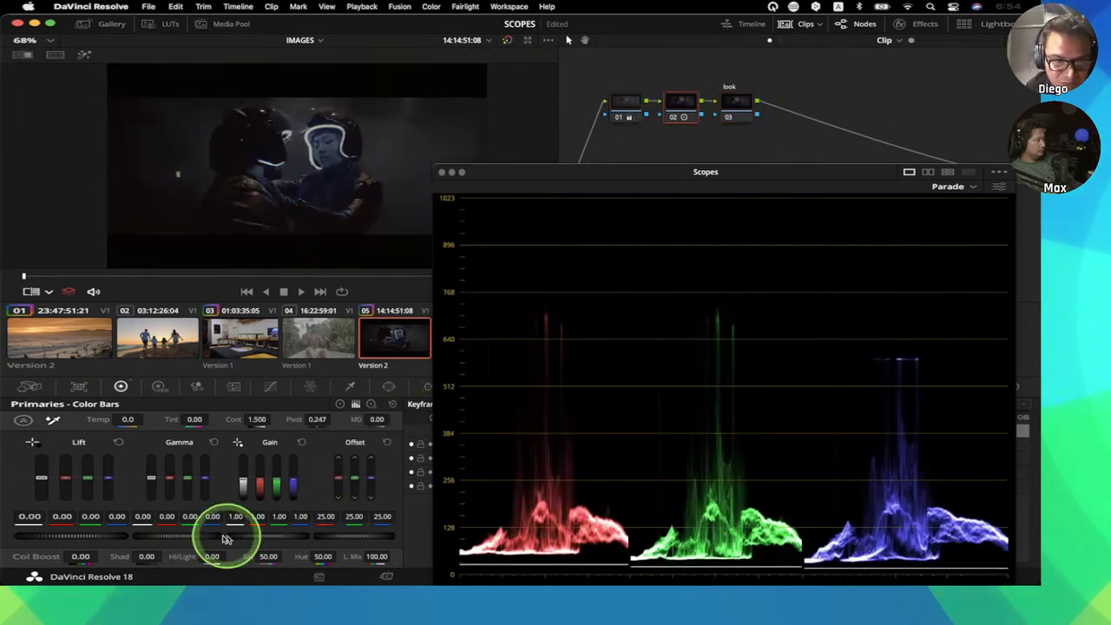
drag(319, 537, 342, 529)
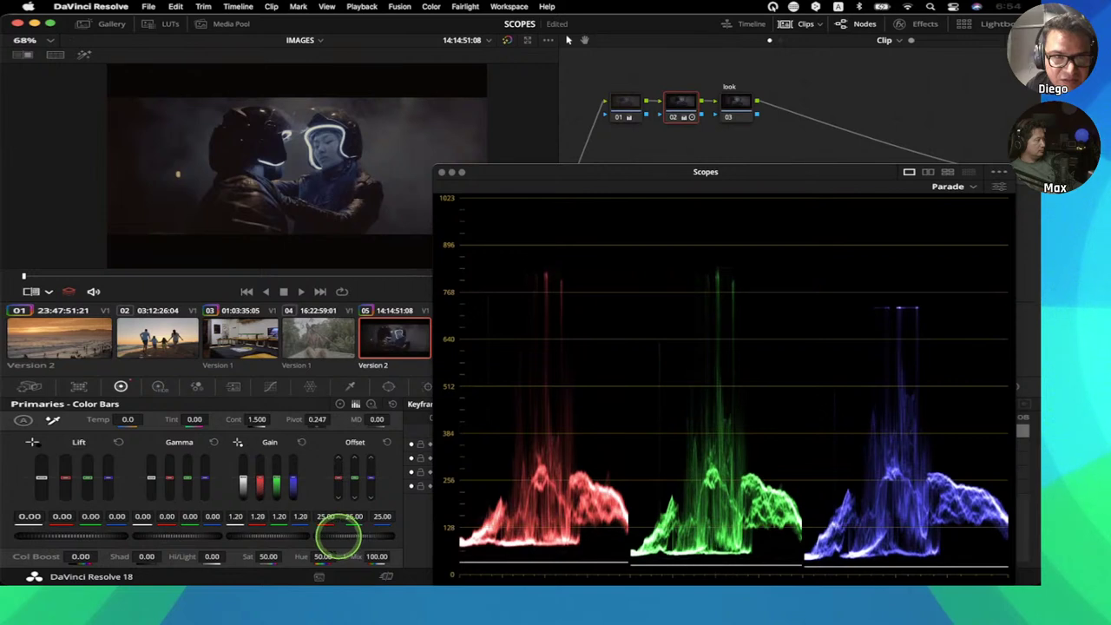
click(626, 105)
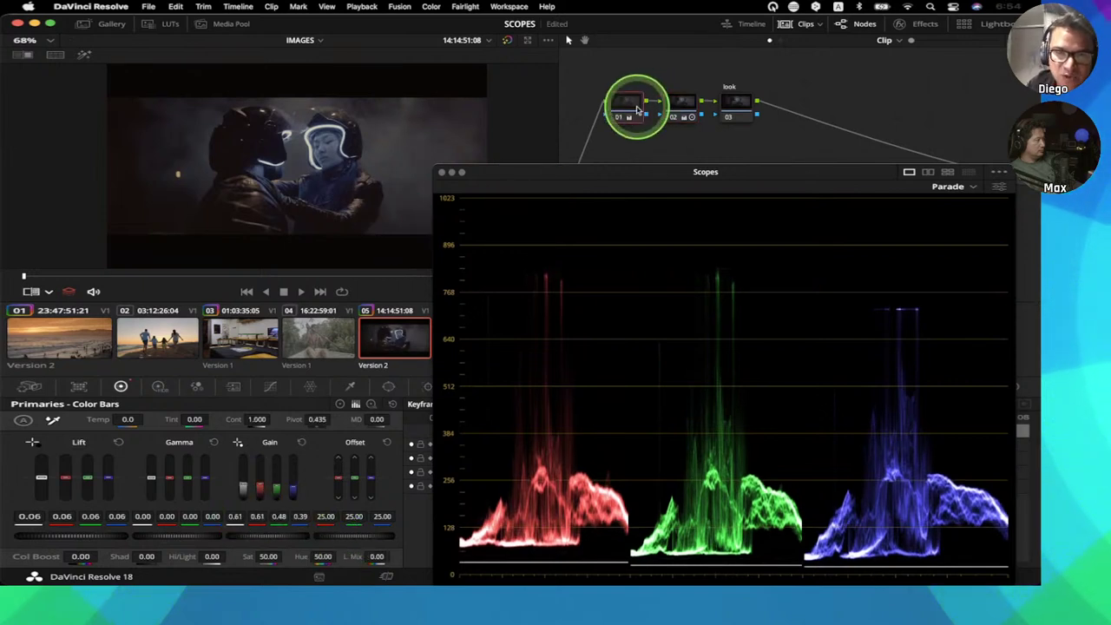
drag(270, 516, 266, 516)
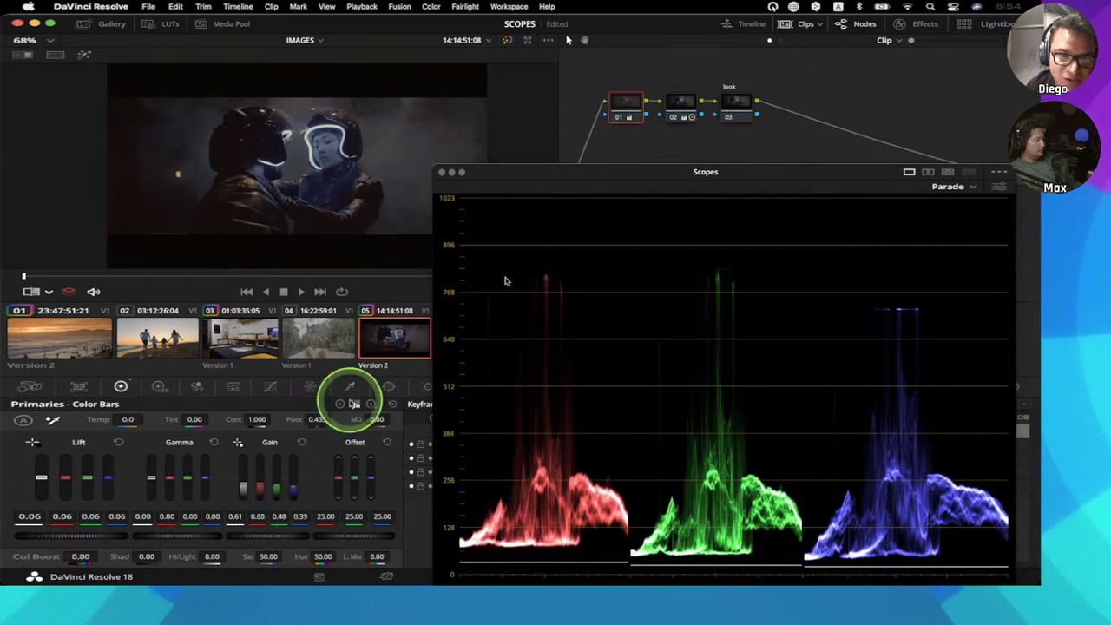
click(739, 109)
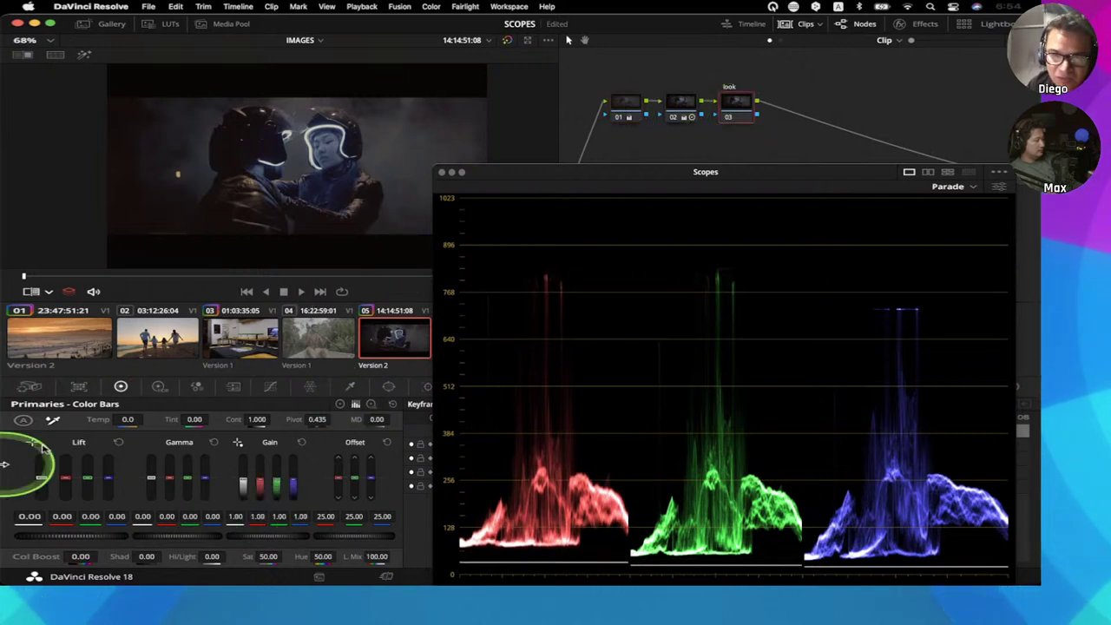
- Grade the look node with Contrast 1.144, Gain 0.84/1.01/1.38 and Sat 62.20 for a blue tint
click(339, 406)
drag(273, 478, 286, 483)
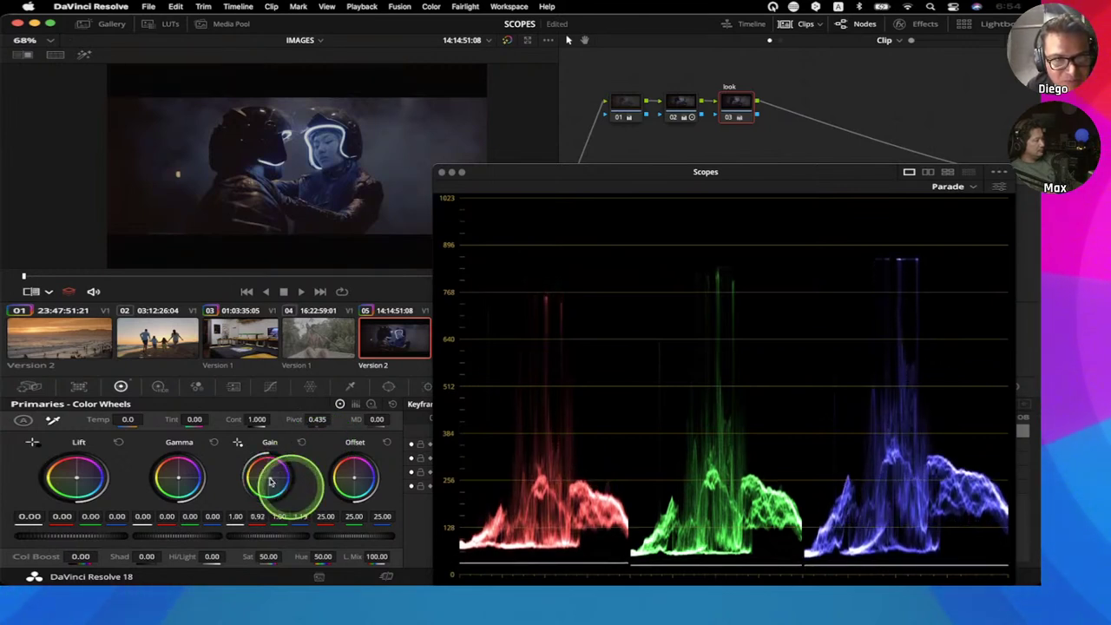
mouse_move(257, 556)
mouse_down()
mouse_move(285, 557)
mouse_move(260, 556)
mouse_up()
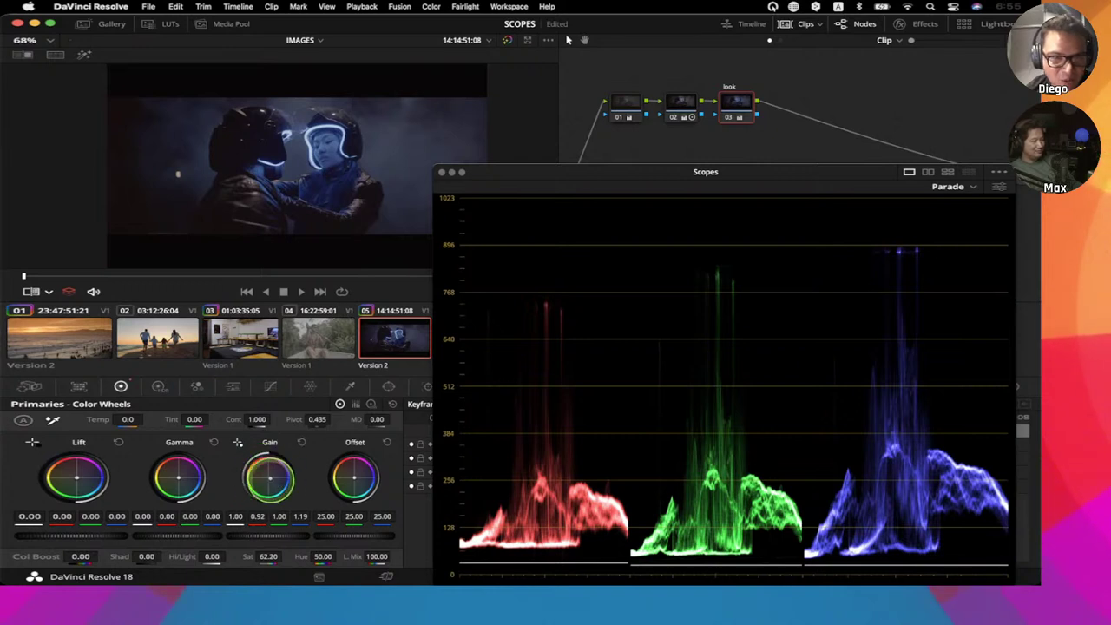
drag(270, 478, 291, 487)
drag(266, 417, 300, 422)
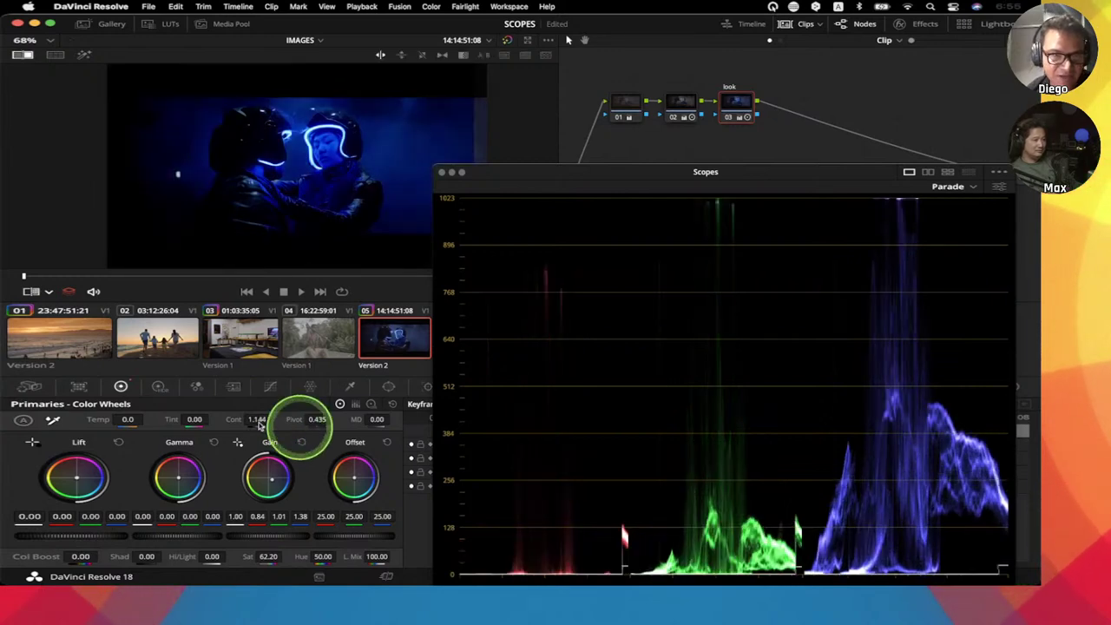
- Toggle the grade off and on to compare with the original, then dock the scopes
key(shift+d)
key(shift+d)
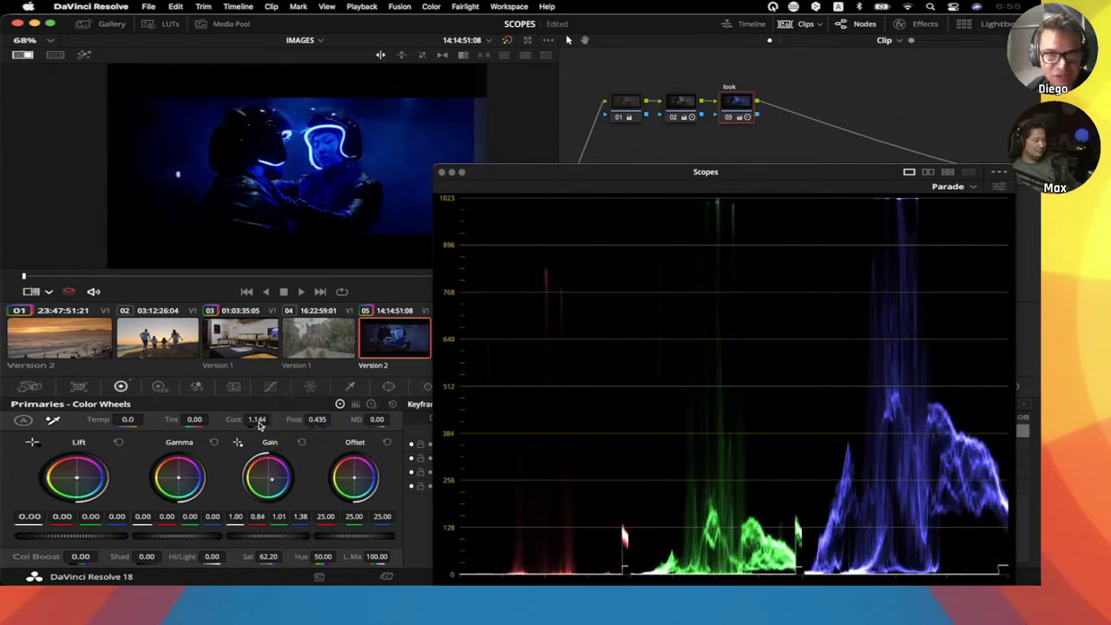
key(shift+d)
key(shift+d)
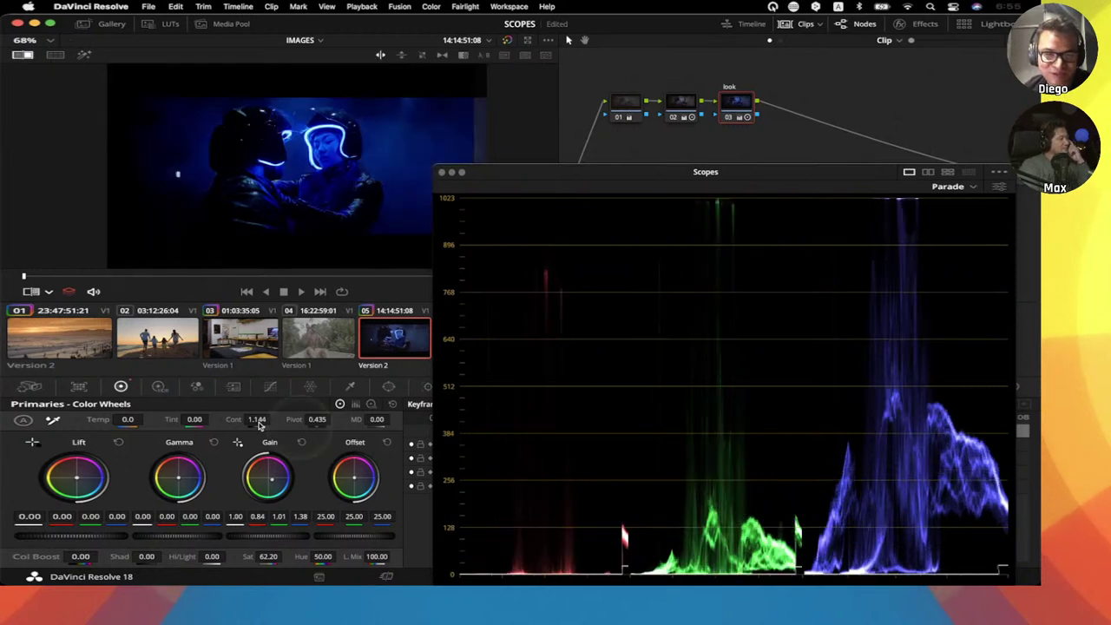
key(shift+d)
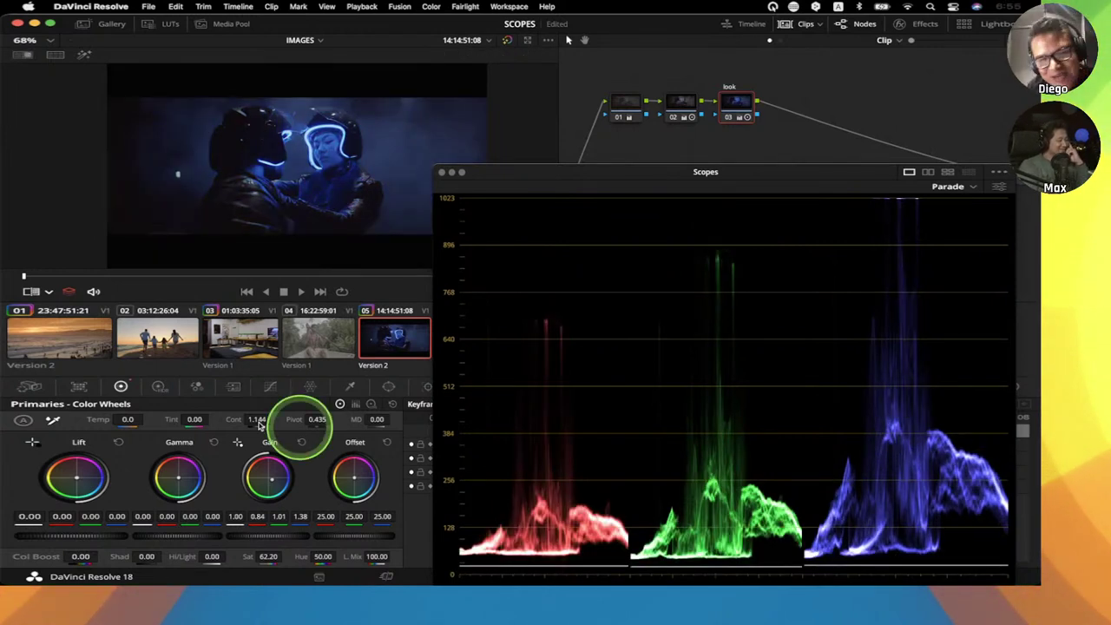
key(shift+d)
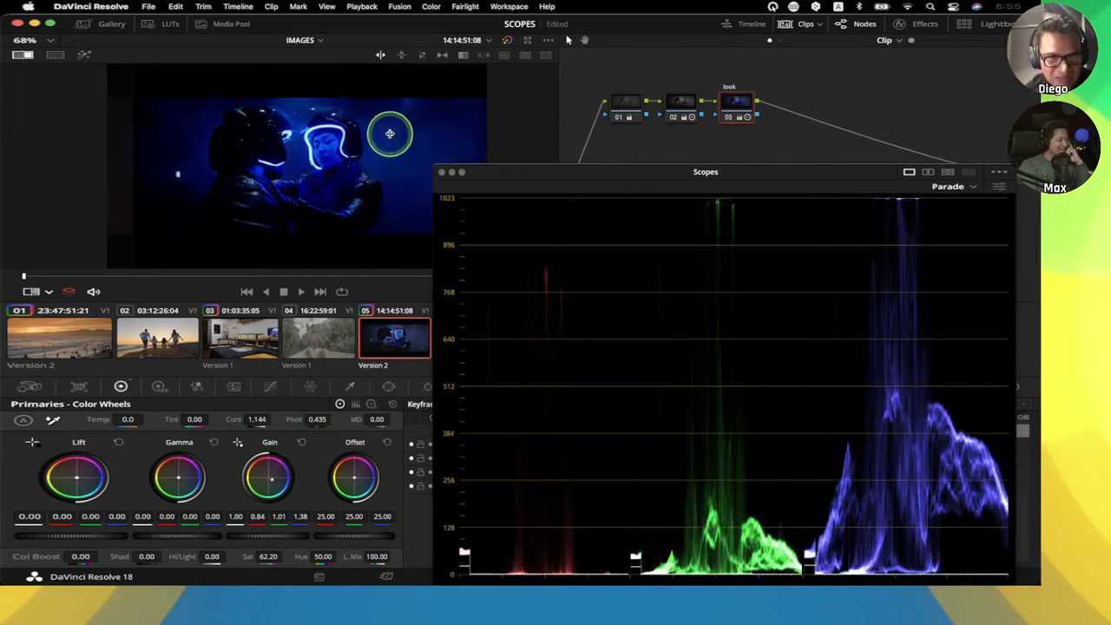
key(shift+d)
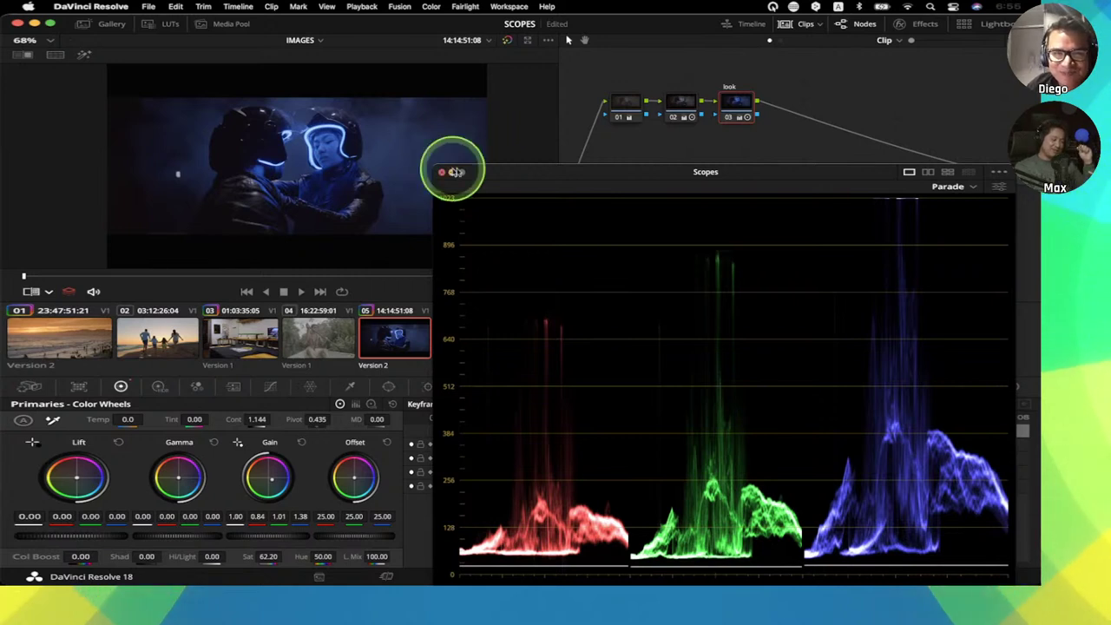
click(442, 173)
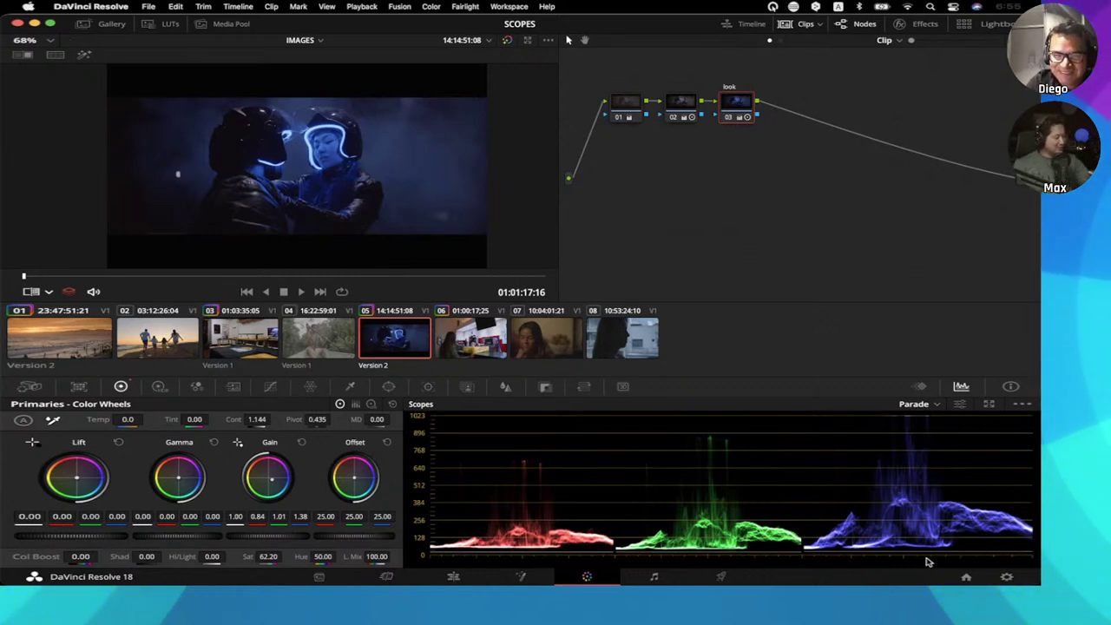
- Show the BackToBasic_BALANCING project's dancers clip 14 with its To DWG node on the Color page
click(927, 562)
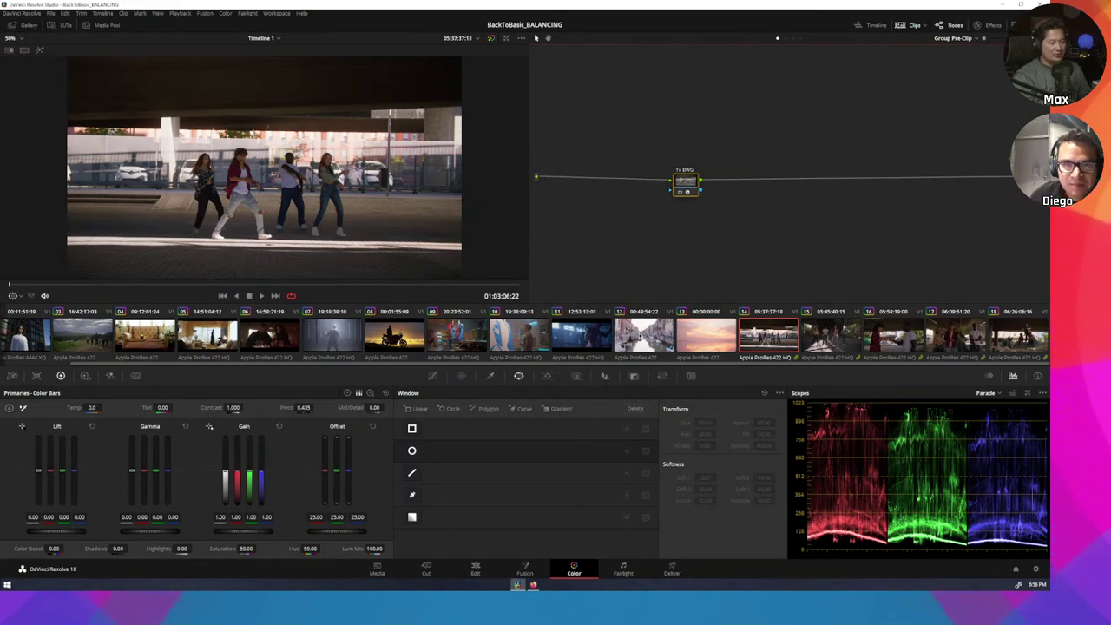
- Browse the pink sunset clip 13 and Venice canal clip 12, then settle on motorcycle clip 08
click(700, 335)
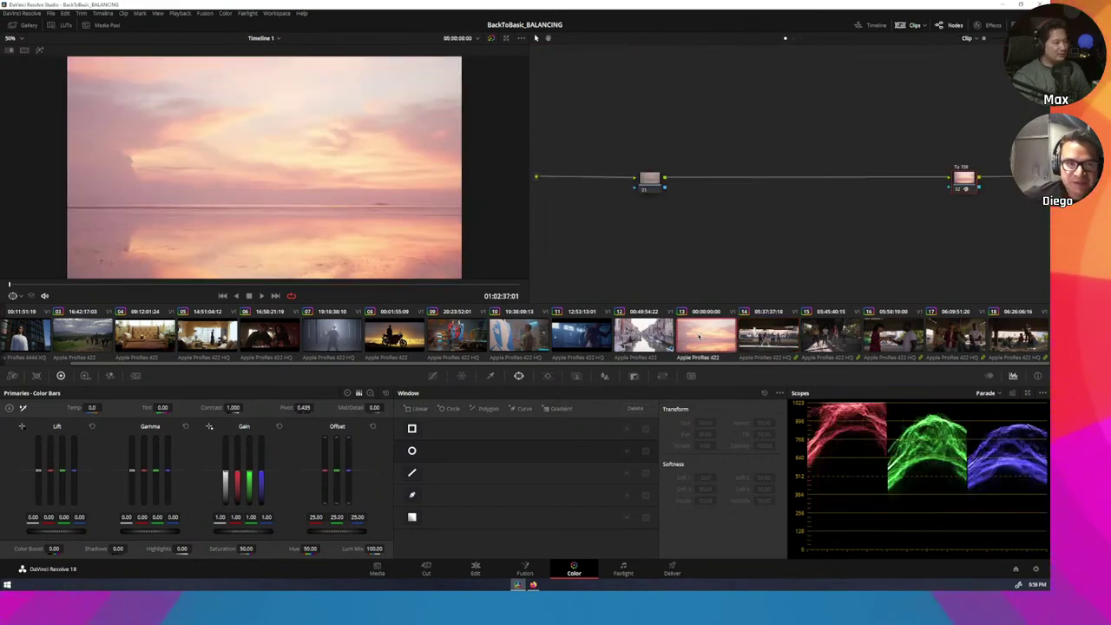
click(634, 339)
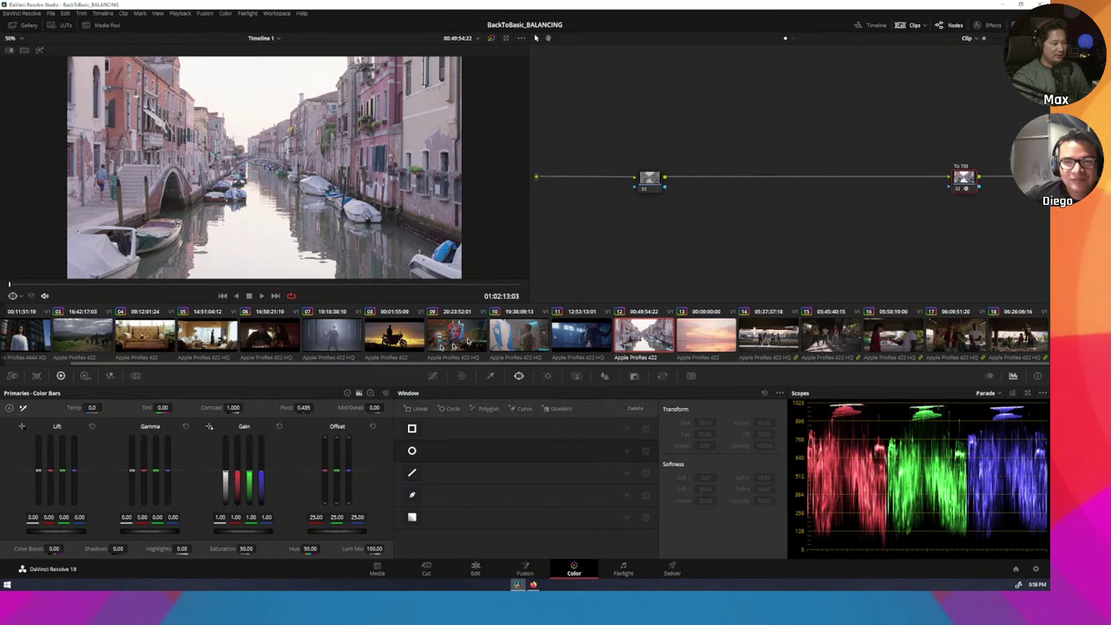
click(394, 344)
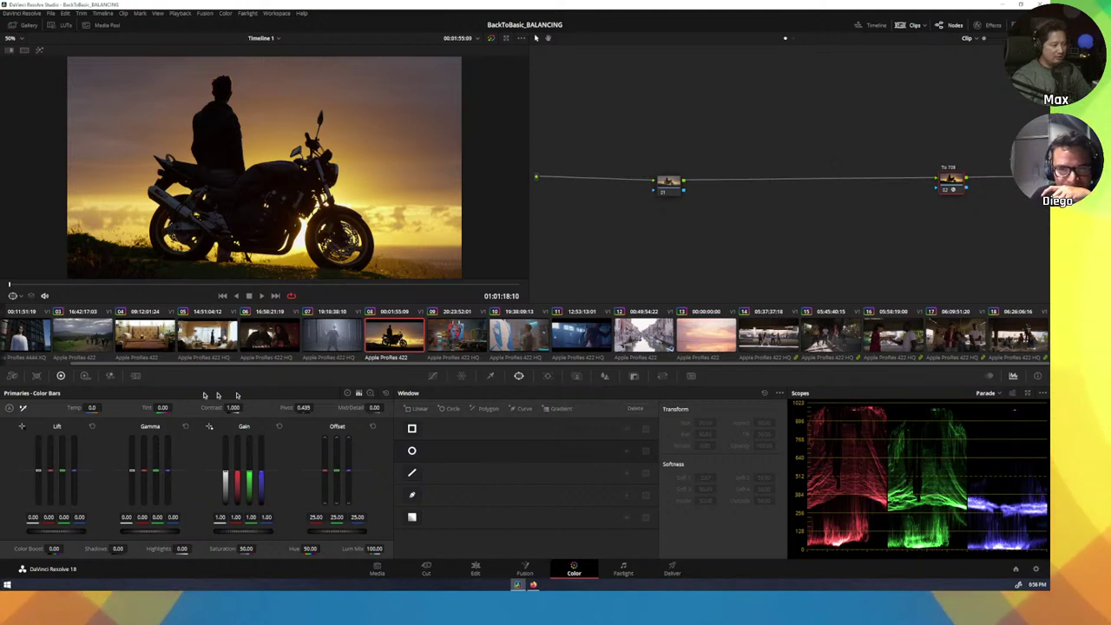
- In the RGB Mixer, enter 1 in the red output's green and blue fields and the next channel field
click(109, 376)
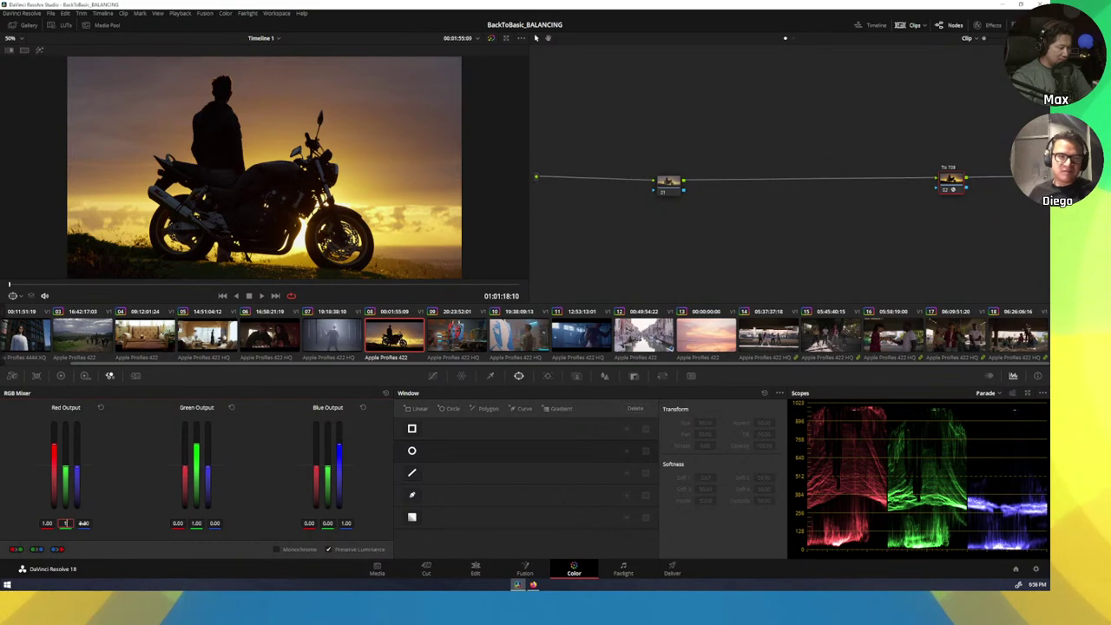
key(Return)
click(83, 524)
text(1)
key(Return)
click(178, 523)
text(1)
key(Return)
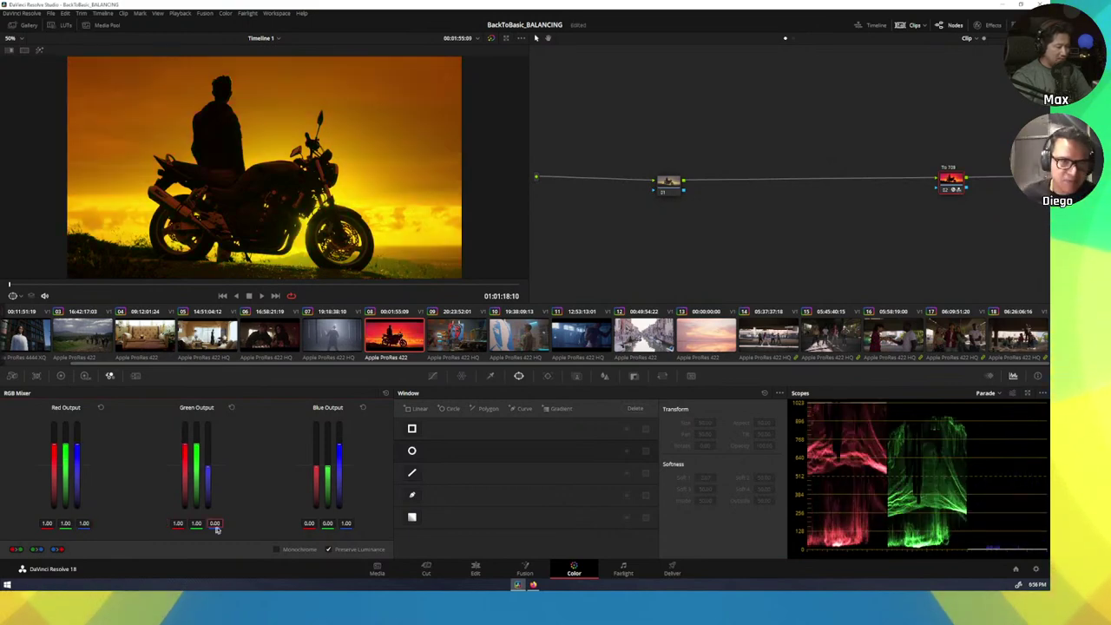
text(1)
key(Return)
- Set the blue output's red and green to 1 for monochrome, then reset the mixer and select clip 14
click(310, 524)
text(1)
key(Return)
click(327, 524)
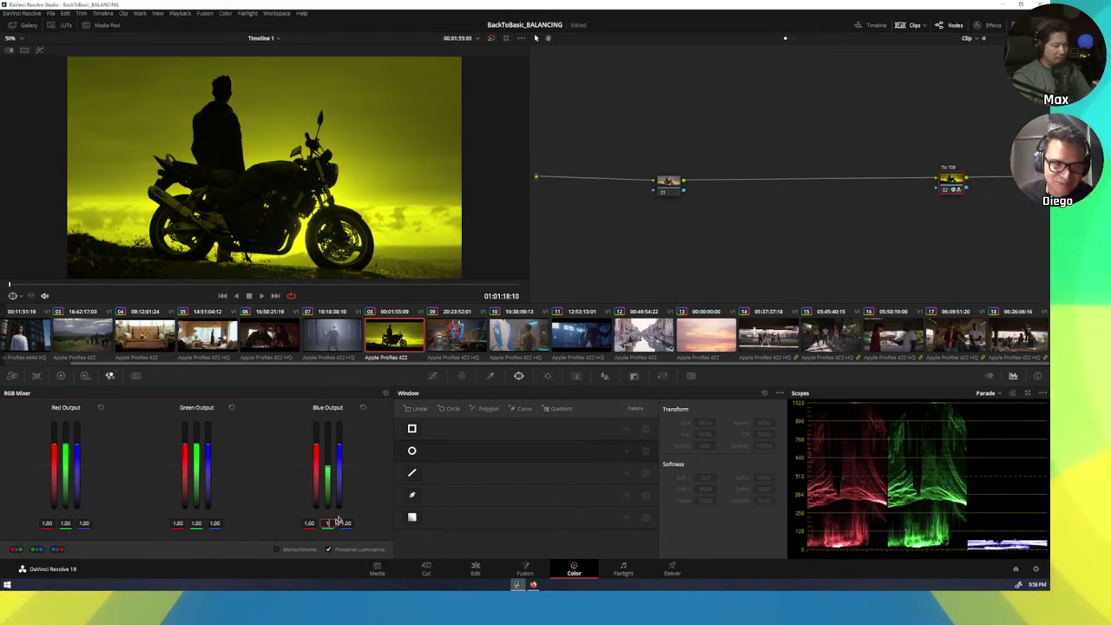
text(1)
key(Return)
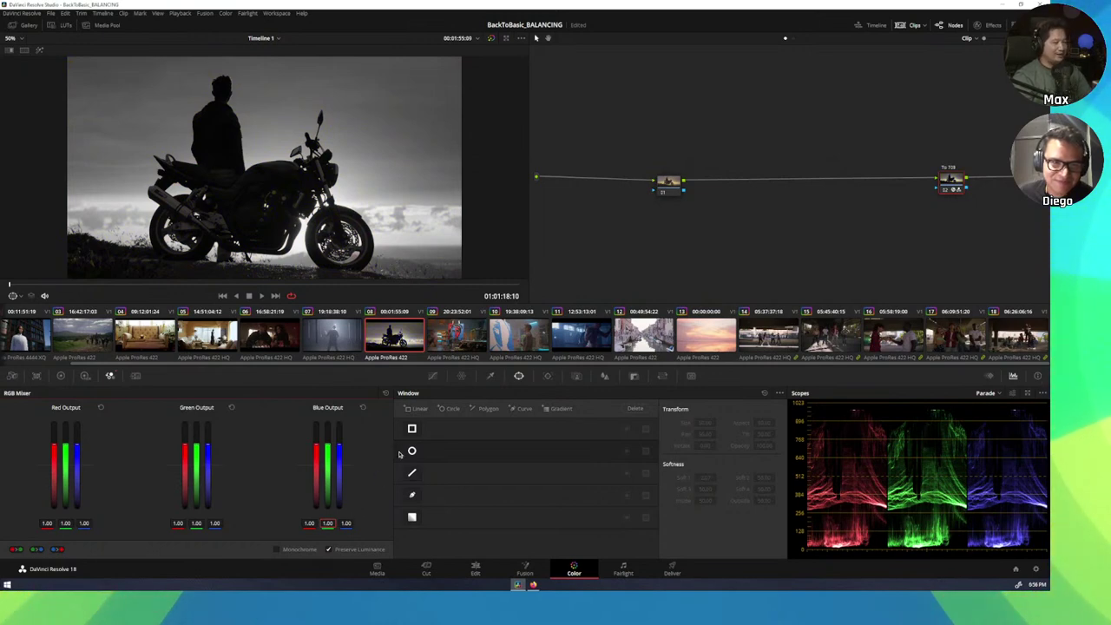
click(384, 395)
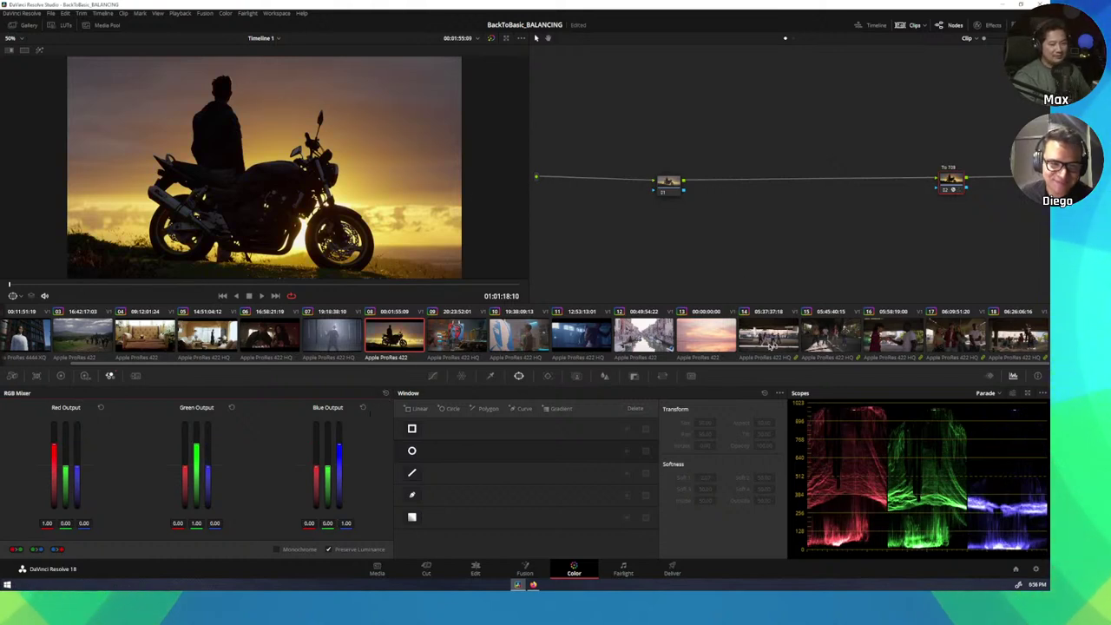
click(770, 345)
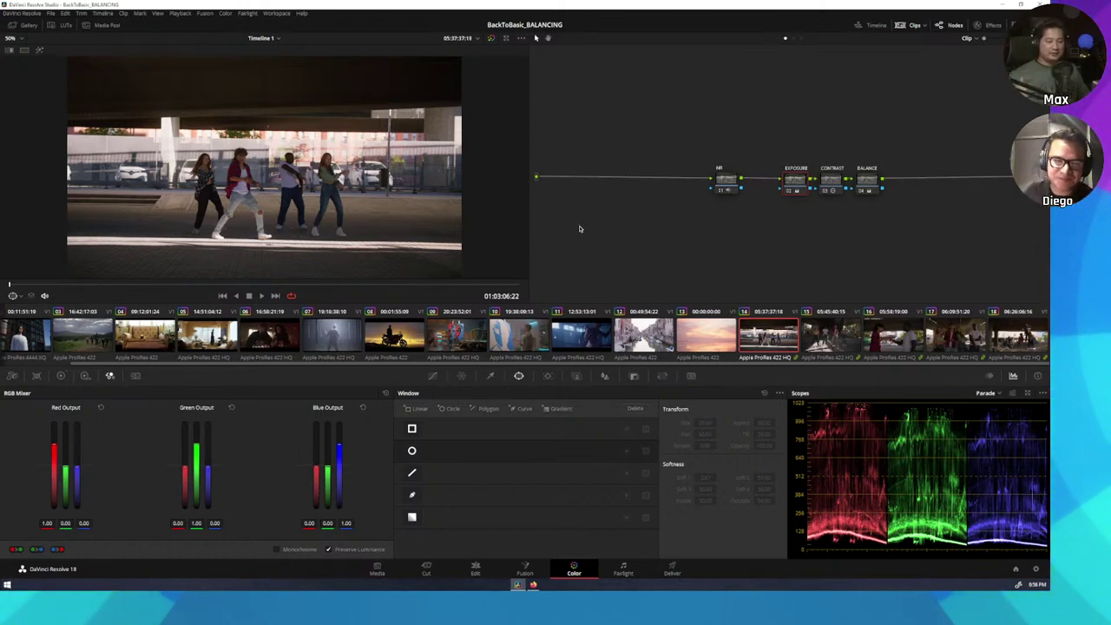
- On portrait clip 01, add a node after the To 709 node and rearrange the node chain
click(34, 337)
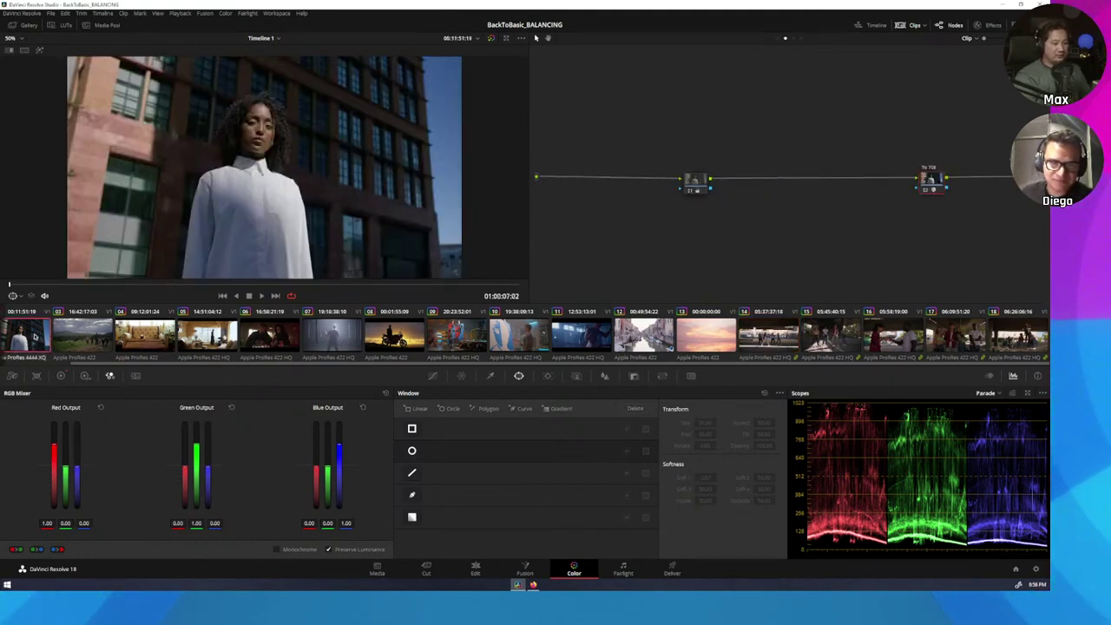
right_click(696, 187)
click(704, 194)
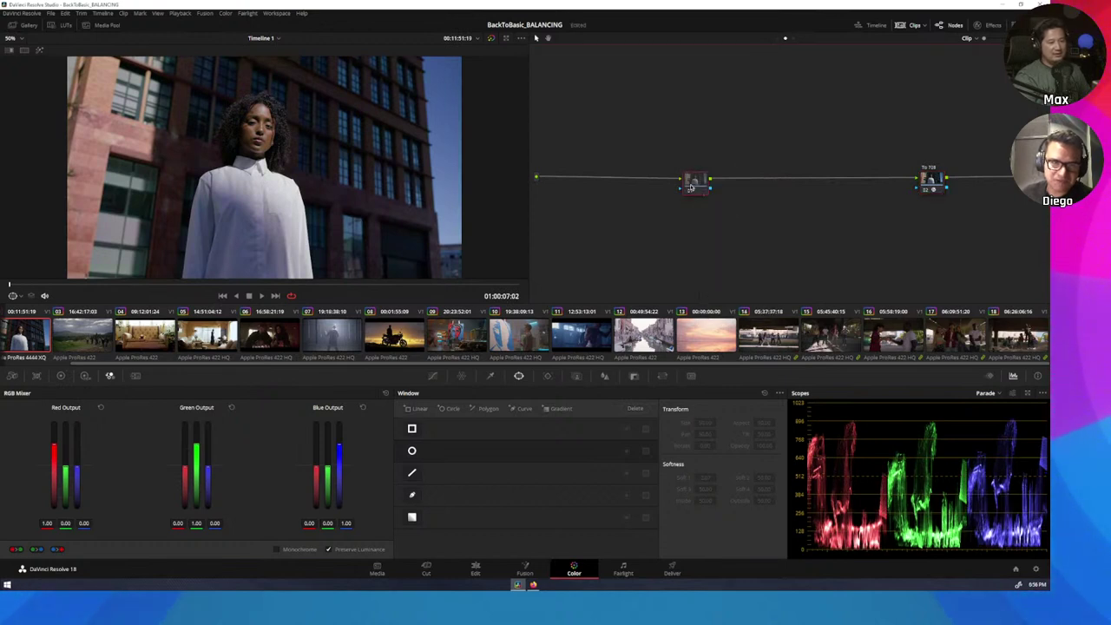
drag(933, 178, 823, 180)
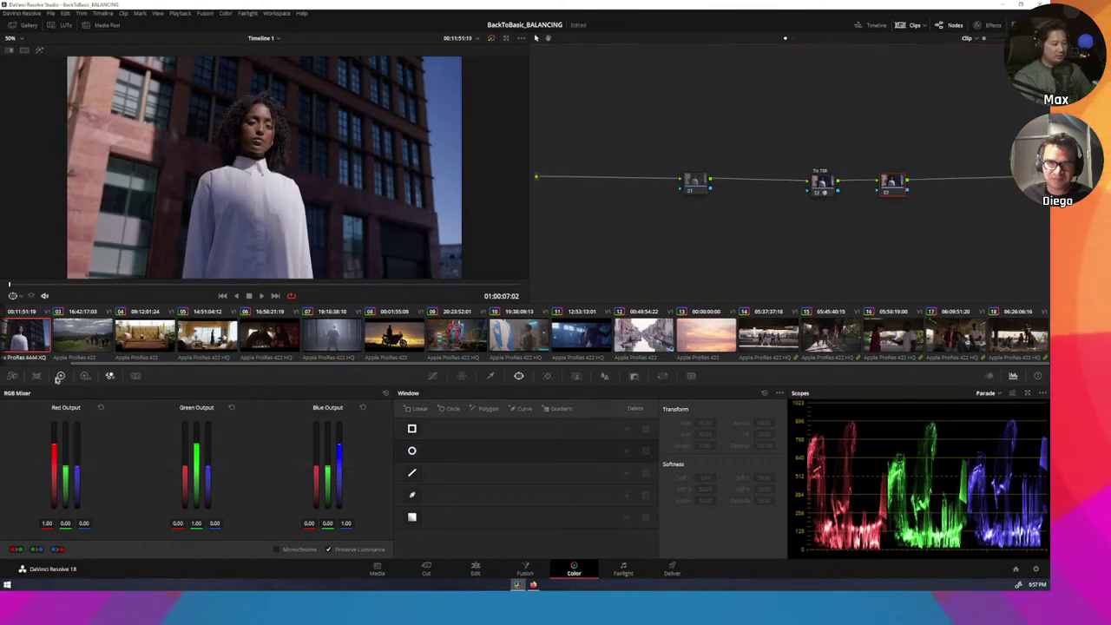
click(60, 376)
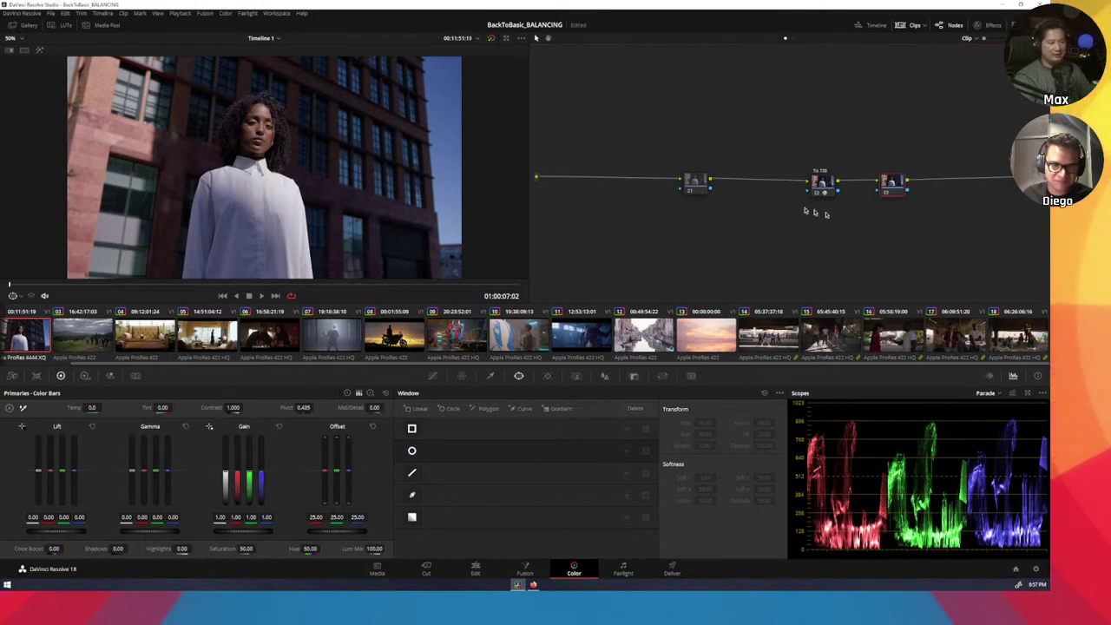
drag(697, 180, 730, 183)
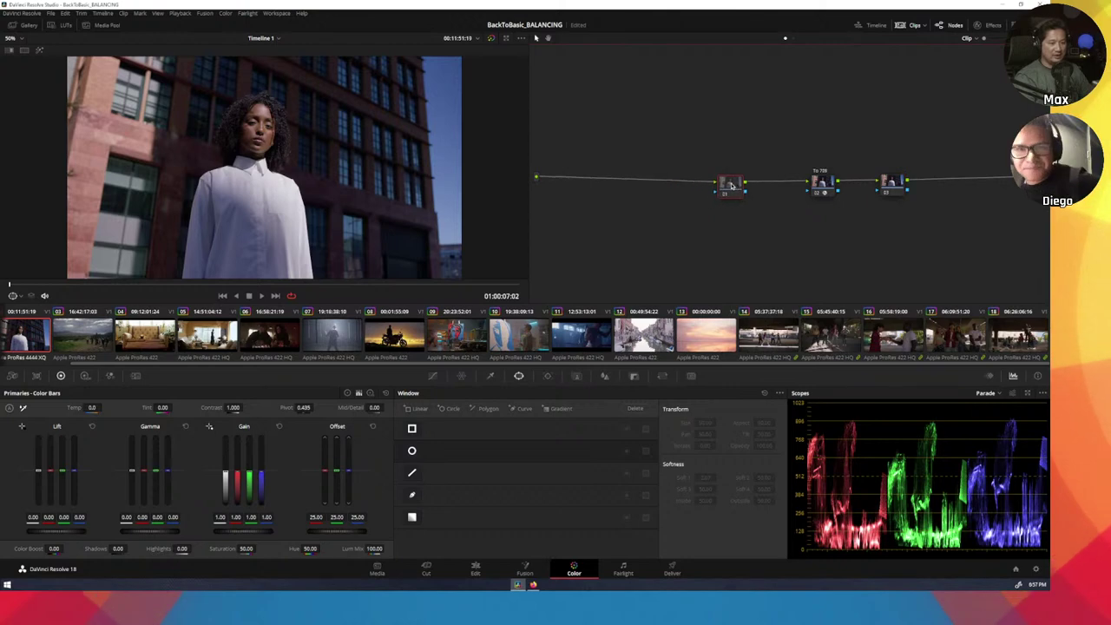
click(892, 183)
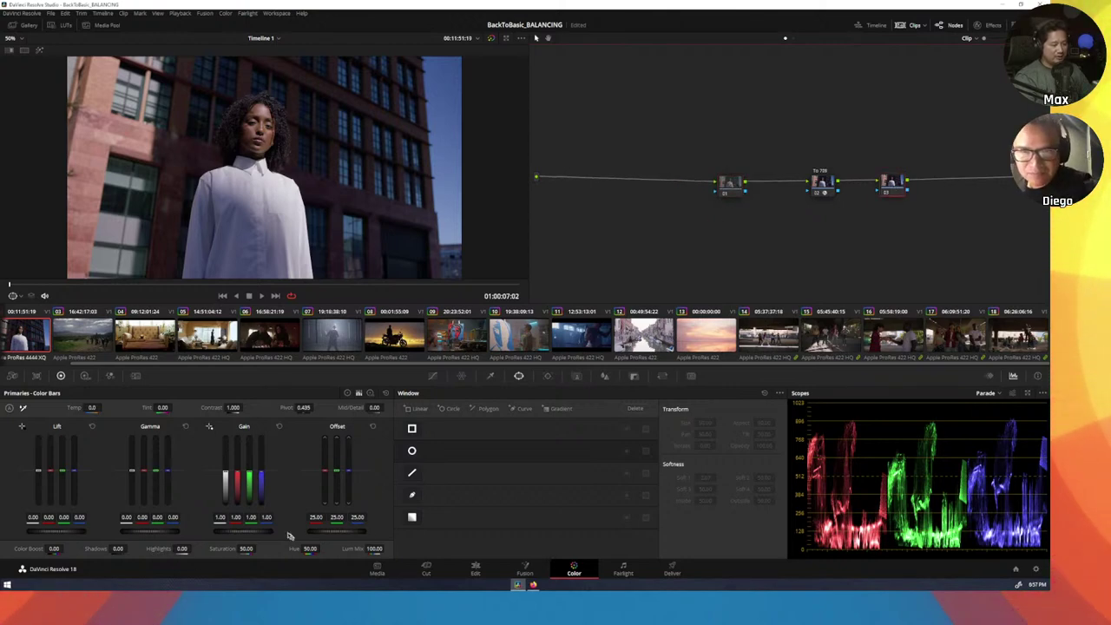
- Try brightening the image with Gain (up to 1.87), then reset Gain to 1.00
drag(228, 486, 297, 484)
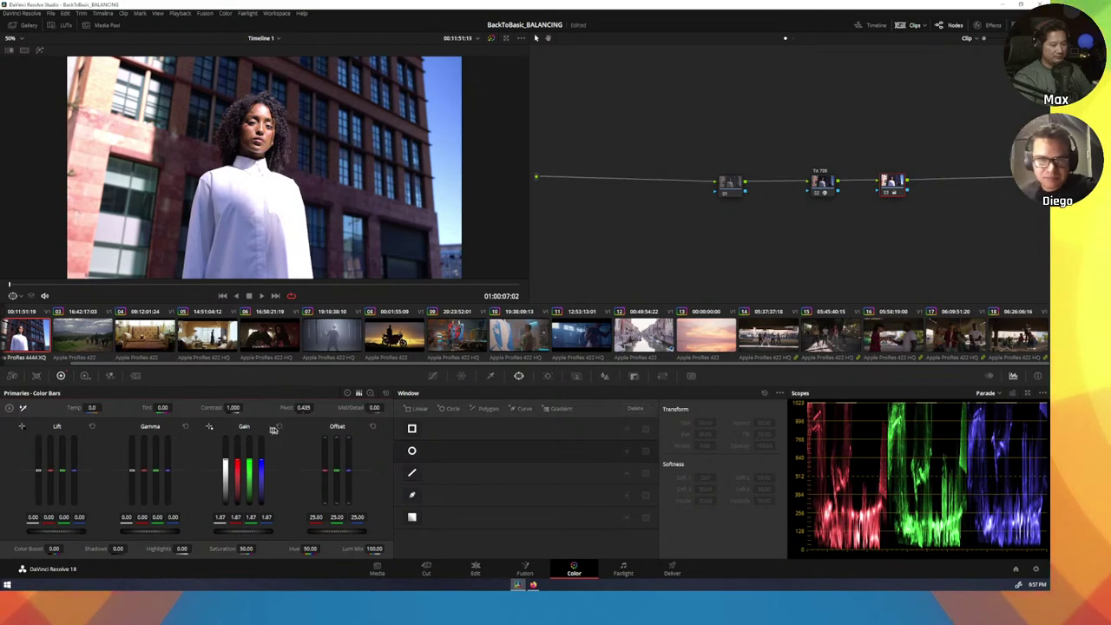
key(ctrl+z)
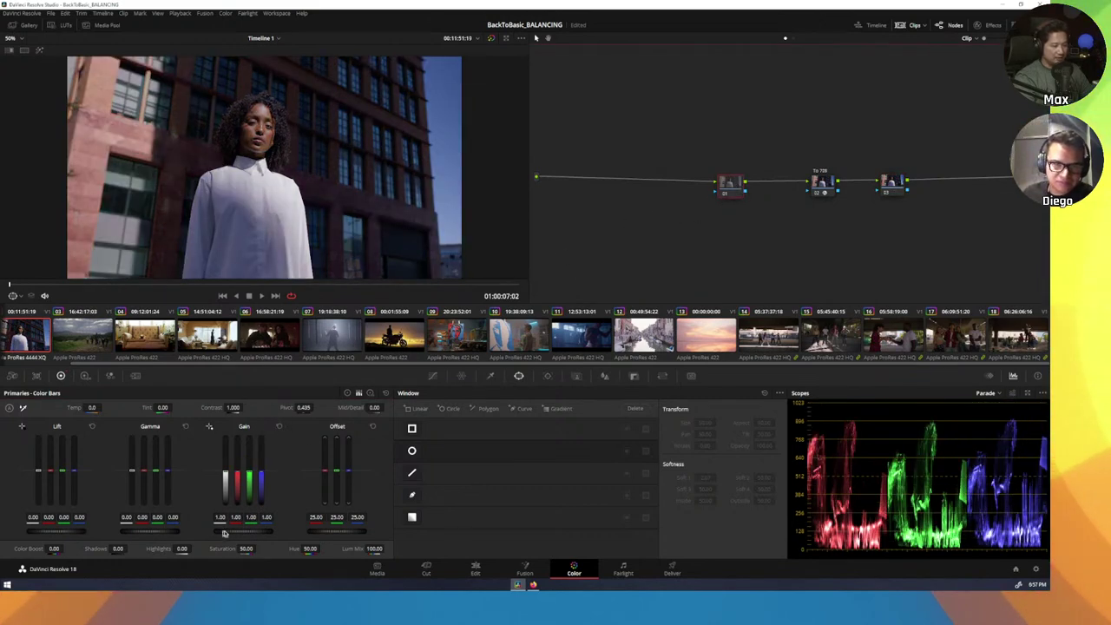
drag(224, 534, 261, 534)
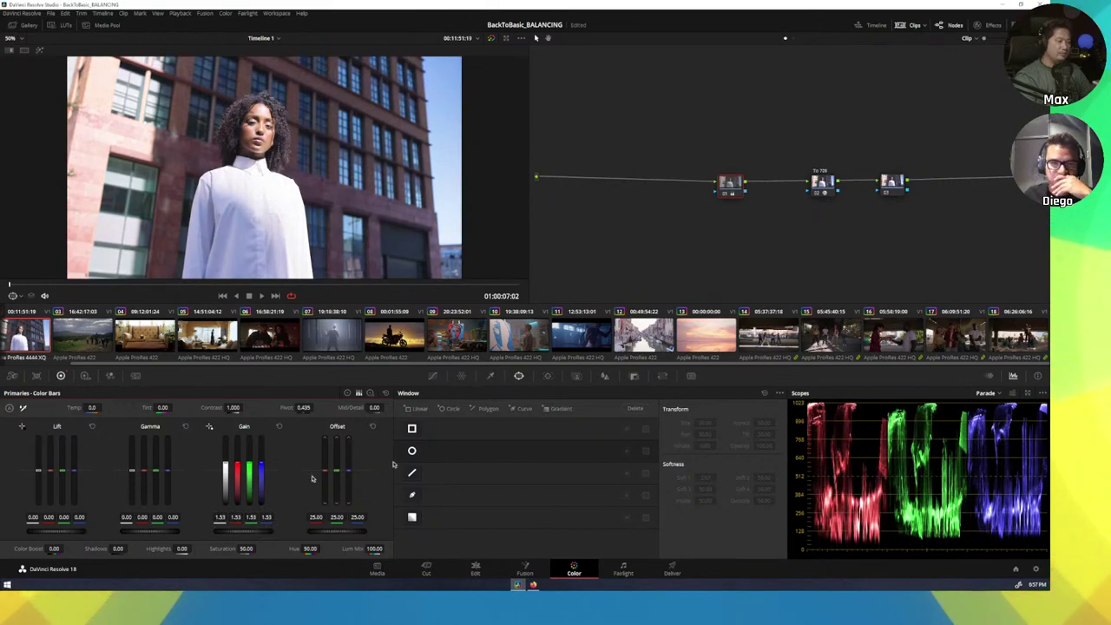
click(280, 427)
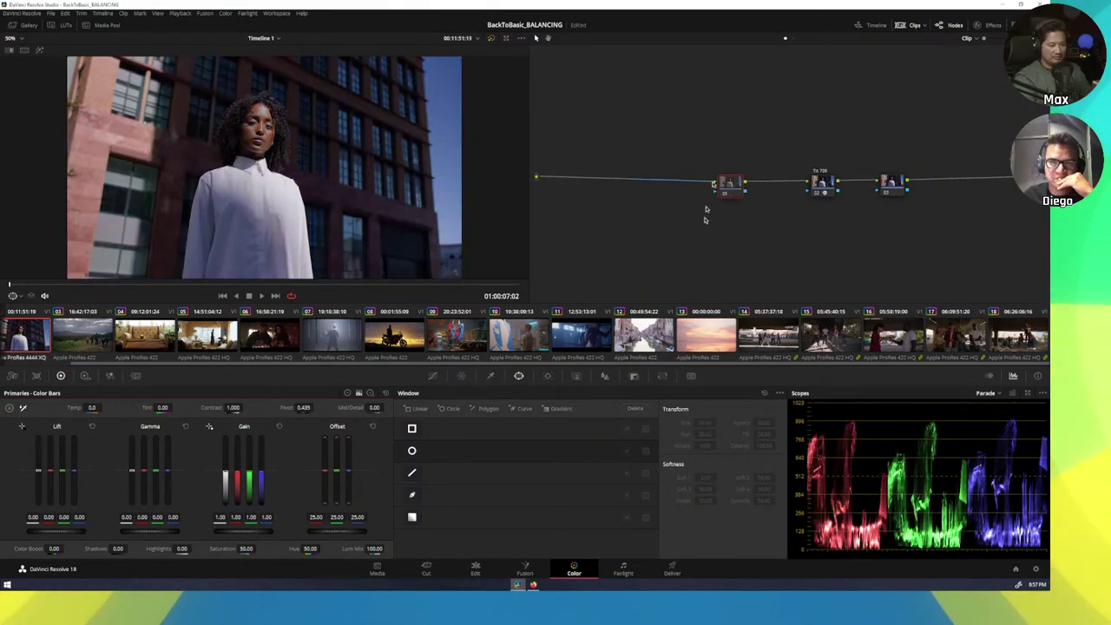
- Go back to clip 14, the four dancers beneath the overpass
click(769, 336)
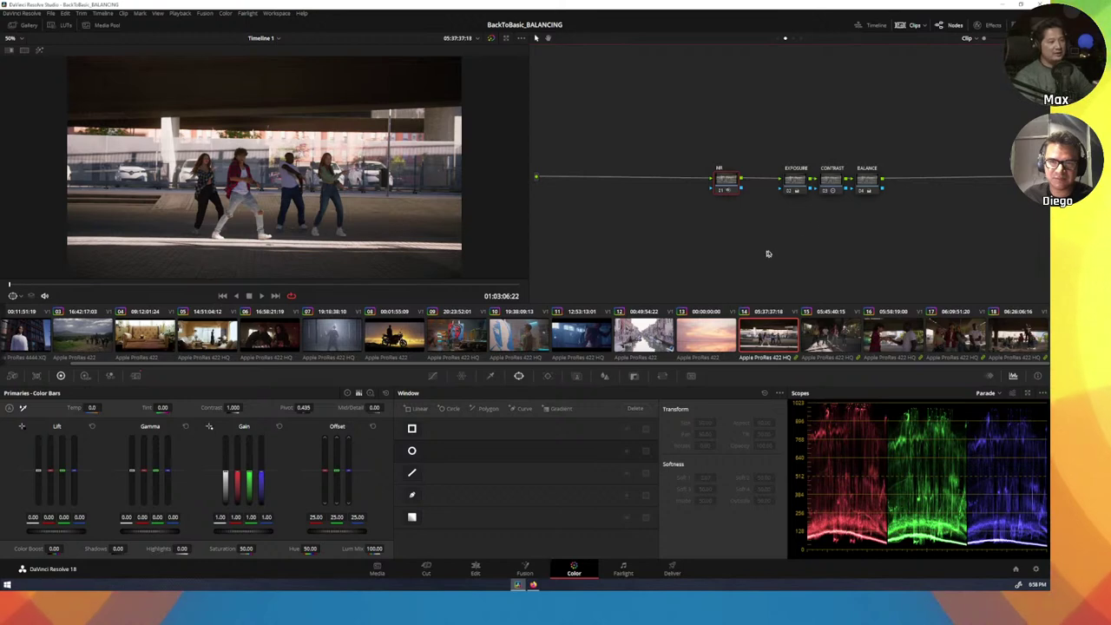
- Show the group pre-clip node graph and browse through clips 14 to 18
click(779, 39)
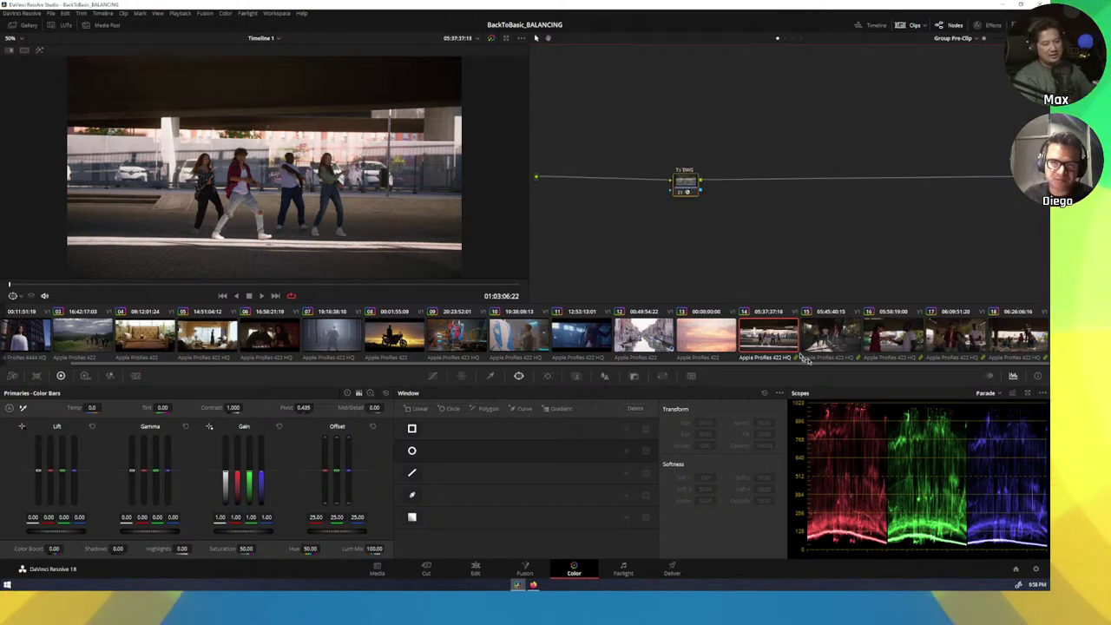
shift+click(938, 348)
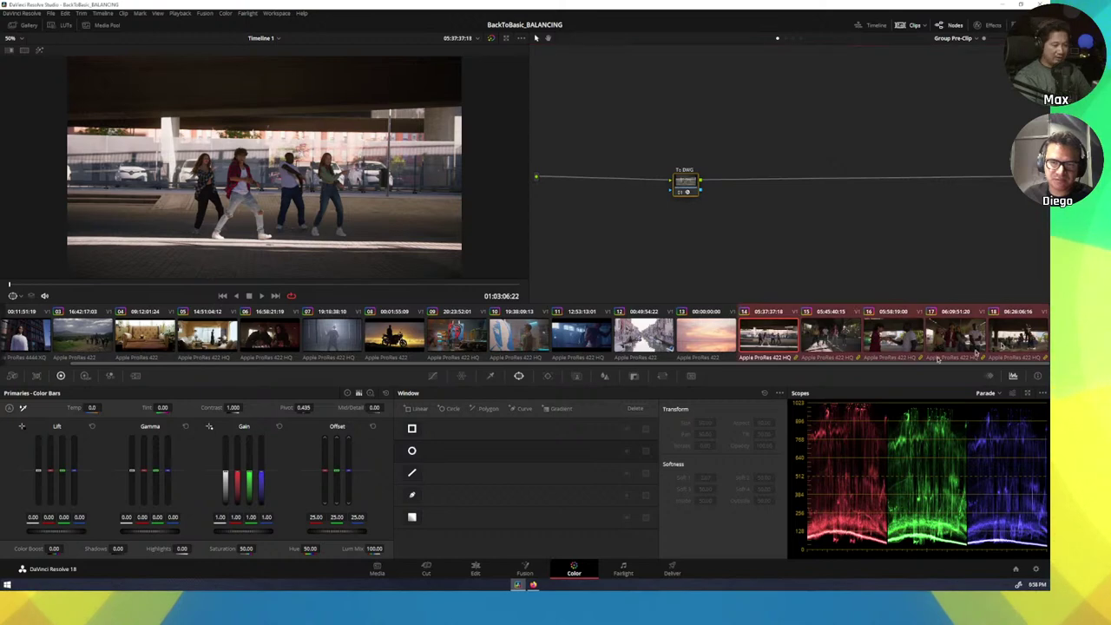
click(808, 337)
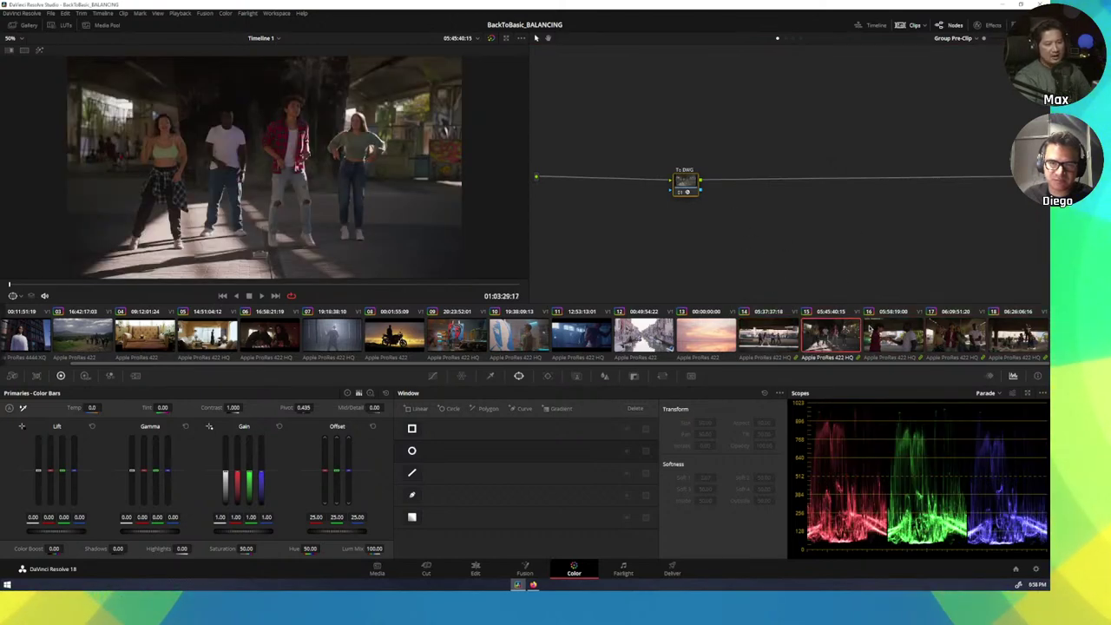
click(871, 330)
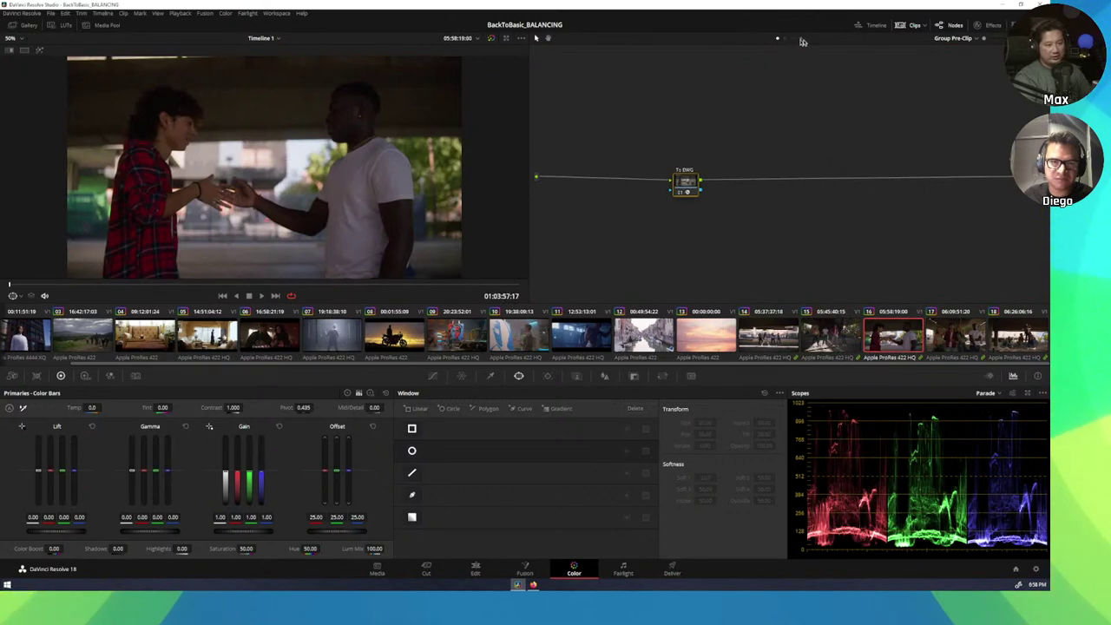
key(Down)
key(Down)
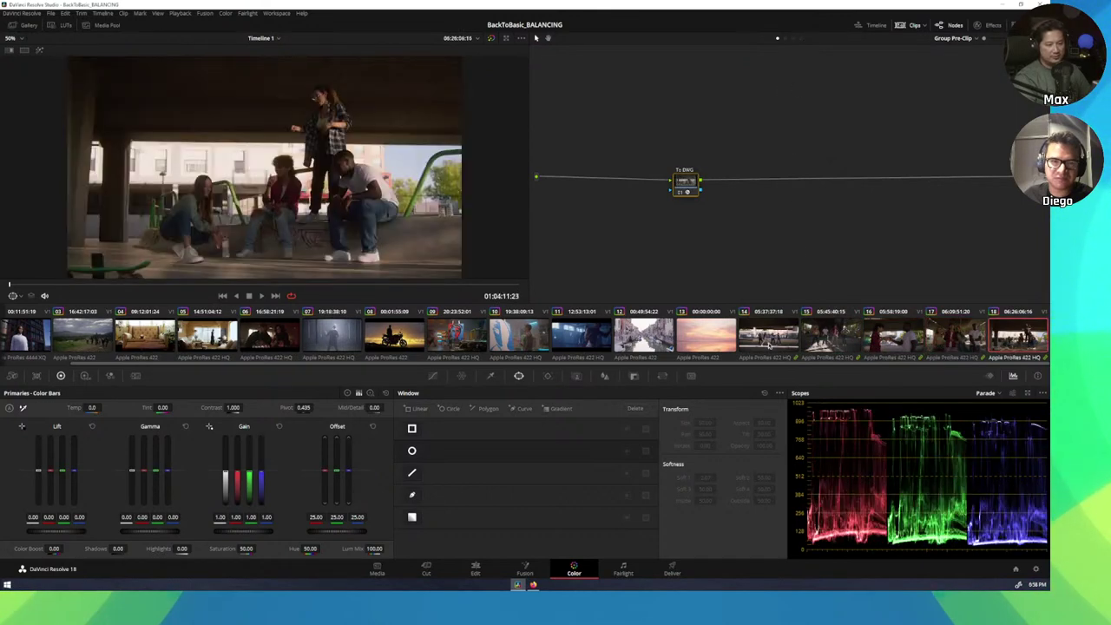
- Return to dancers clip 14 and display its group post-clip graph with LOOK and To 709 CST
click(769, 345)
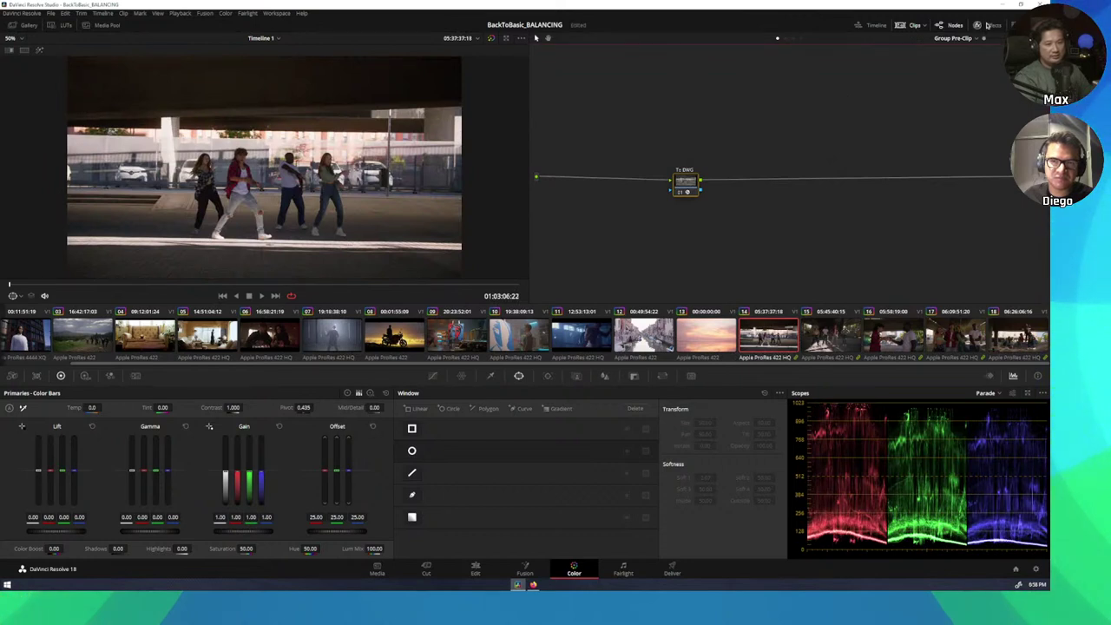
click(988, 25)
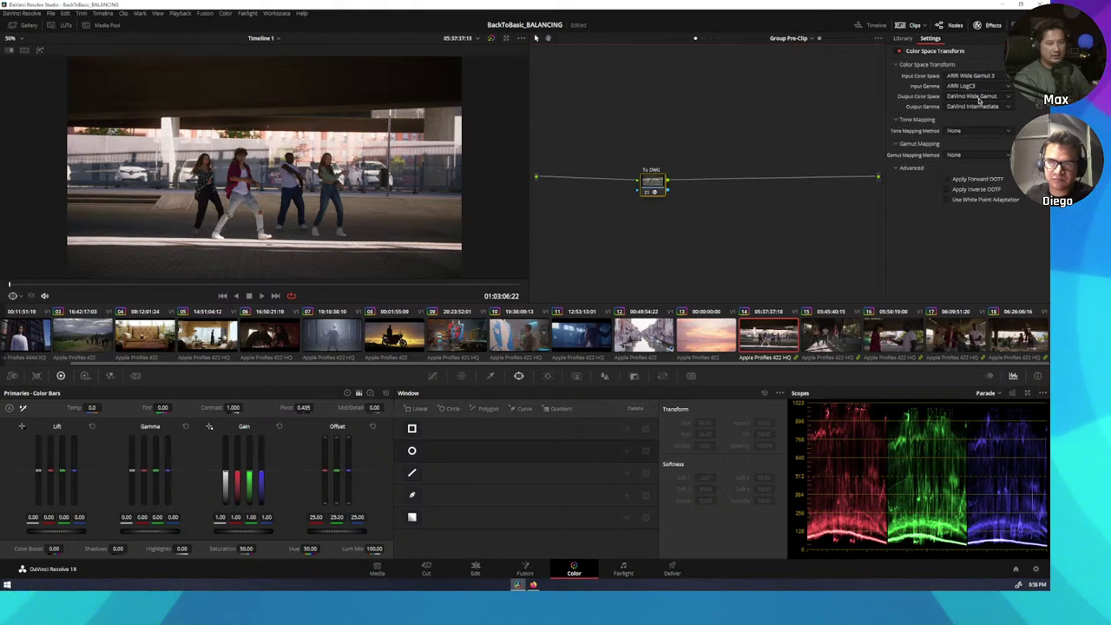
click(711, 39)
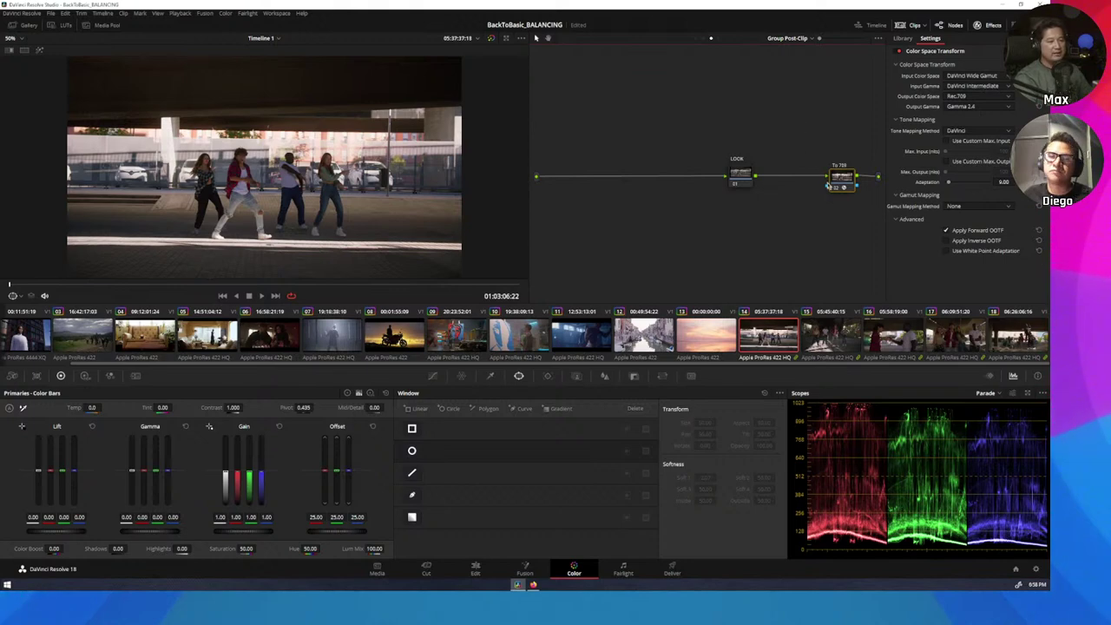
- Disable the LOOK node, then clip 14's EXPOSURE and CONTRAST nodes with Ctrl+D
click(746, 183)
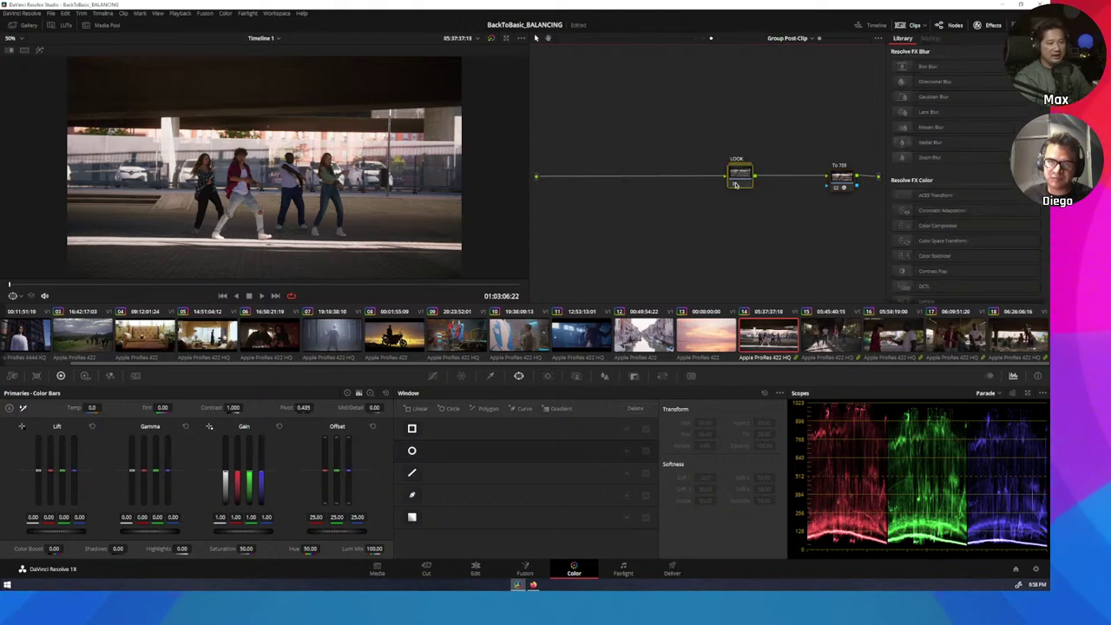
key(ctrl+d)
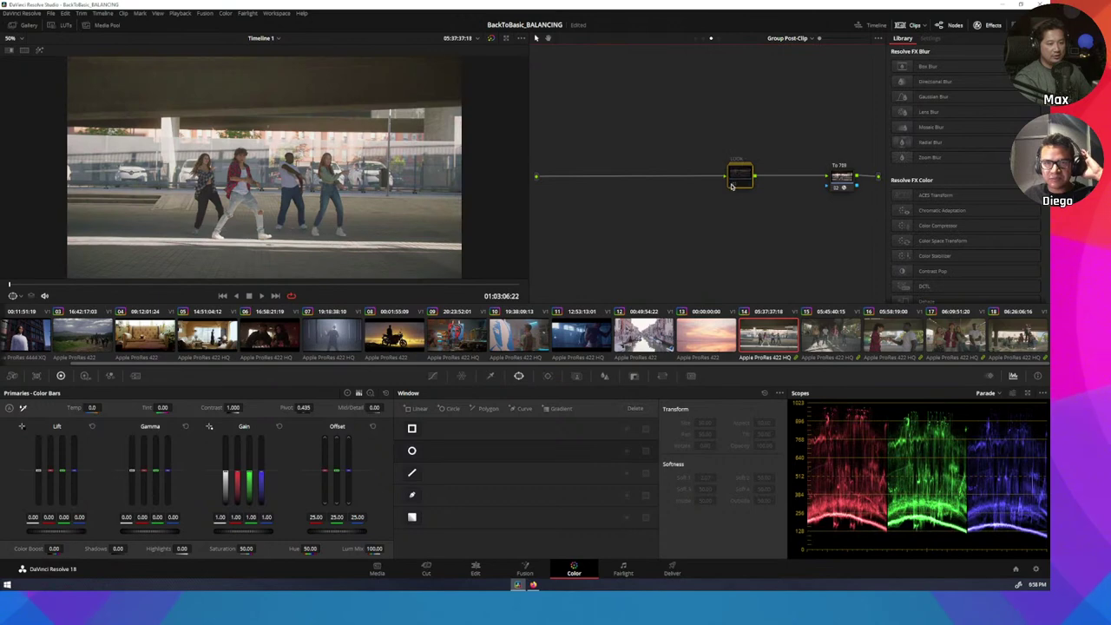
click(704, 40)
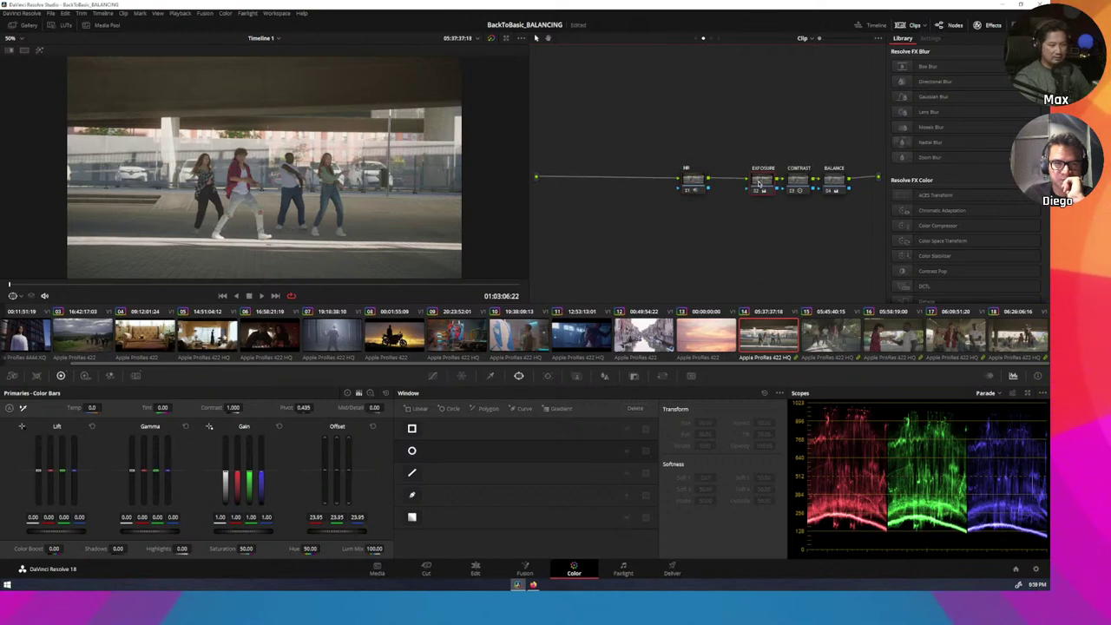
key(ctrl+d)
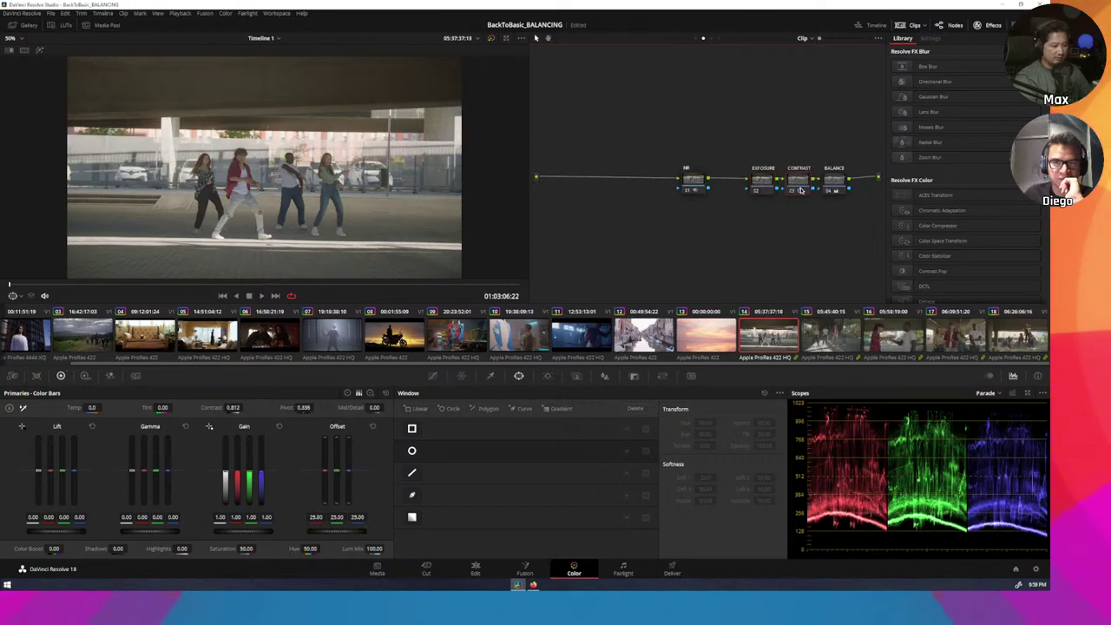
key(ctrl+d)
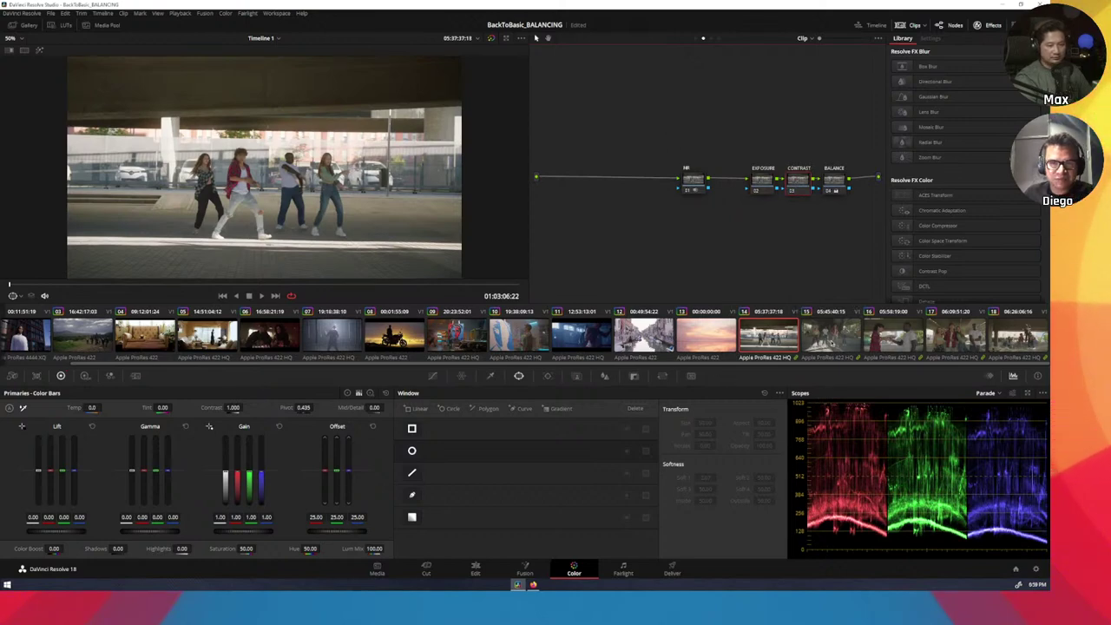
- Toggle the corrections on clips 15 and 16 to compare their ungraded balance
click(846, 346)
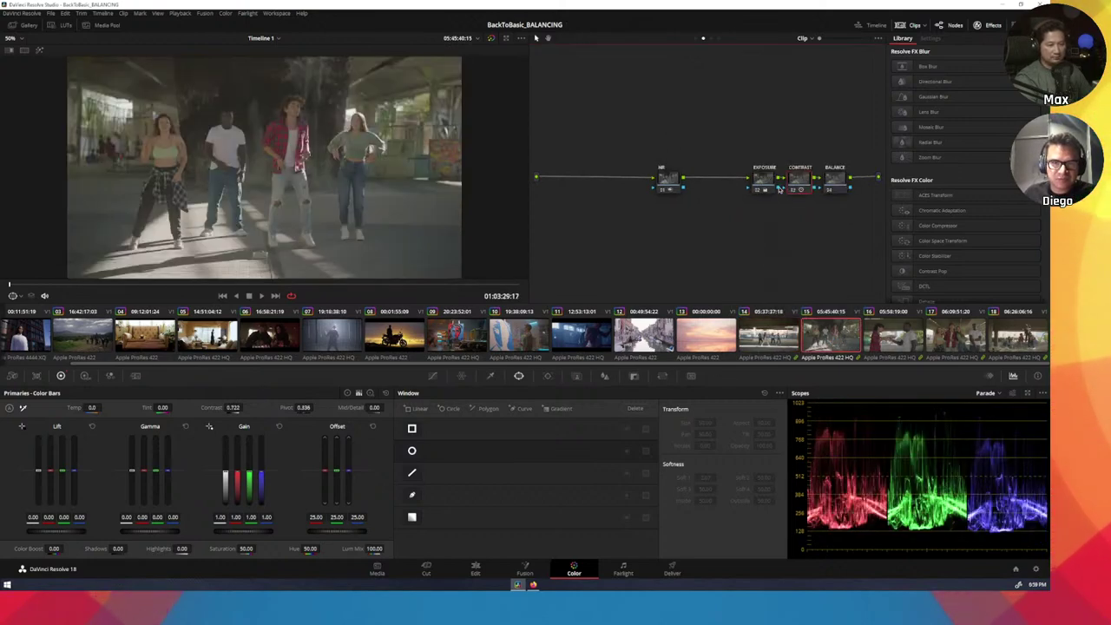
key(ctrl+d)
key(Down)
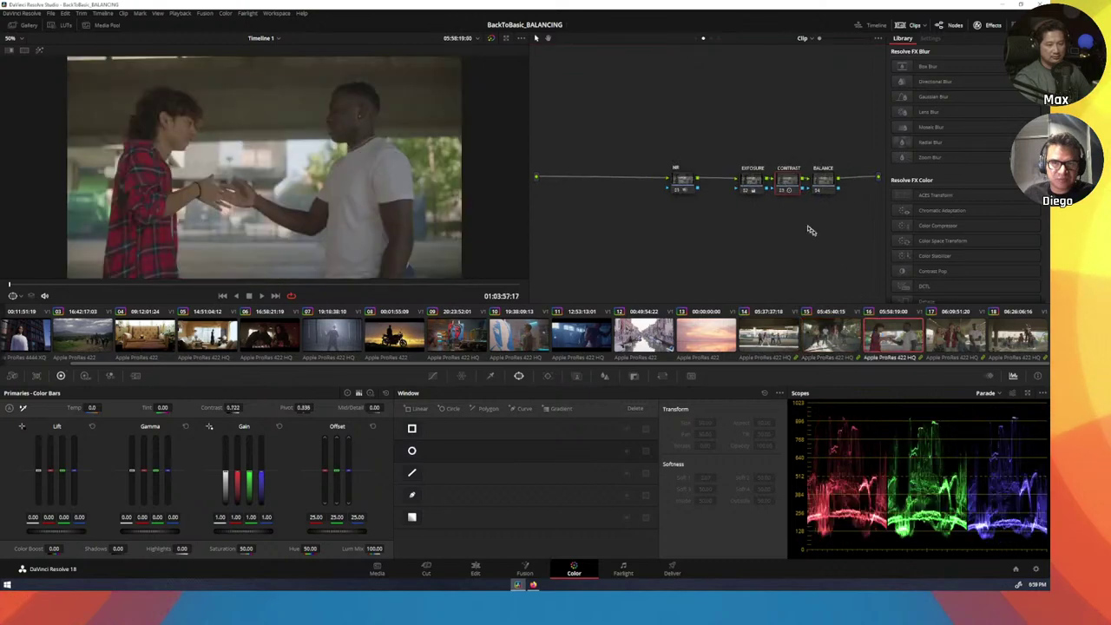
right_click(752, 187)
click(782, 217)
right_click(786, 184)
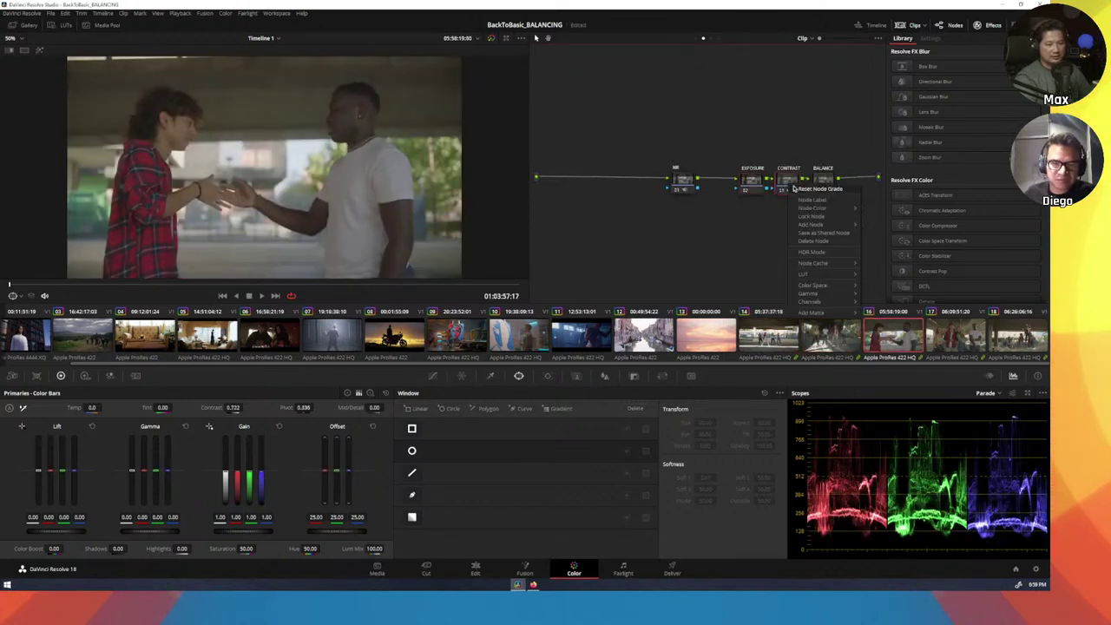
click(817, 217)
- Toggle the CONTRAST node on clips 17 and 18, then return to clip 14
click(967, 330)
right_click(721, 182)
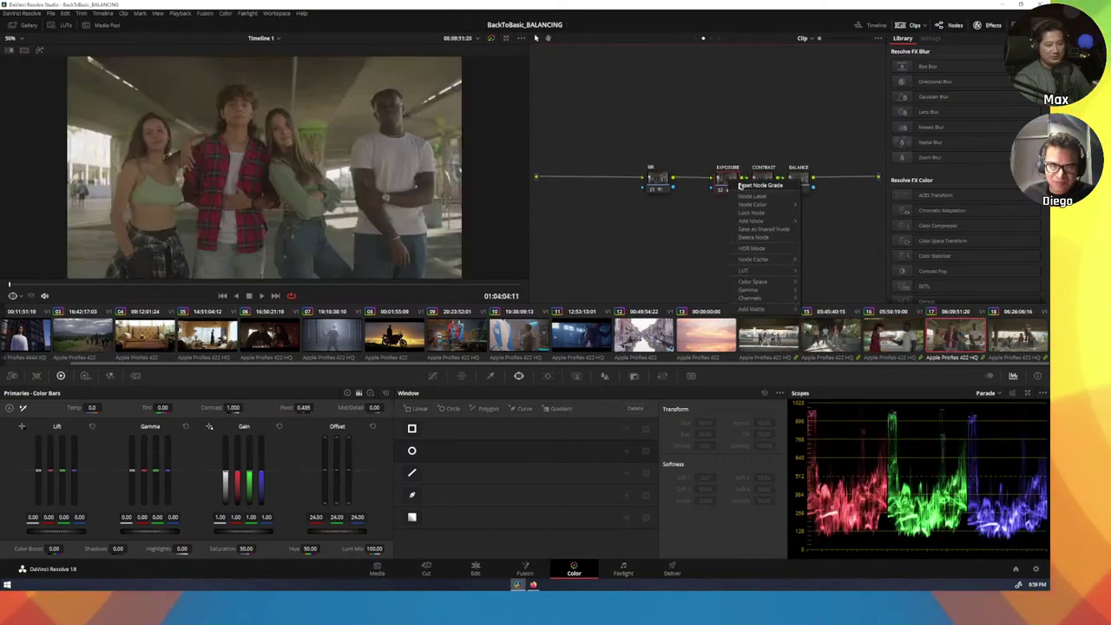
click(751, 216)
right_click(762, 183)
click(792, 217)
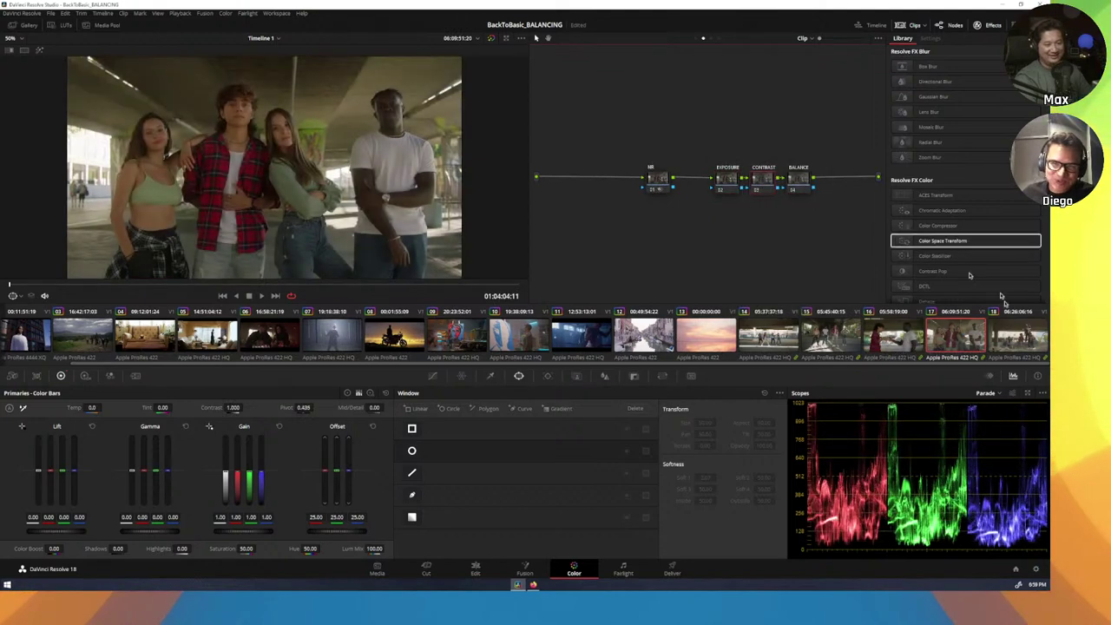
key(Down)
right_click(772, 183)
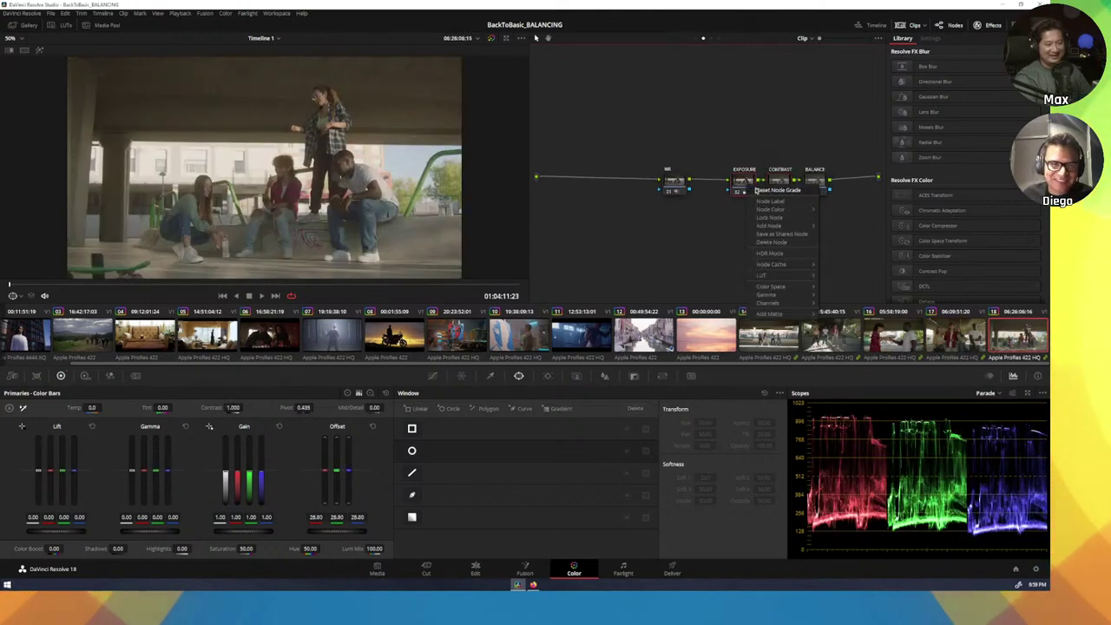
click(801, 217)
right_click(773, 183)
click(803, 218)
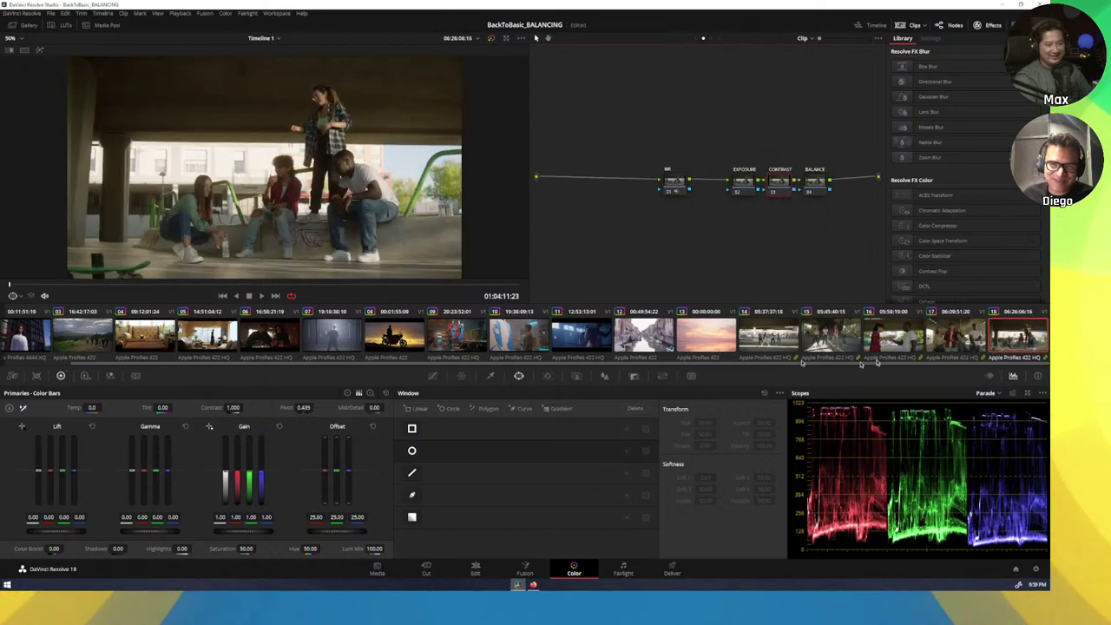
click(796, 340)
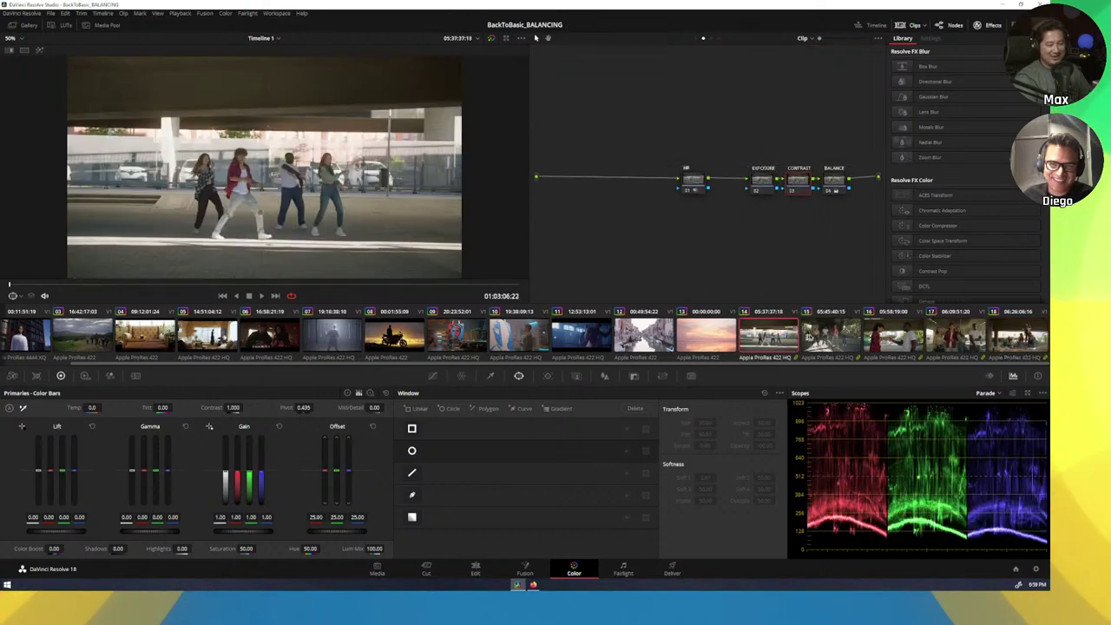
- Re-enable the LOOK node in Group Post-Clip and open it with Show Compound Node
click(711, 38)
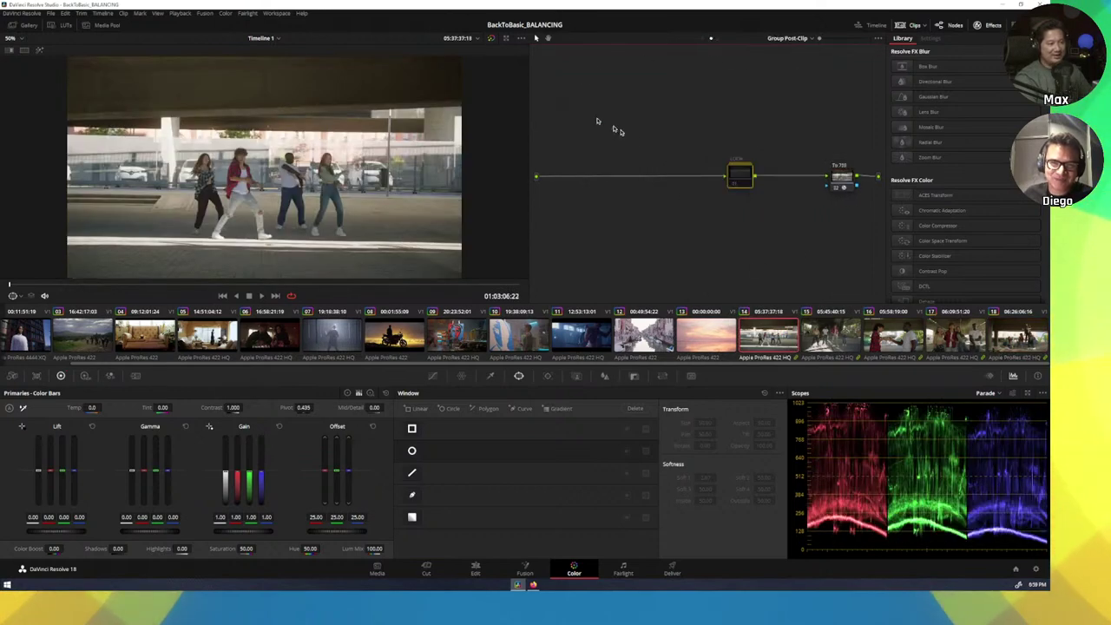
click(739, 179)
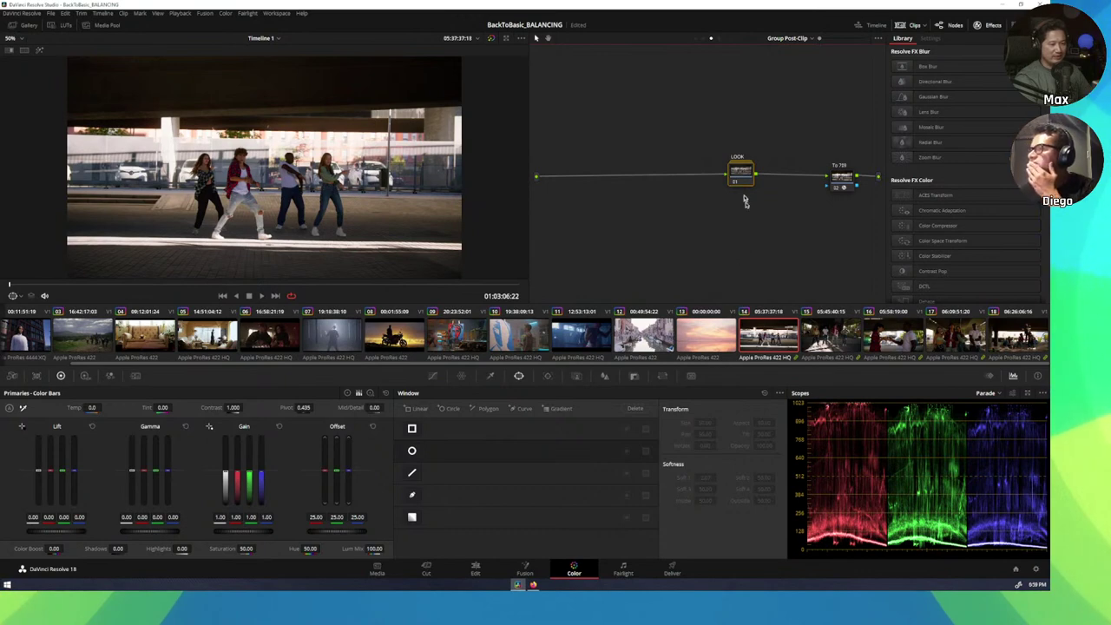
right_click(744, 180)
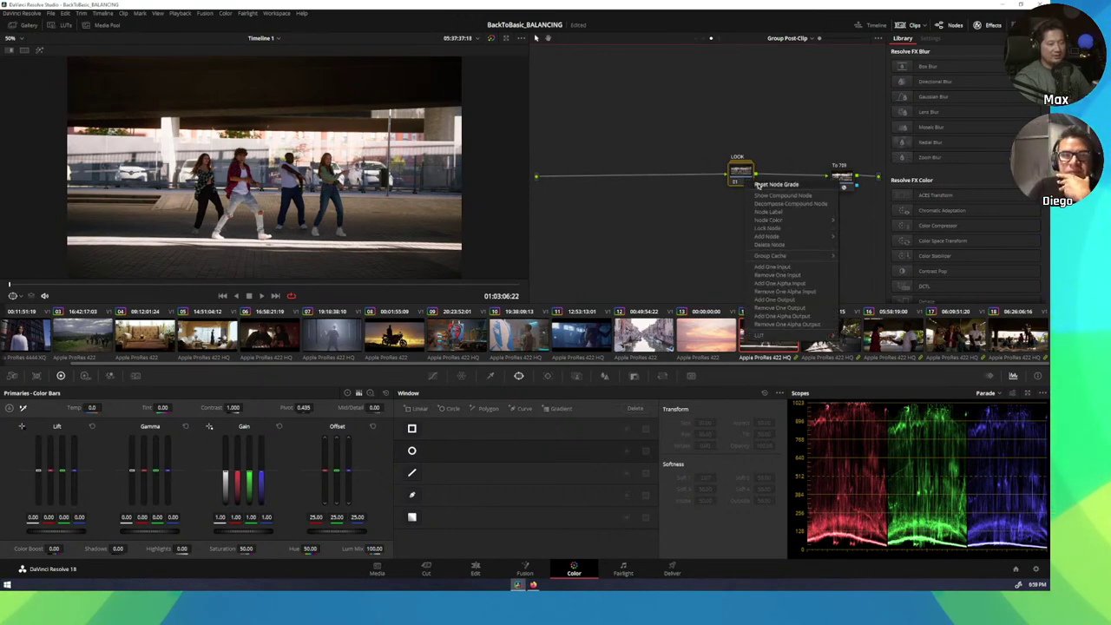
click(784, 195)
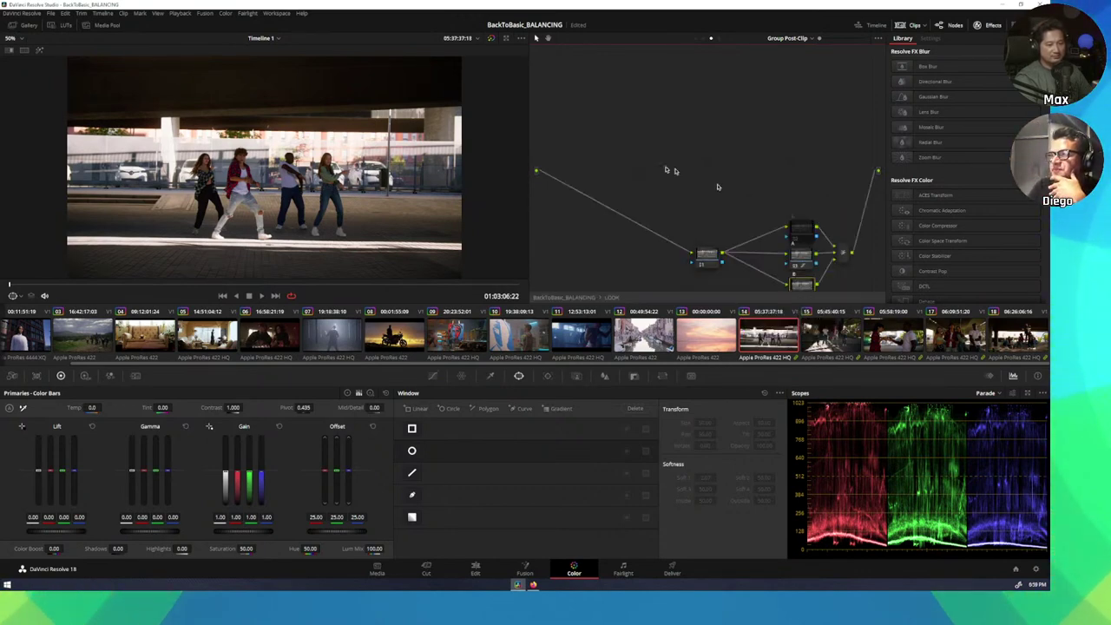
- Move the compound's inner nodes up and left, then select the middle parallel node
drag(693, 194, 854, 287)
drag(836, 236, 787, 169)
click(776, 228)
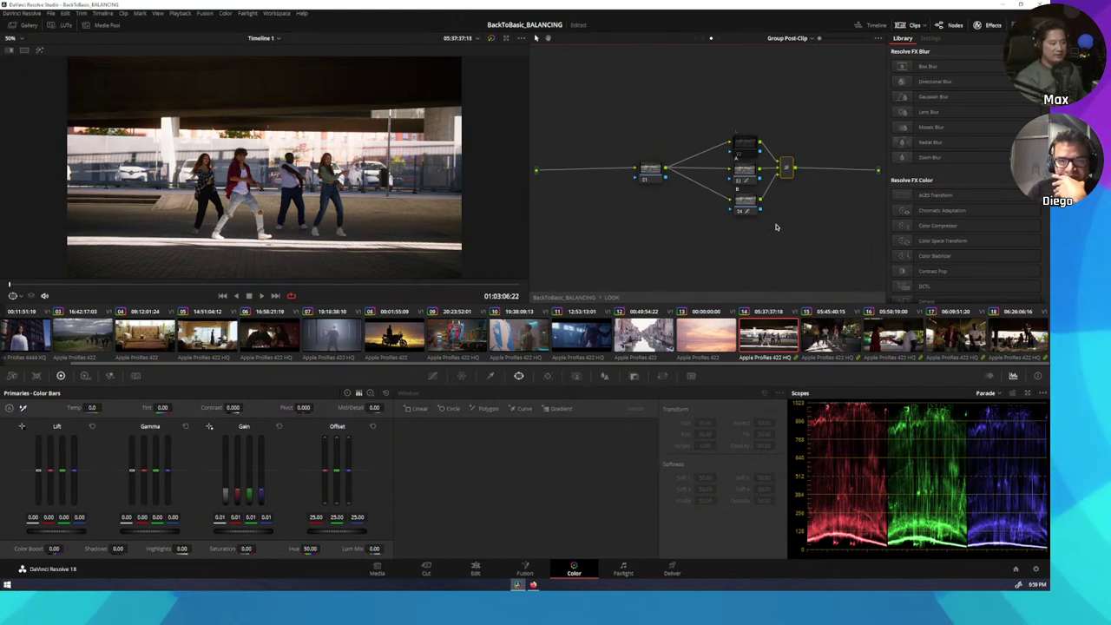
click(746, 178)
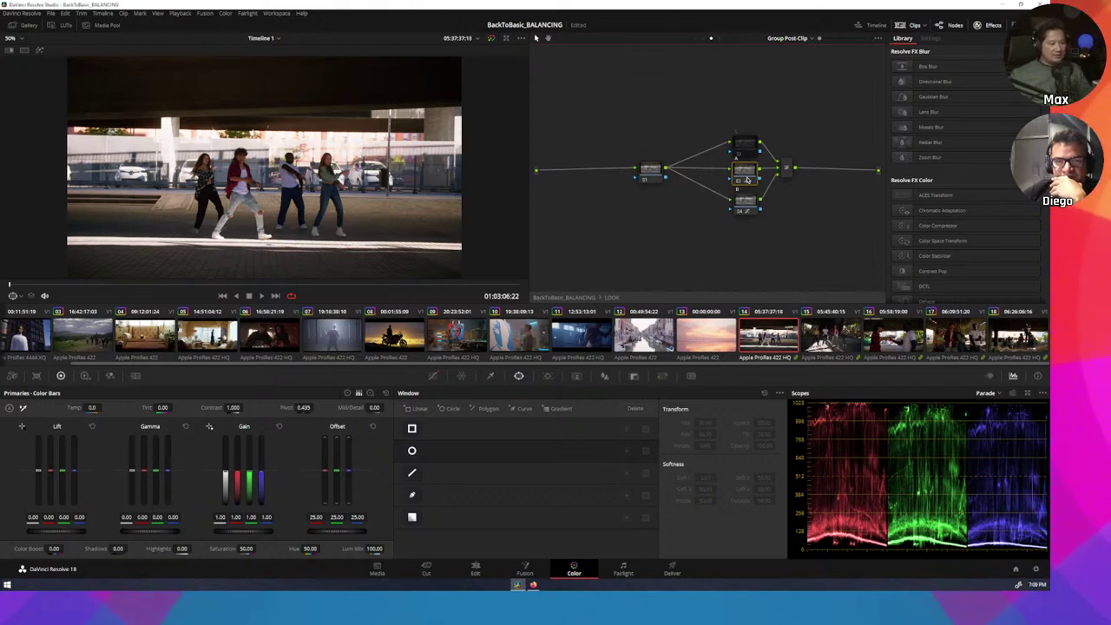
- Show Curves - Custom for the middle parallel node, dismissing its node menu unchanged
click(436, 378)
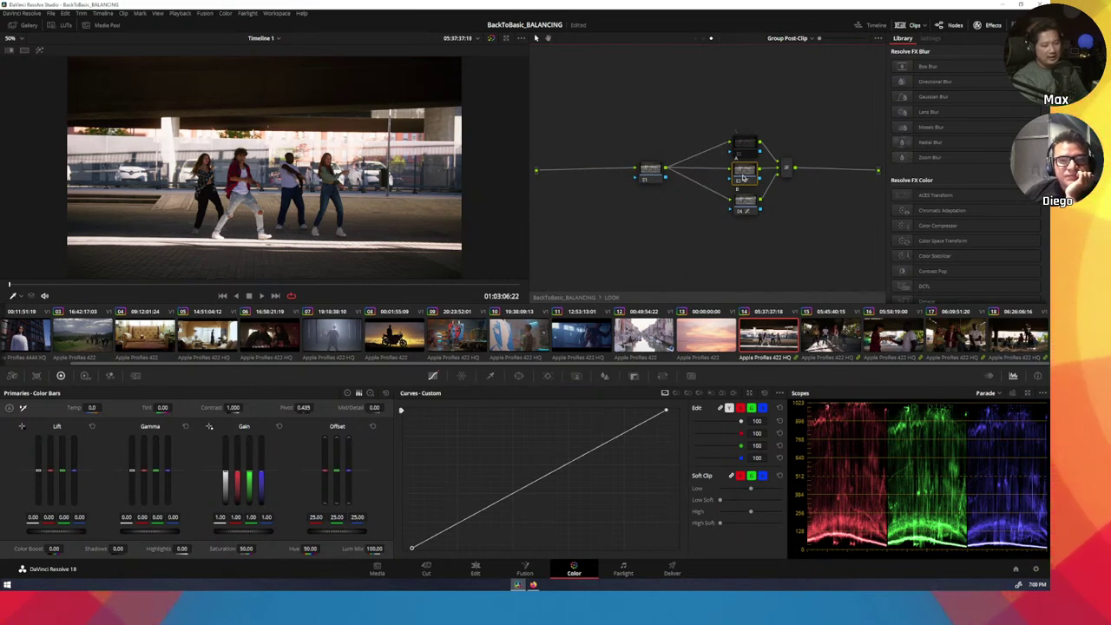
right_click(743, 177)
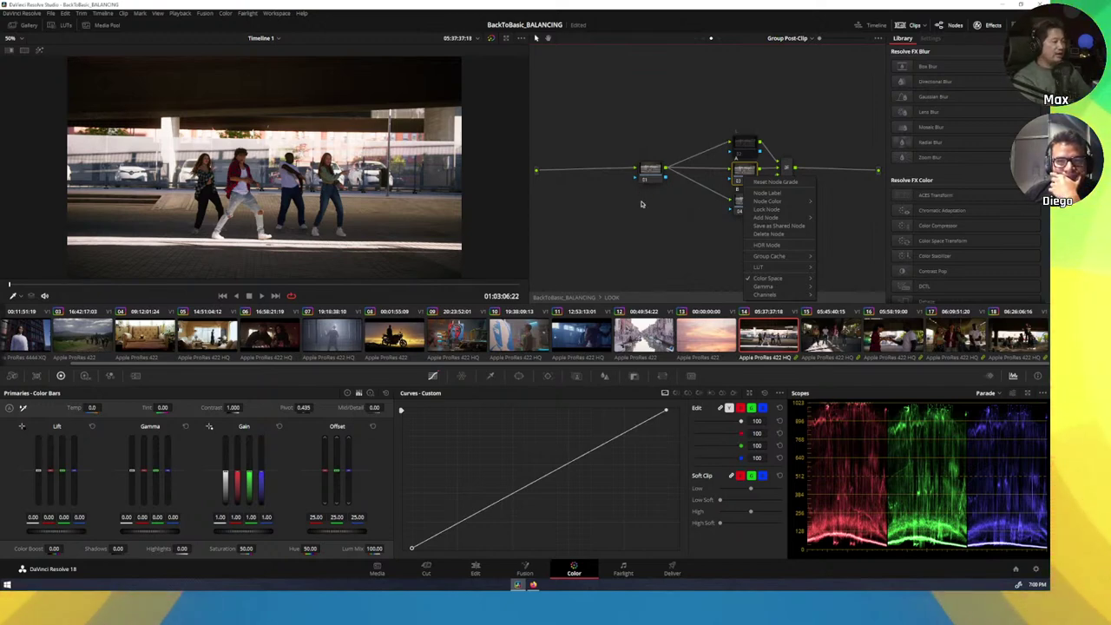
click(642, 204)
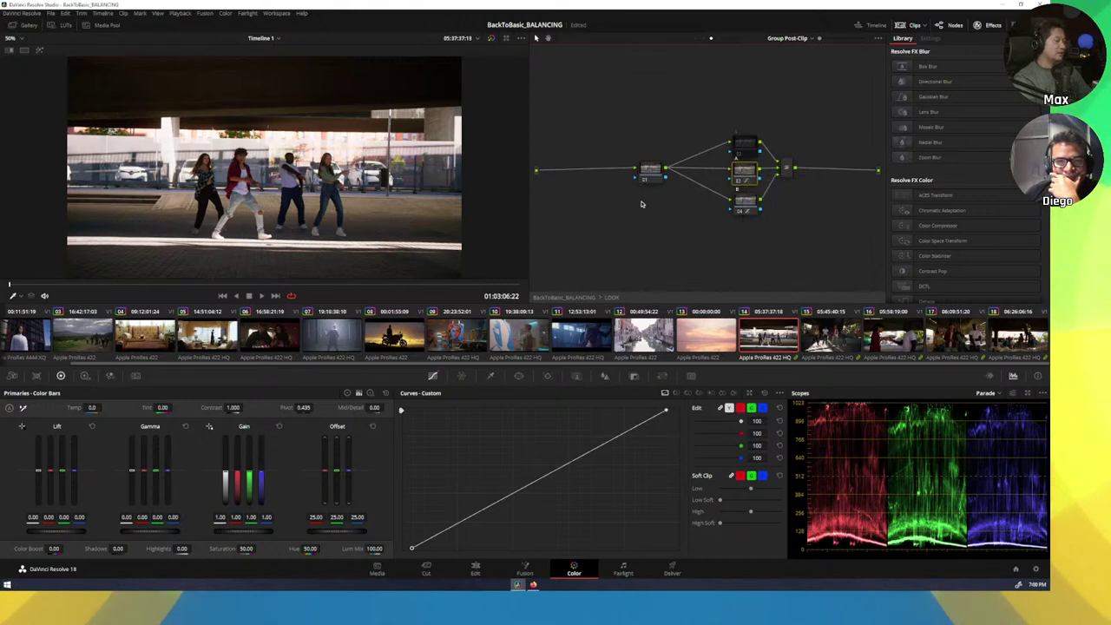
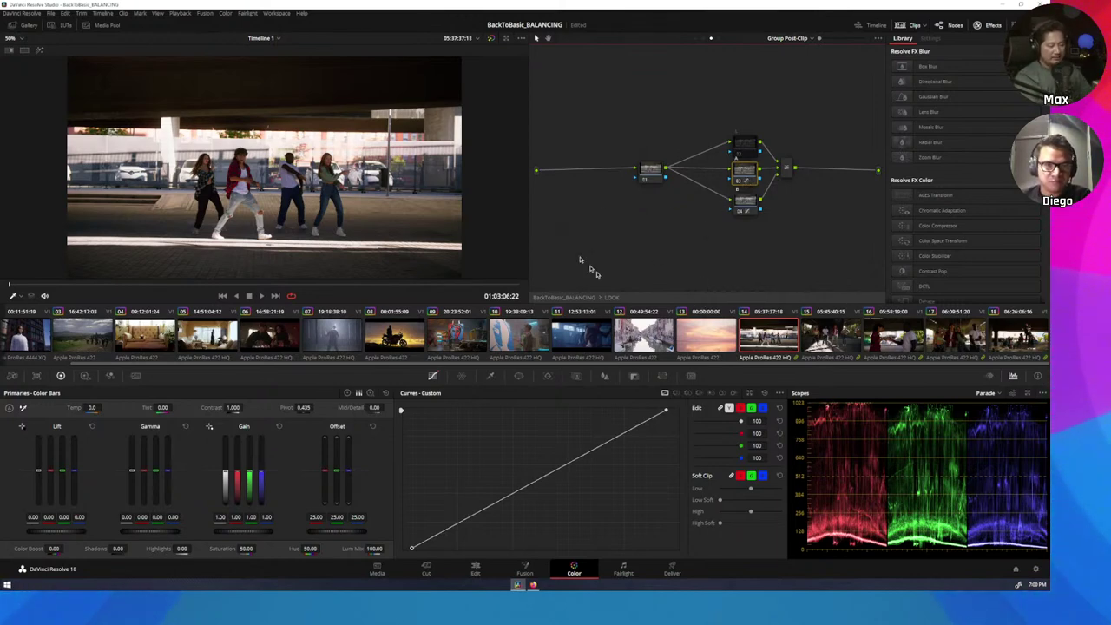
- Reset the grade on the bottom node 04
click(746, 149)
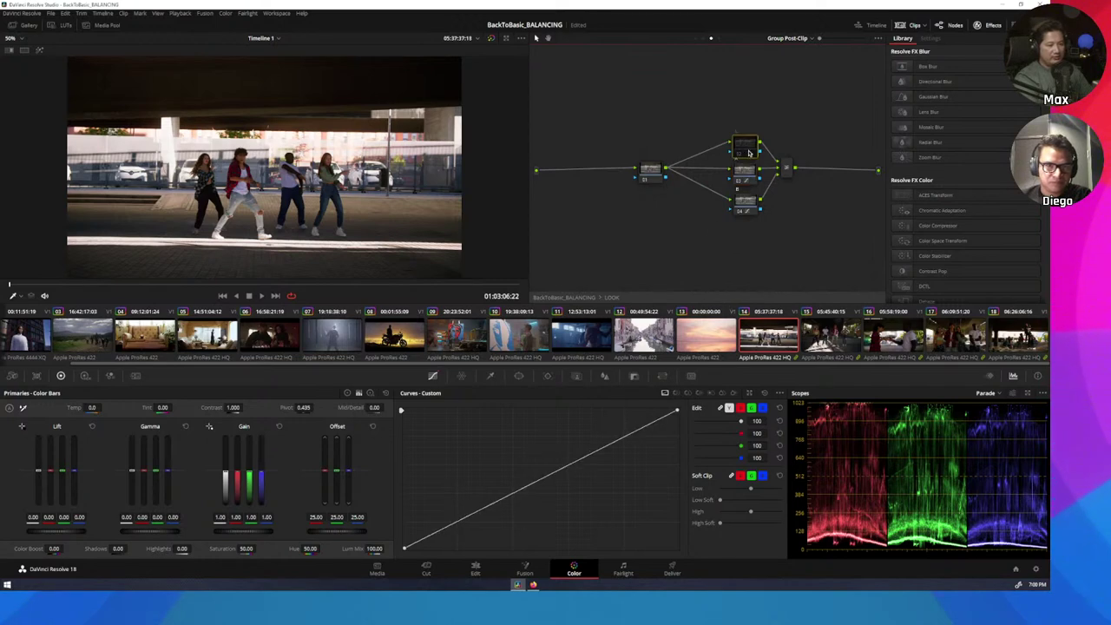
right_click(745, 174)
click(756, 180)
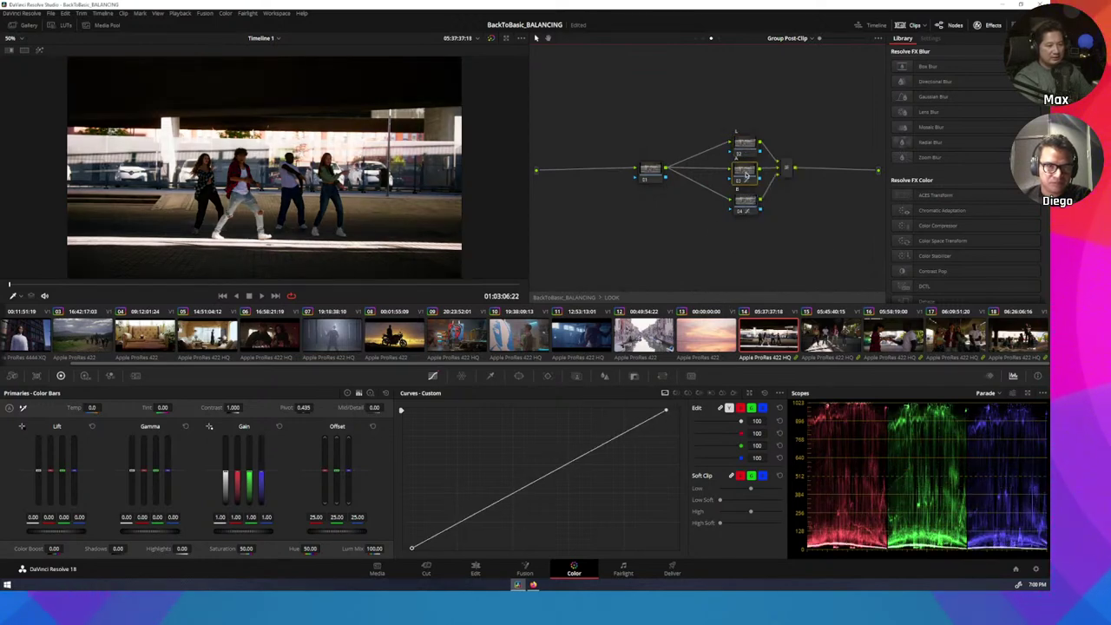
click(745, 205)
click(755, 210)
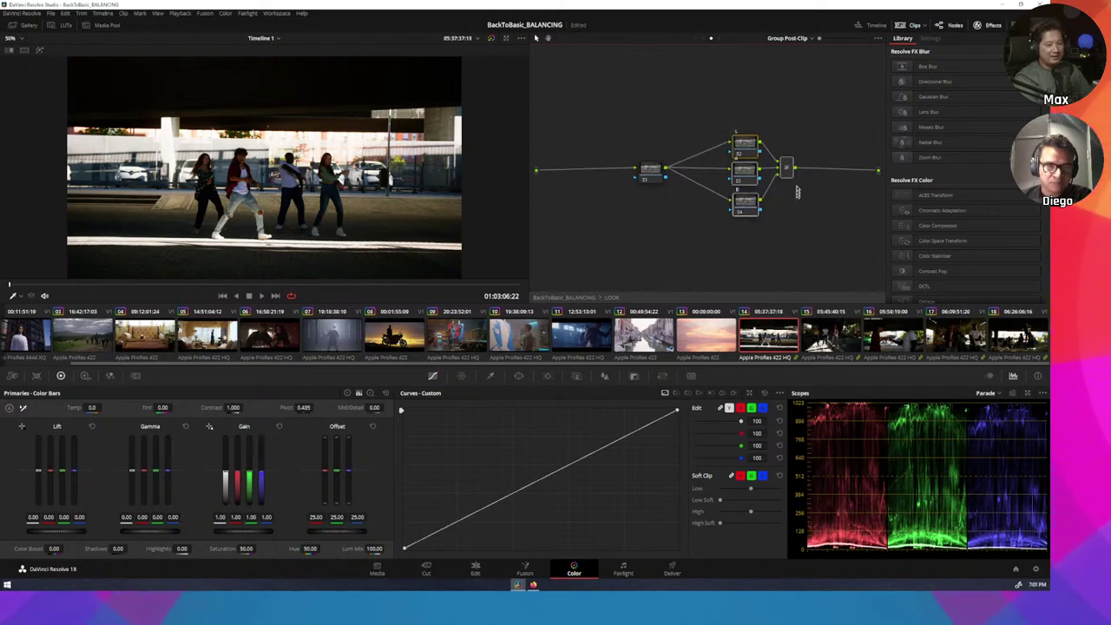
- Collapse the mixer and its nodes into a compound node, then morph the mixer into a parallel node
right_click(787, 168)
click(829, 240)
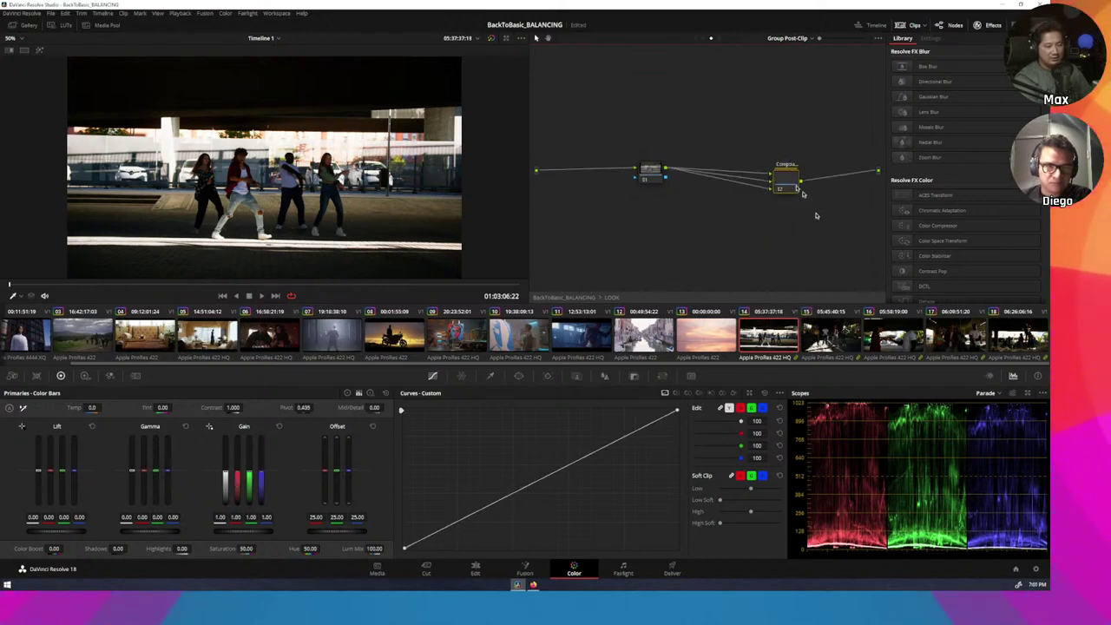
right_click(786, 179)
click(807, 193)
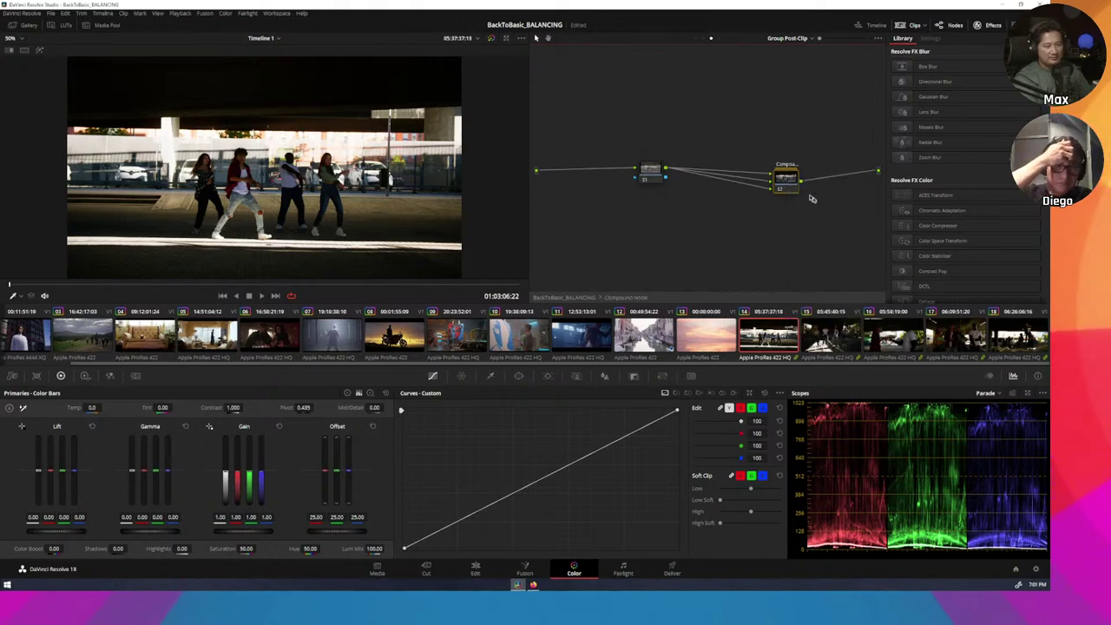
right_click(789, 168)
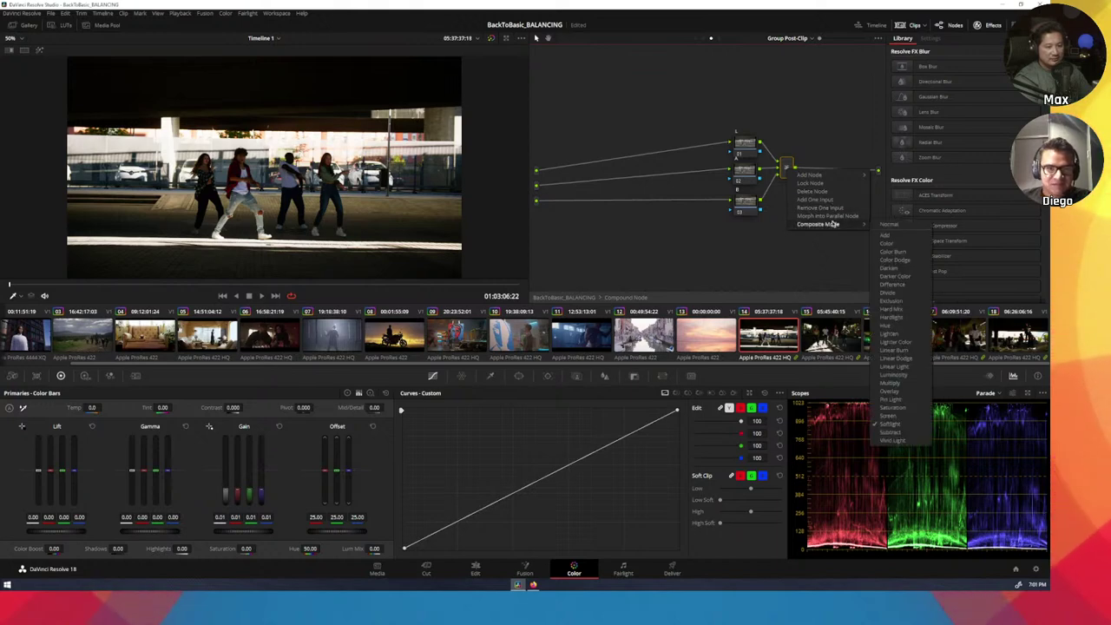
click(828, 216)
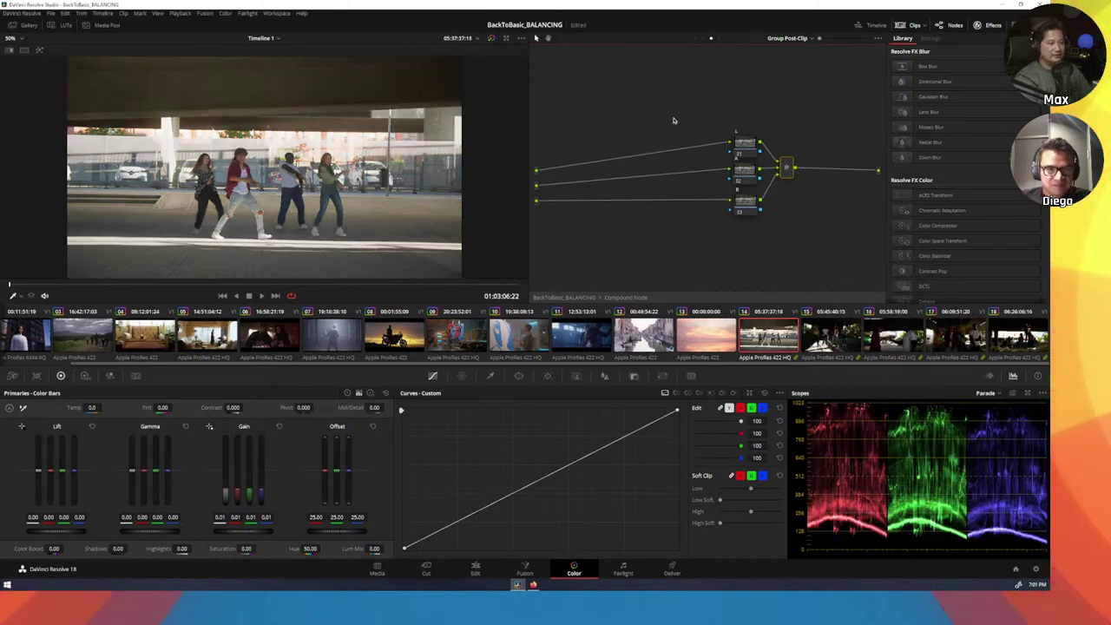
drag(789, 206, 791, 208)
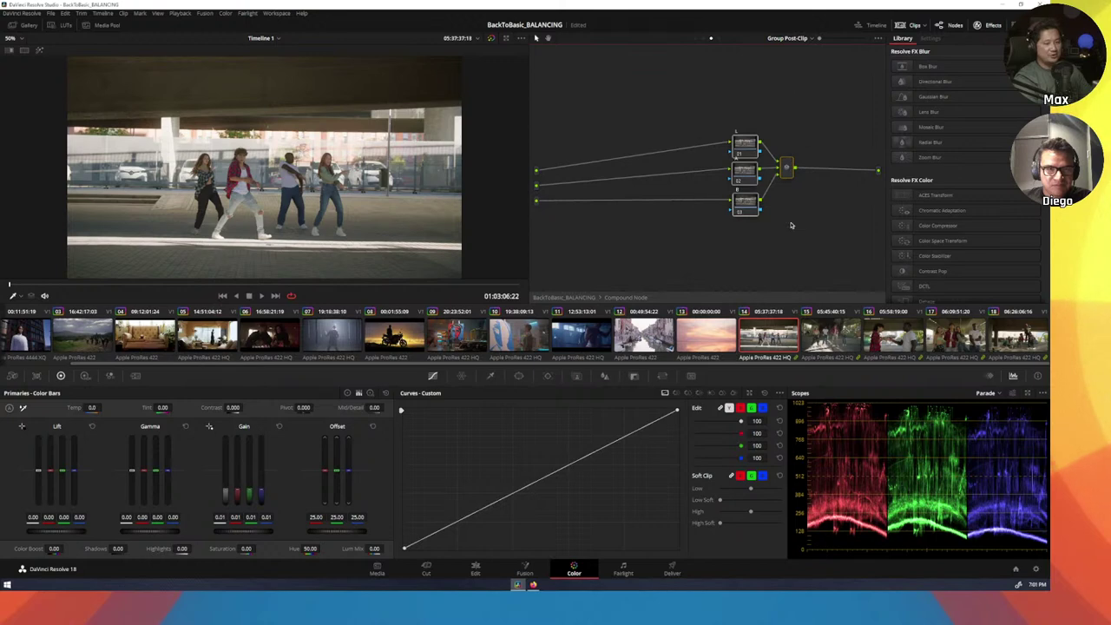
- Decompose the LOOK compound node and its inner compound node into three parallel nodes in the main tree
click(583, 297)
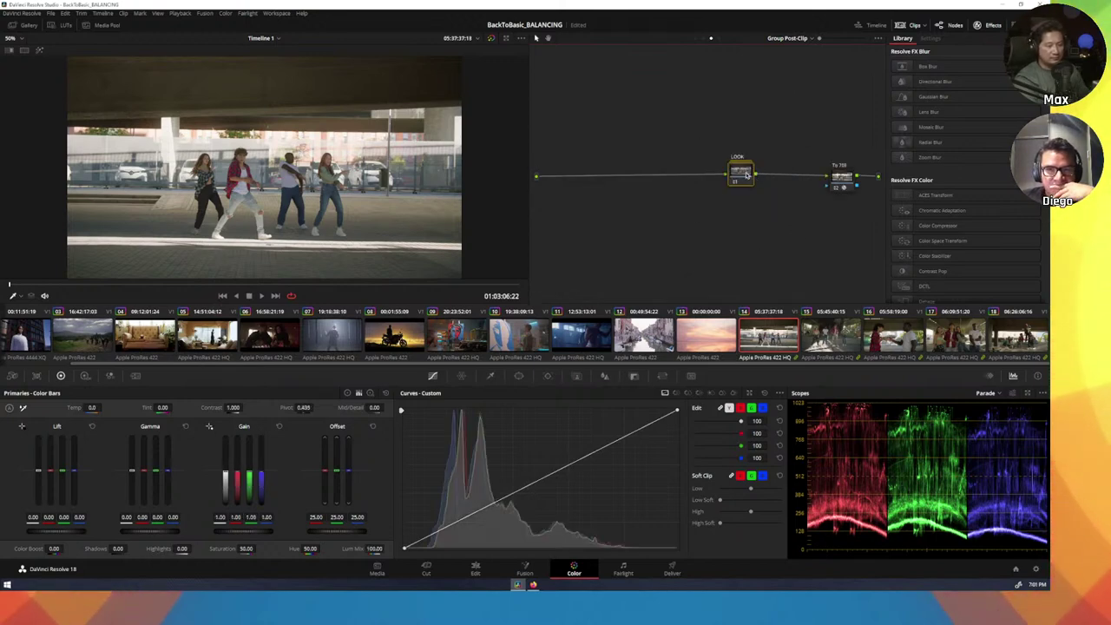
right_click(752, 177)
click(761, 199)
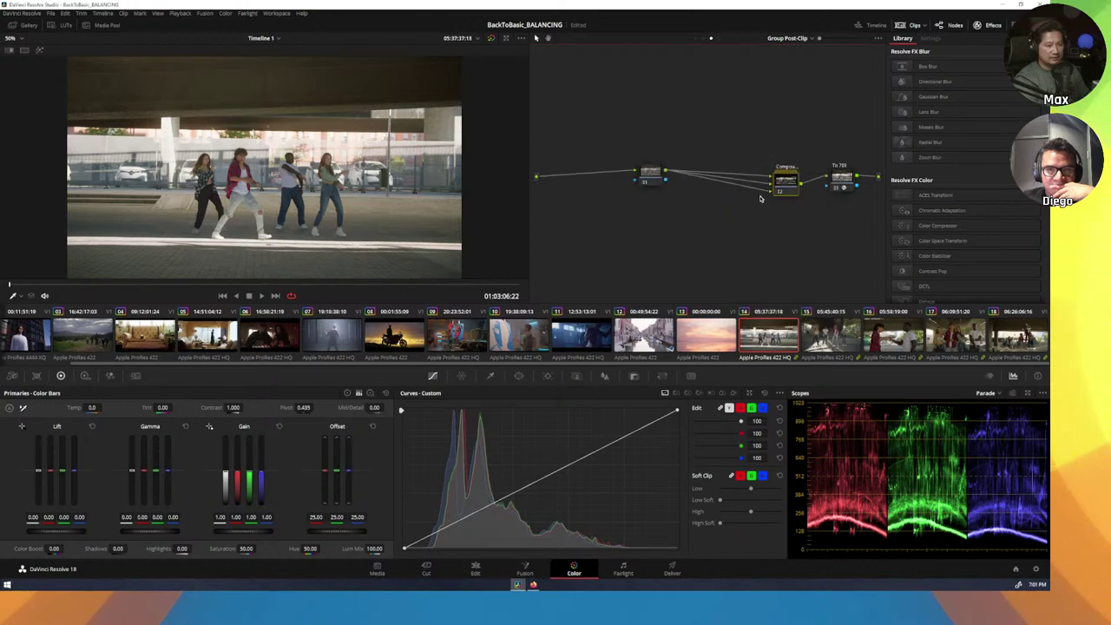
drag(793, 182, 756, 161)
right_click(764, 163)
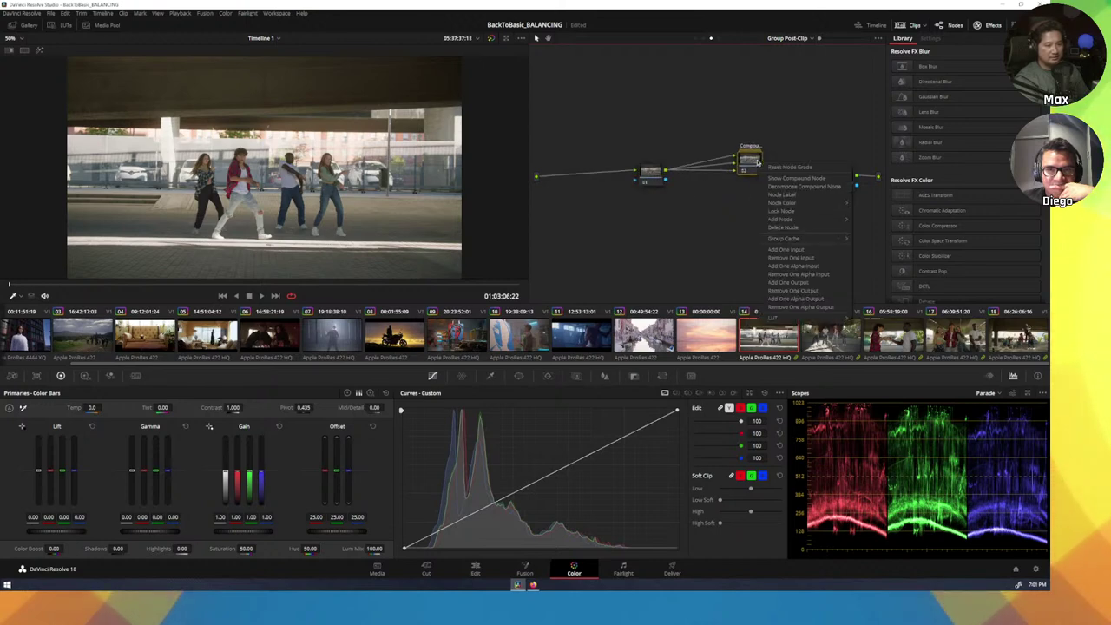
click(797, 187)
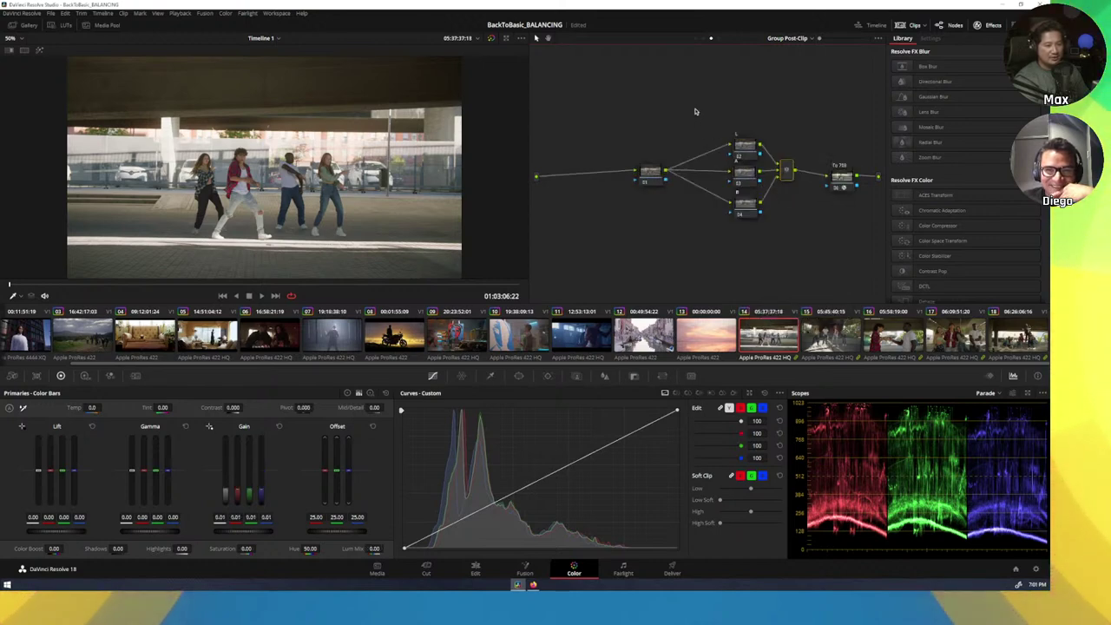
click(748, 152)
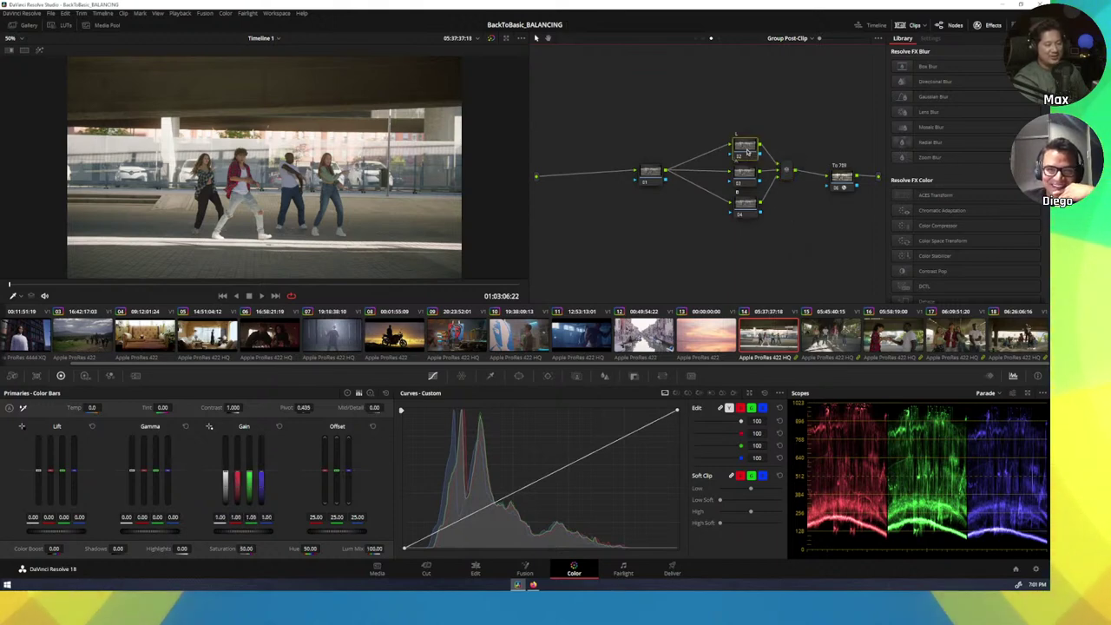
- Set the top parallel node to Lab (CIE) colour space affecting Channel 3
right_click(747, 152)
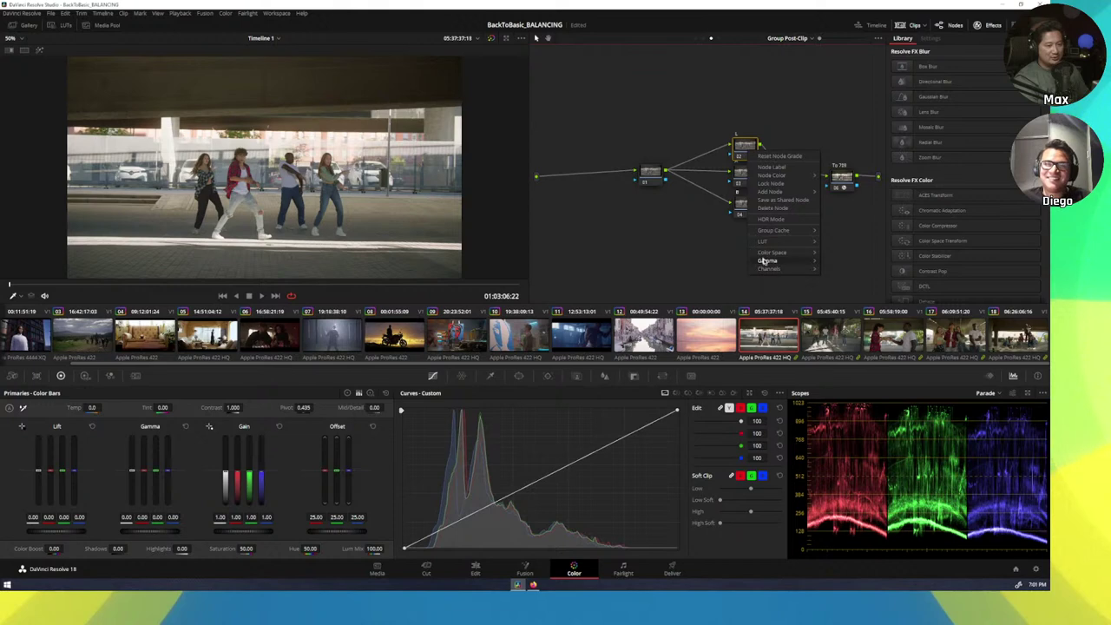
mouse_move(770, 253)
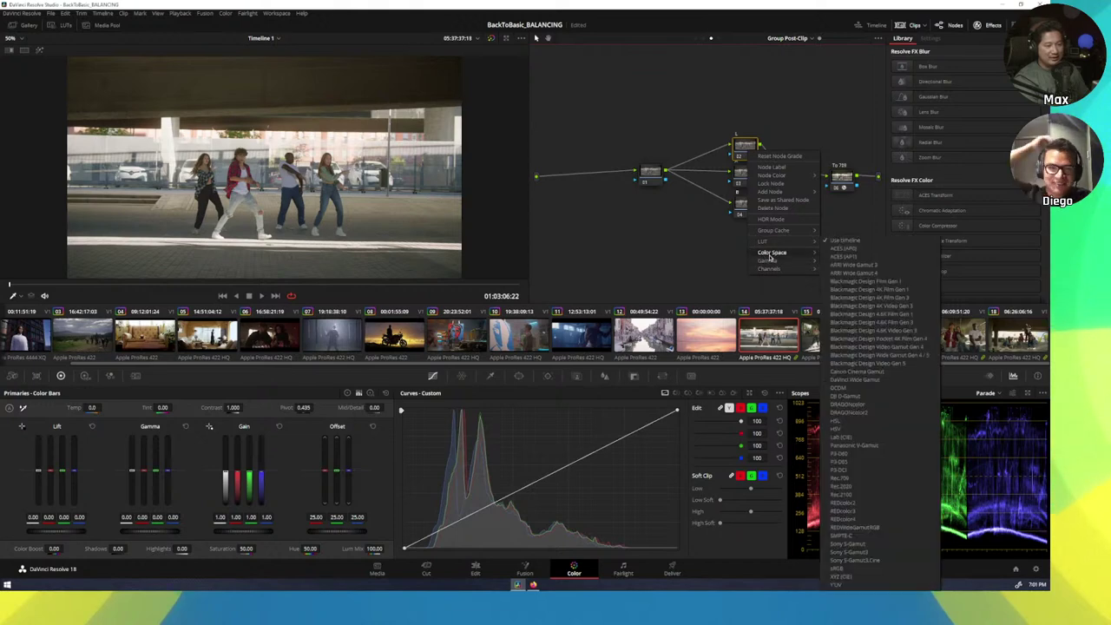
click(853, 437)
right_click(752, 155)
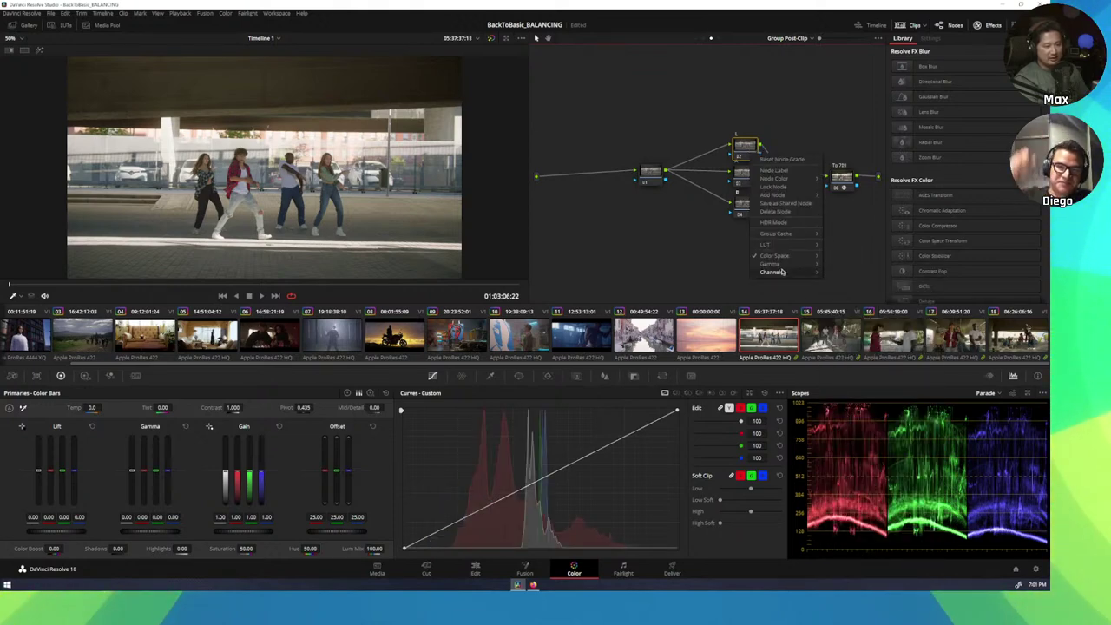
mouse_move(783, 273)
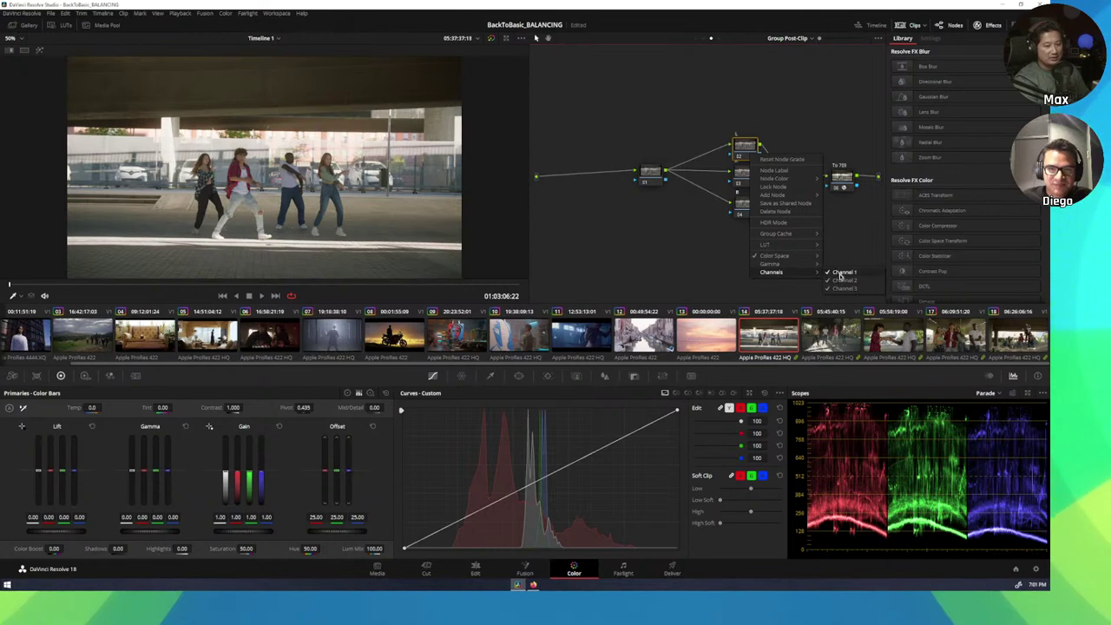
click(841, 275)
right_click(743, 154)
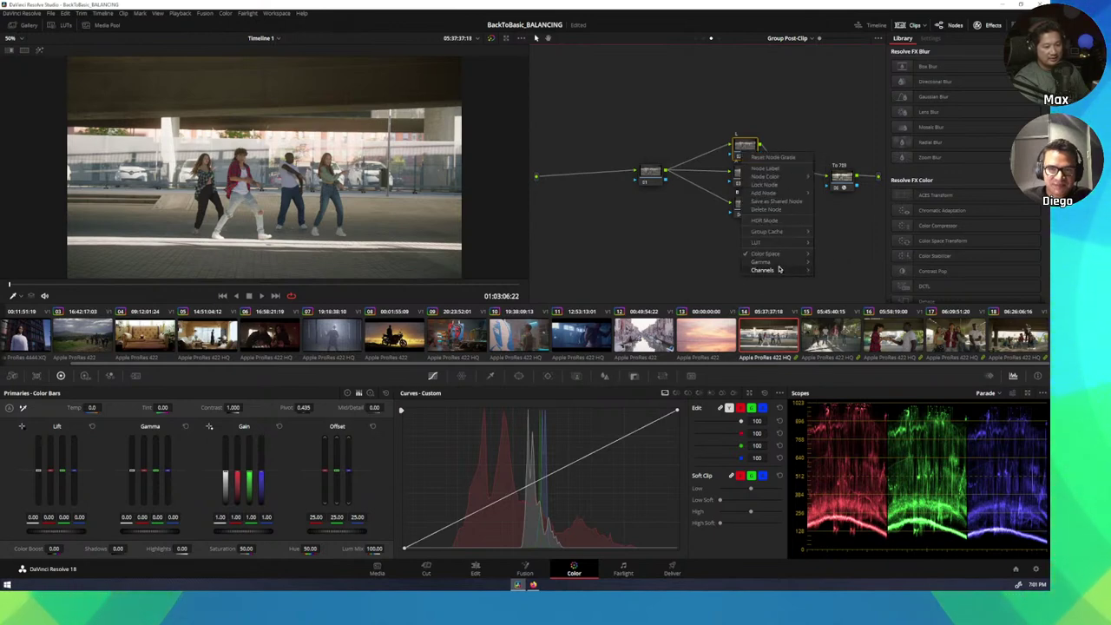
mouse_move(798, 270)
click(835, 287)
- Set the middle parallel node to Lab (CIE) colour space affecting Channel 2
right_click(743, 177)
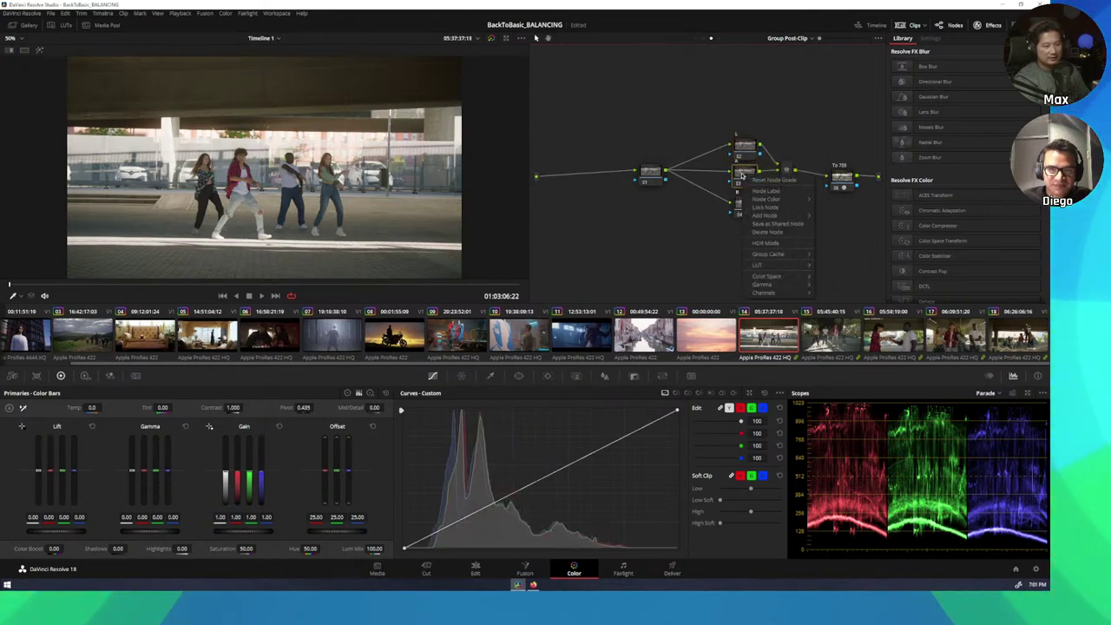
mouse_move(774, 280)
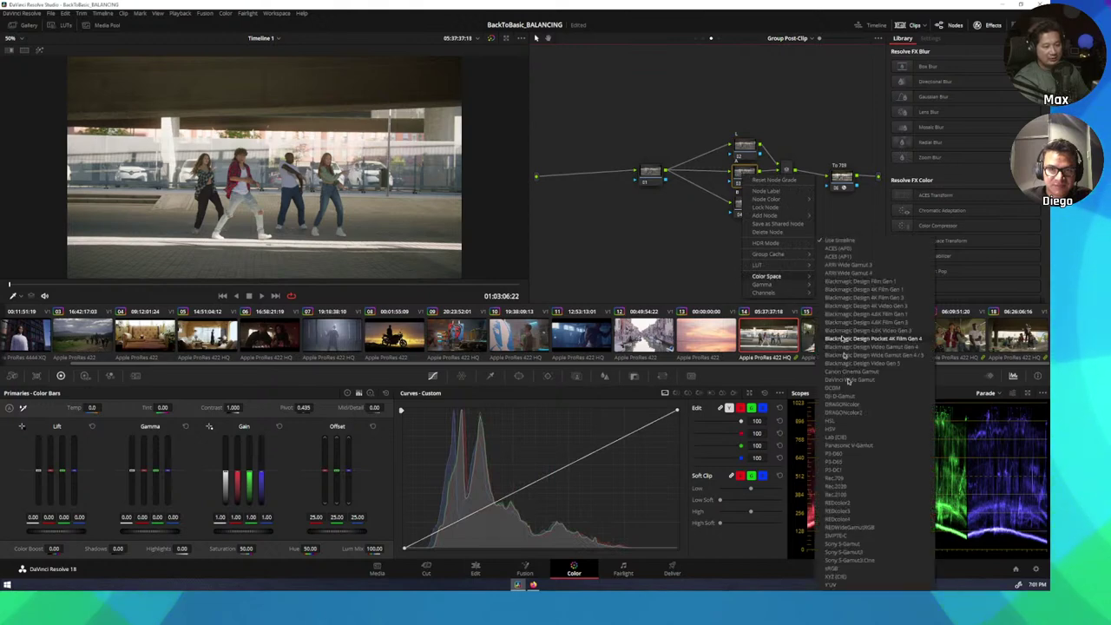
click(851, 441)
right_click(742, 178)
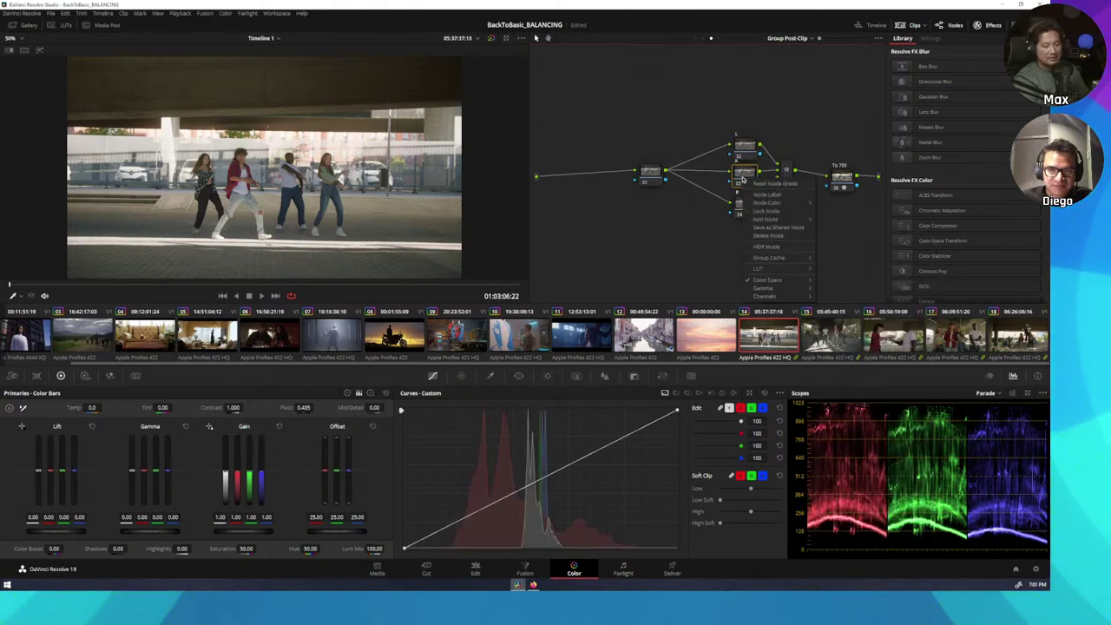
mouse_move(787, 297)
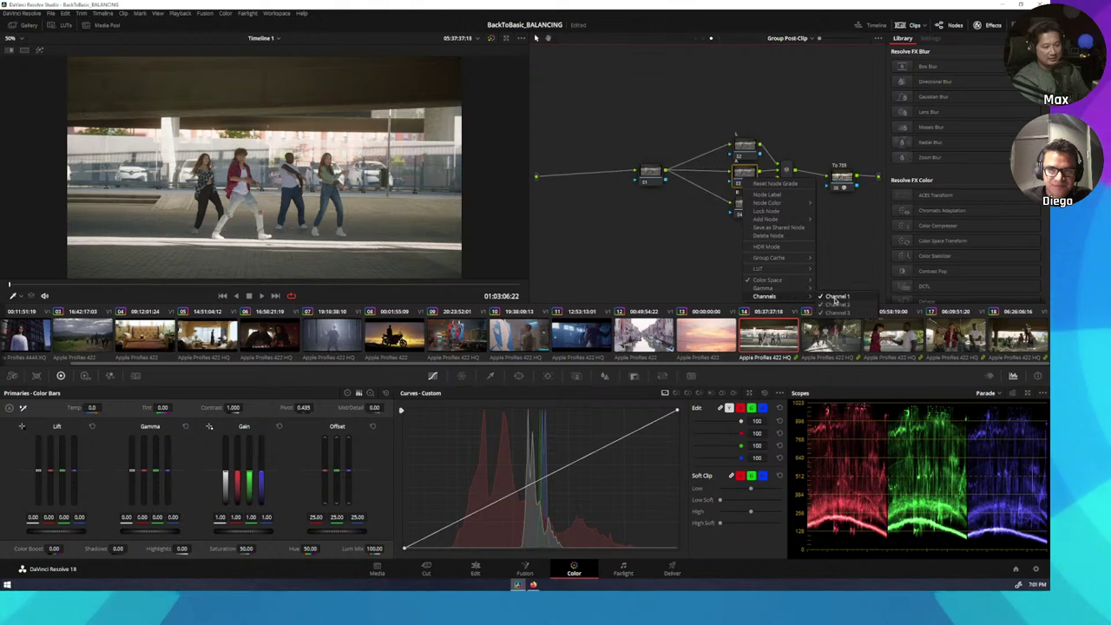
click(837, 304)
right_click(753, 177)
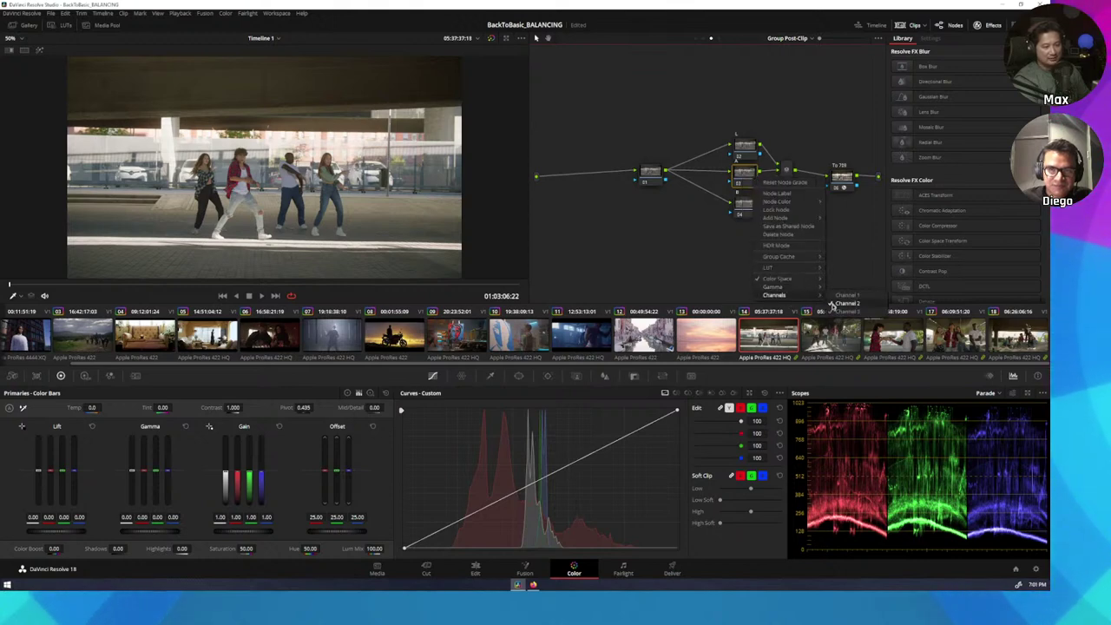
click(836, 303)
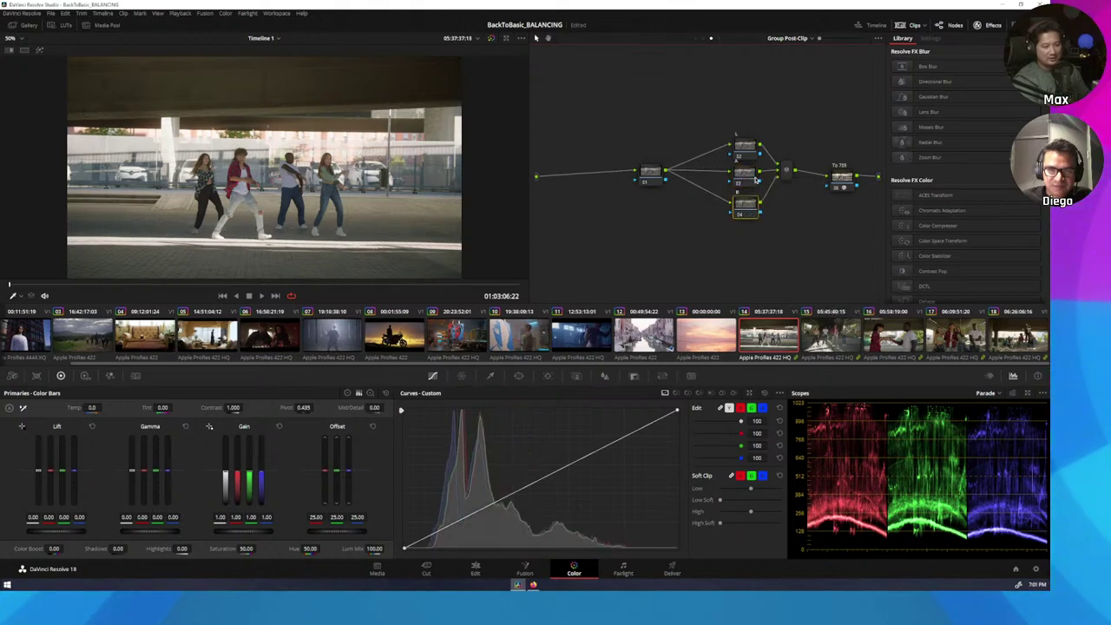
right_click(755, 179)
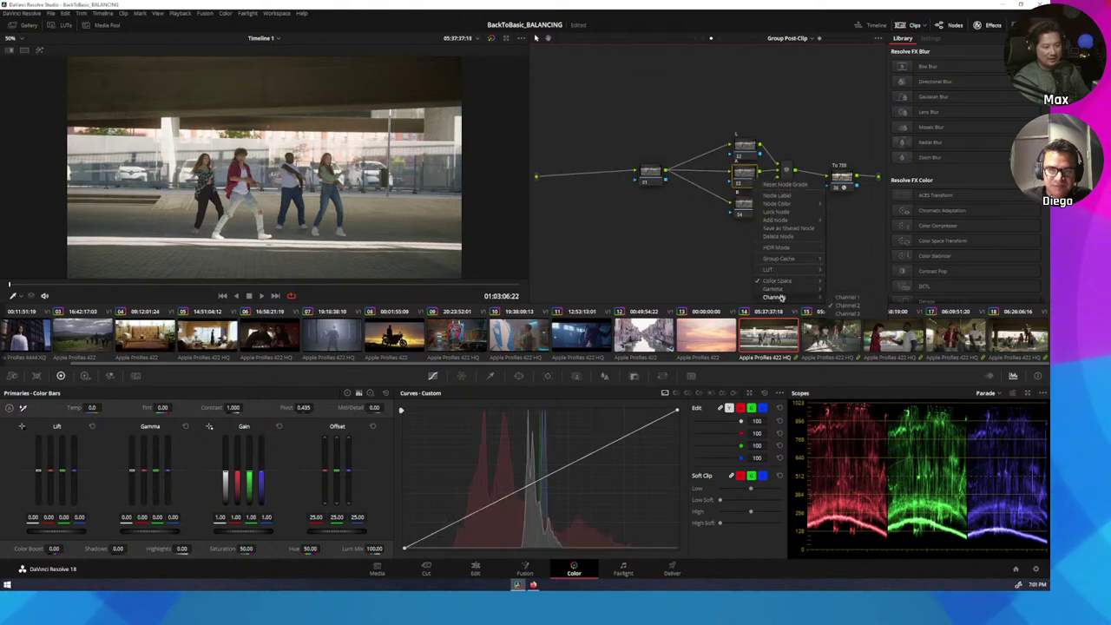
click(748, 208)
click(749, 209)
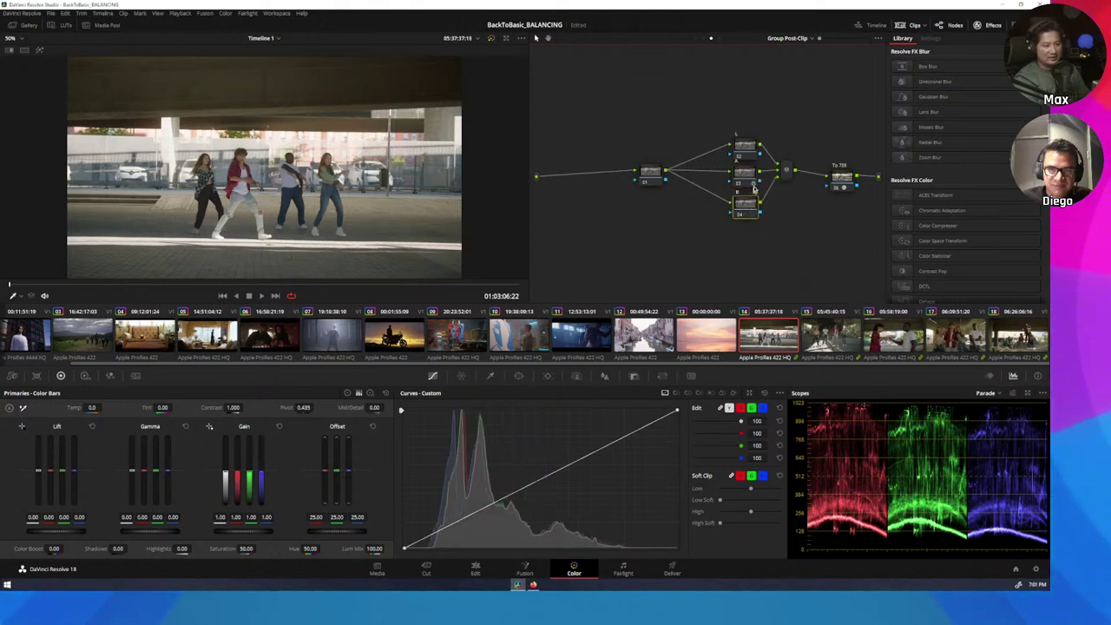
click(755, 186)
right_click(755, 185)
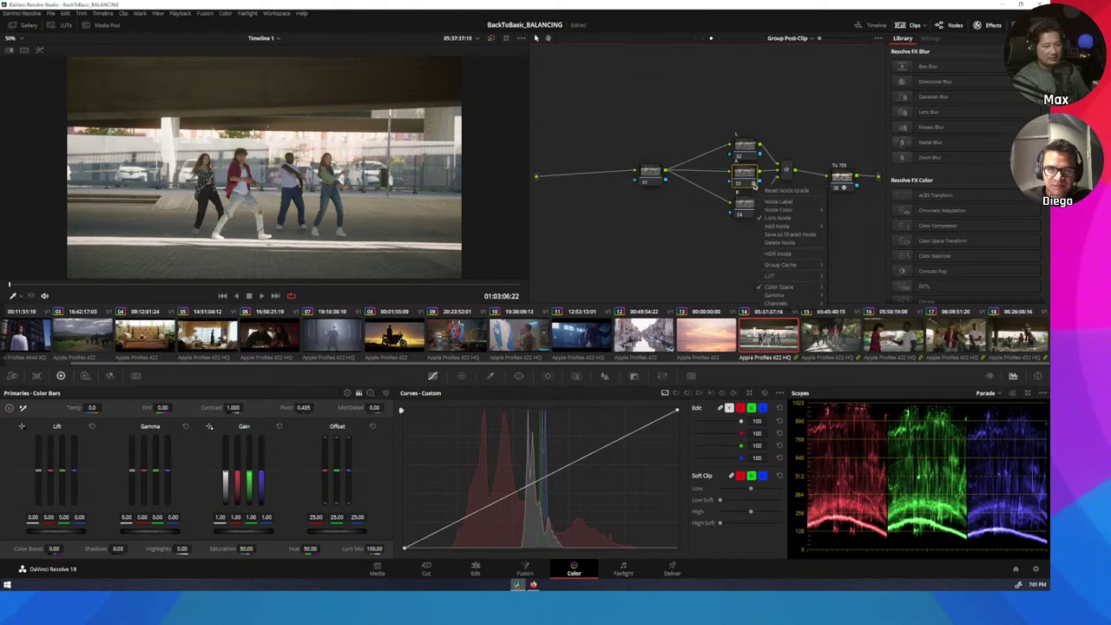
click(784, 218)
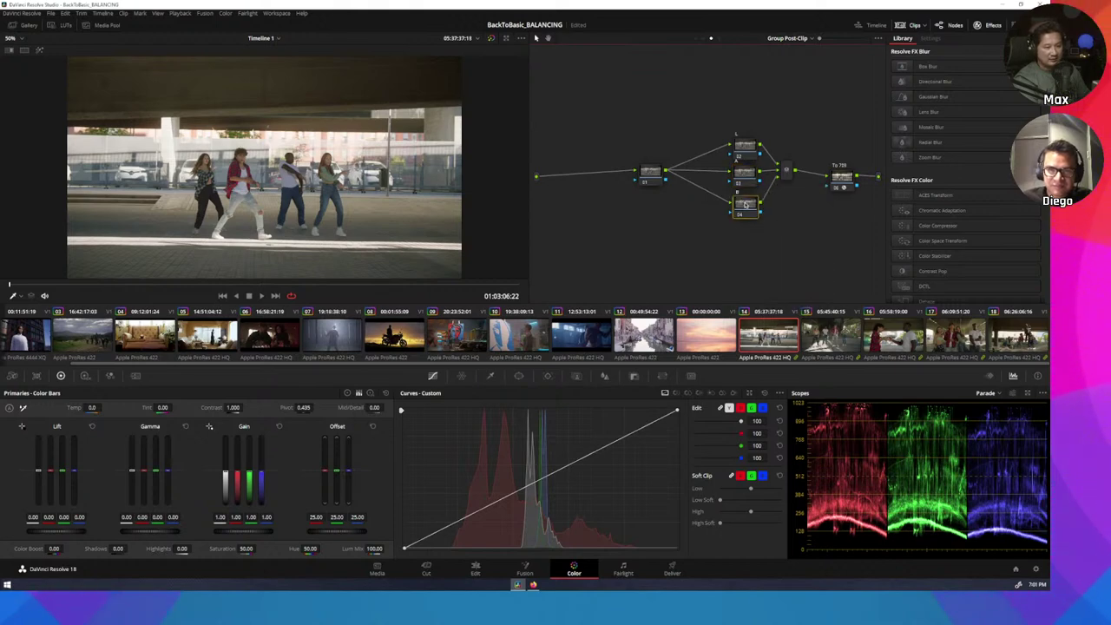
- Switch bottom node 04 to Lab (CIE) colour space, then select node 02 for grading
right_click(745, 204)
mouse_move(772, 308)
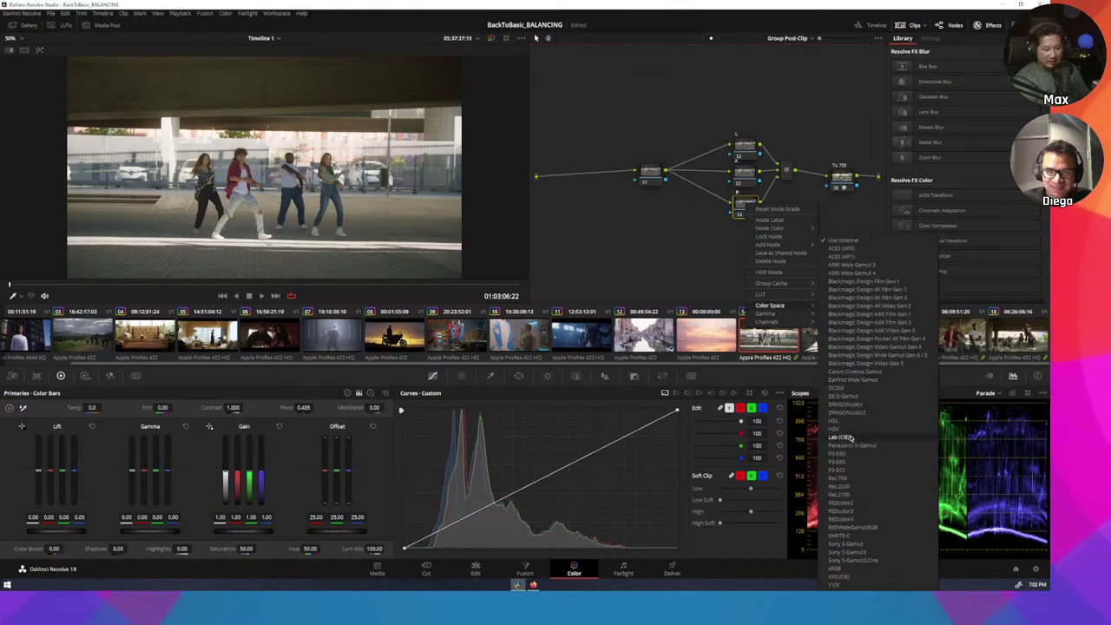
click(851, 437)
mouse_move(788, 322)
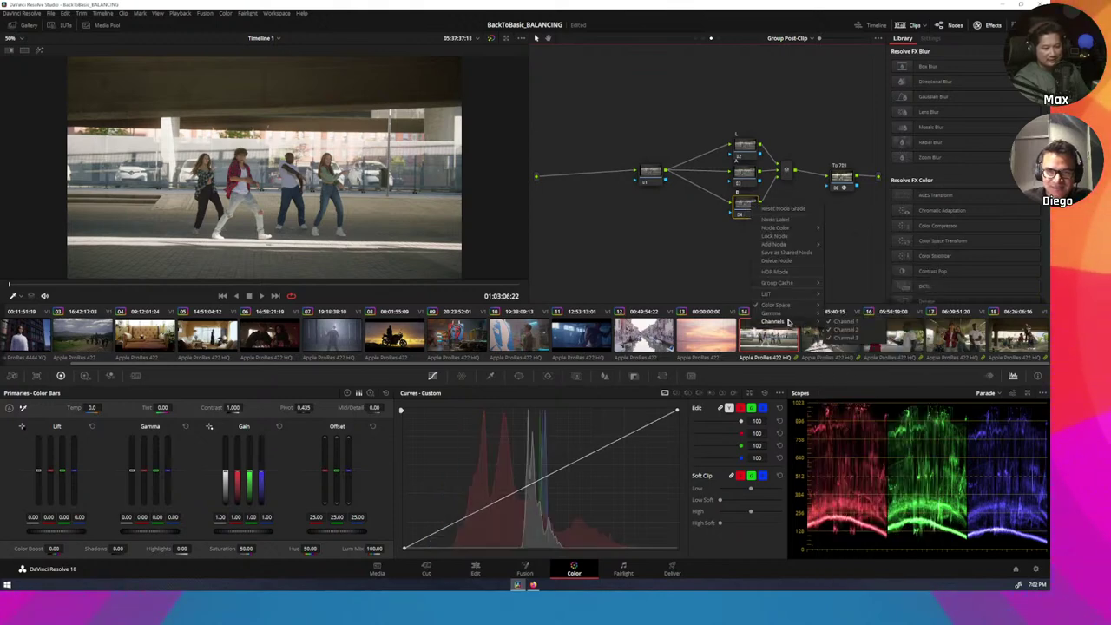
click(829, 323)
right_click(742, 210)
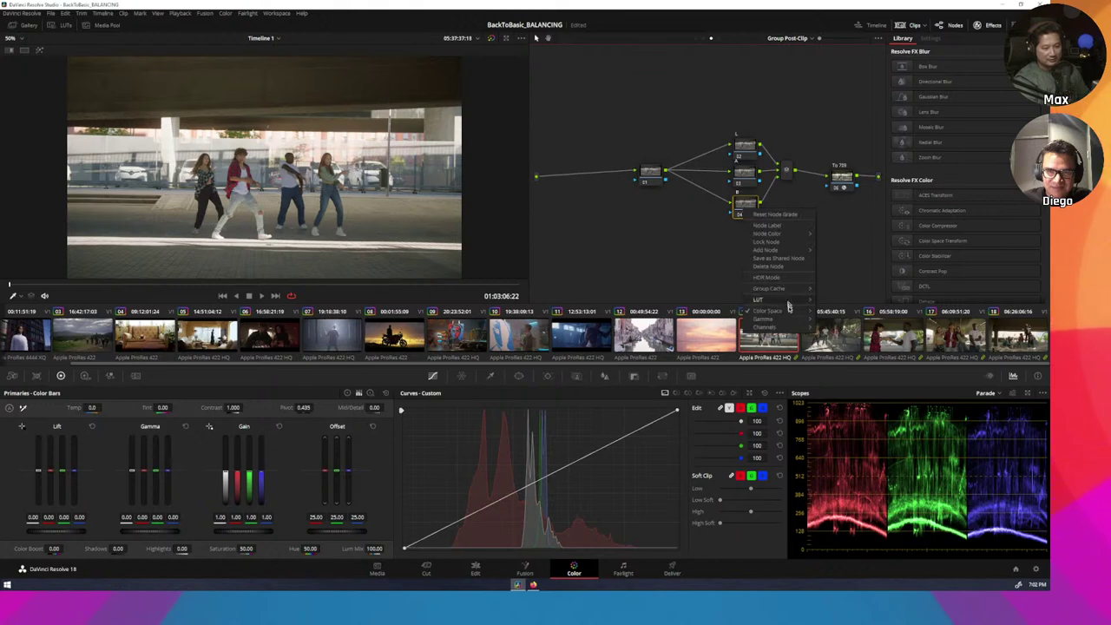
click(782, 176)
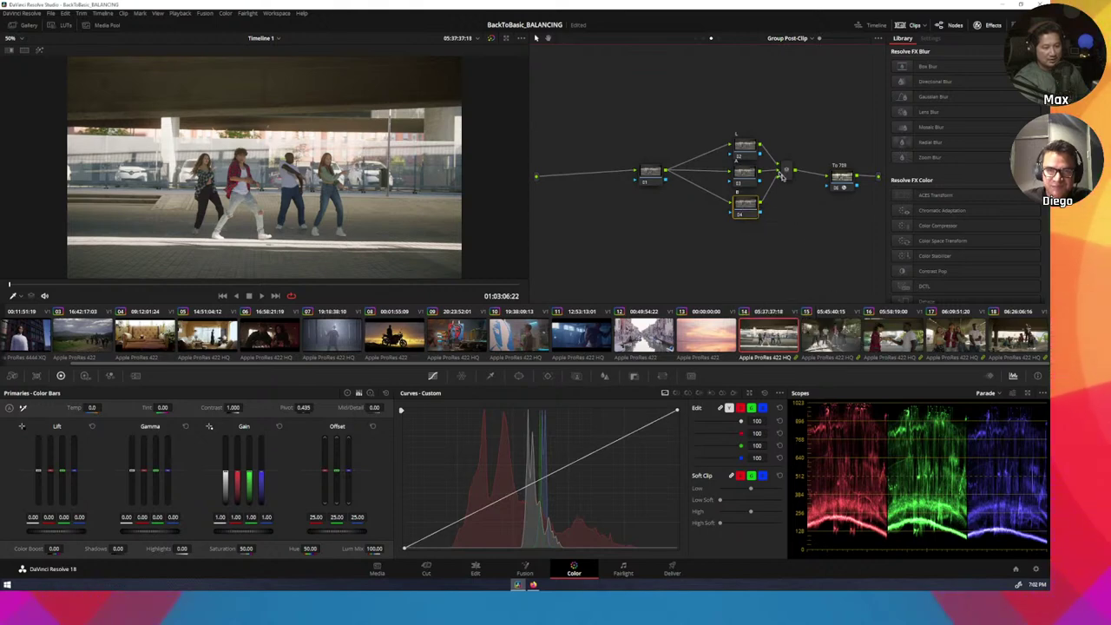
click(738, 144)
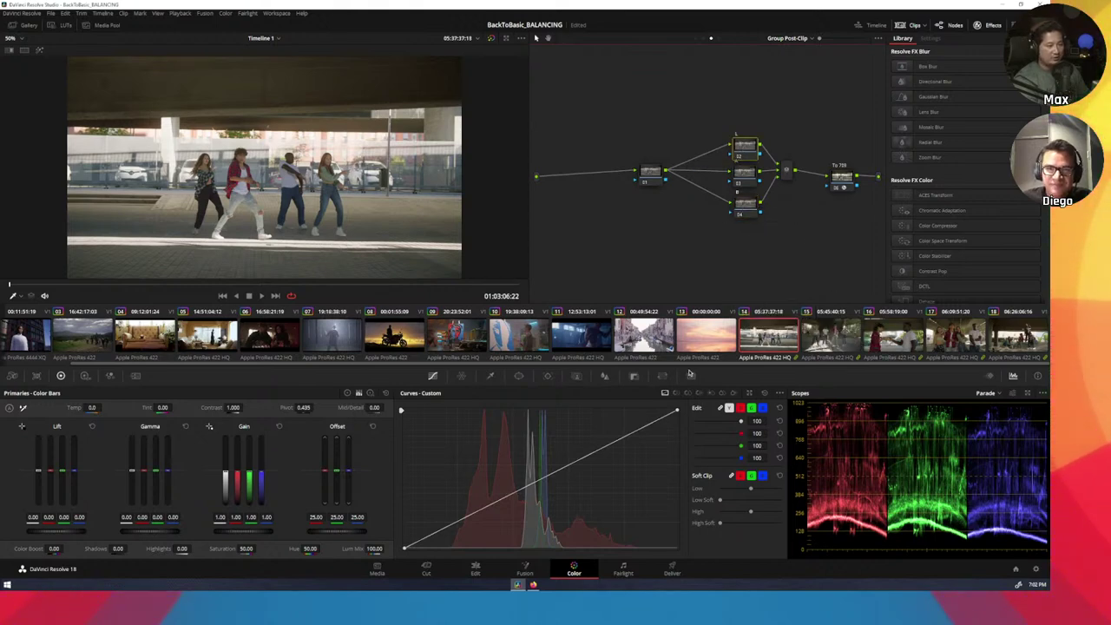
- Shape node 02's curve into an S-curve with upper and lower control points
mouse_move(677, 413)
mouse_down()
mouse_move(657, 403)
mouse_move(653, 414)
mouse_move(660, 403)
mouse_move(685, 411)
mouse_up()
drag(607, 446, 604, 434)
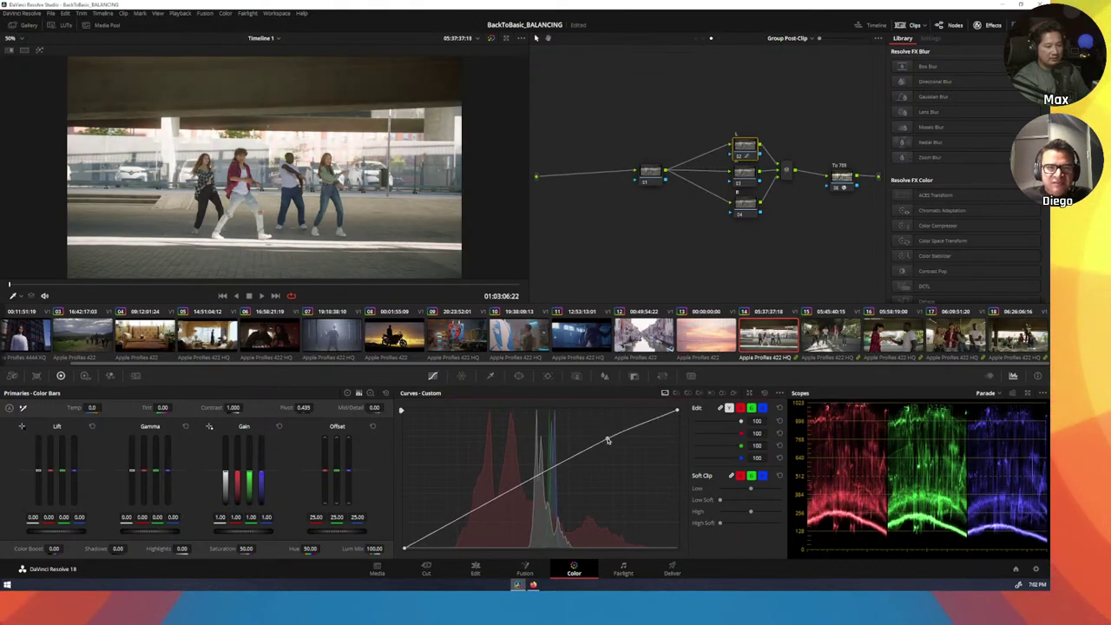
click(476, 508)
drag(476, 508, 464, 531)
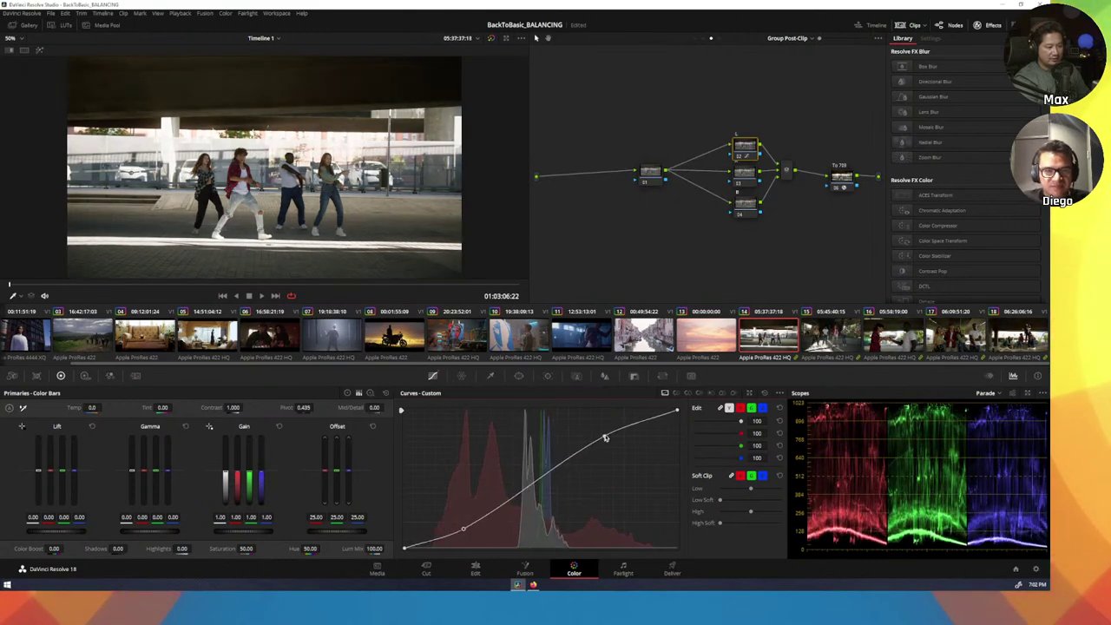
drag(606, 434, 604, 434)
- Adjust the white and black points on the middle and bottom parallel nodes' curves
click(740, 176)
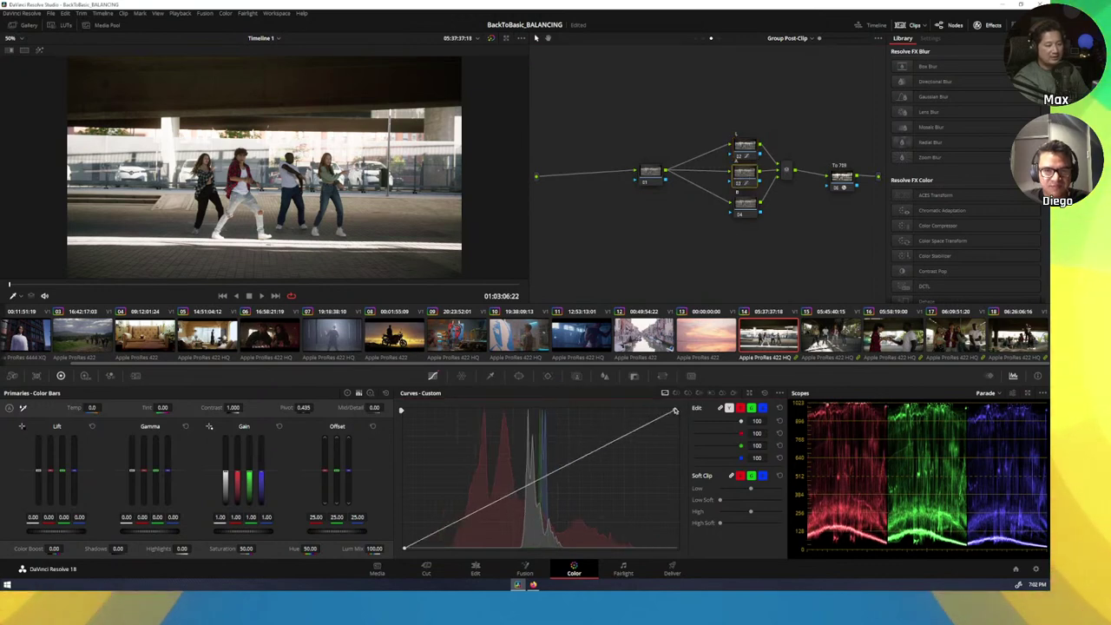
mouse_move(657, 408)
mouse_down()
mouse_move(558, 409)
mouse_move(678, 410)
mouse_move(679, 453)
mouse_move(680, 409)
mouse_move(666, 411)
mouse_up()
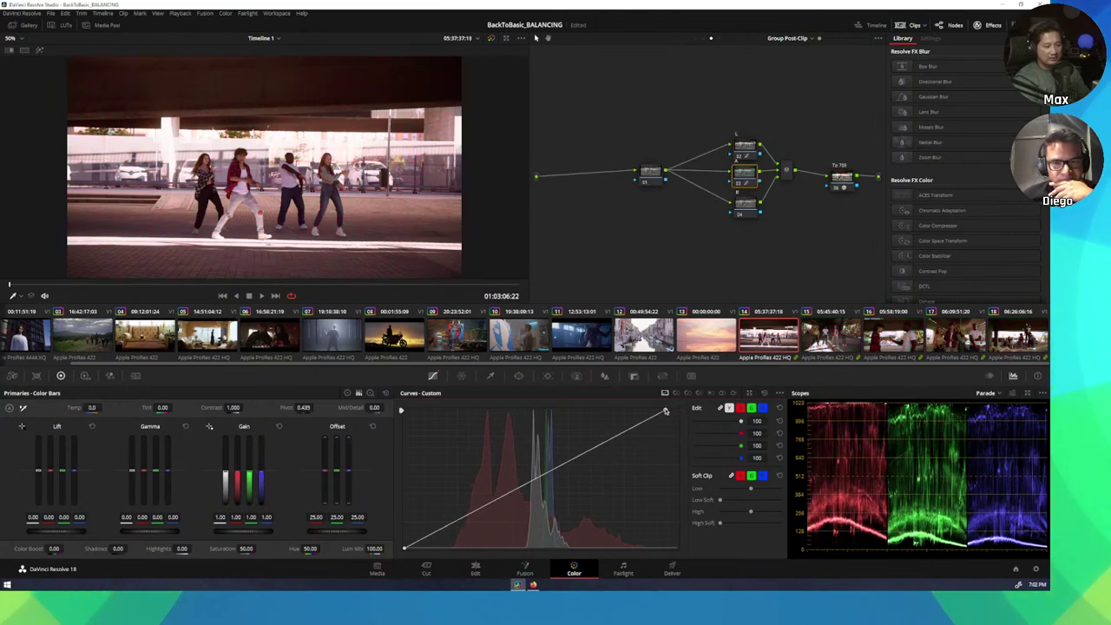
drag(405, 550, 417, 550)
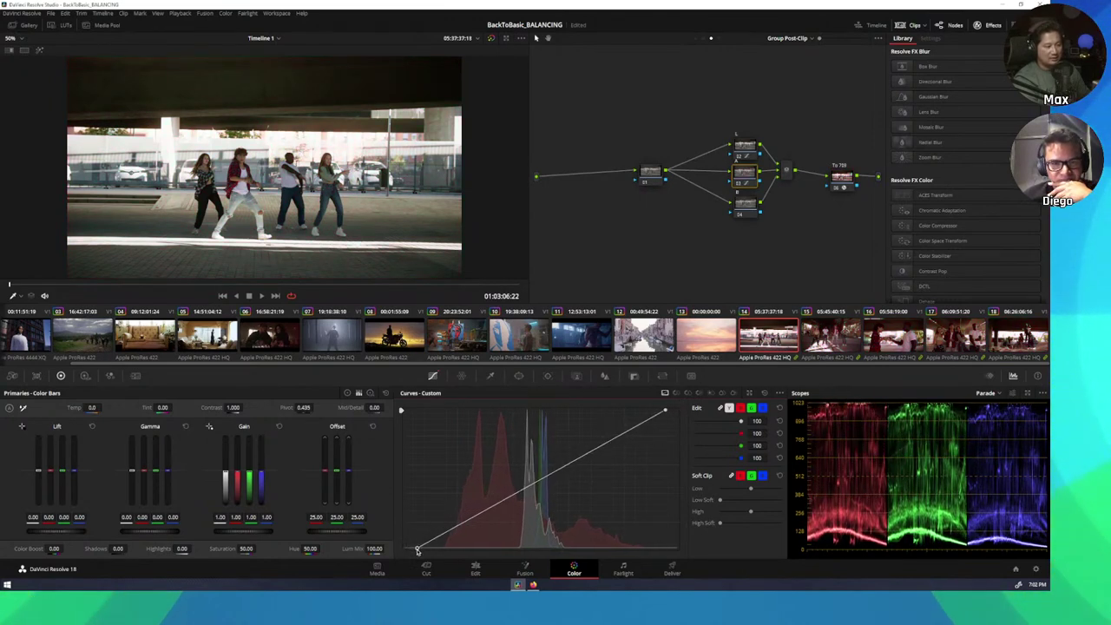
click(744, 208)
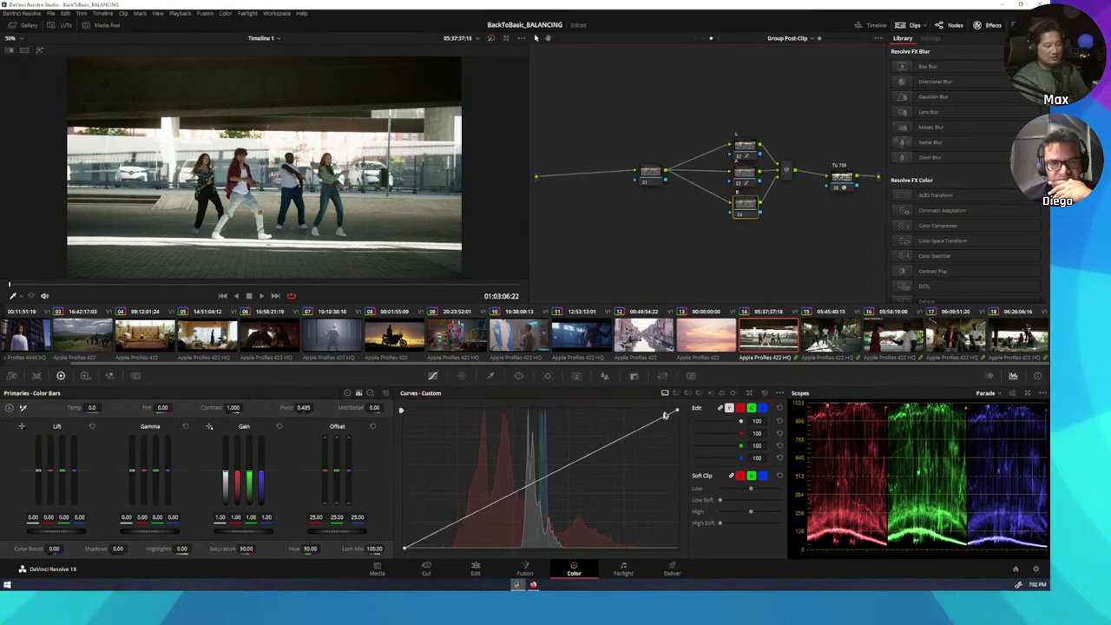
drag(676, 410, 666, 410)
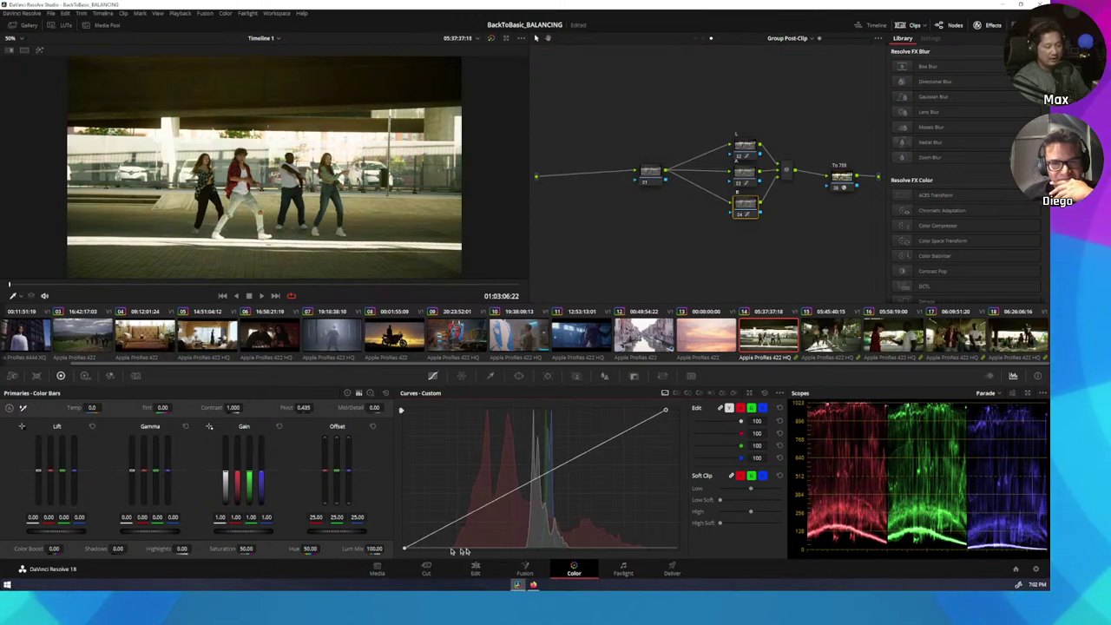
drag(404, 550, 422, 550)
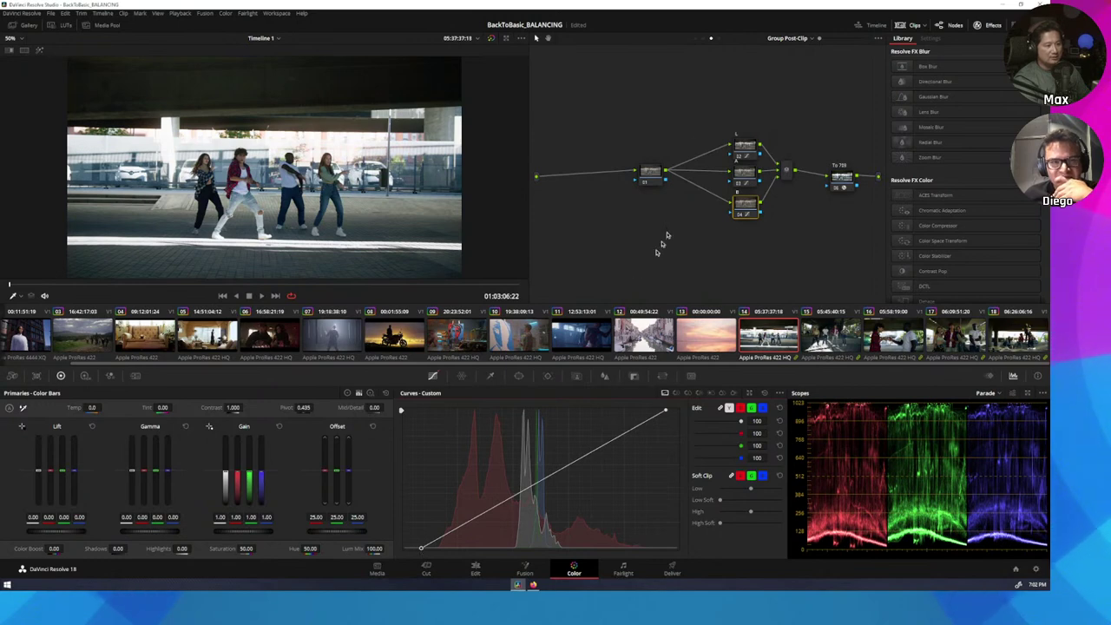
drag(708, 104, 782, 235)
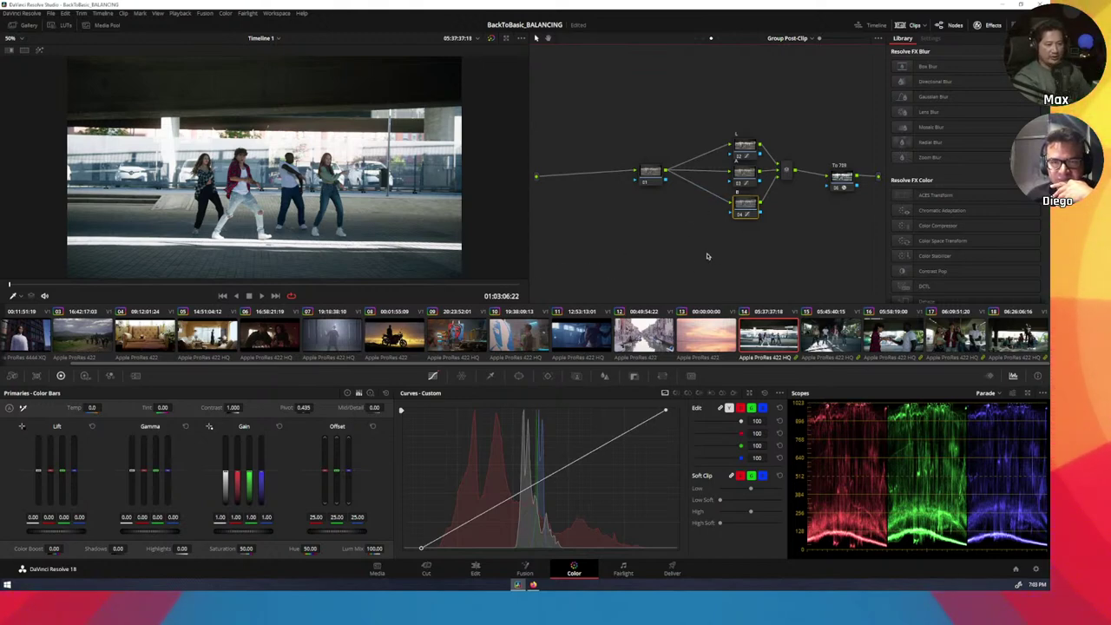
- Morph the joining node into a Layer Mixer using Softlight composite mode
right_click(793, 173)
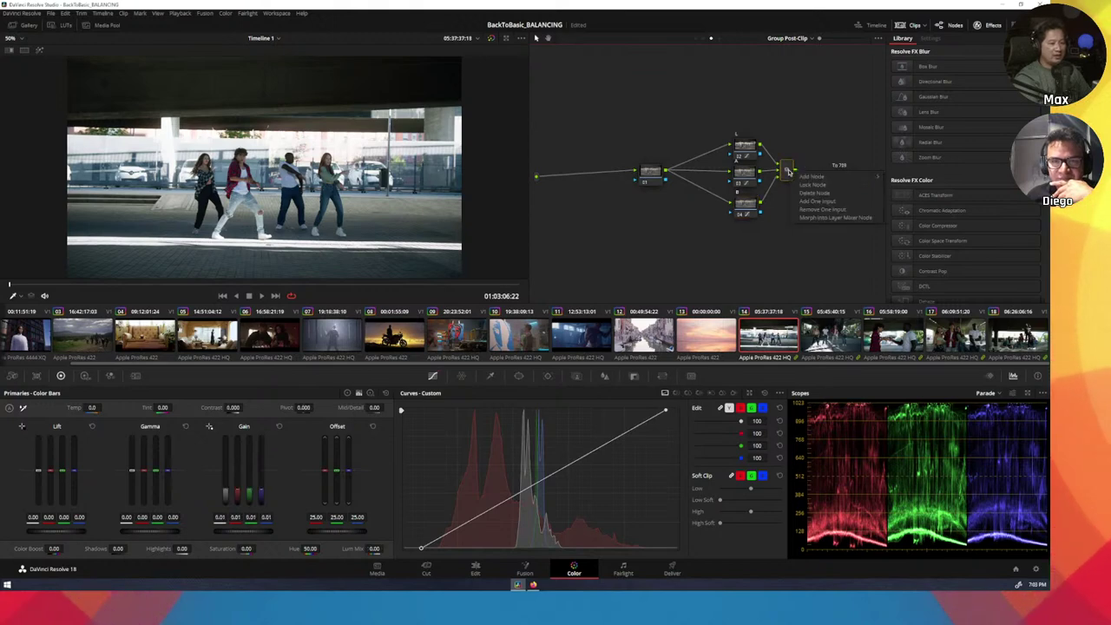
click(834, 217)
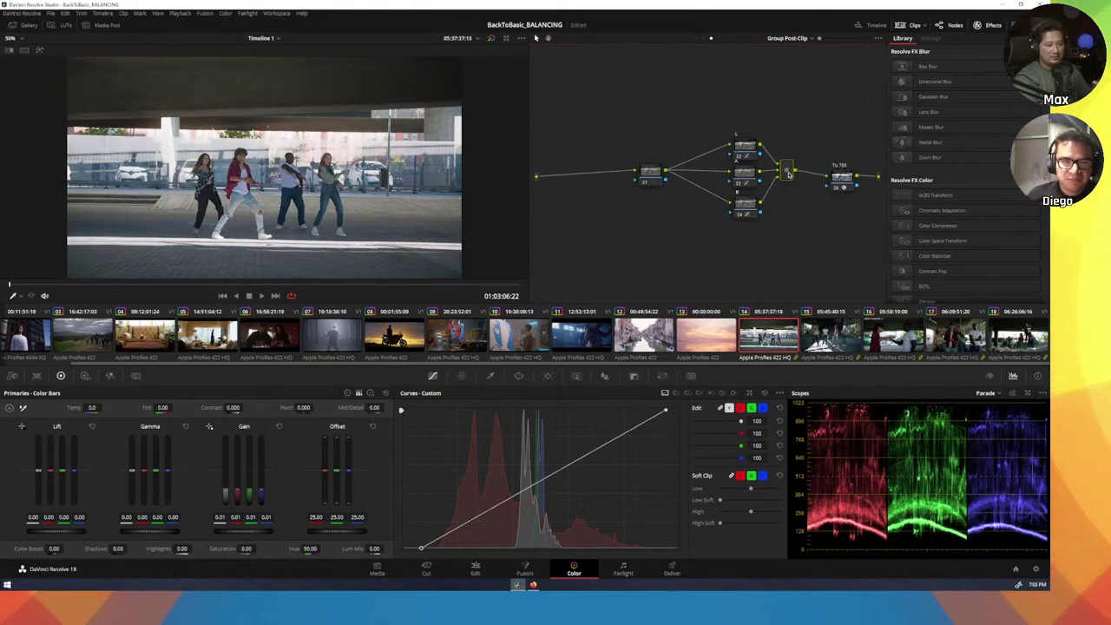
right_click(789, 174)
mouse_move(821, 228)
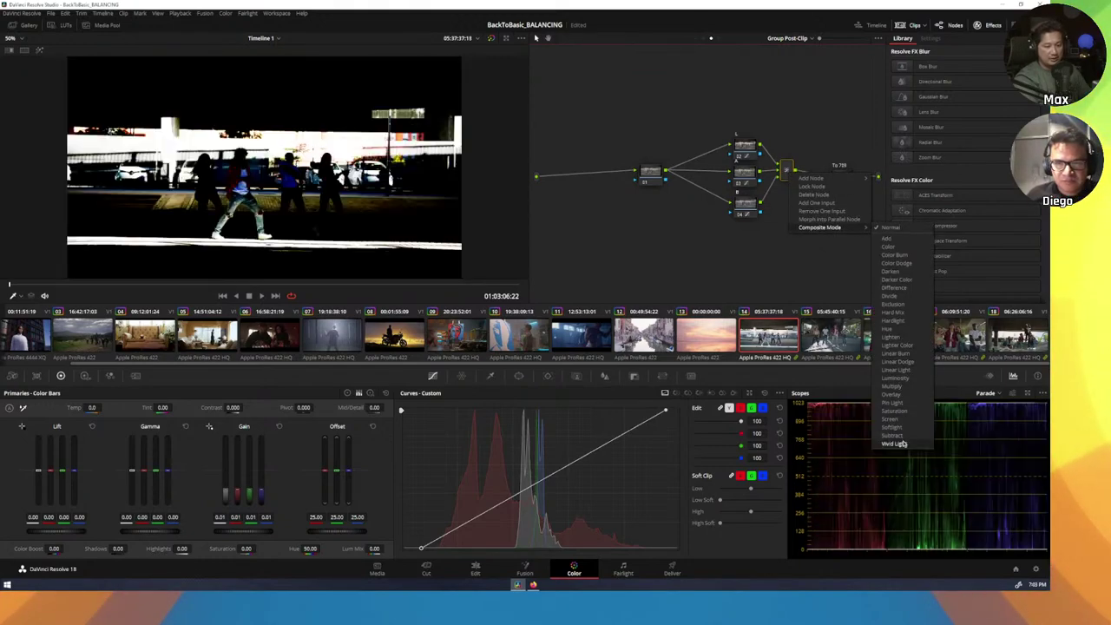
click(903, 427)
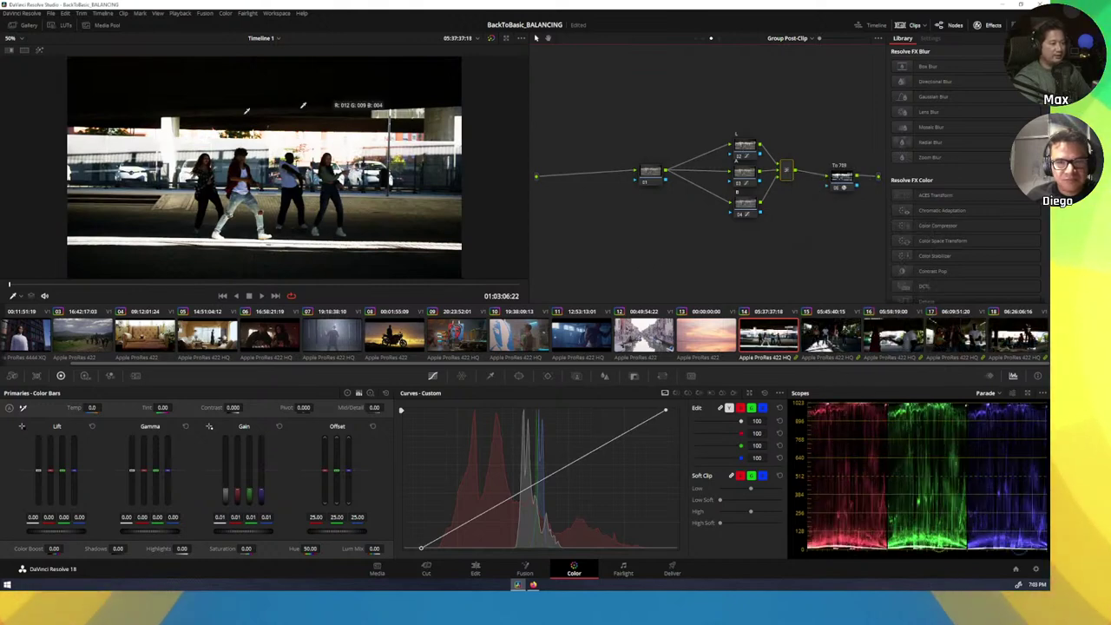
- Bypass node 02 with Ctrl+D and step through clips 15–18 to compare the look
click(741, 155)
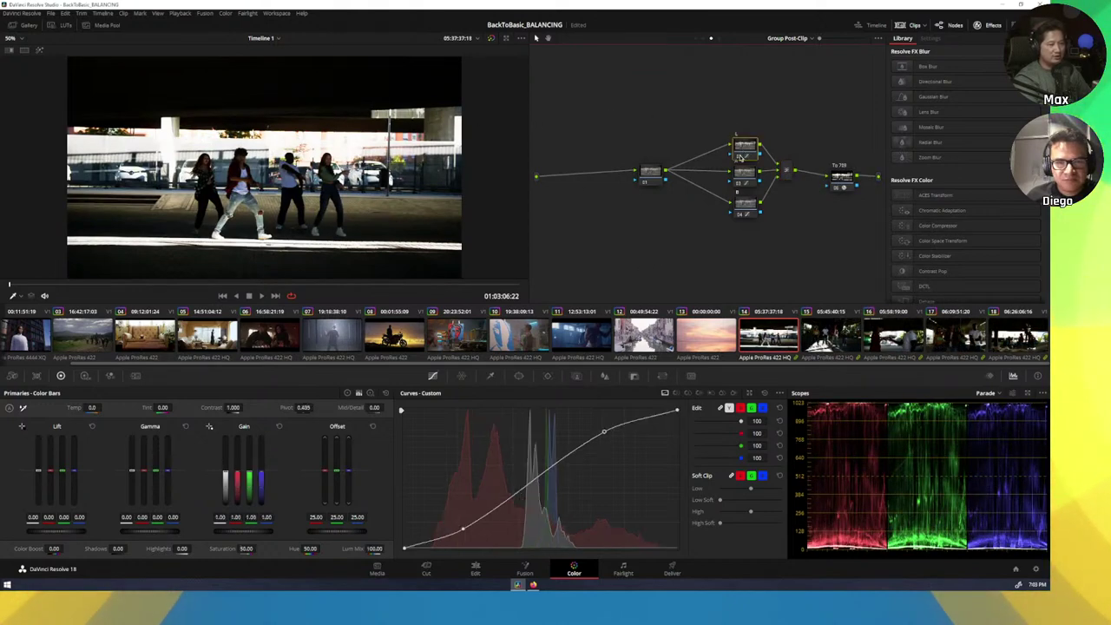
key(ctrl+d)
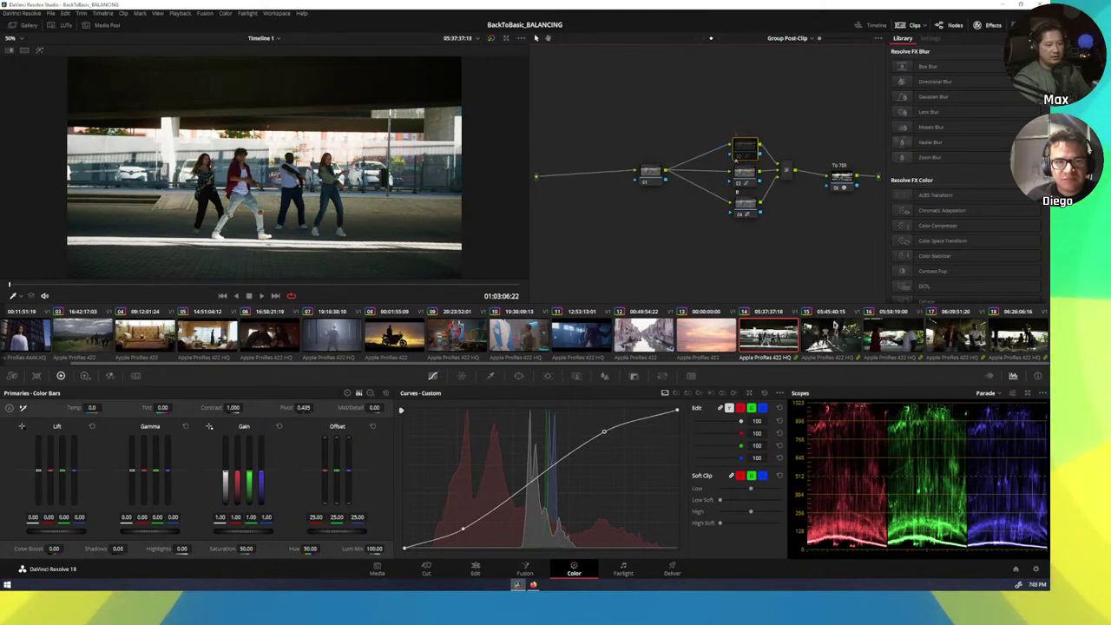
key(Down)
key(Down)
key(Down)
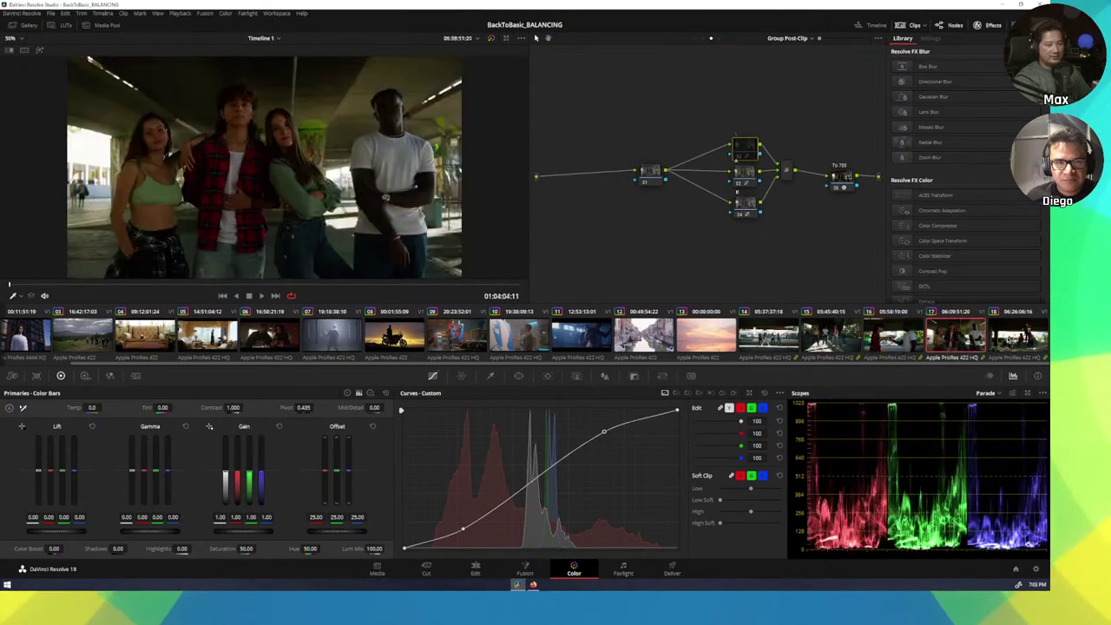
key(Down)
key(Up)
key(Up)
key(Up)
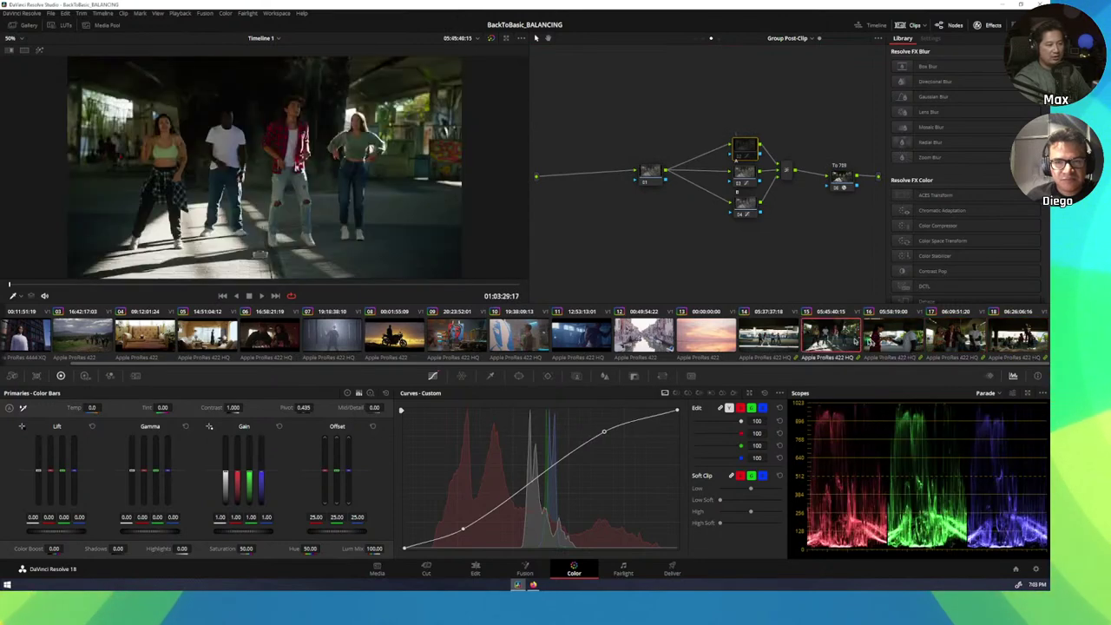
key(Up)
key(Down)
key(Down)
key(Down)
key(Down)
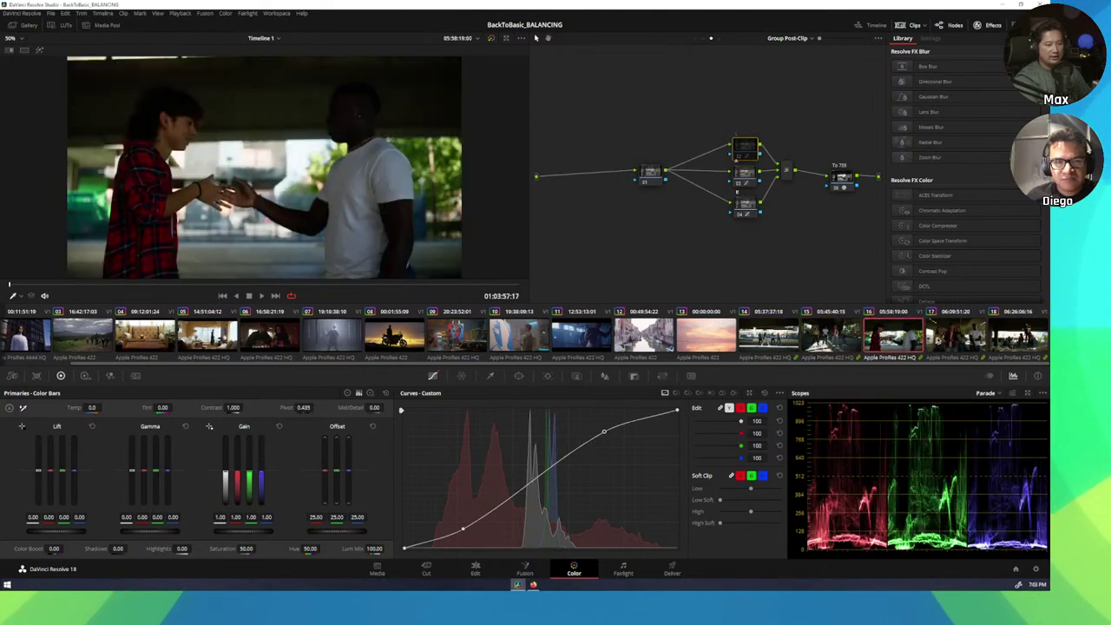
key(Up)
key(Up)
key(Up)
key(Up)
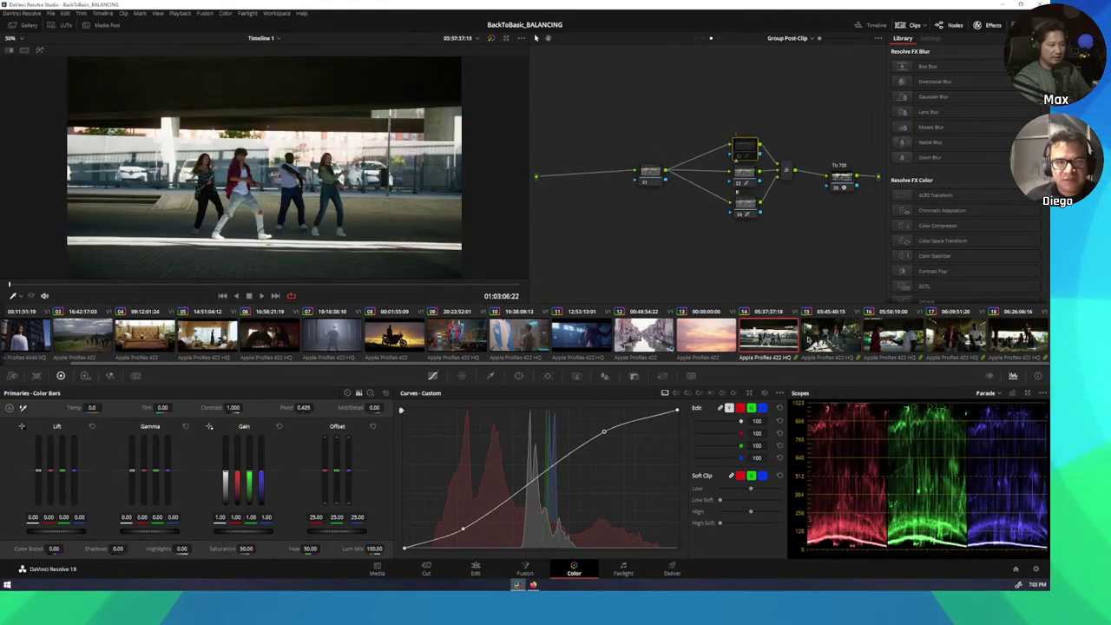
- Raise clip 14's EXPOSURE node Offset to 28.20
click(704, 39)
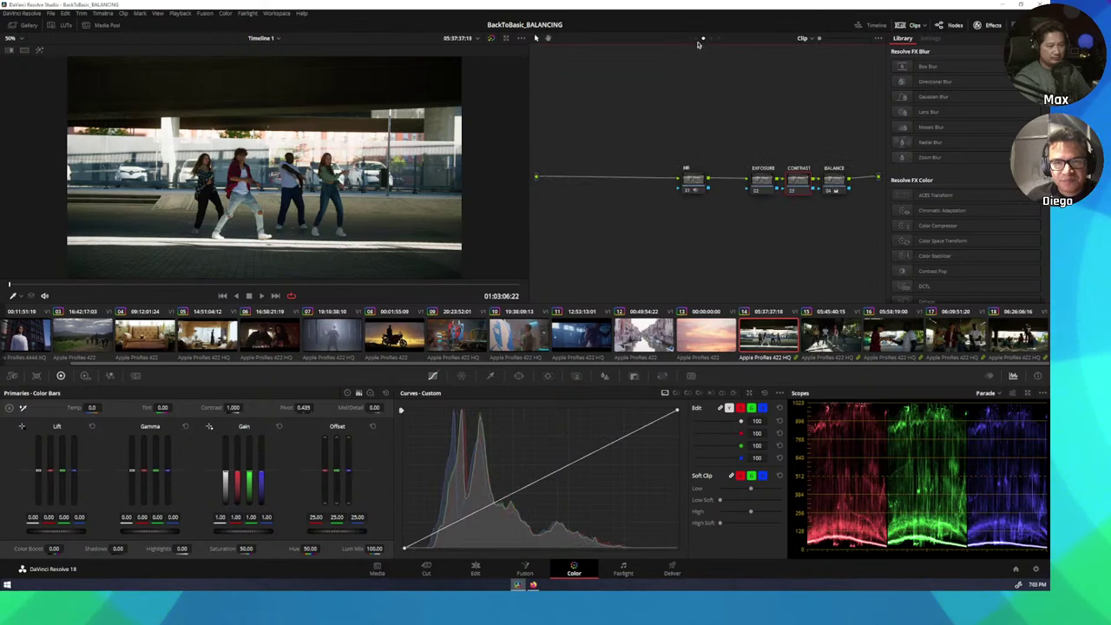
click(770, 189)
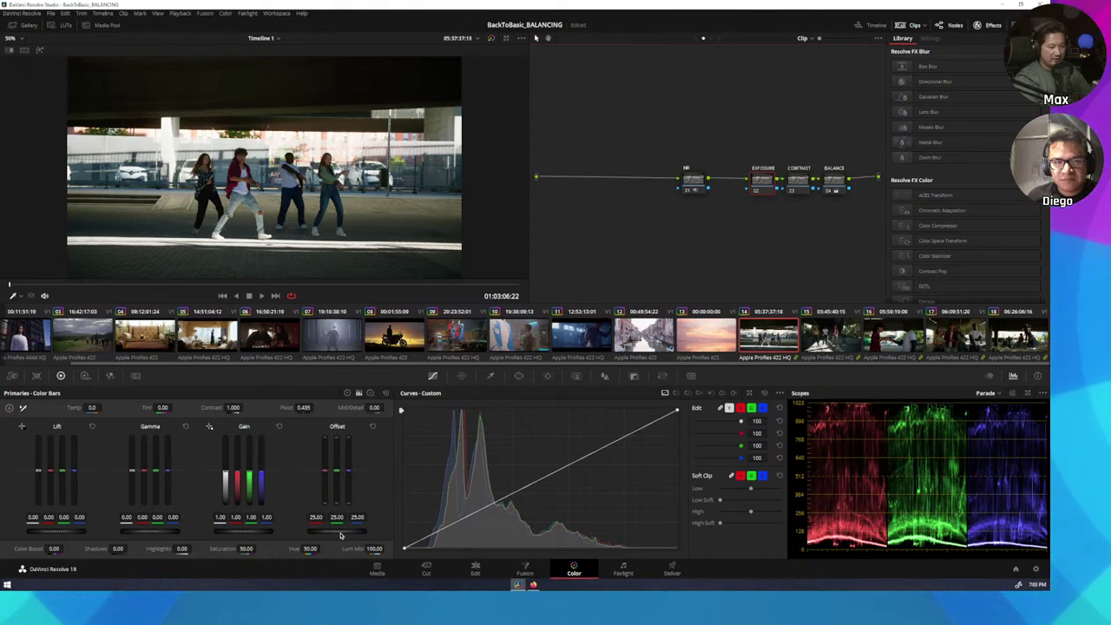
drag(341, 536, 365, 535)
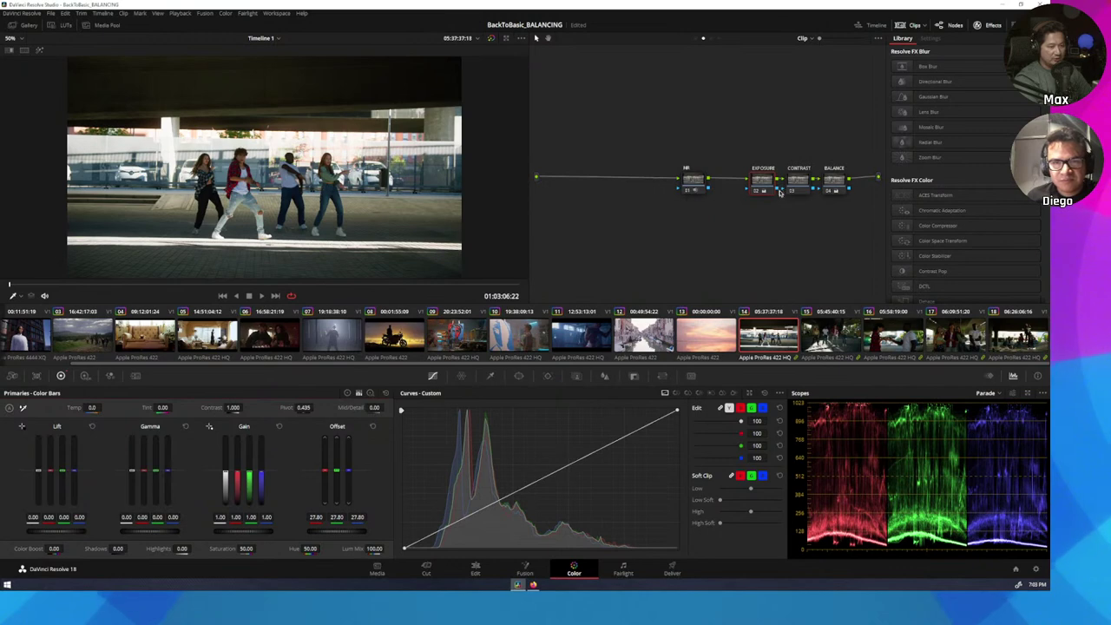
- Paste the brightened grade onto clips 15–17, set clip 18's Offset to 28.80, return to clip 14
click(826, 350)
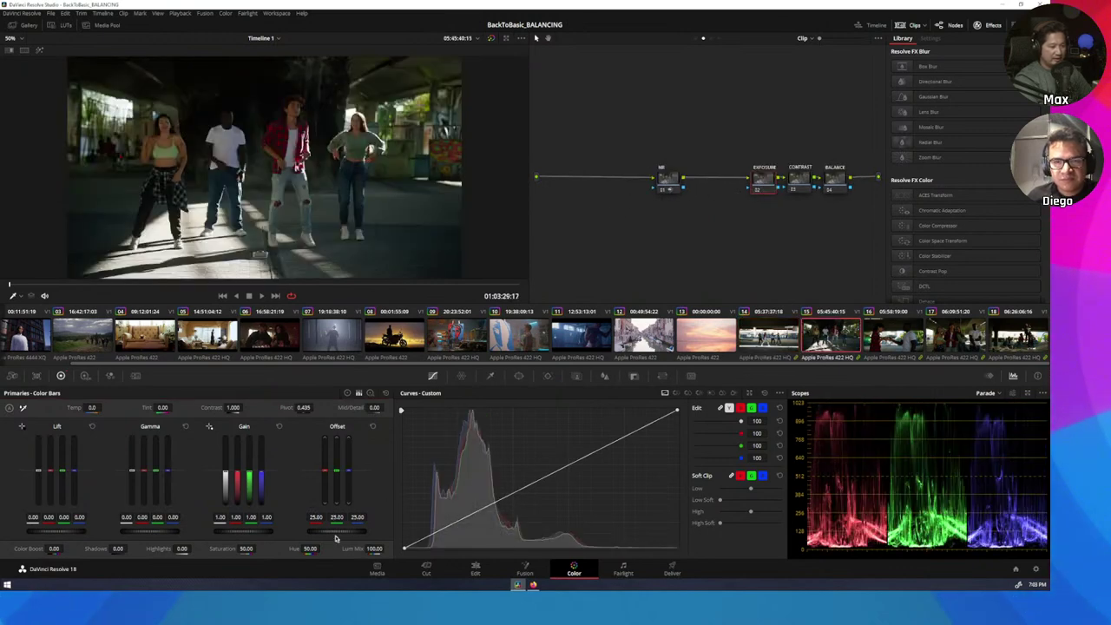
key(ctrl+v)
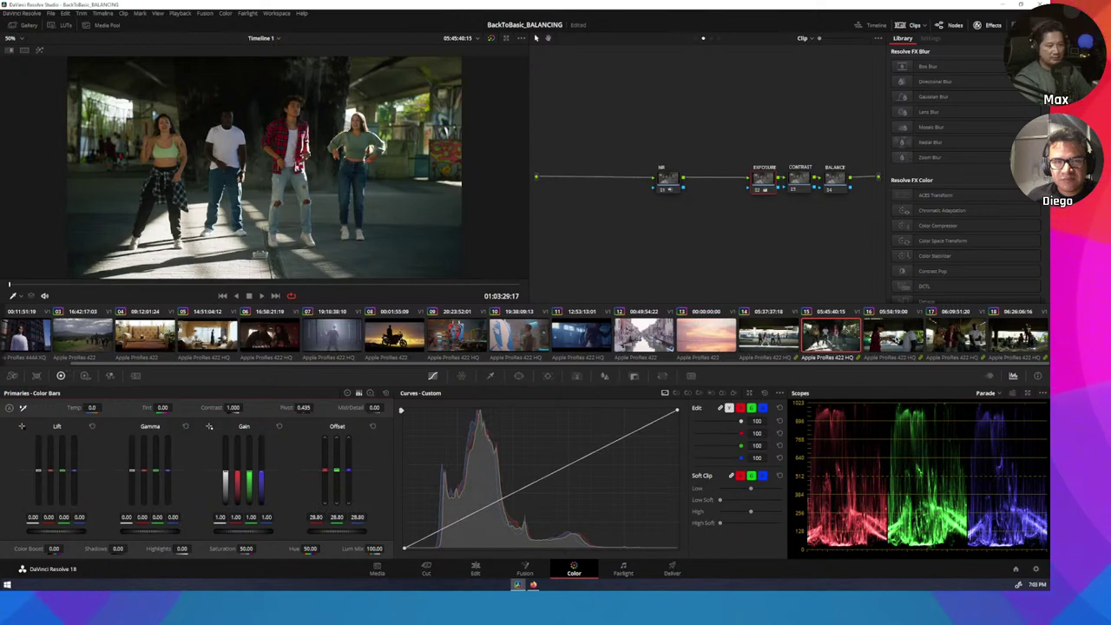
click(886, 345)
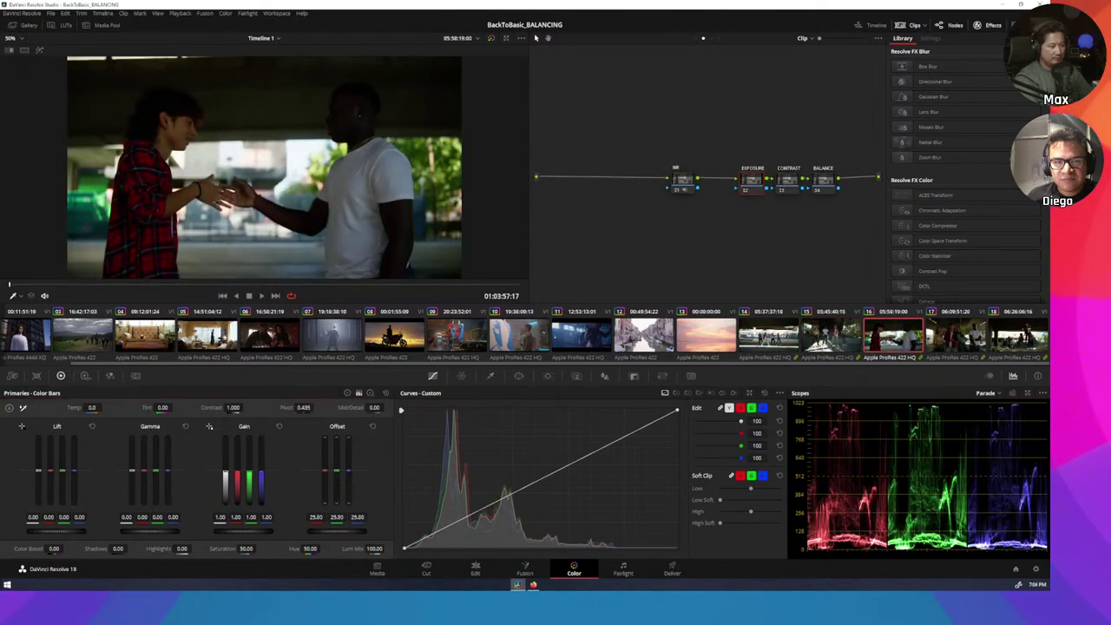
key(ctrl+v)
click(969, 323)
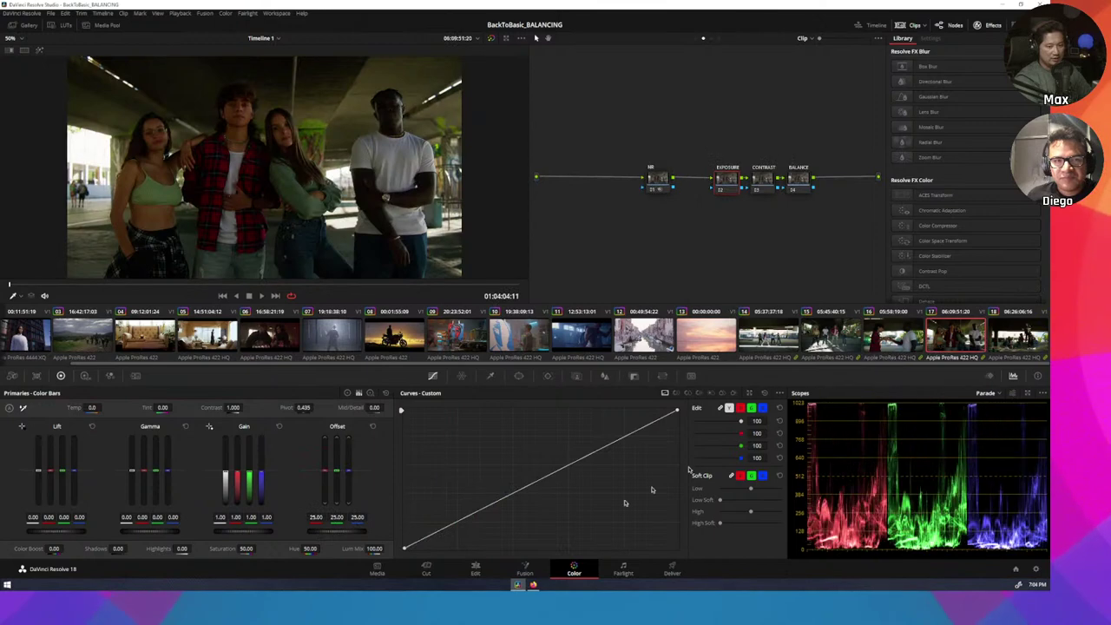
key(ctrl+v)
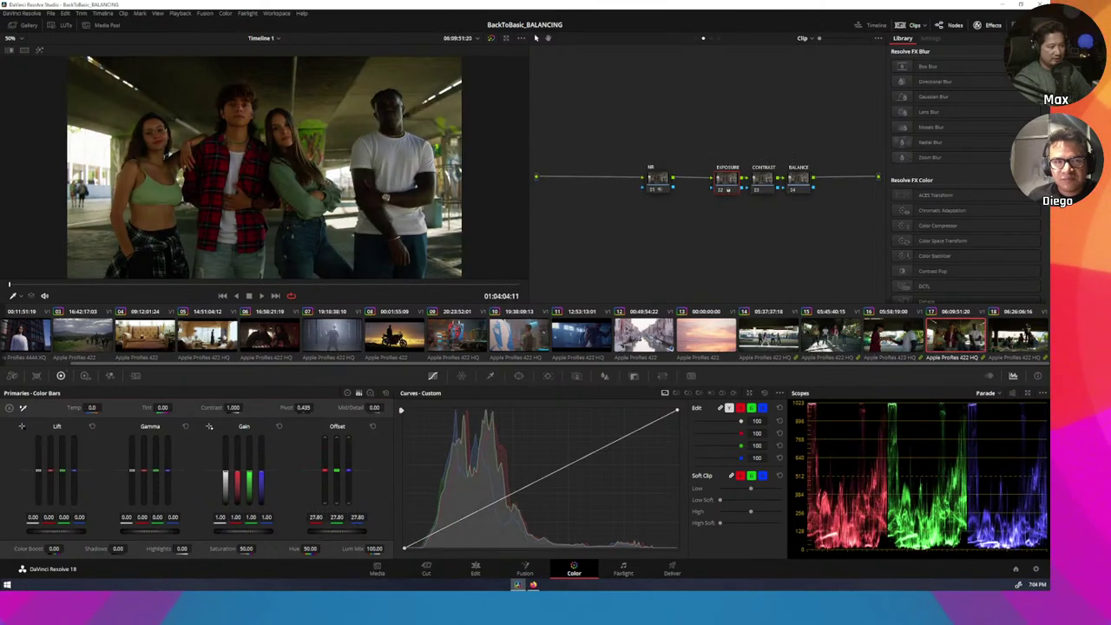
click(1011, 328)
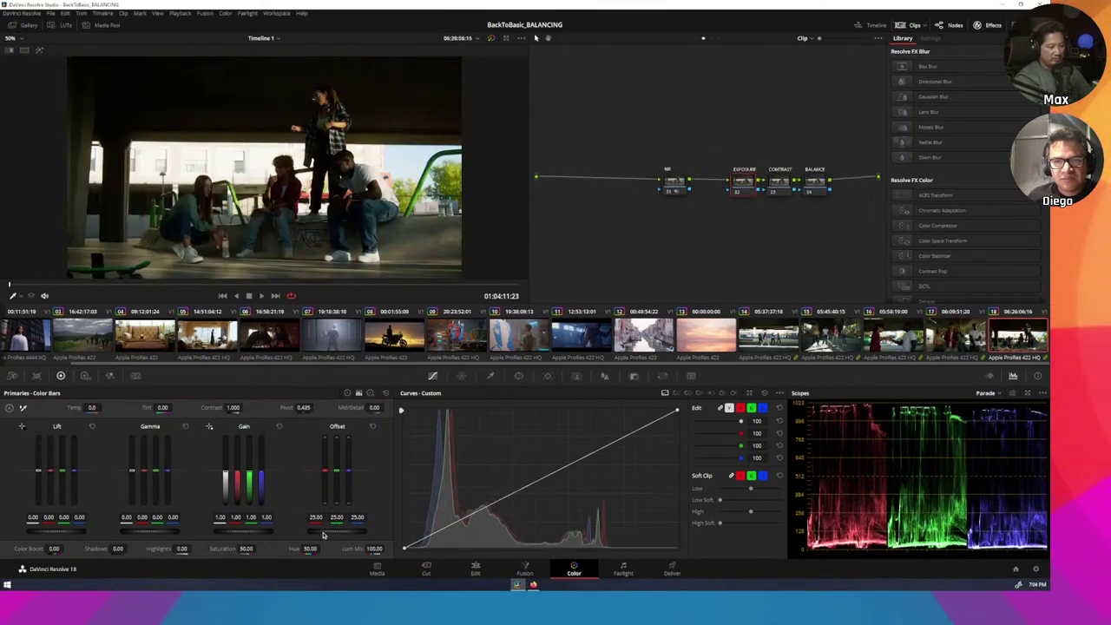
drag(323, 536, 335, 535)
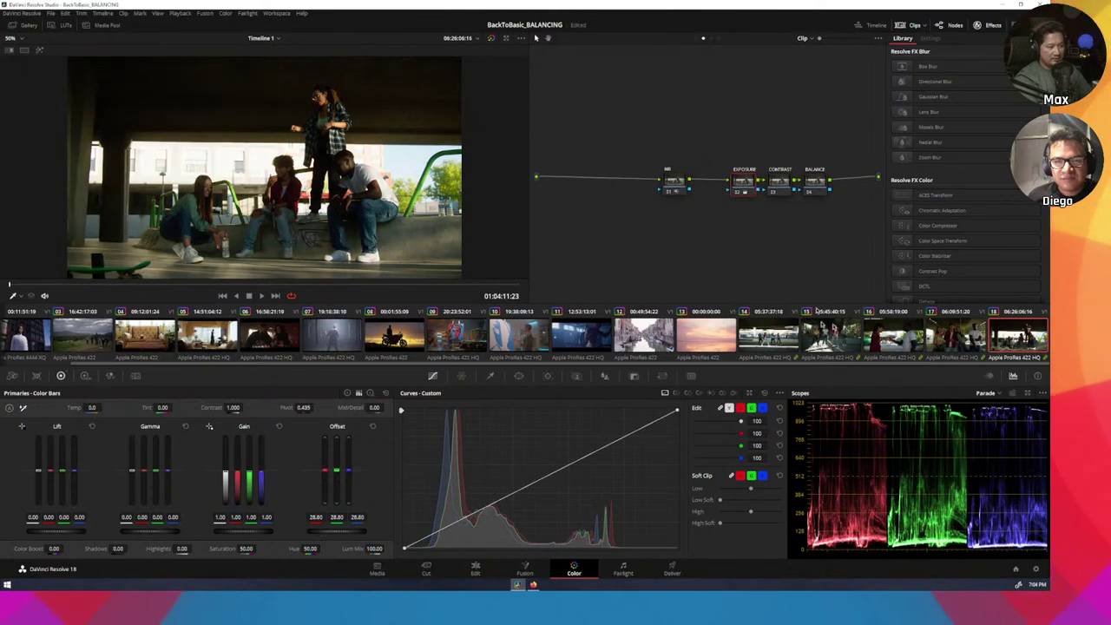
click(768, 334)
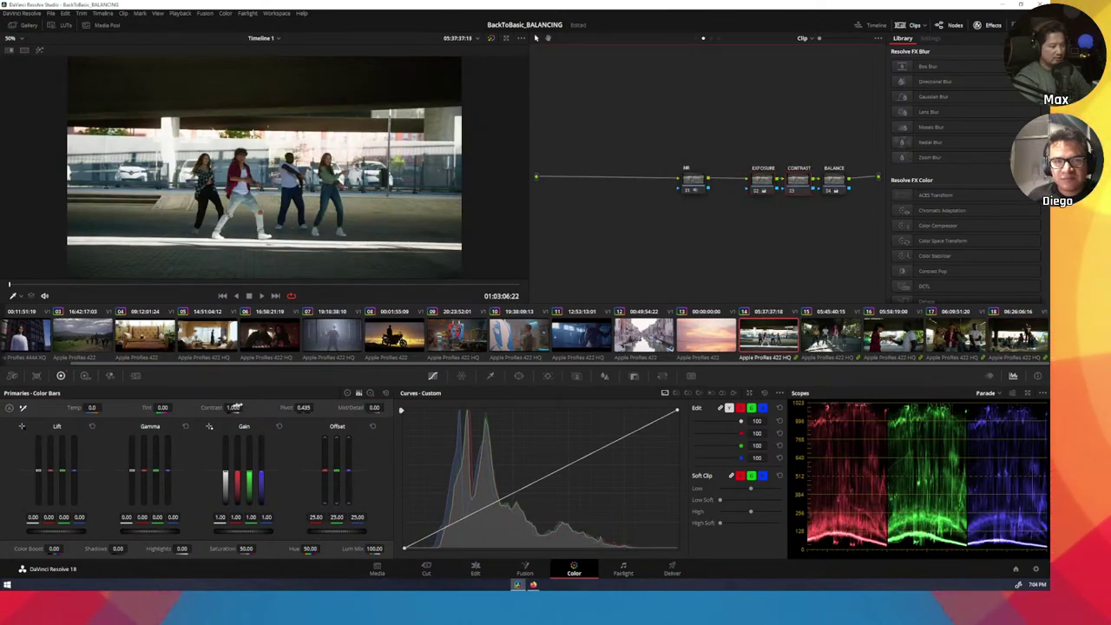
- Set clip 14's Contrast node to contrast 0.830 around a 0.333 pivot
drag(253, 408, 268, 407)
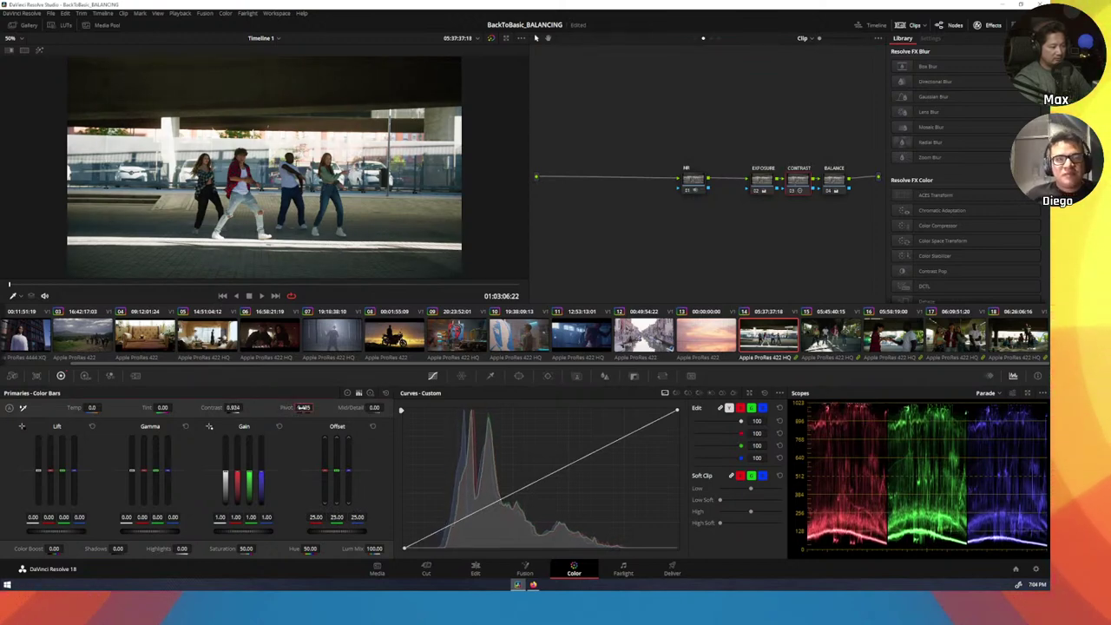
click(303, 407)
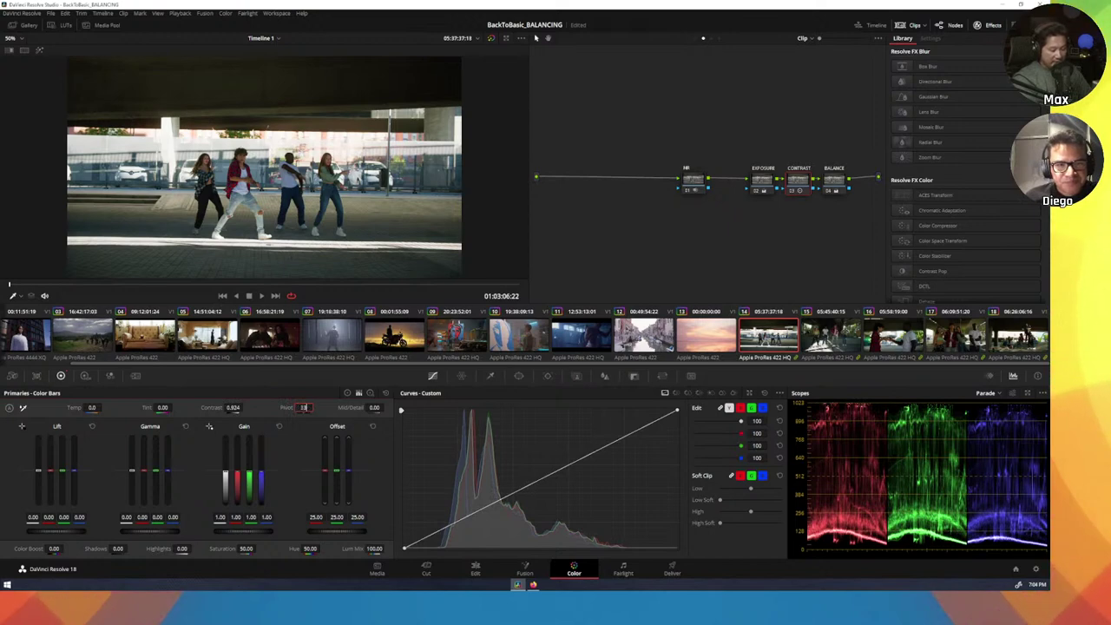
text(0.4)
key(Return)
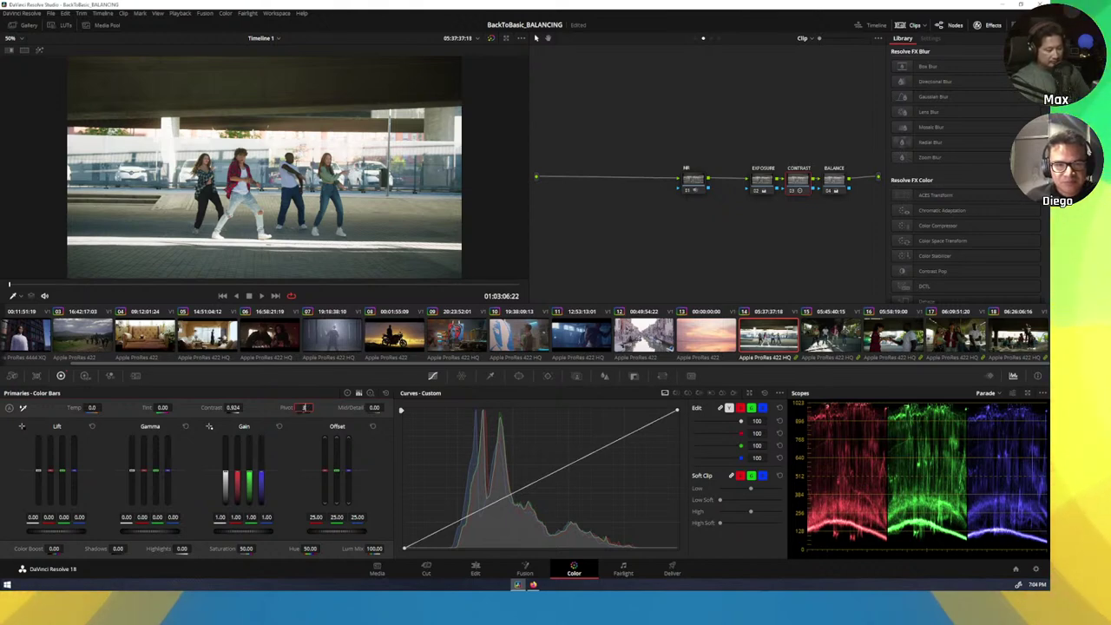
key(Return)
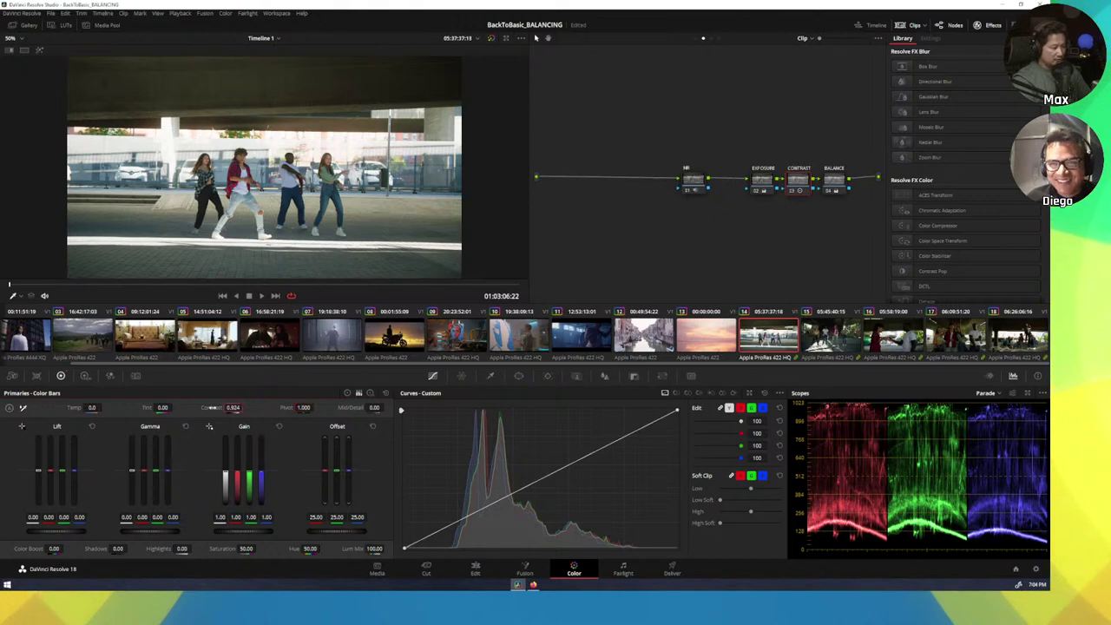
double_click(211, 407)
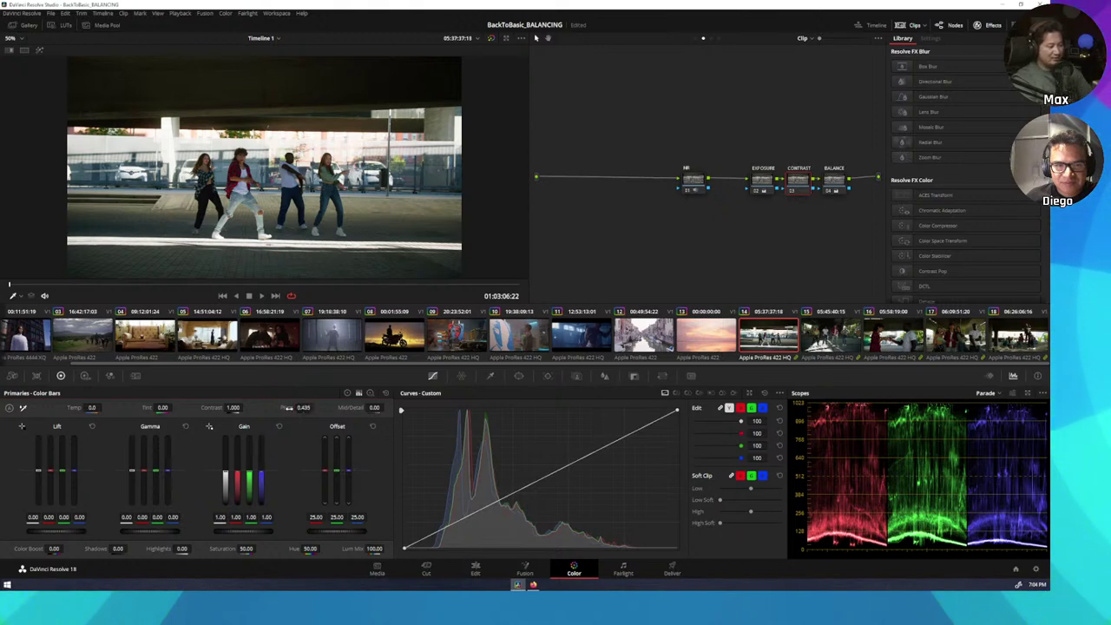
drag(312, 407, 210, 433)
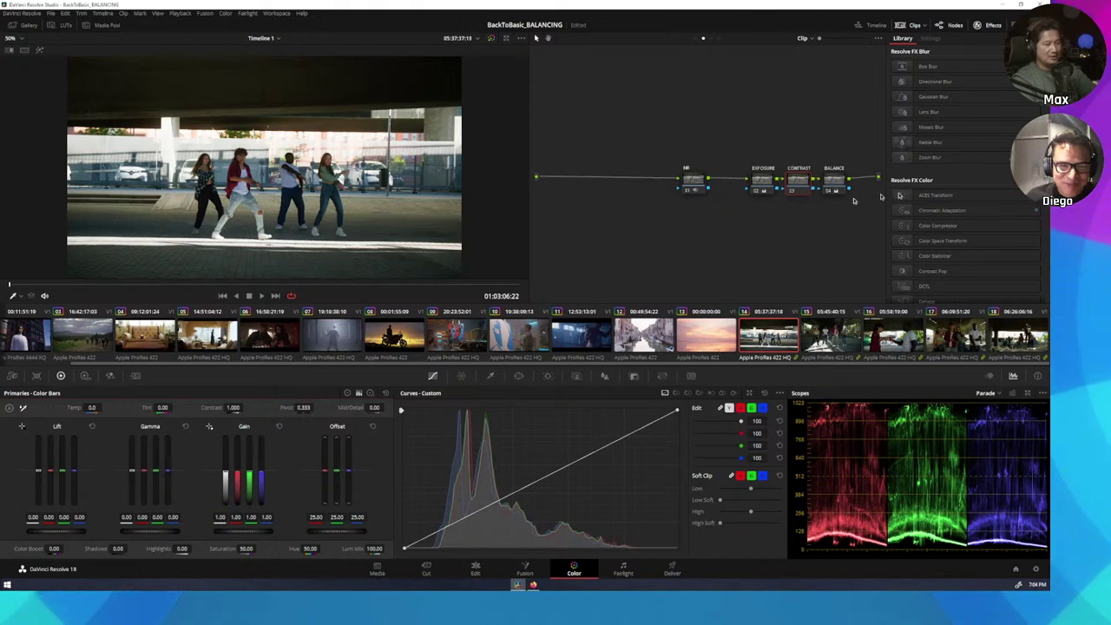
drag(253, 407, 243, 407)
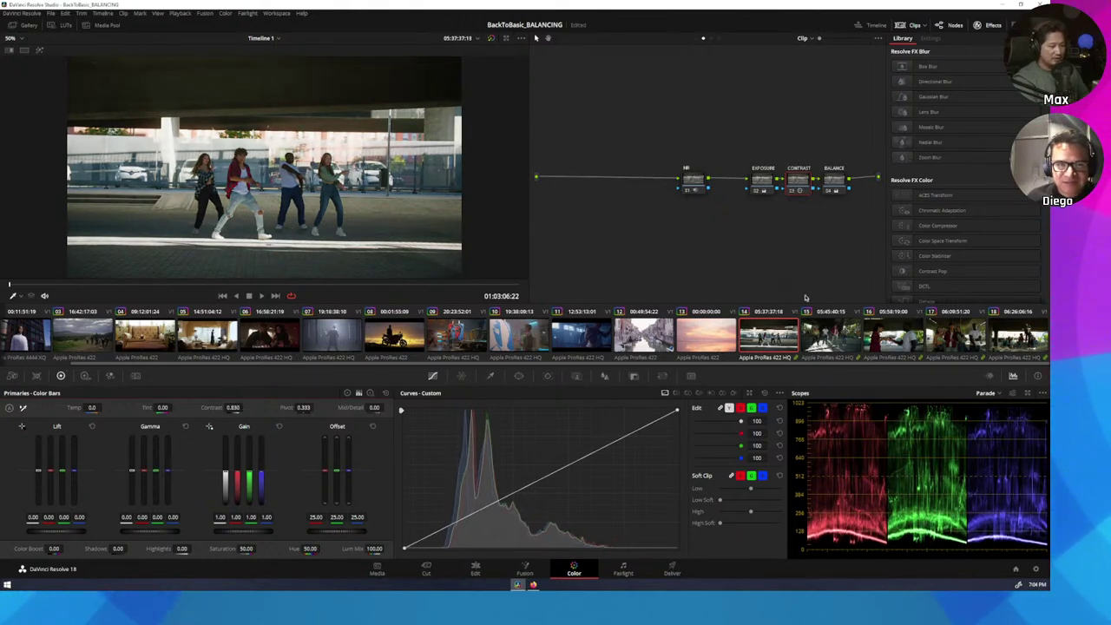
- Apply clip 14's grade to clips 15–18, then lower contrast slightly on clips 16, 17 and 18
key(Down)
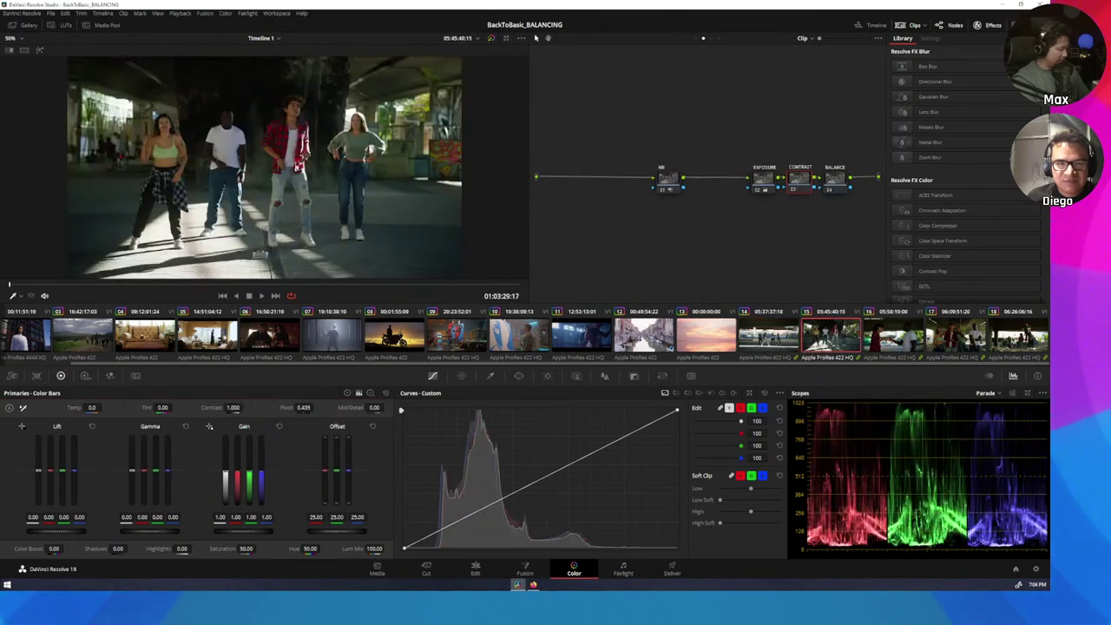
key(shift+End)
middle_click(768, 346)
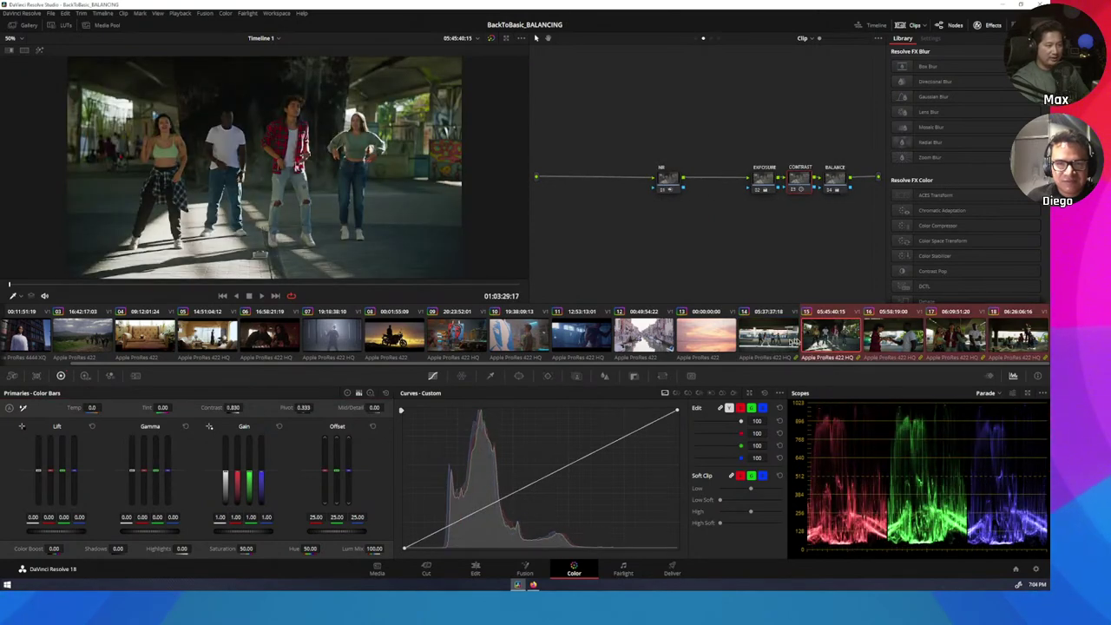
key(Down)
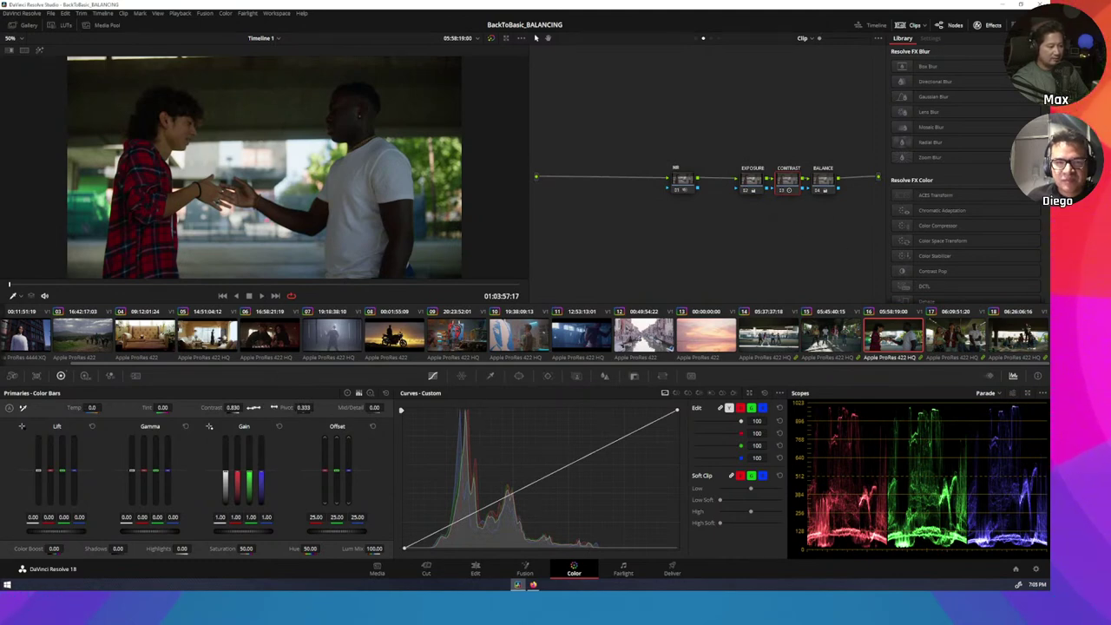
drag(233, 408, 228, 407)
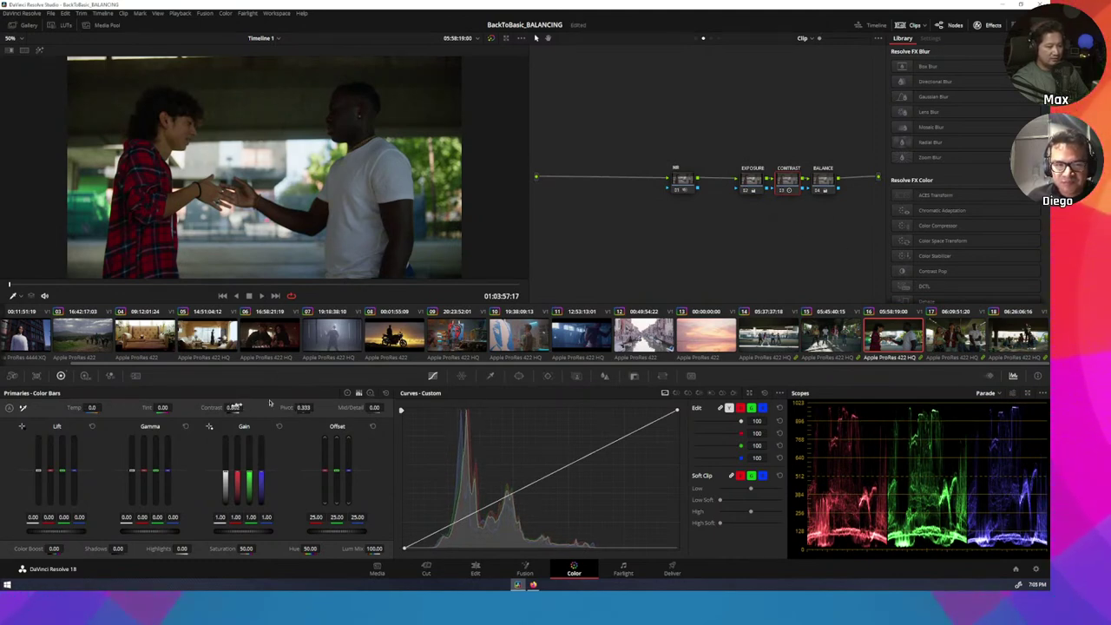
key(Down)
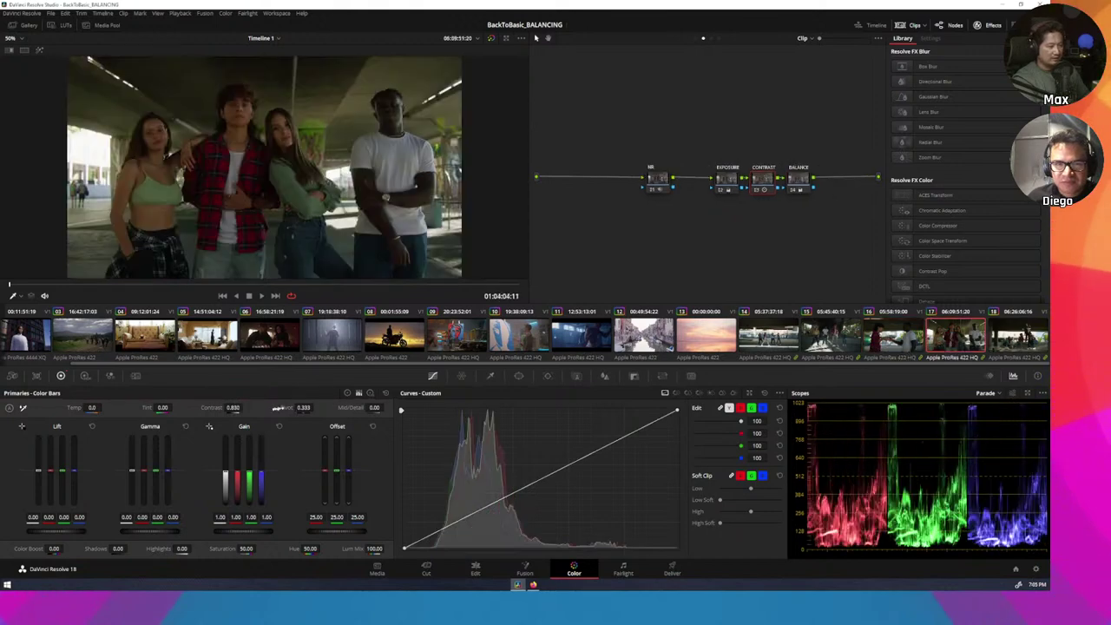
drag(245, 407, 236, 407)
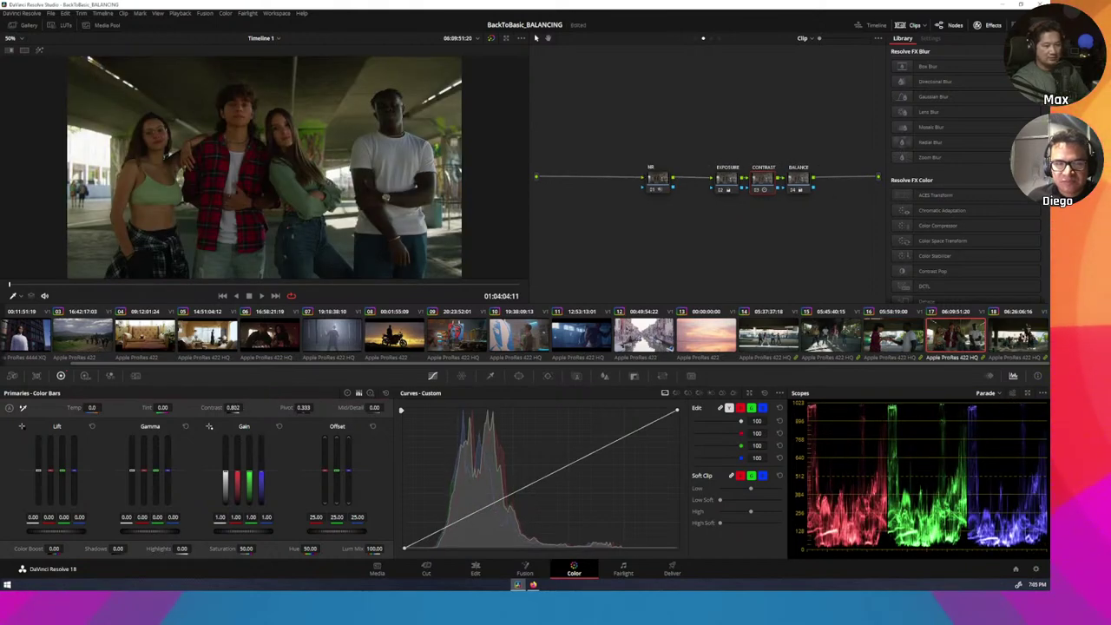
key(Down)
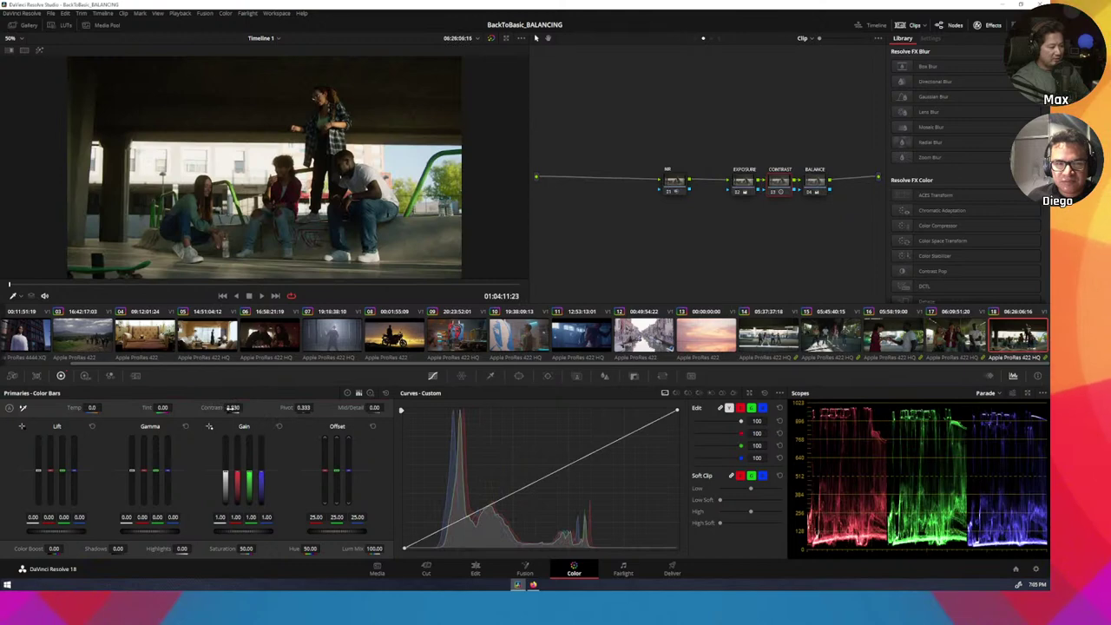
drag(192, 407, 167, 407)
click(814, 182)
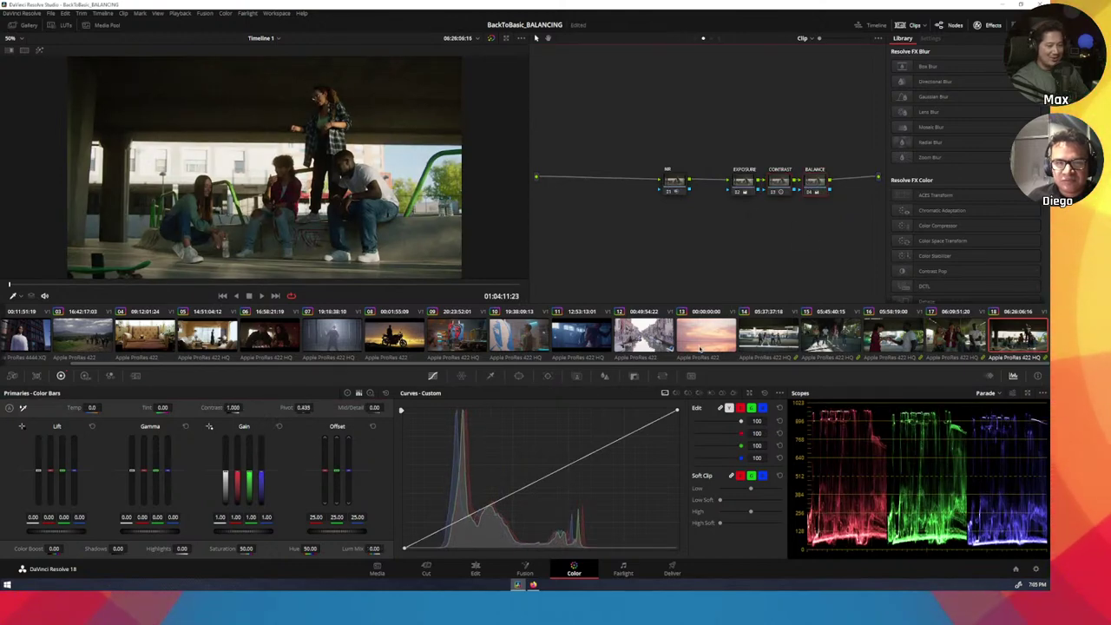
key(Up)
key(Up)
key(Up)
key(Up)
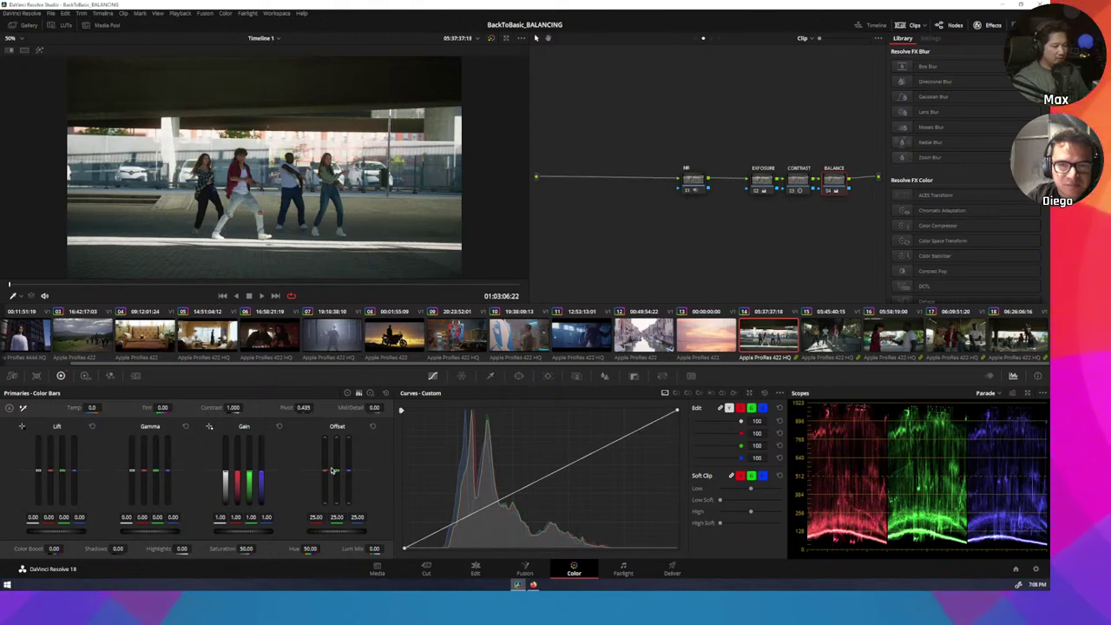
- Lower the blue Offset to 24.40 on clips 14 and 15's BALANCE node
drag(349, 478, 349, 479)
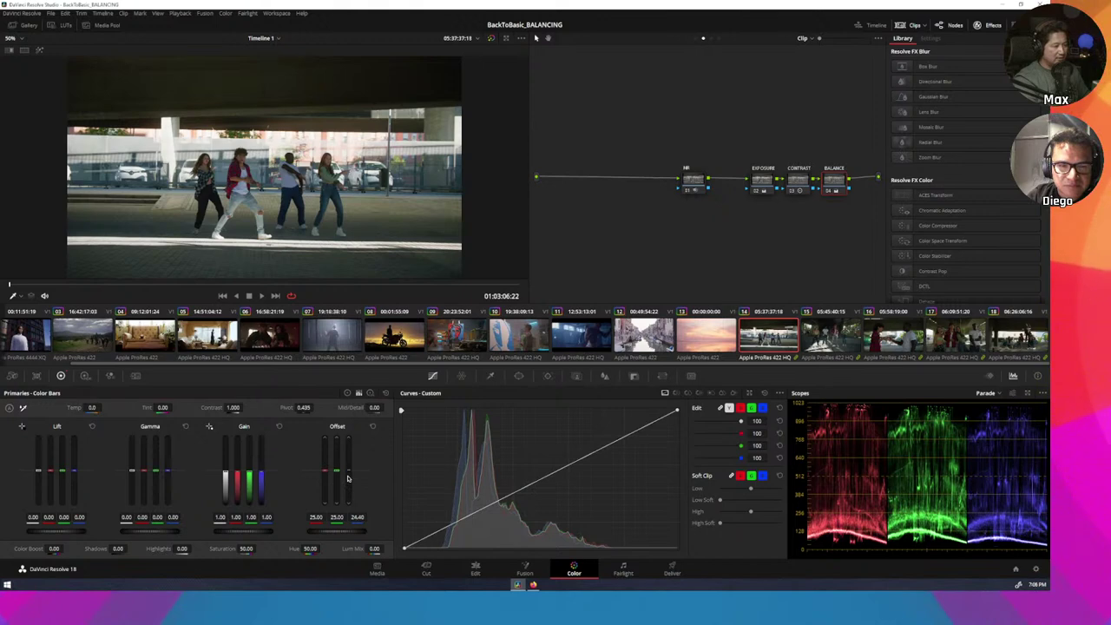
key(Down)
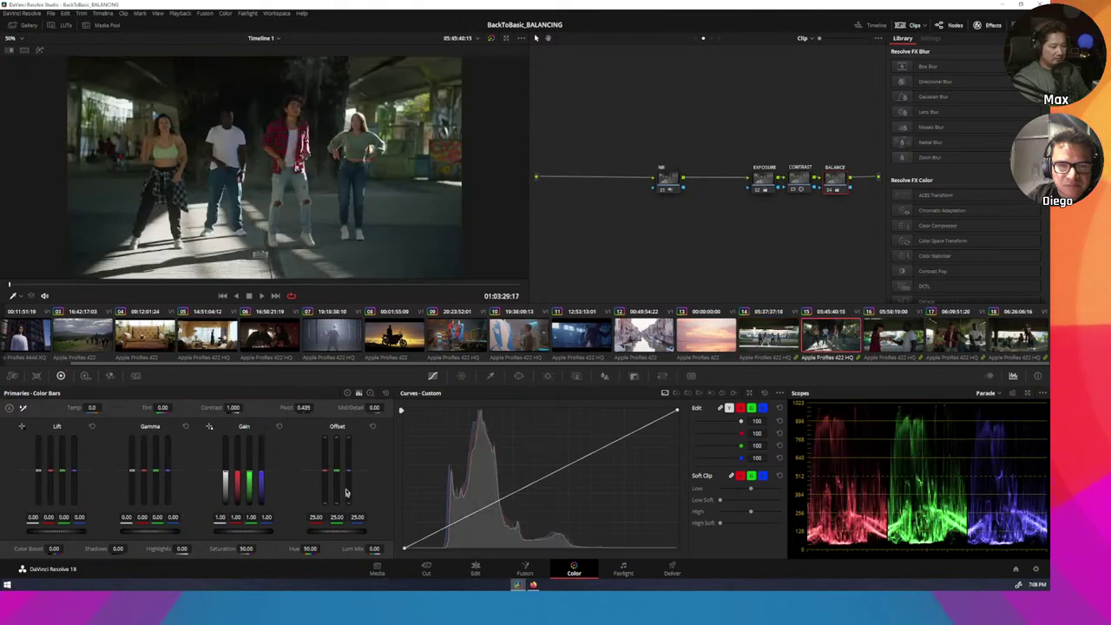
drag(350, 480, 350, 481)
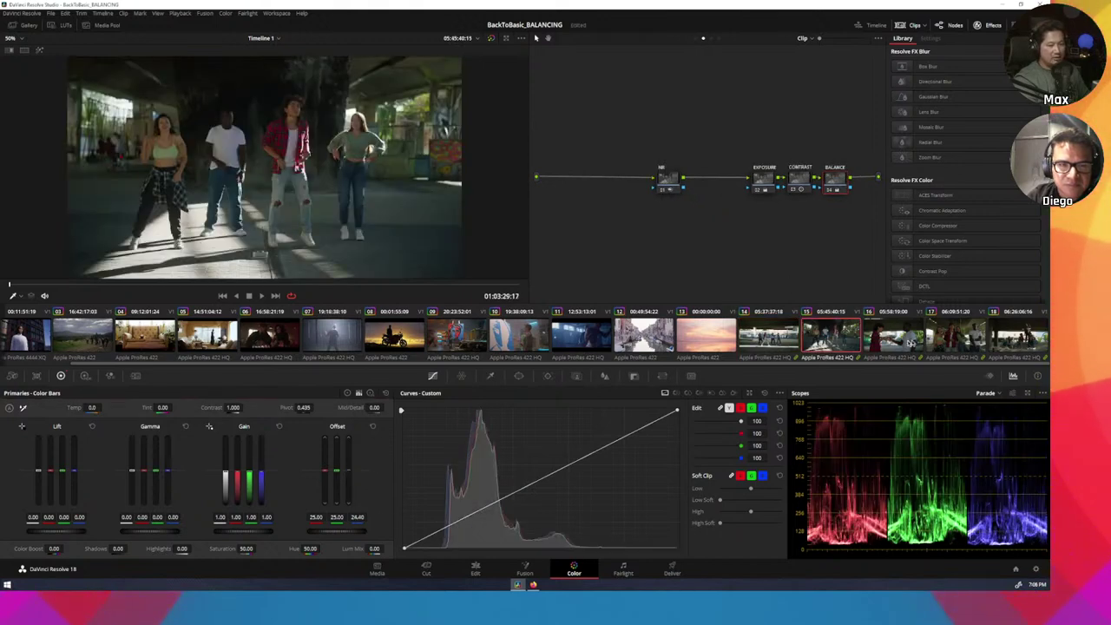
key(Down)
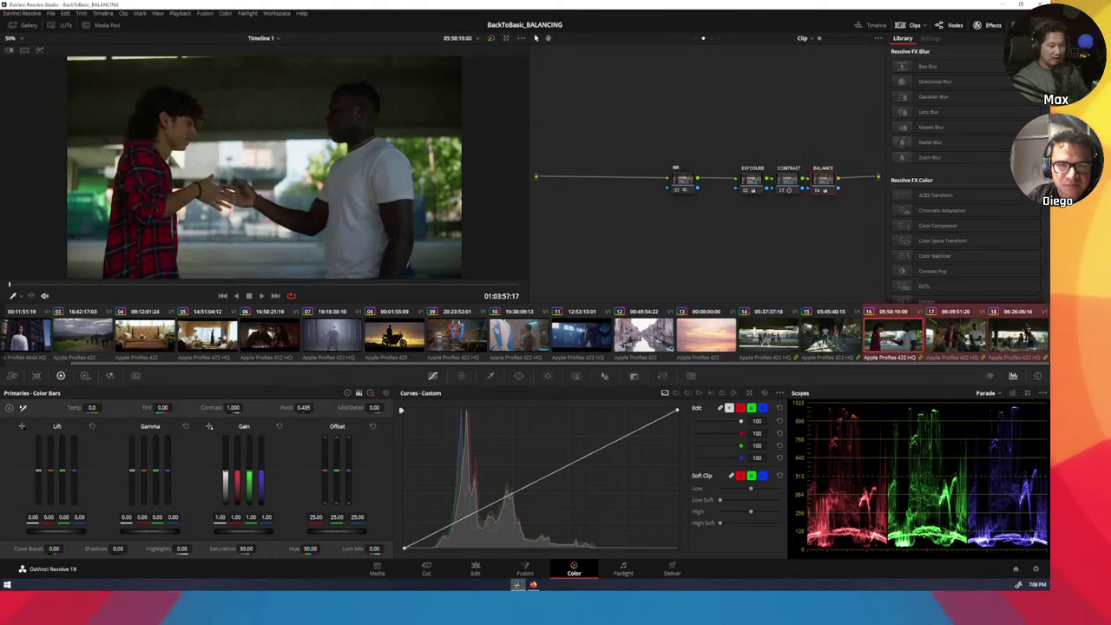
- Ripple node changes to the current group, then toggle clip 15's BALANCE node off and on
click(226, 13)
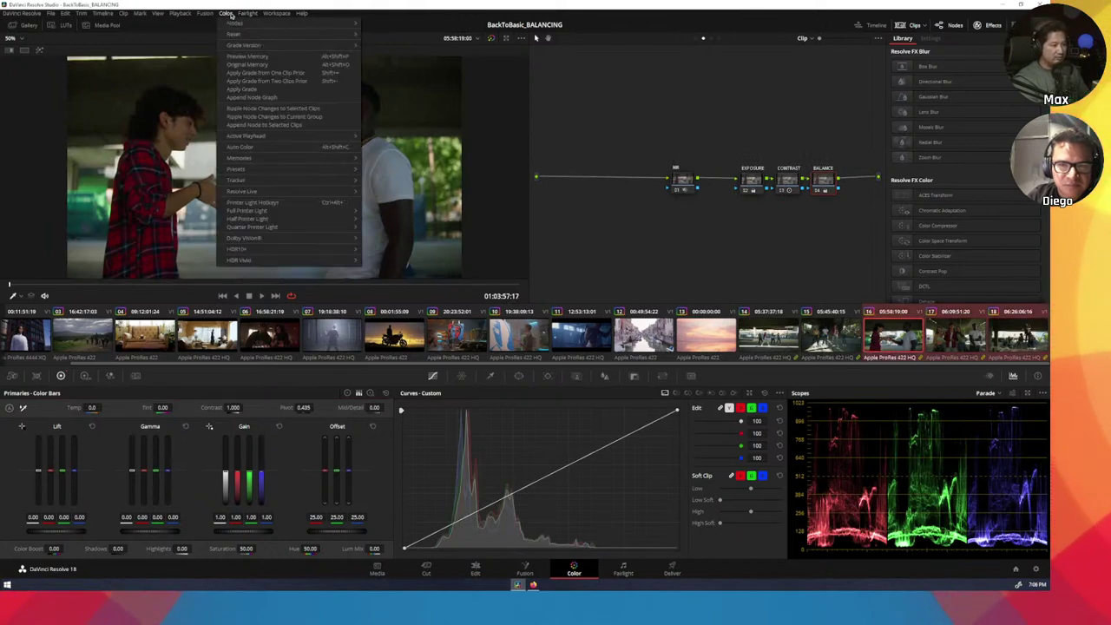
click(313, 110)
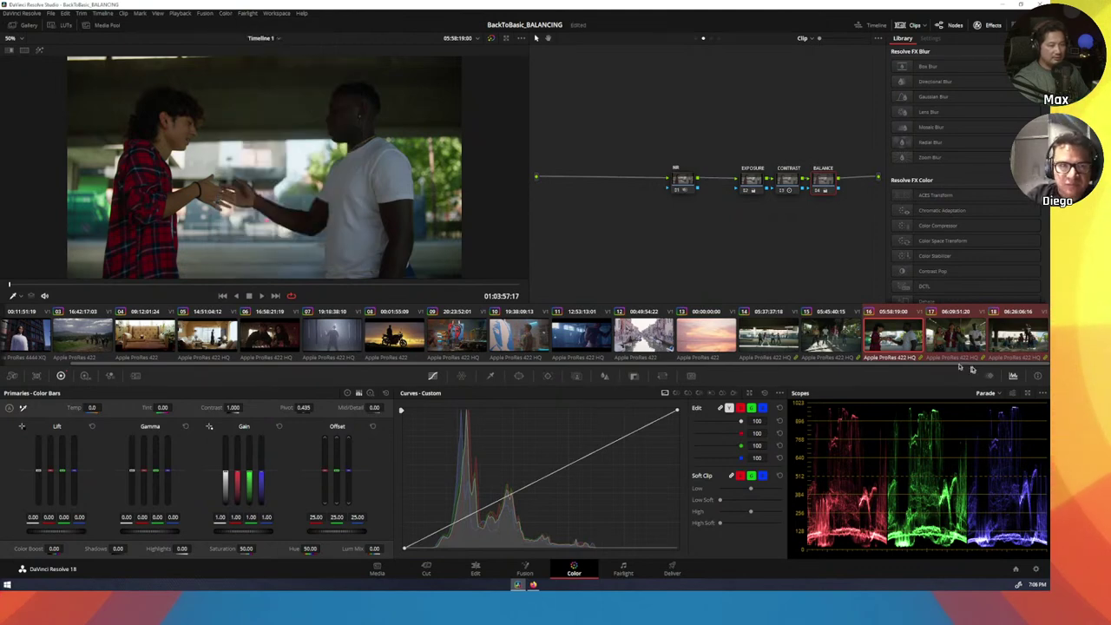
click(855, 334)
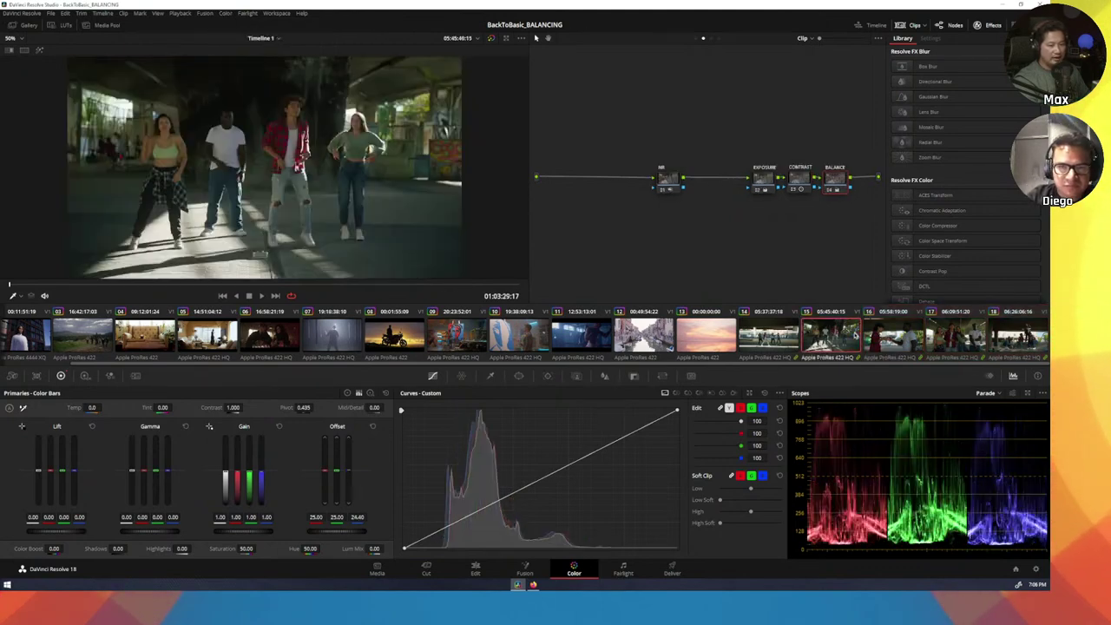
click(832, 191)
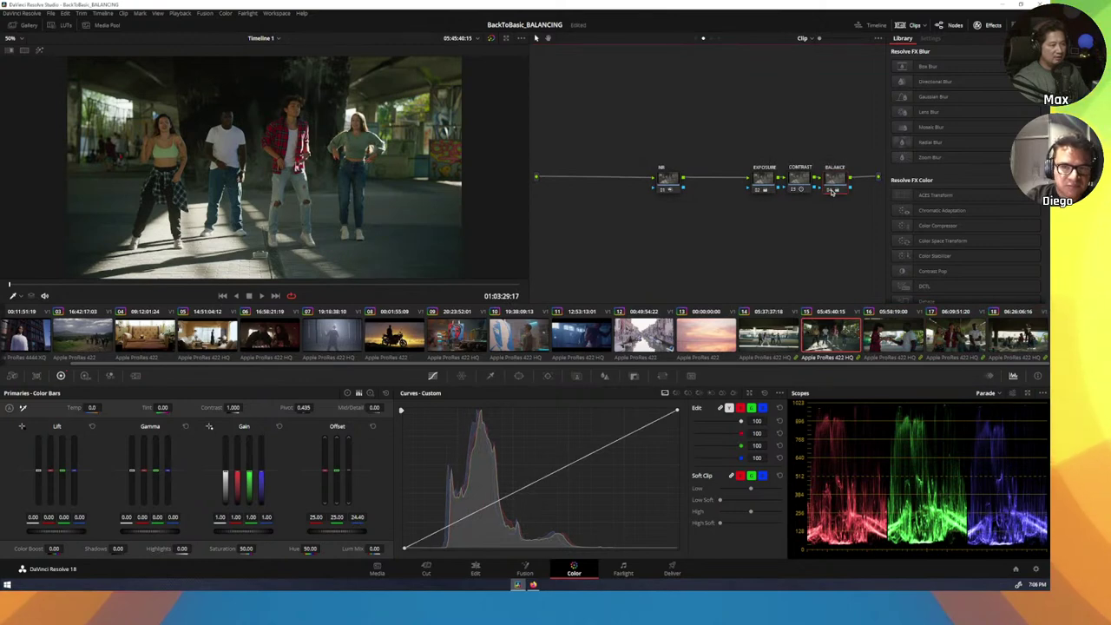
click(829, 190)
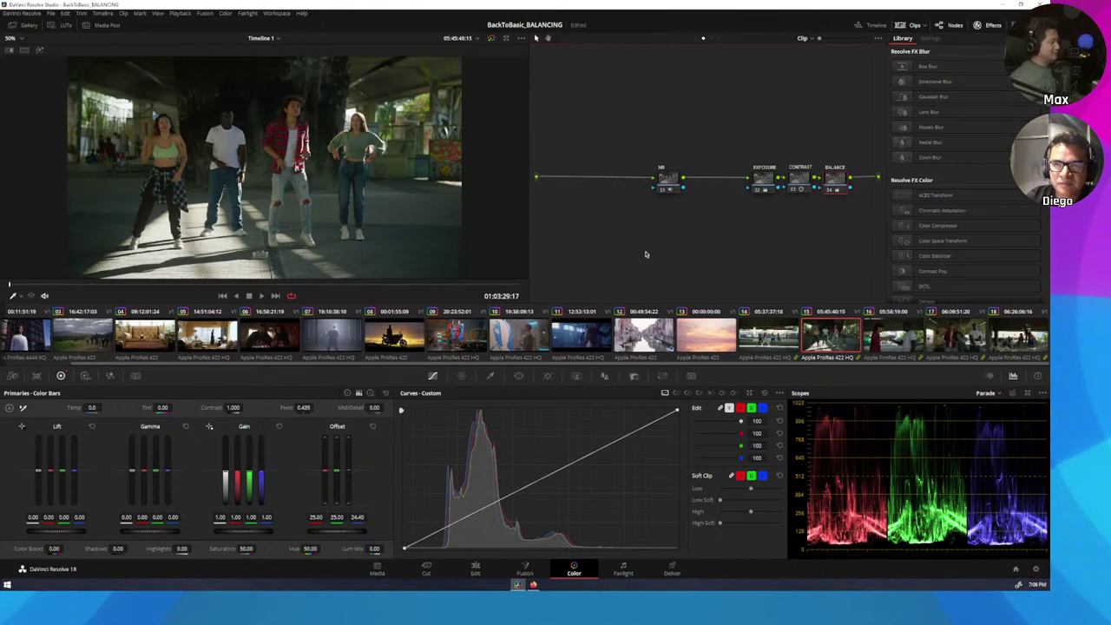
drag(622, 154, 816, 218)
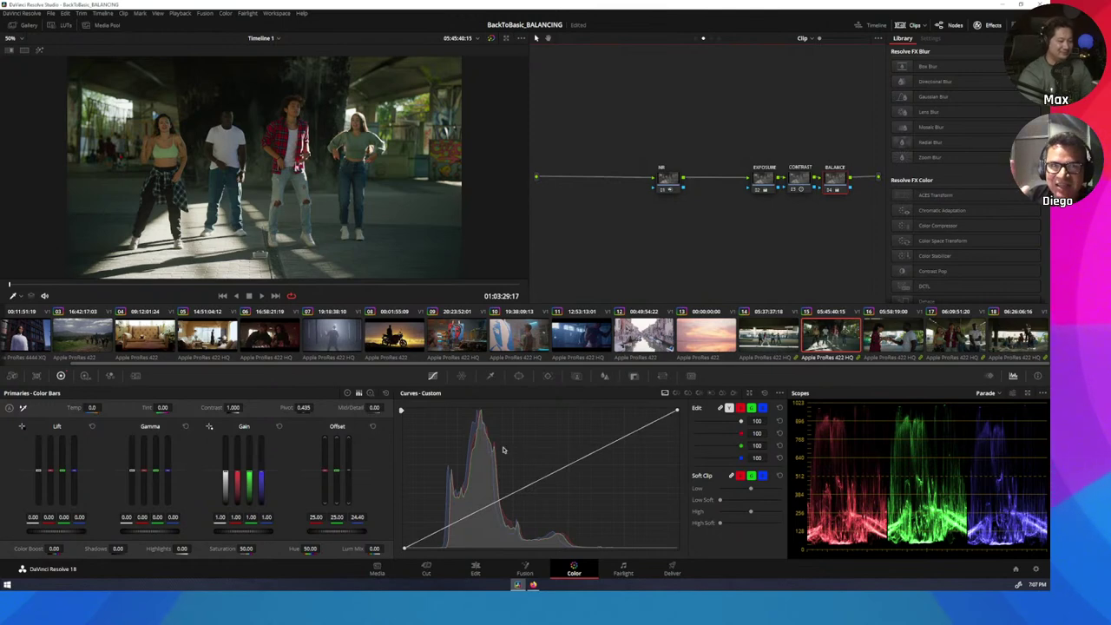
- Select the first clip, close the Effects Library, and reset its grade to a single node
click(27, 331)
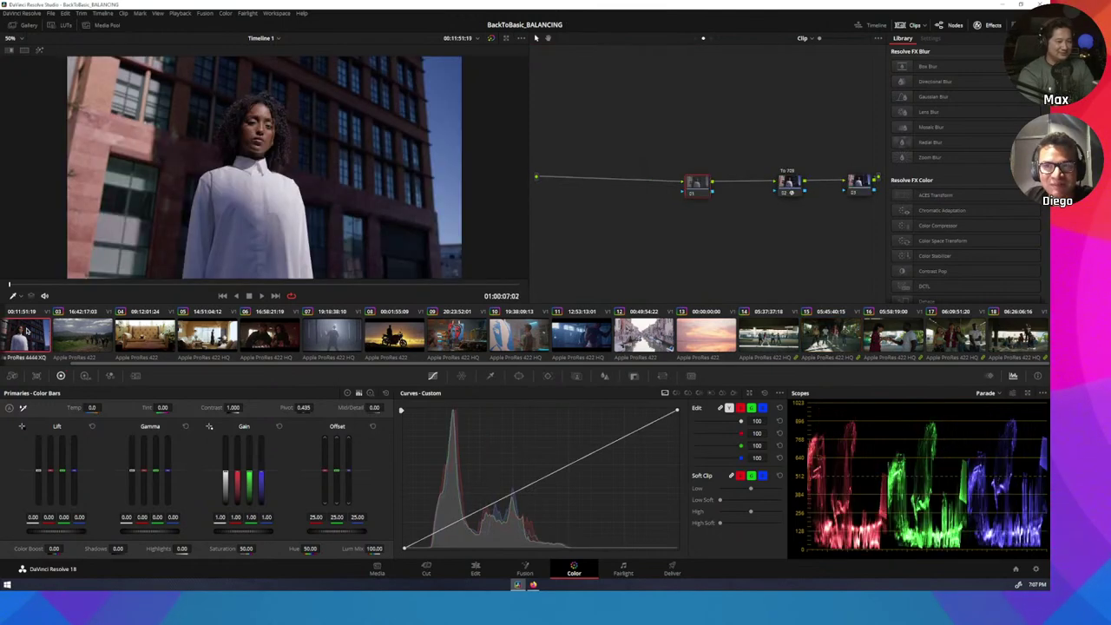
click(987, 20)
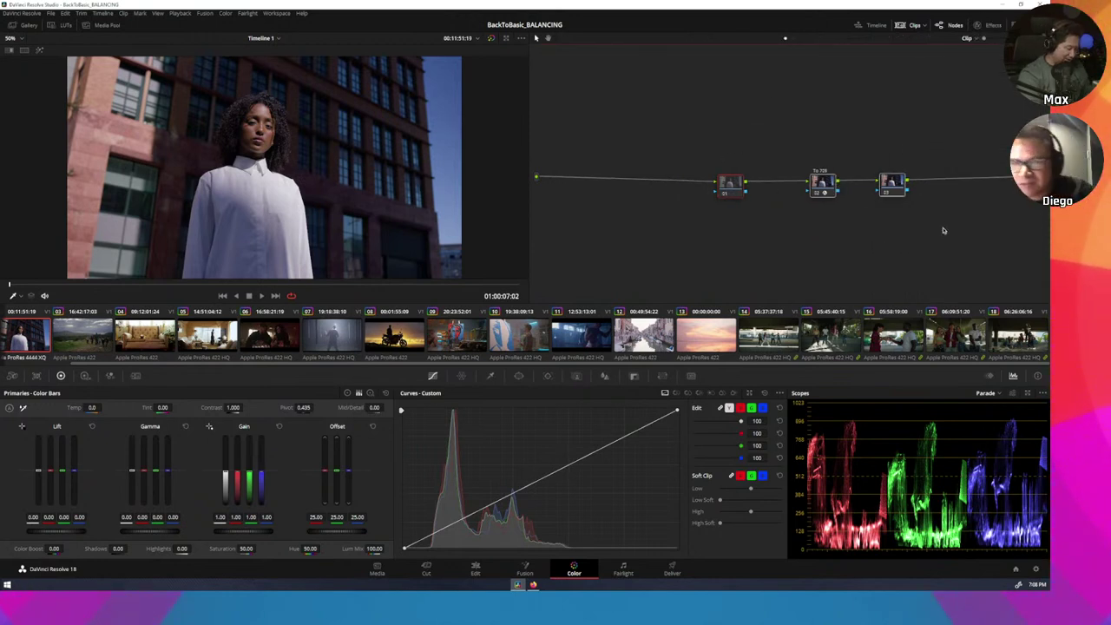
key(ctrl+home)
drag(657, 123, 844, 179)
- Apply the RED Log3G10-to-Rec709 LUT to the clip's node
right_click(844, 180)
mouse_move(884, 275)
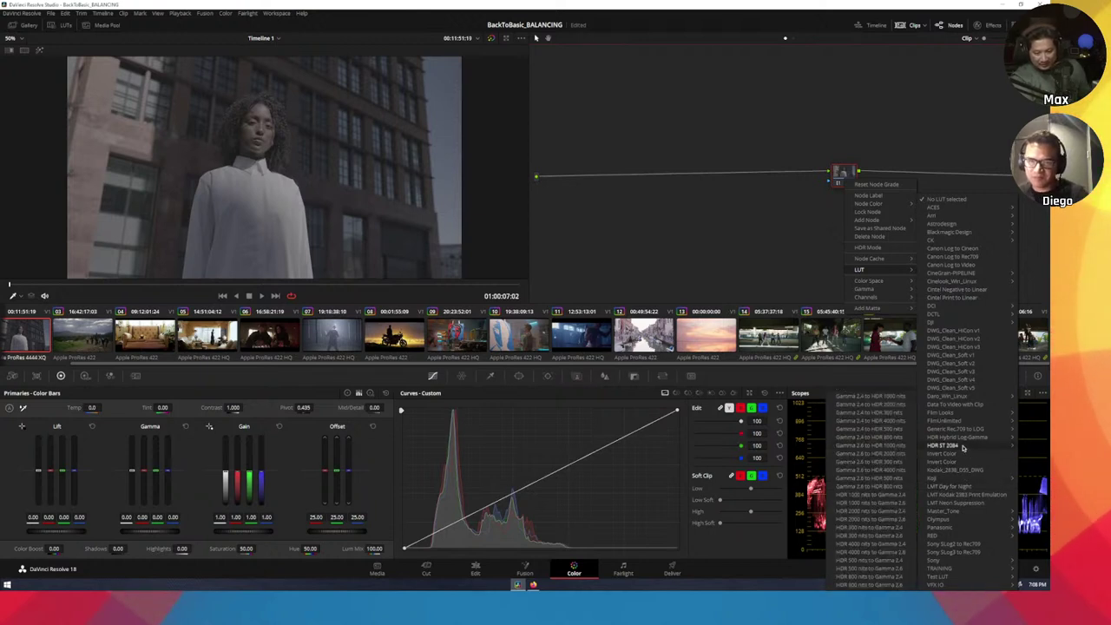
mouse_move(938, 536)
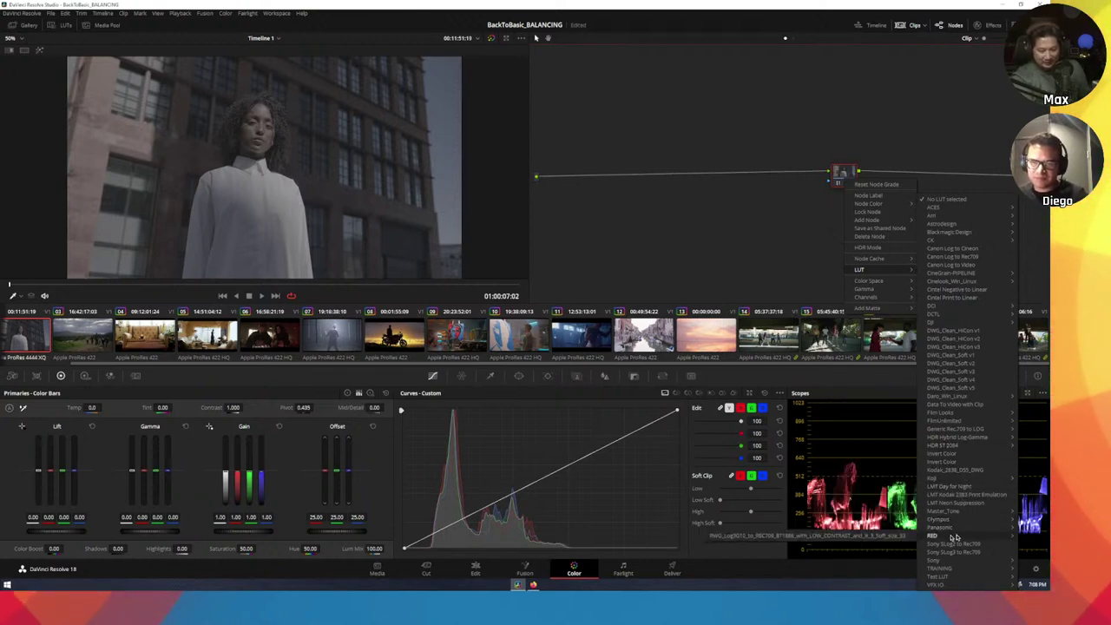
click(871, 538)
drag(842, 173, 725, 182)
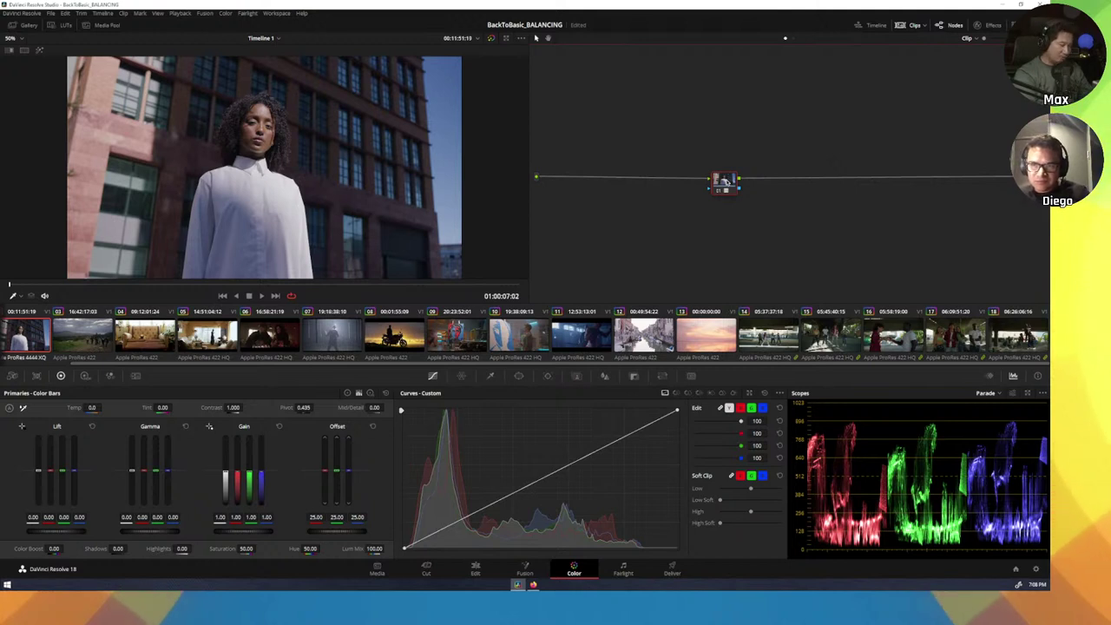
- Add a serial node after the LUT node 01
drag(725, 180, 731, 181)
key(alt+s)
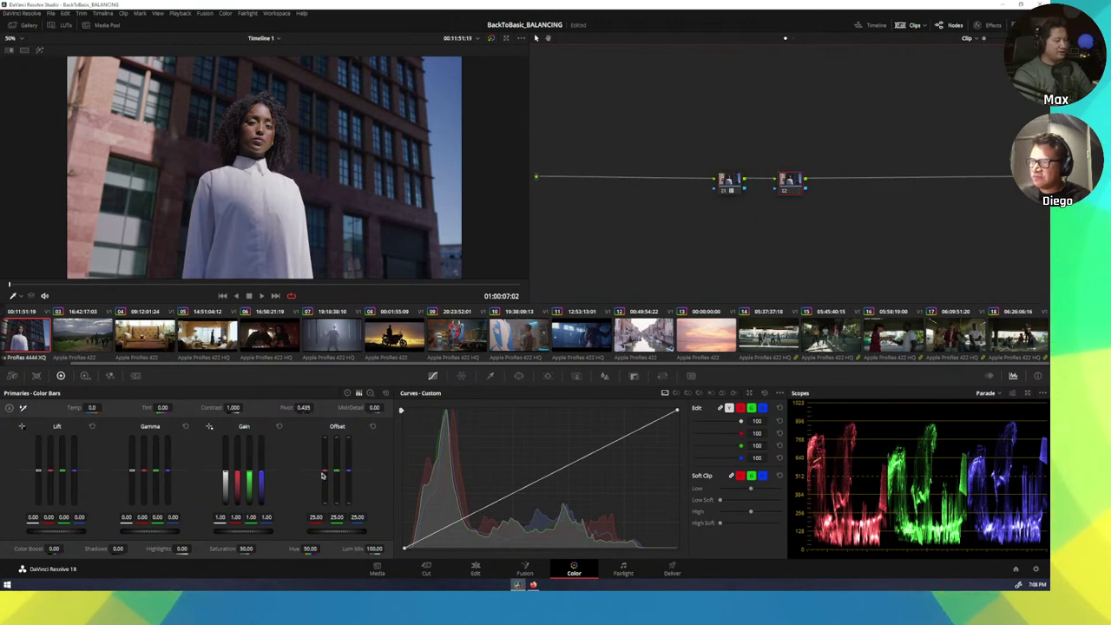
drag(324, 473, 324, 477)
click(373, 426)
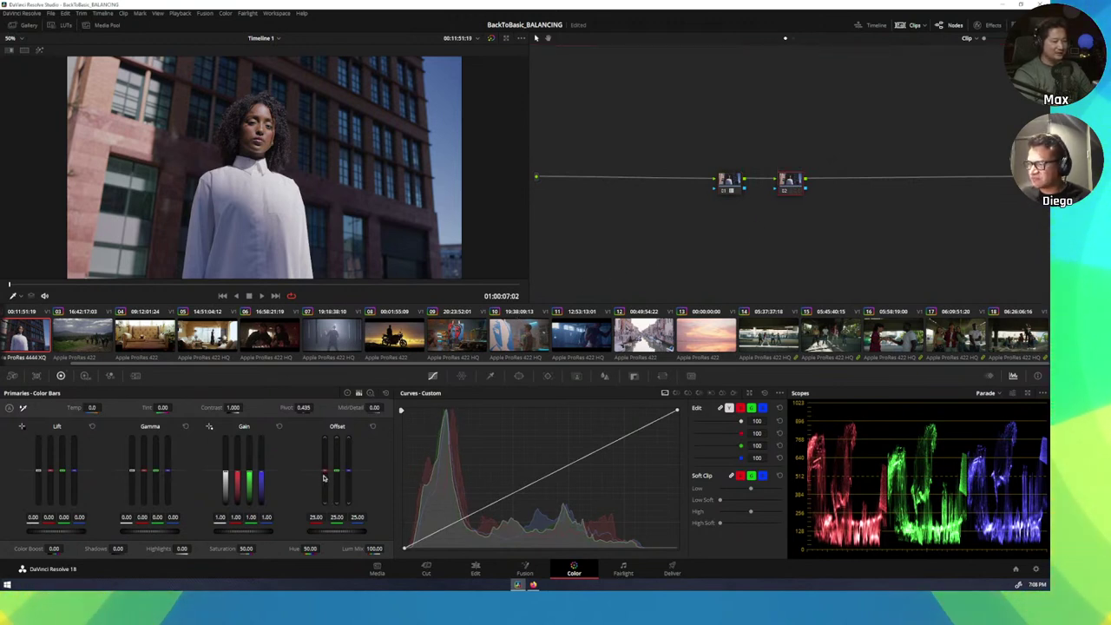
right_click(788, 190)
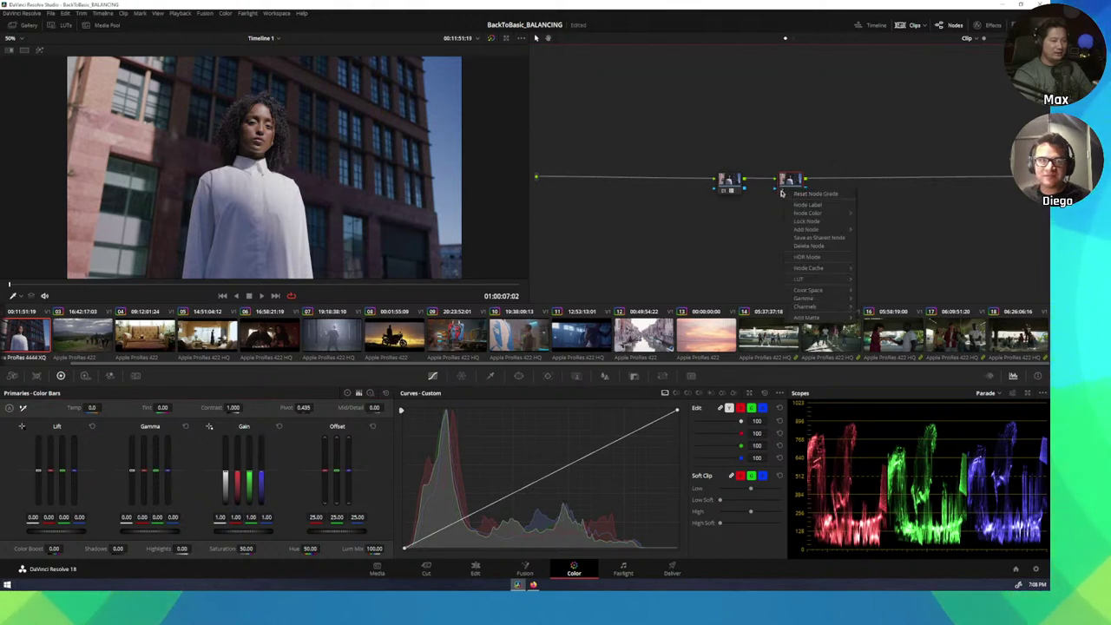
click(783, 192)
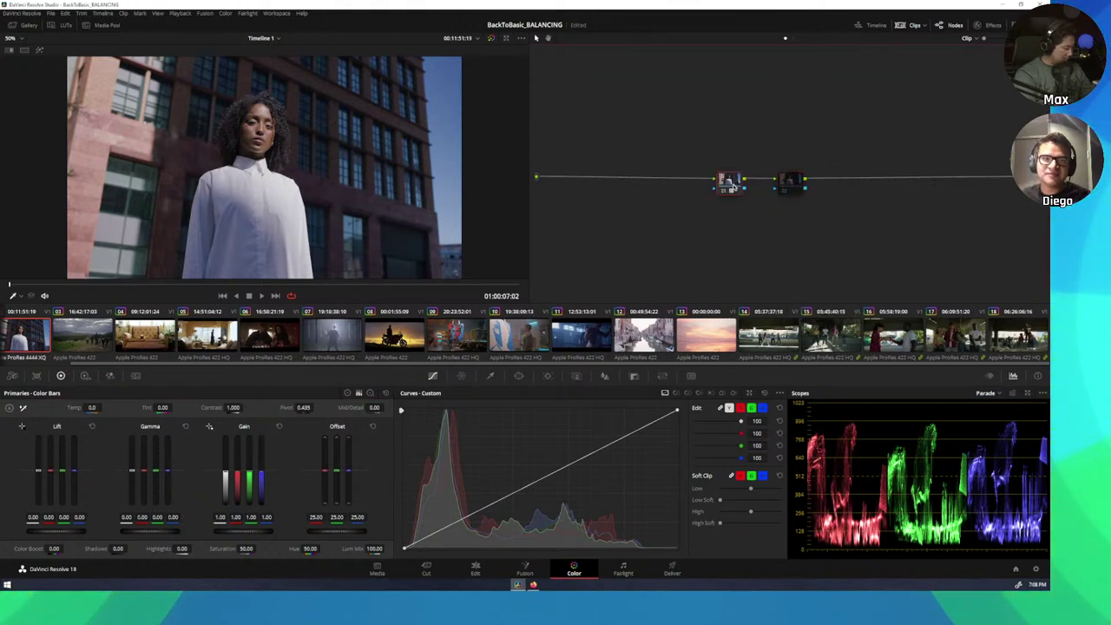
- Insert a node before the LUT and grade it: Offset 28.80, Contrast 1.160, blue Offset 28.20
key(shift+s)
drag(728, 212, 667, 188)
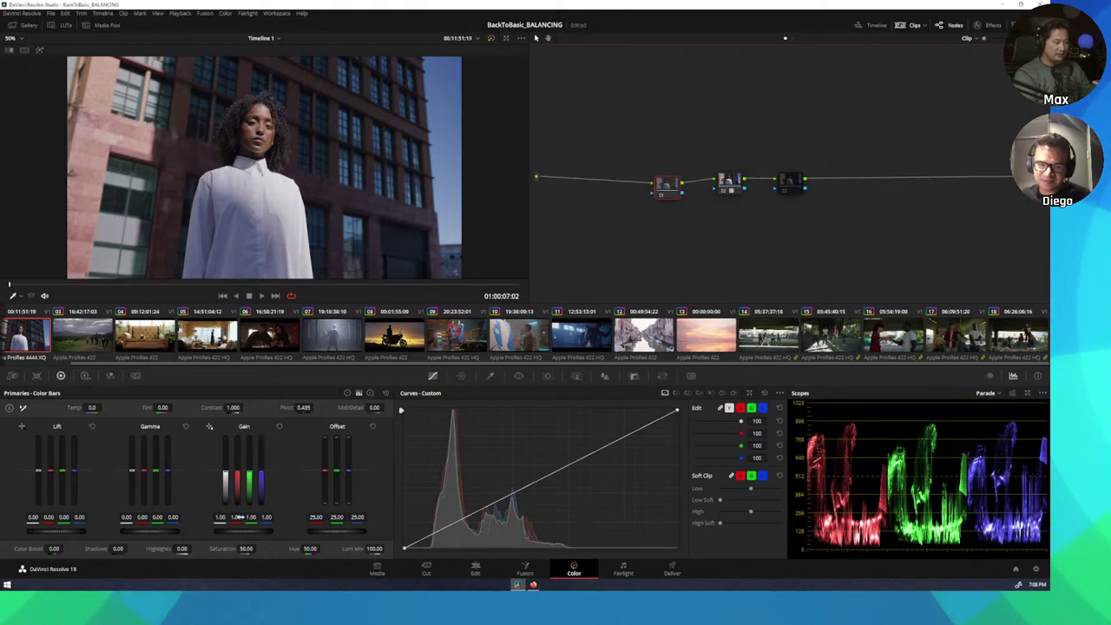
drag(334, 532, 348, 532)
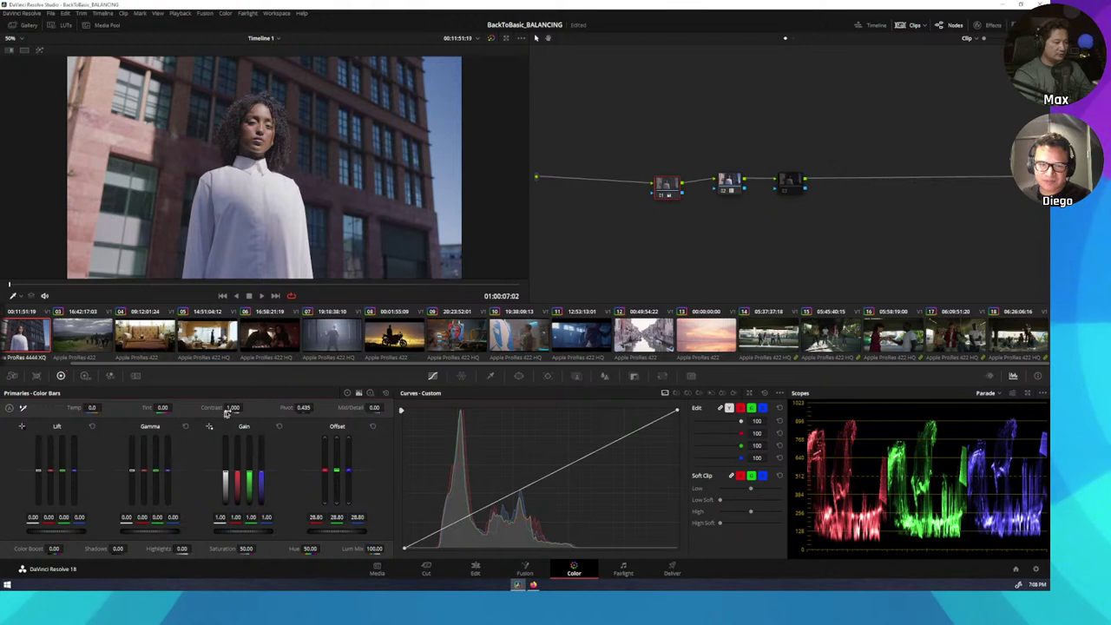
drag(233, 407, 251, 407)
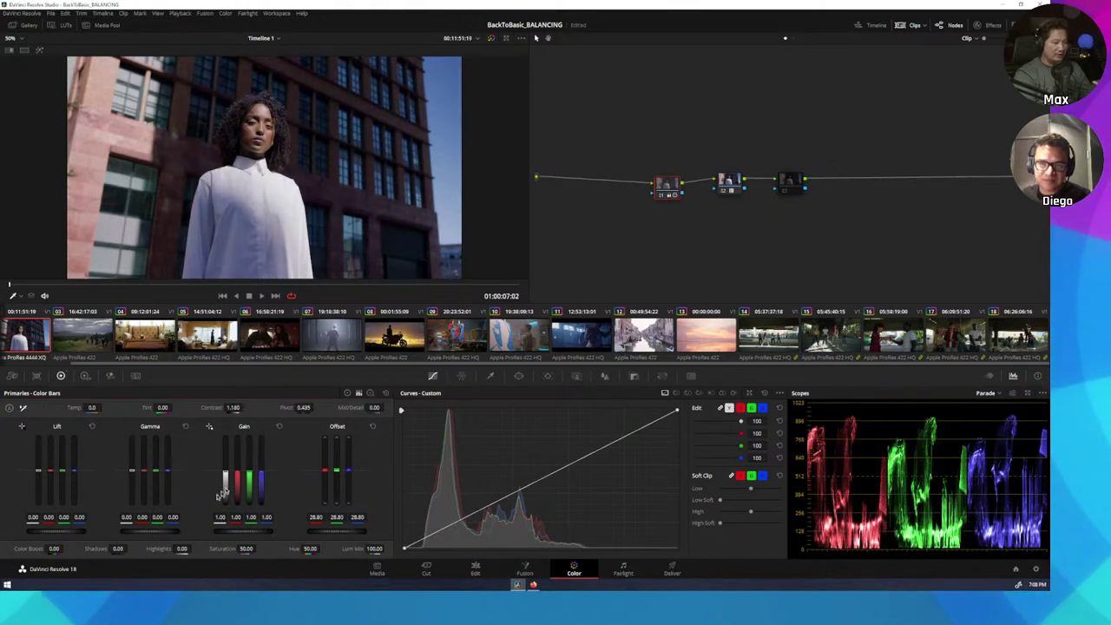
drag(349, 471, 350, 477)
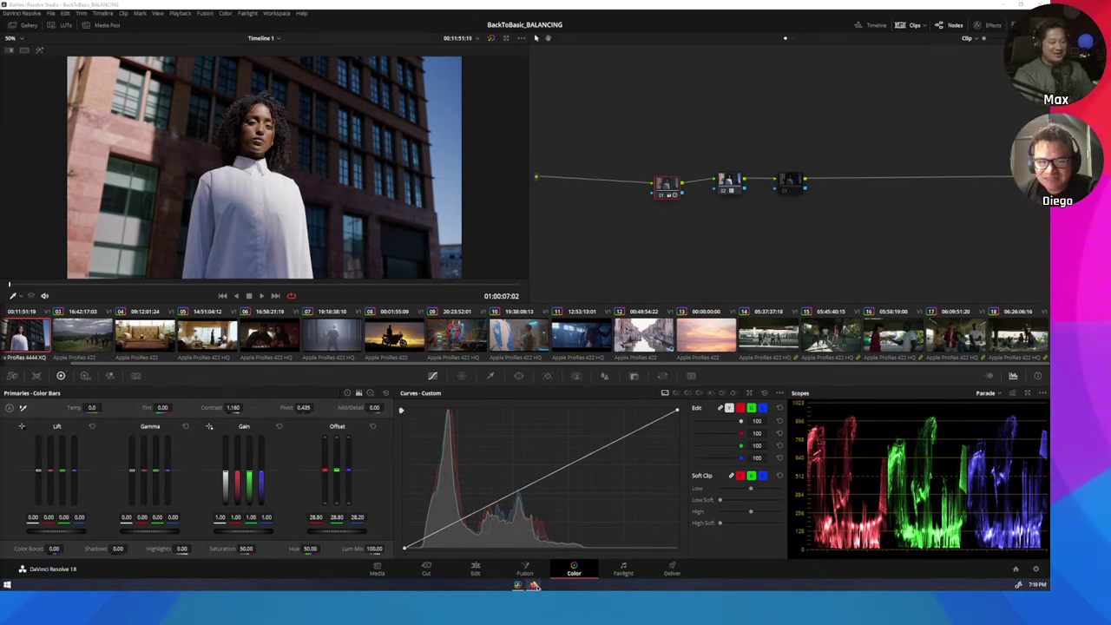
mouse_move(535, 586)
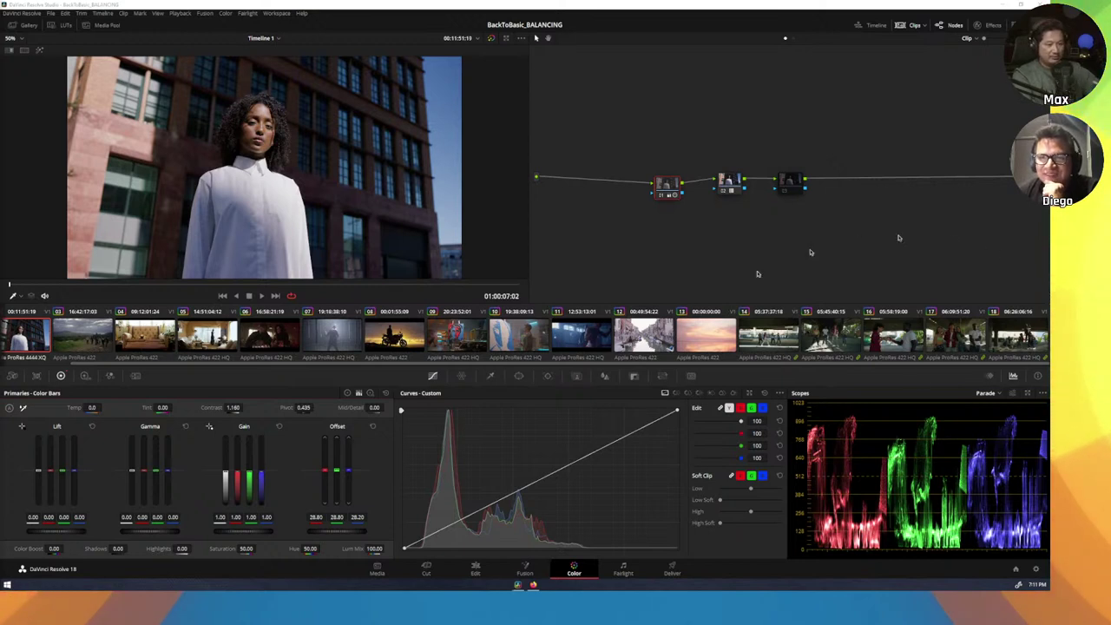
mouse_move(530, 586)
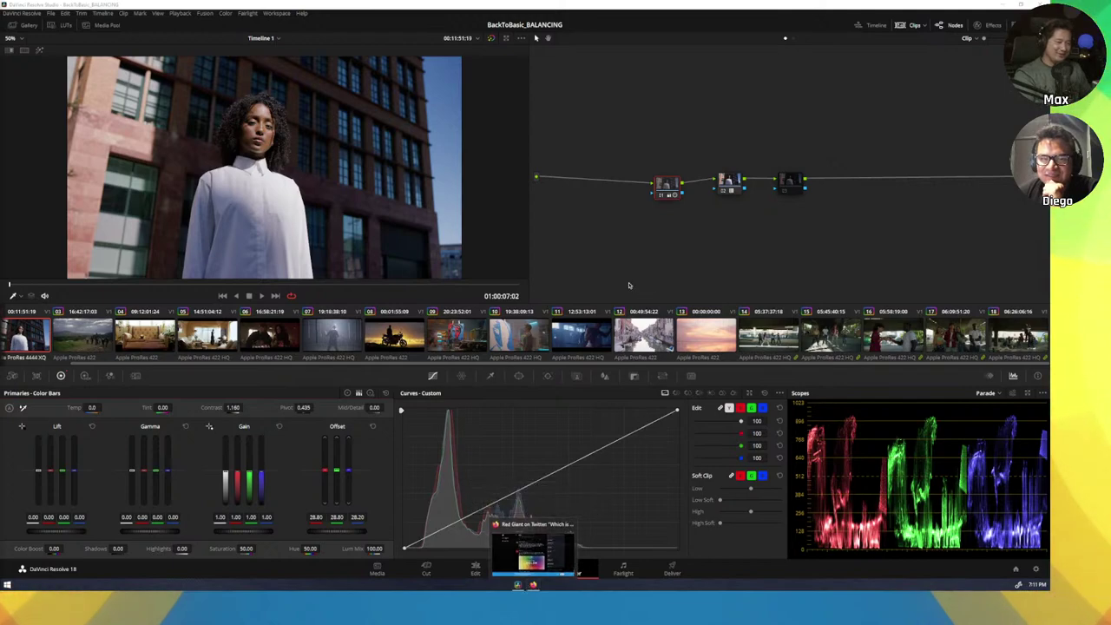
click(534, 586)
- Browse the Maxon Events and Maxon Training YouTube tabs, then minimize the browser back to Resolve
click(61, 9)
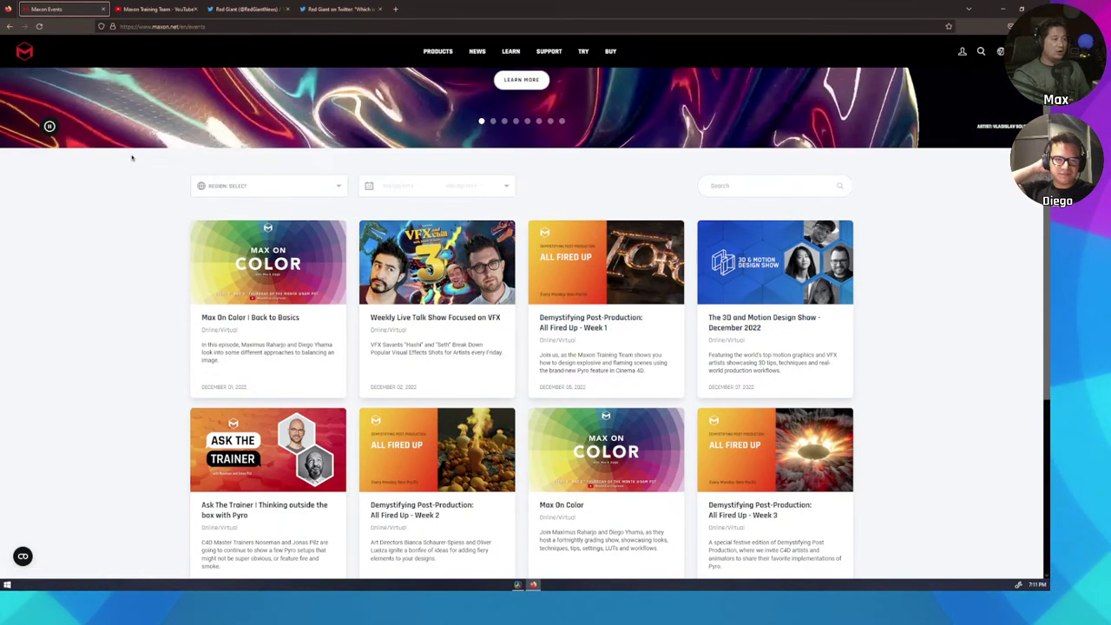
click(162, 9)
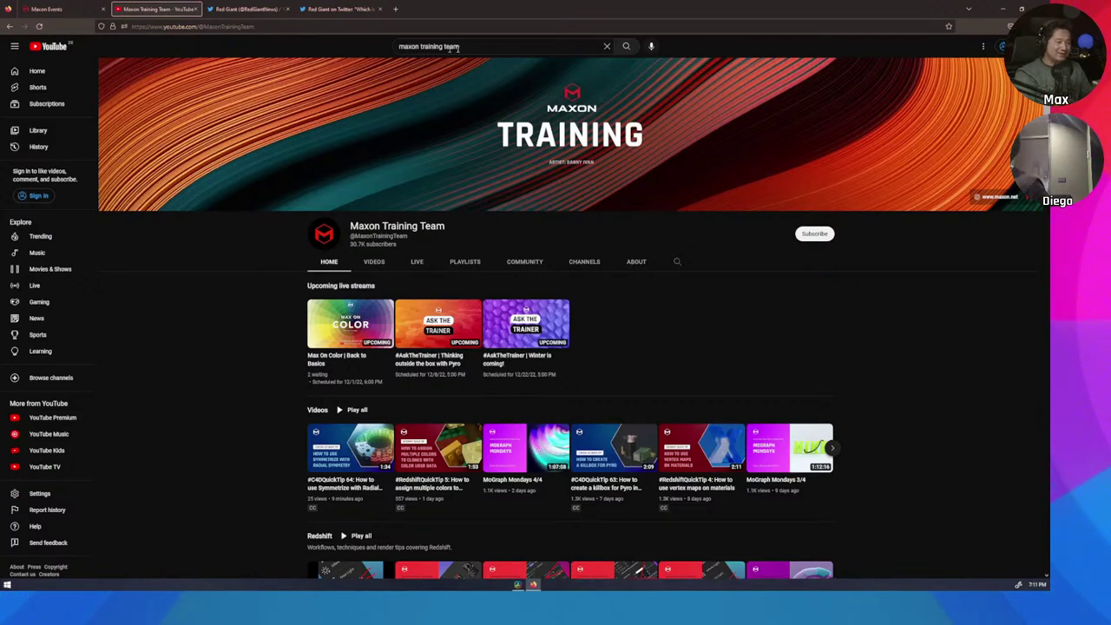
click(84, 9)
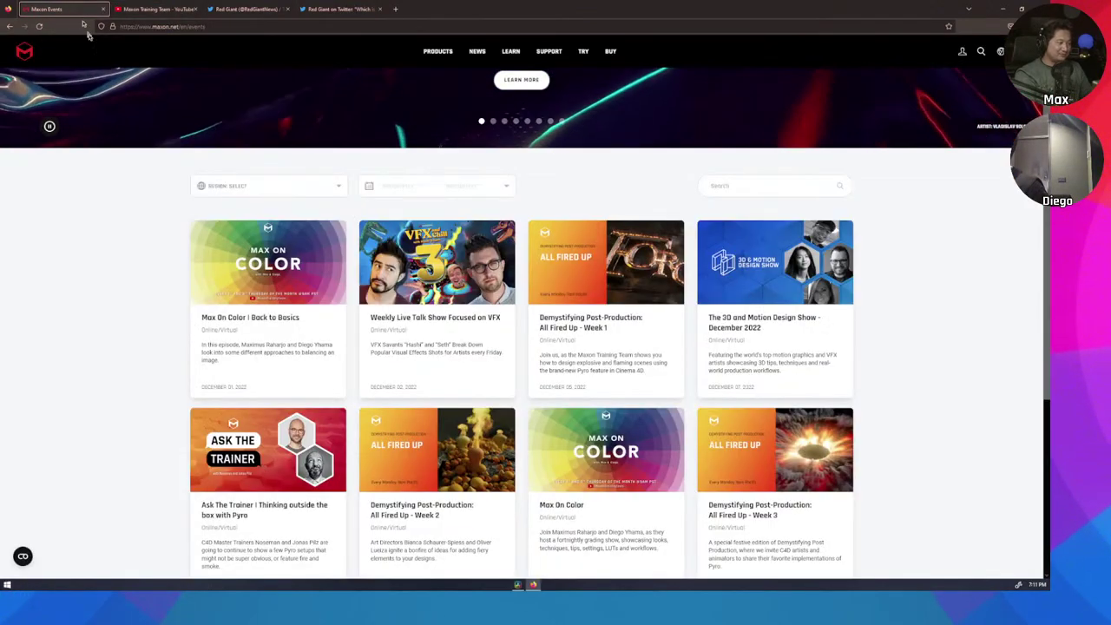
click(999, 10)
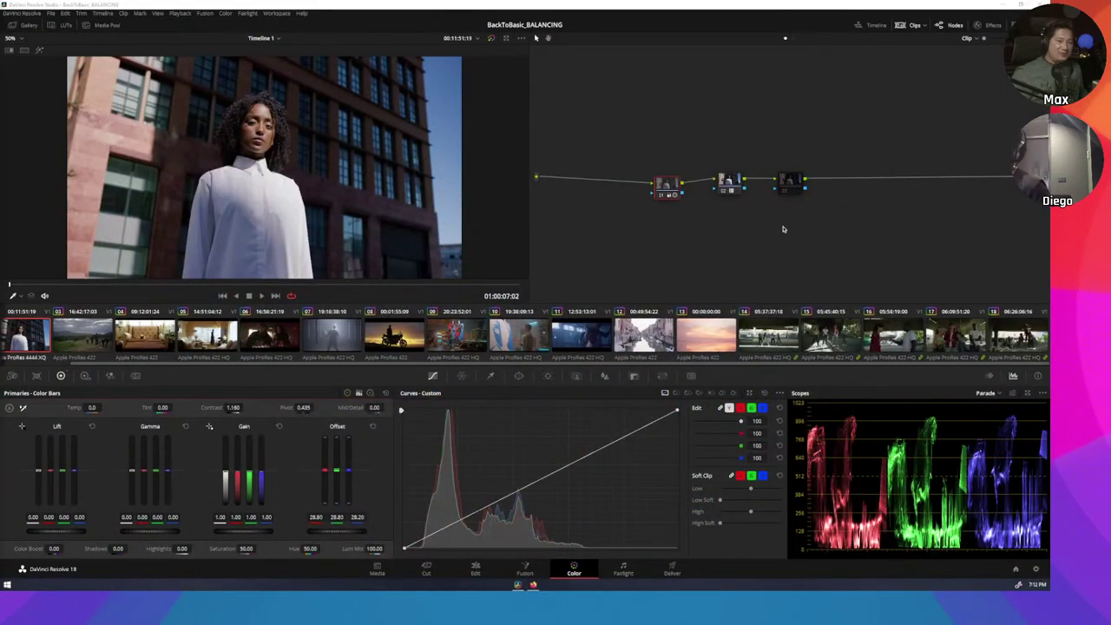